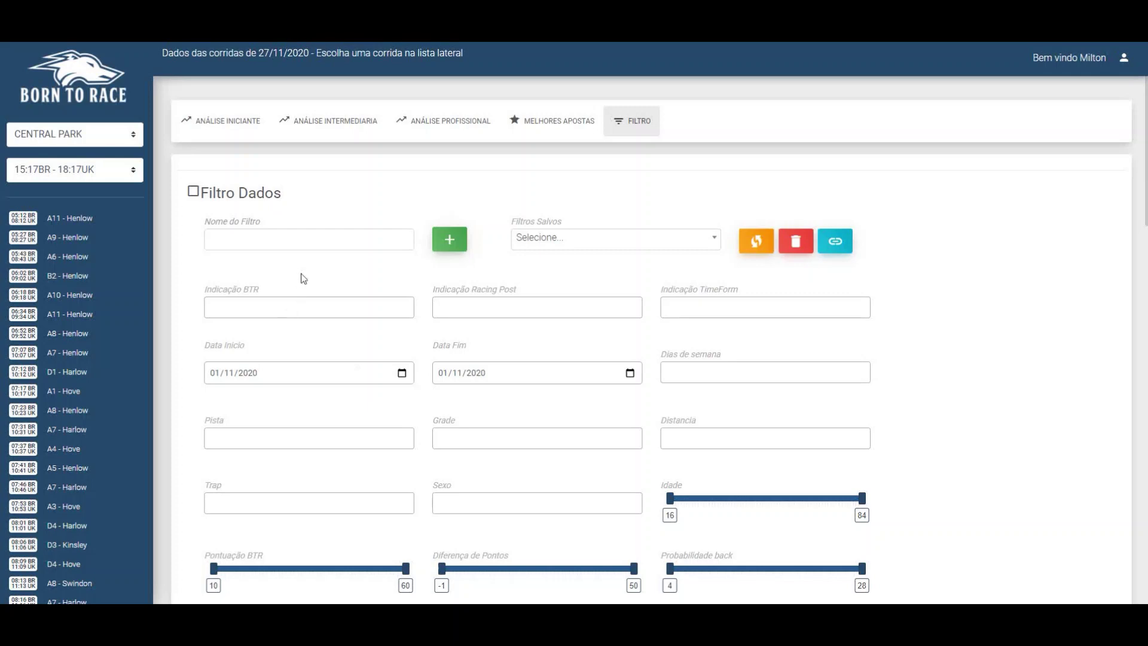
# Step: Examine the filter form's criteria, their help descriptions and the results section below them
pyautogui.scroll(-10, 441, 414)
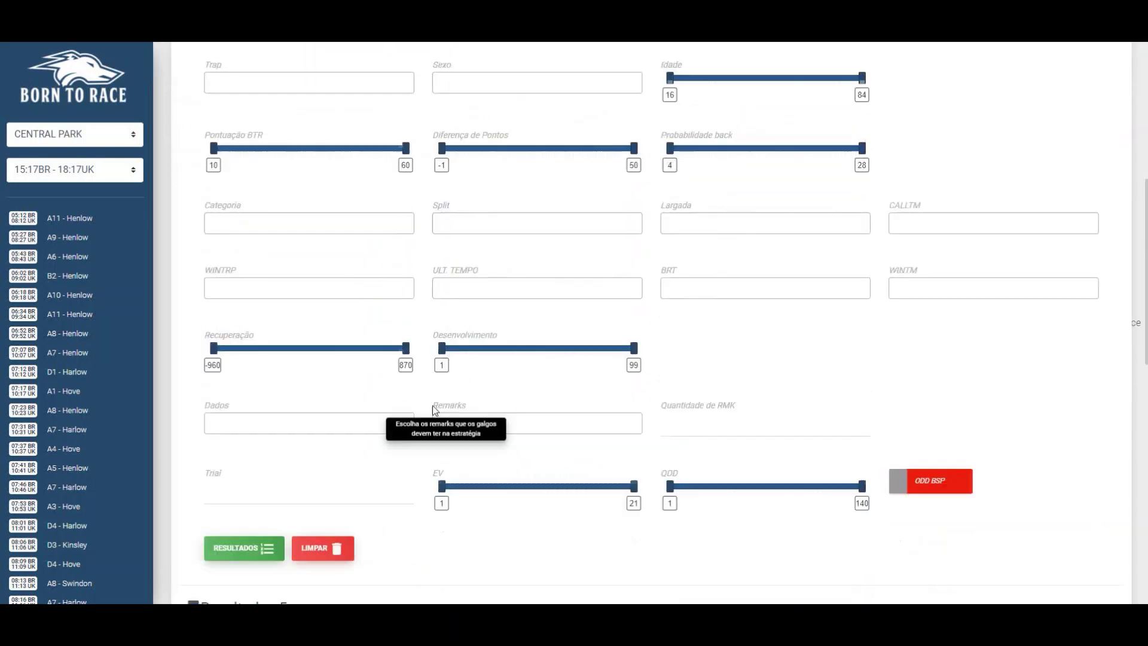
pyautogui.scroll(-4, 389, 395)
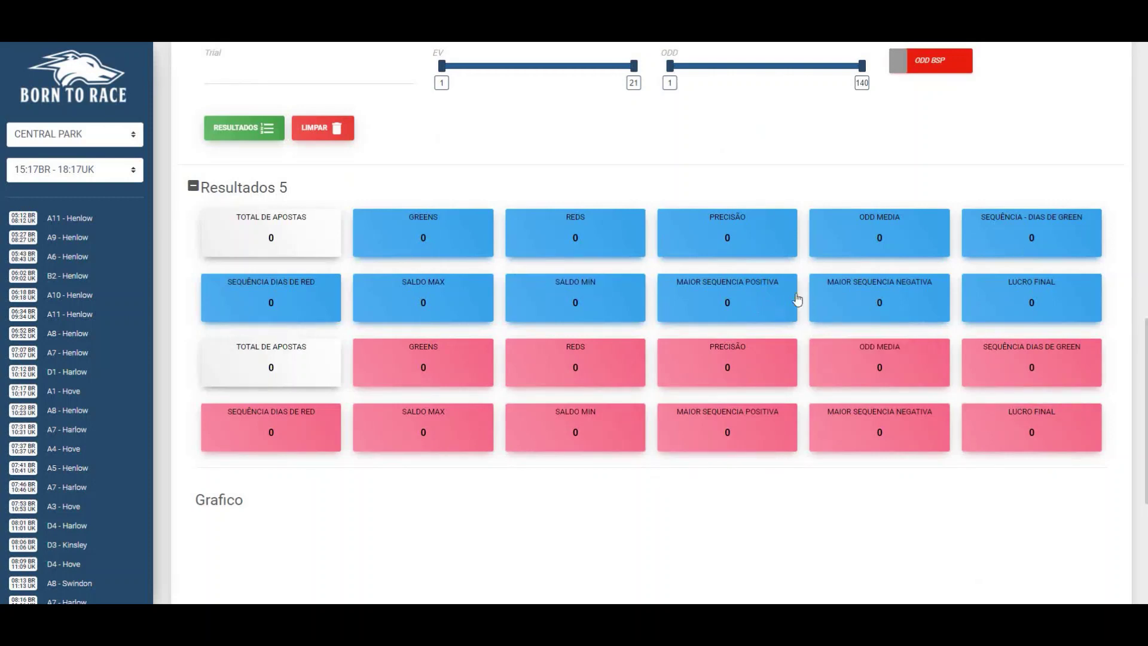
pyautogui.scroll(6, 795, 300)
pyautogui.scroll(8, 794, 297)
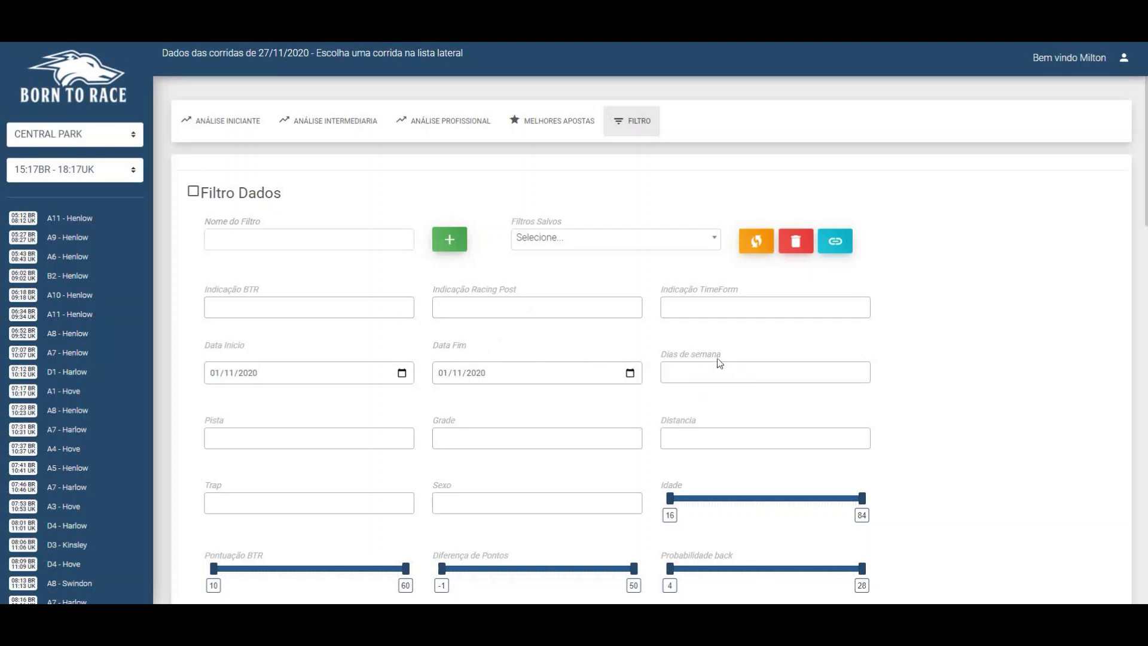
pyautogui.moveTo(699, 359)
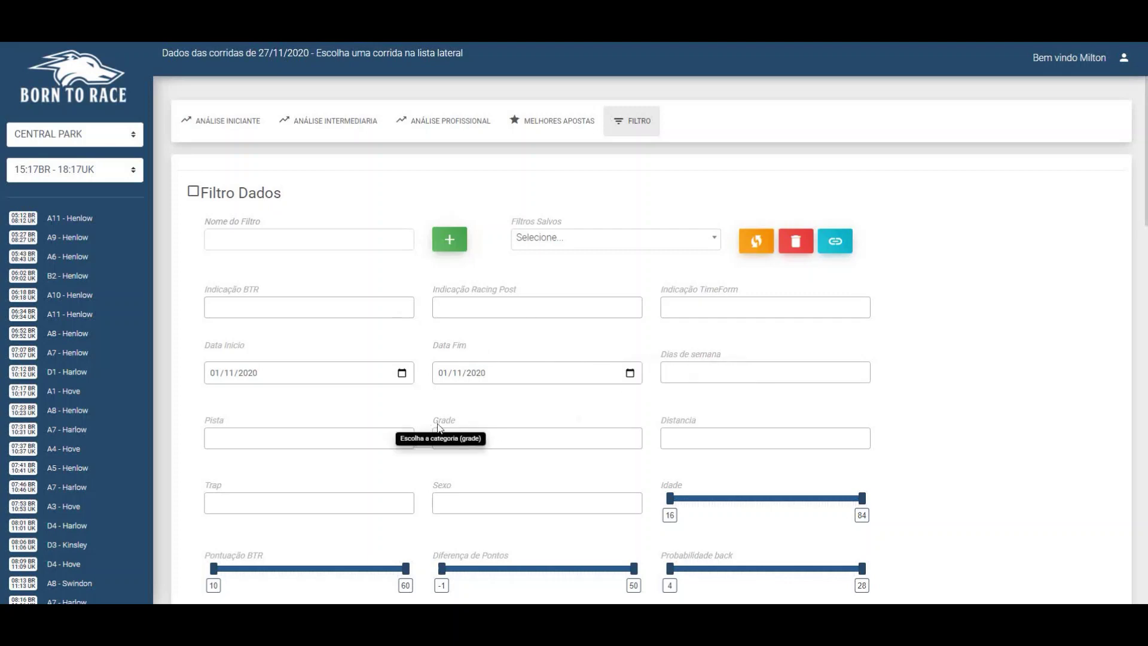
pyautogui.moveTo(688, 423)
pyautogui.scroll(-3, 679, 493)
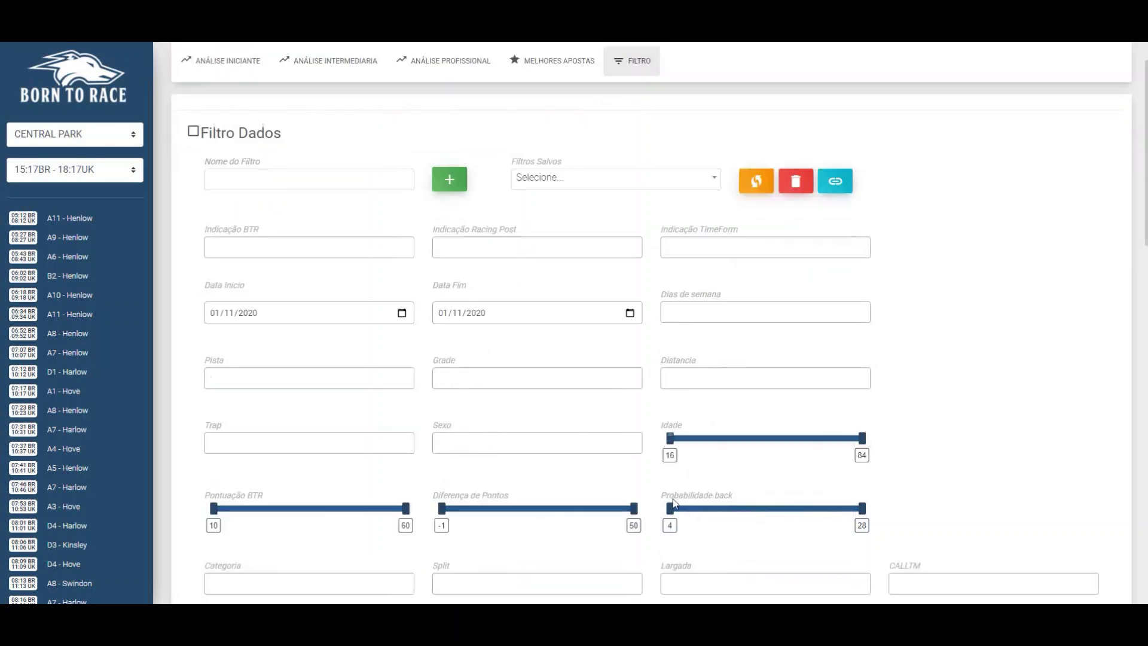
pyautogui.moveTo(441, 448)
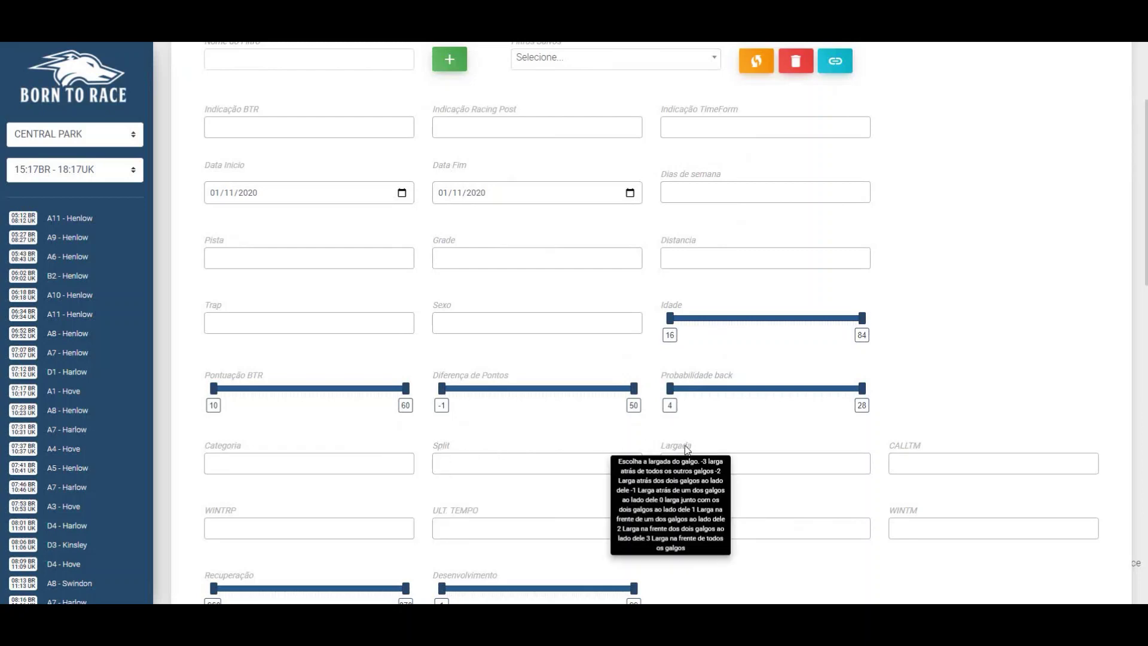
pyautogui.moveTo(682, 448)
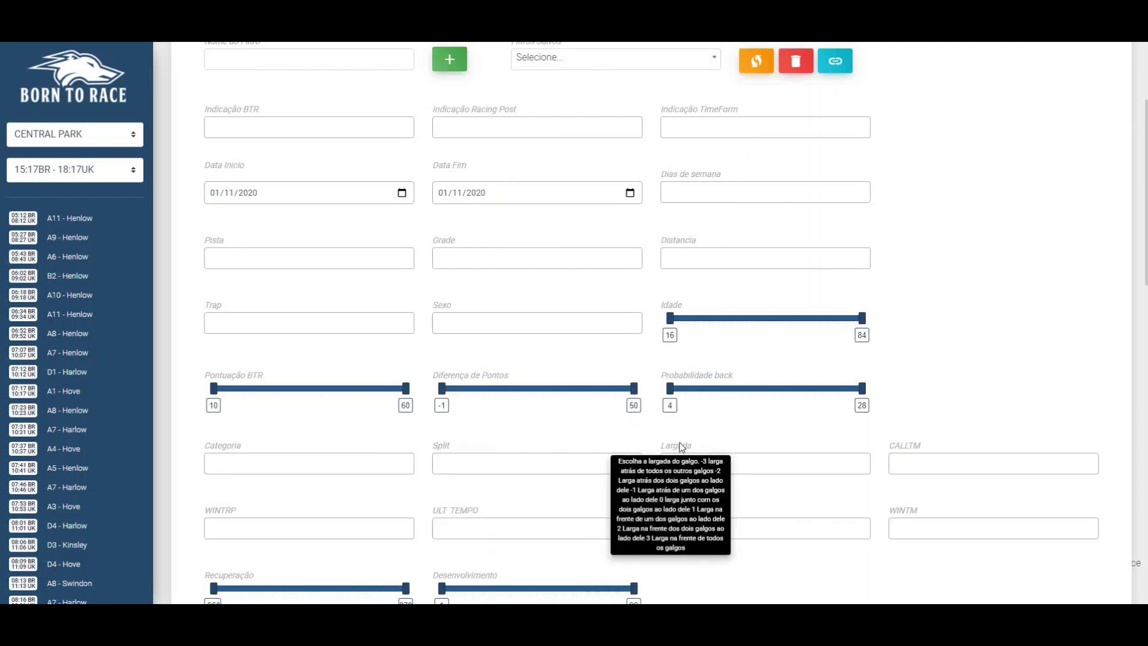
pyautogui.scroll(3, 680, 445)
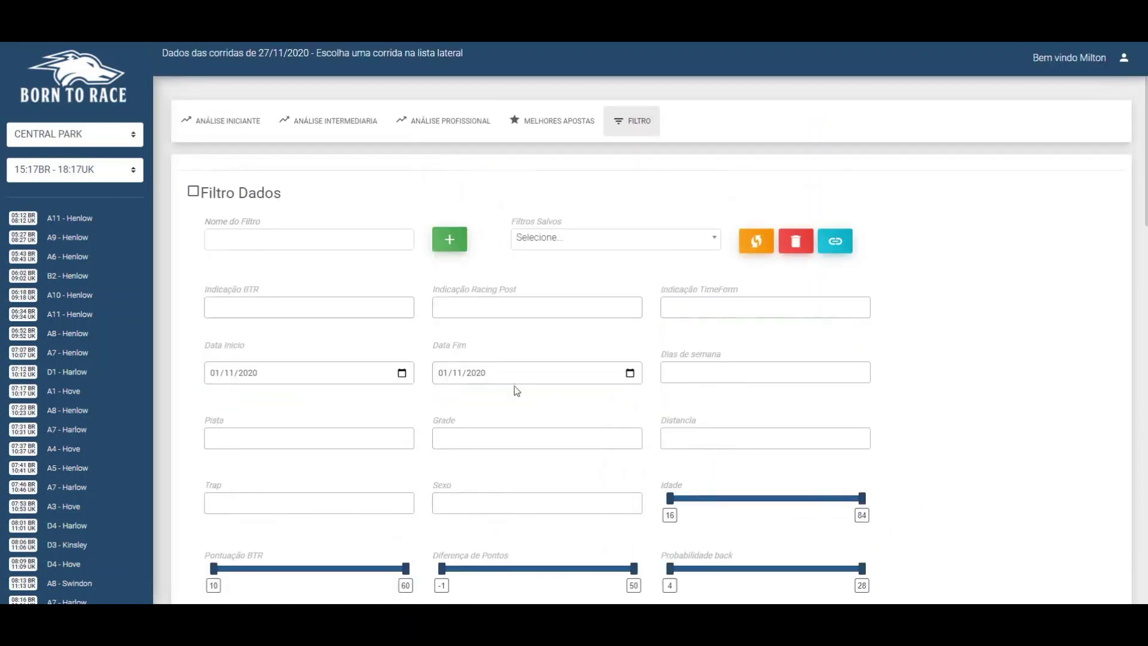
# Step: Enter Teste as the filter name and view the options of the BTR, Racing Post and TimeForm indication fields
pyautogui.click(284, 239)
pyautogui.write('Teste')
pyautogui.doubleClick(285, 239)
pyautogui.click(333, 307)
pyautogui.click(532, 308)
pyautogui.click(730, 308)
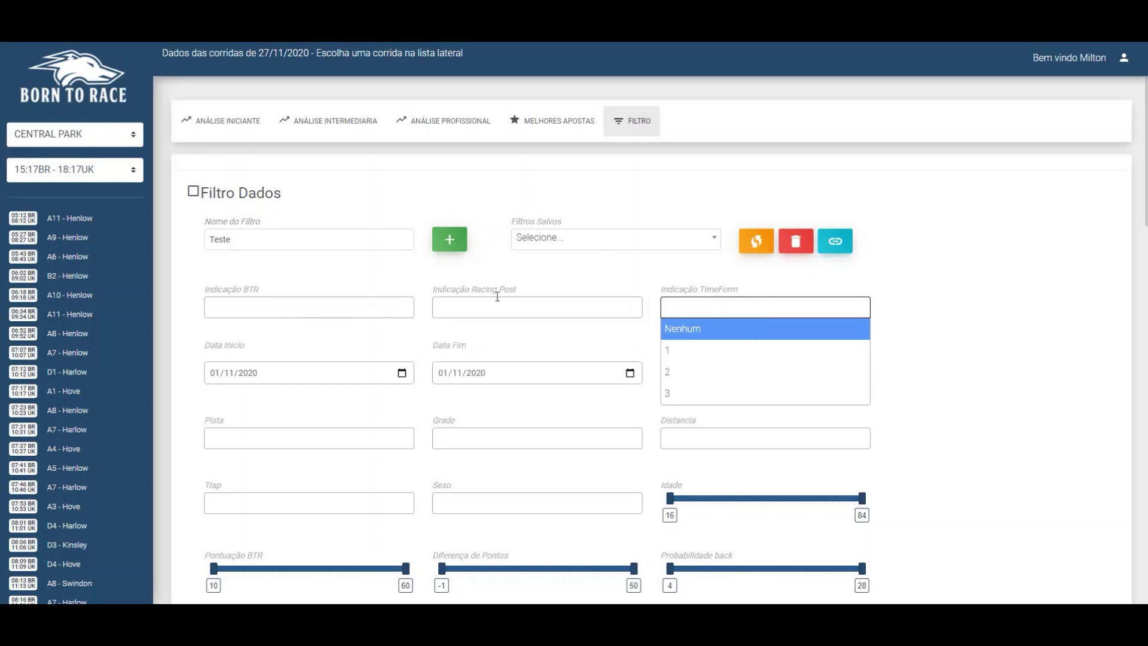
pyautogui.click(623, 277)
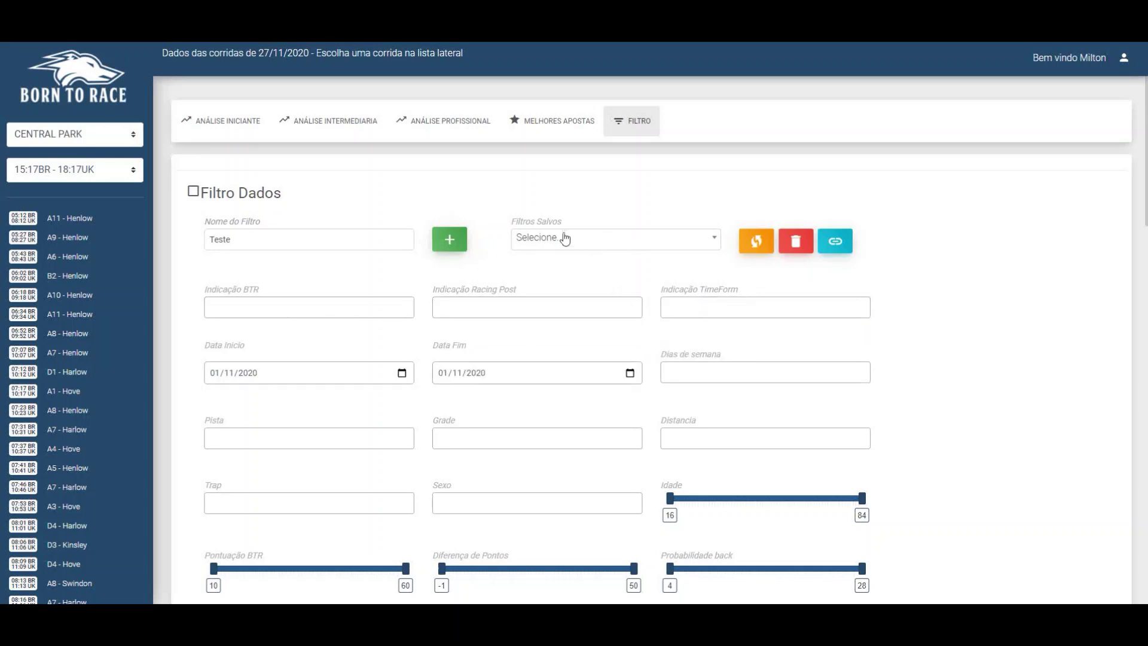
# Step: Load the saved filter Corridas Curtas (655) and review its criteria
pyautogui.moveTo(532, 226)
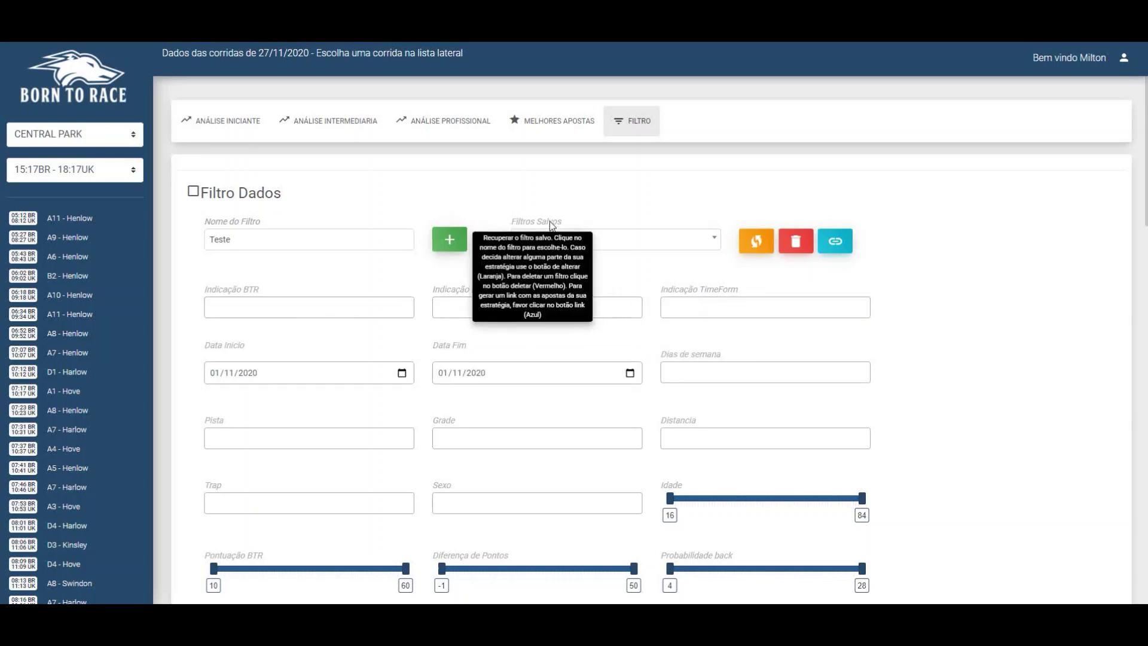
pyautogui.click(631, 242)
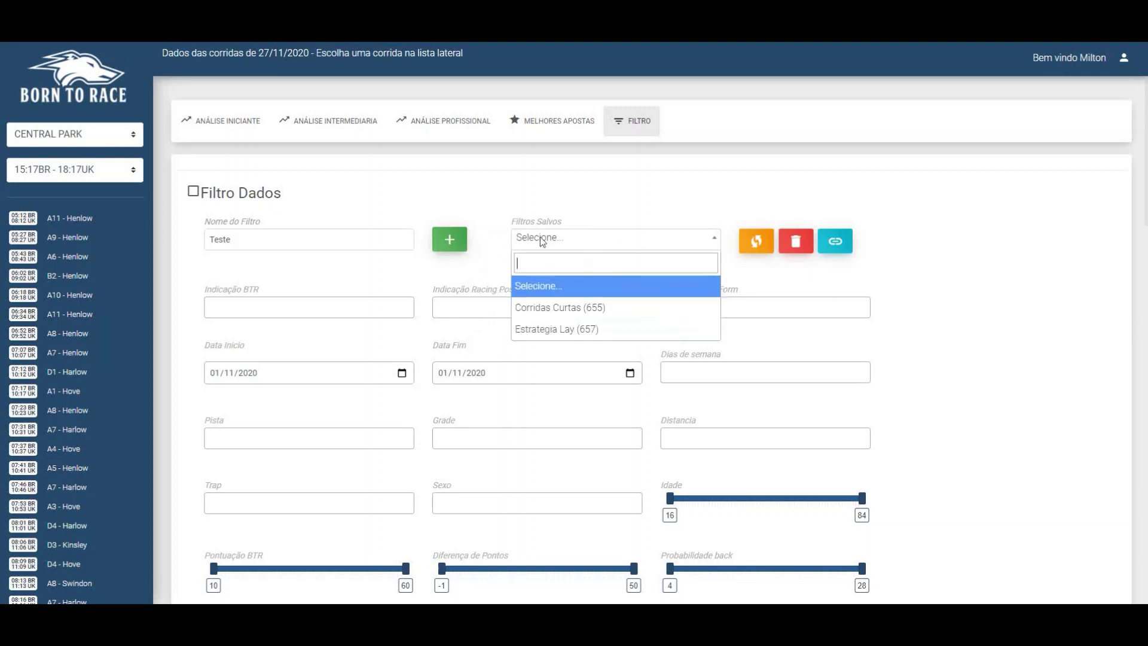
pyautogui.click(593, 311)
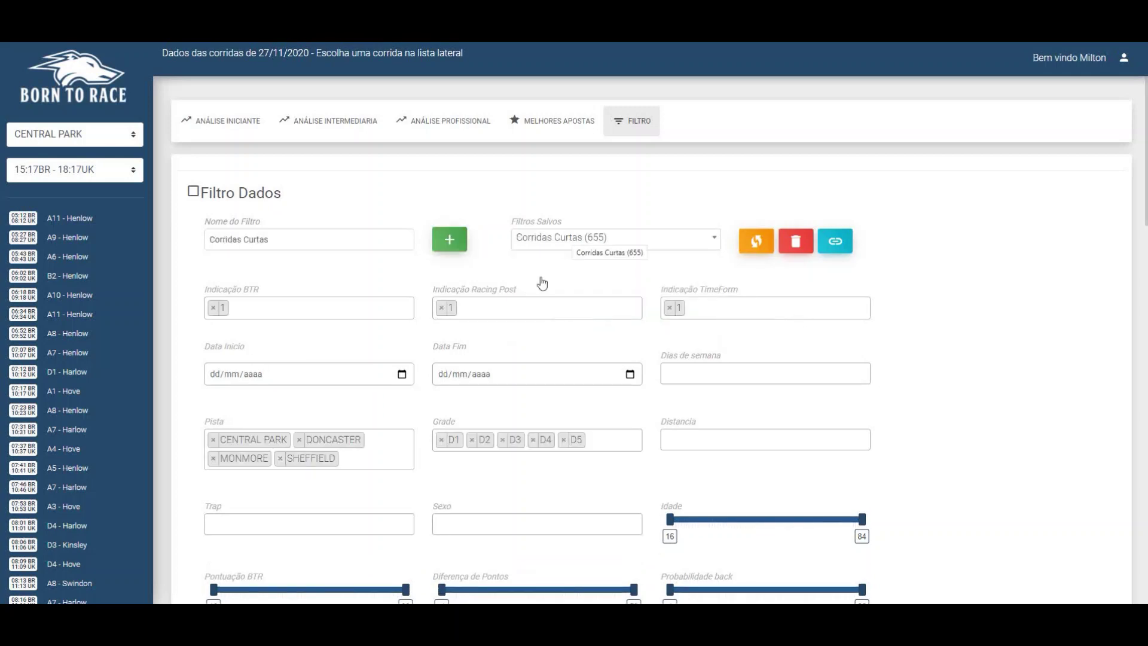
pyautogui.scroll(-3, 597, 360)
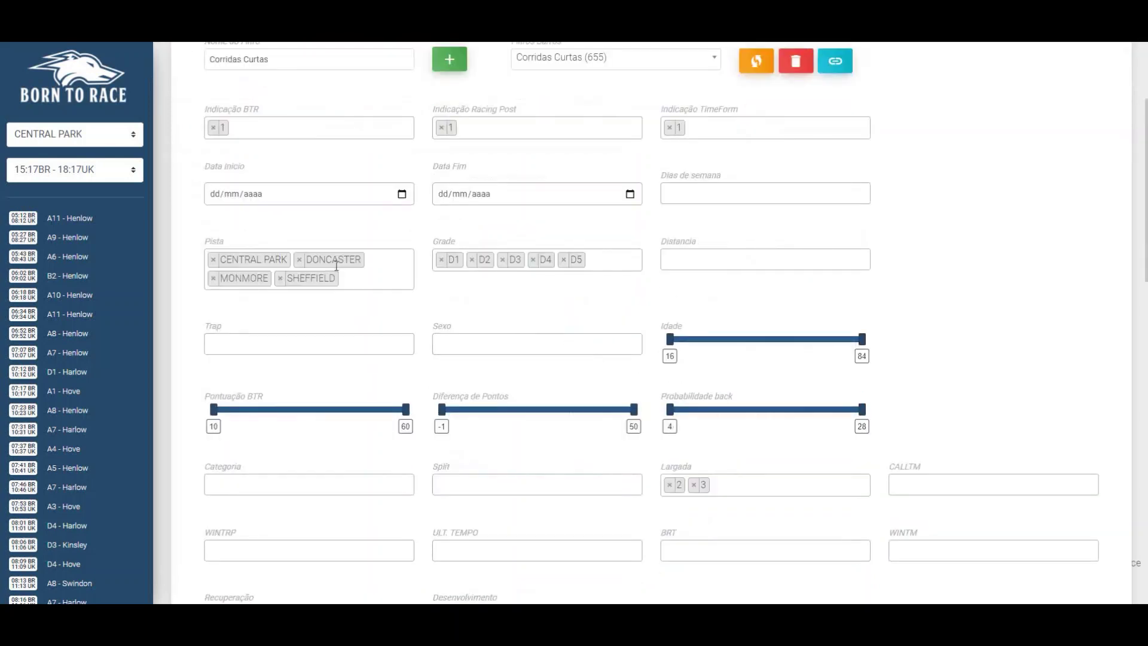
pyautogui.scroll(3, 634, 274)
# Step: Load the saved filter Estrategia Lay (657) and review its criteria
pyautogui.click(598, 237)
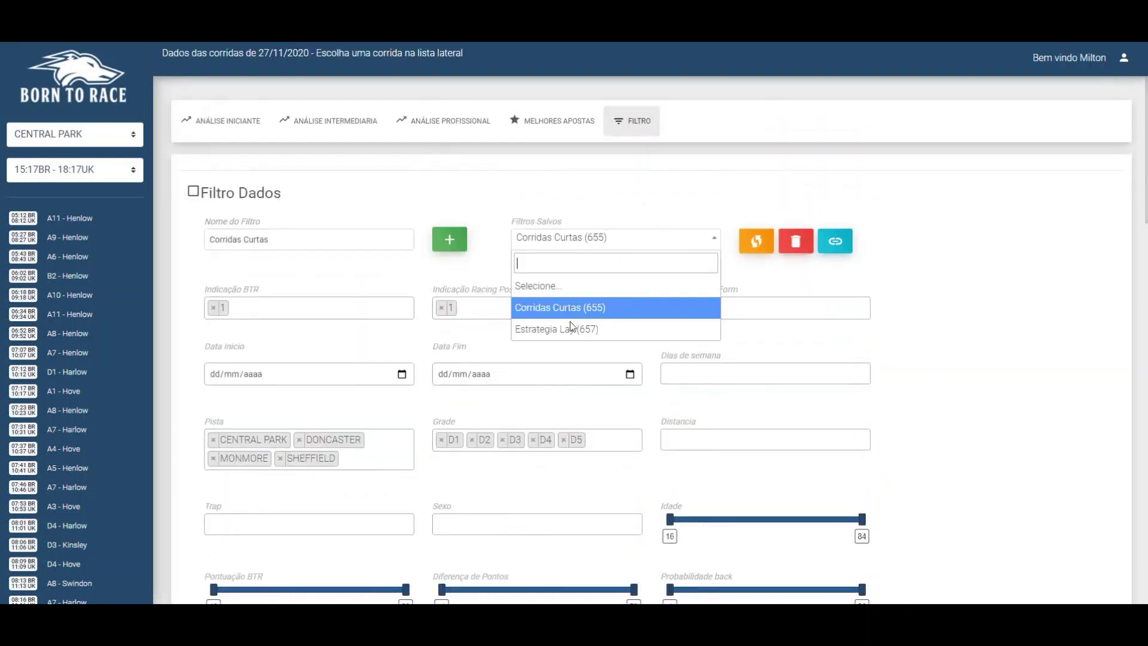
pyautogui.click(574, 329)
pyautogui.scroll(-4, 478, 331)
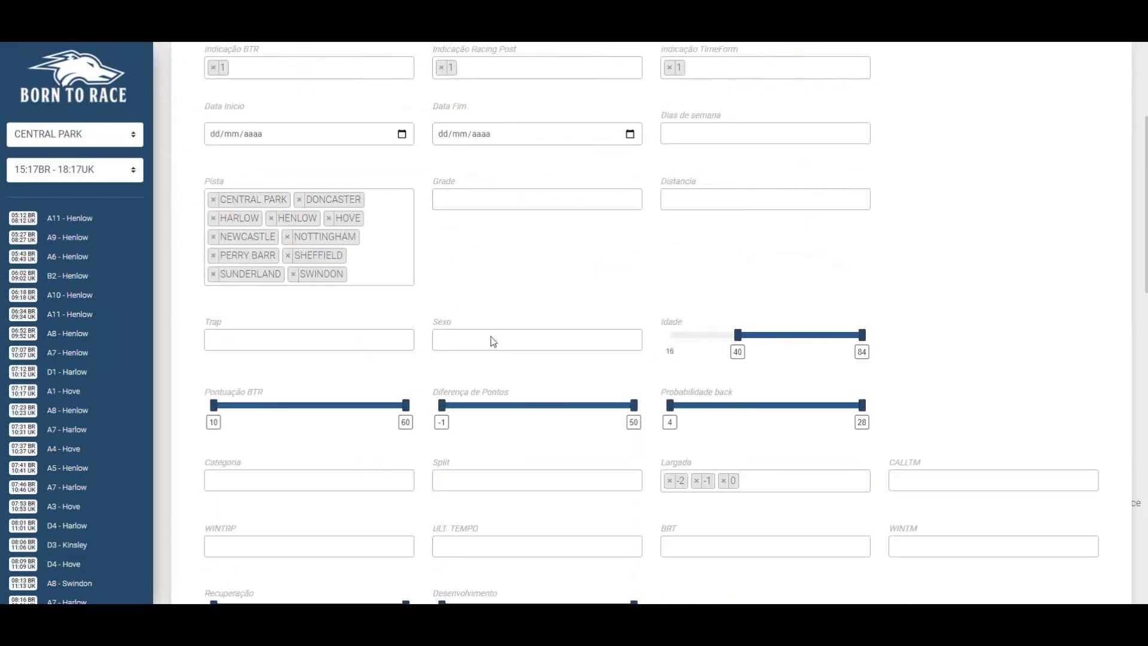
pyautogui.scroll(4, 505, 341)
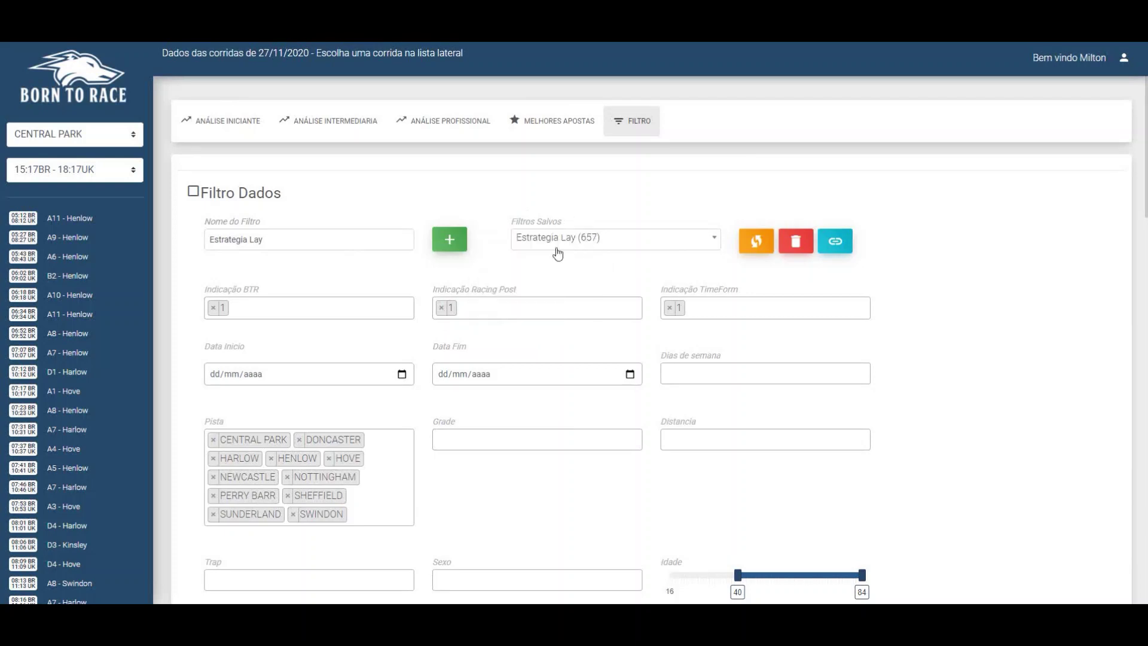
# Step: Clear all criteria from the filter form and confirm the reset
pyautogui.scroll(-7, 526, 257)
pyautogui.scroll(-2, 327, 281)
pyautogui.click(338, 502)
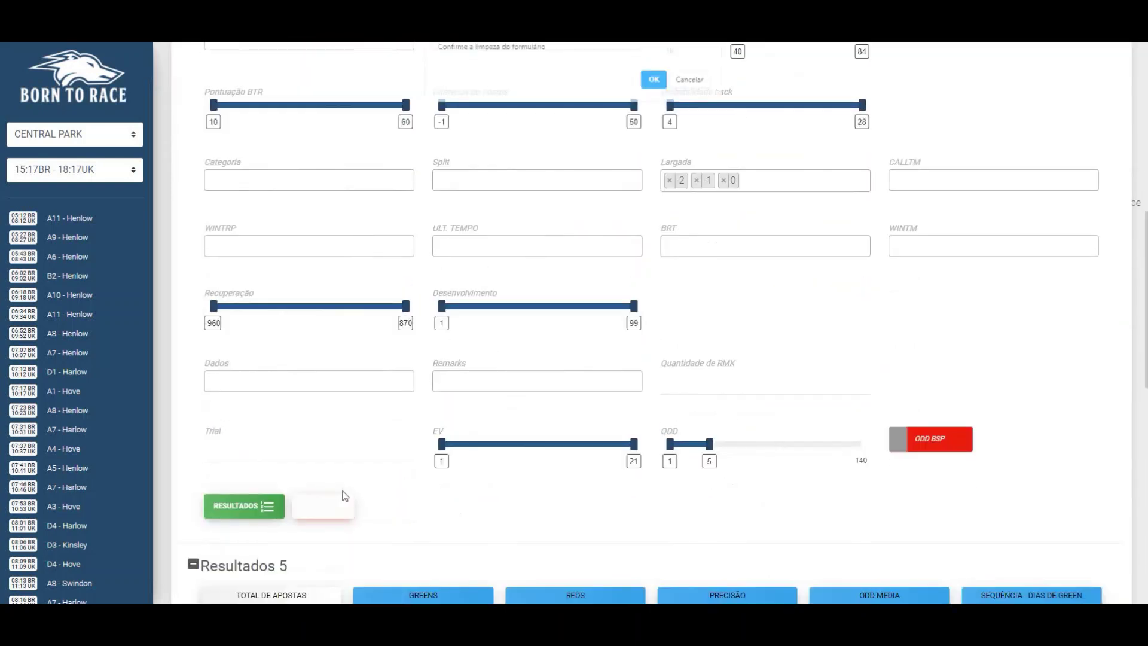
pyautogui.click(654, 85)
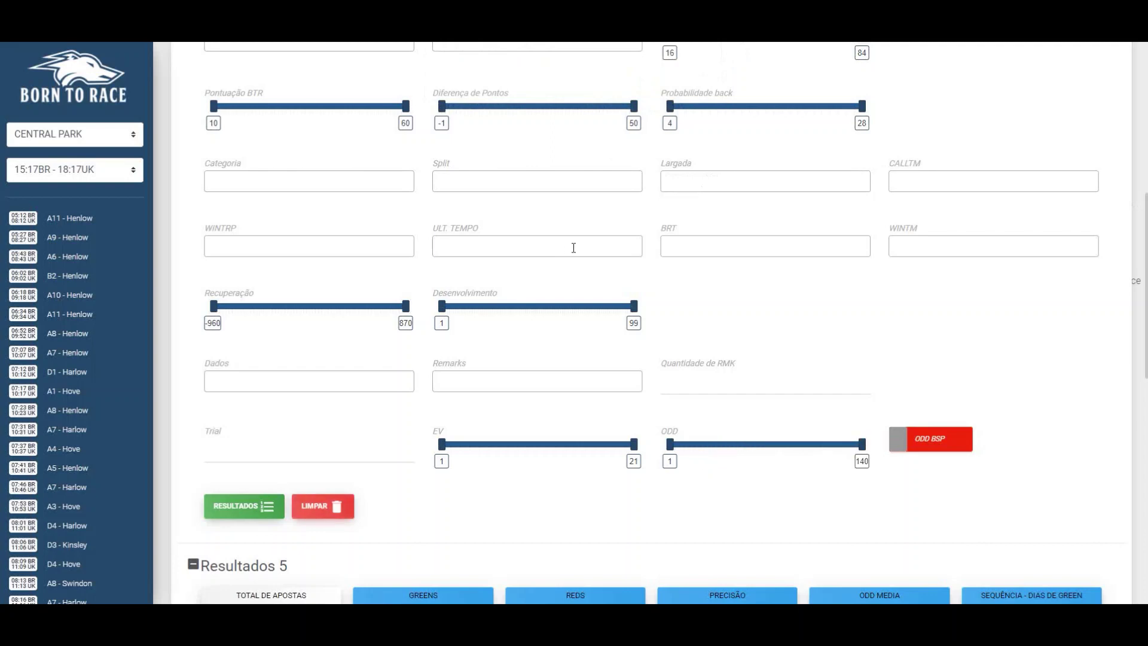
pyautogui.scroll(4, 597, 247)
pyautogui.scroll(3, 611, 246)
pyautogui.click(558, 194)
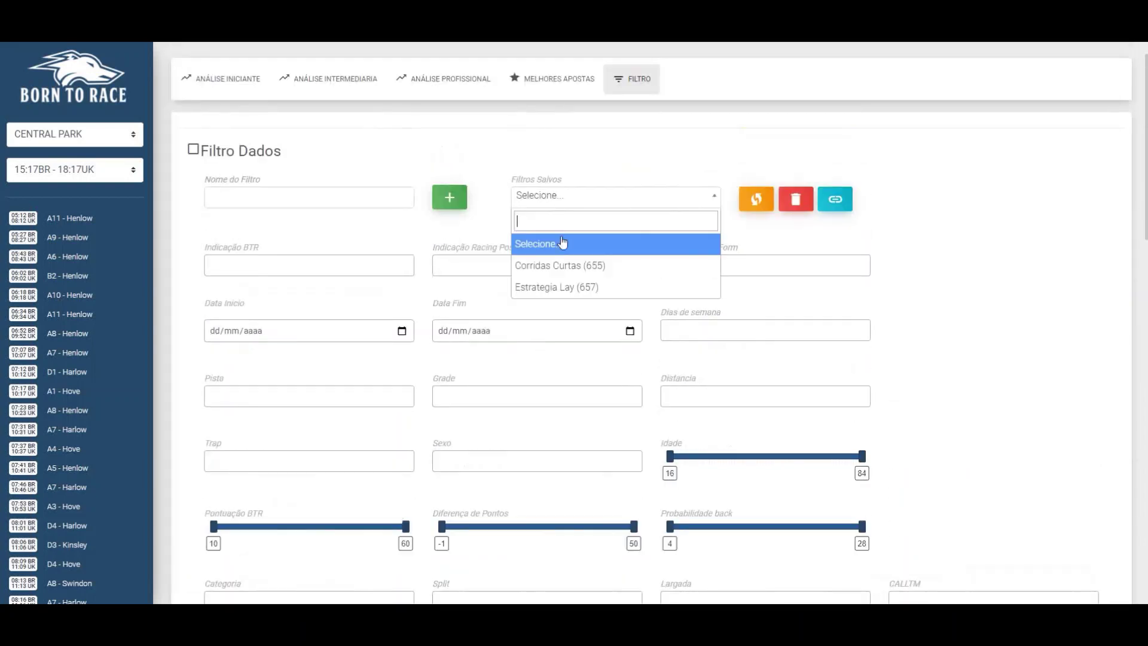
pyautogui.click(586, 203)
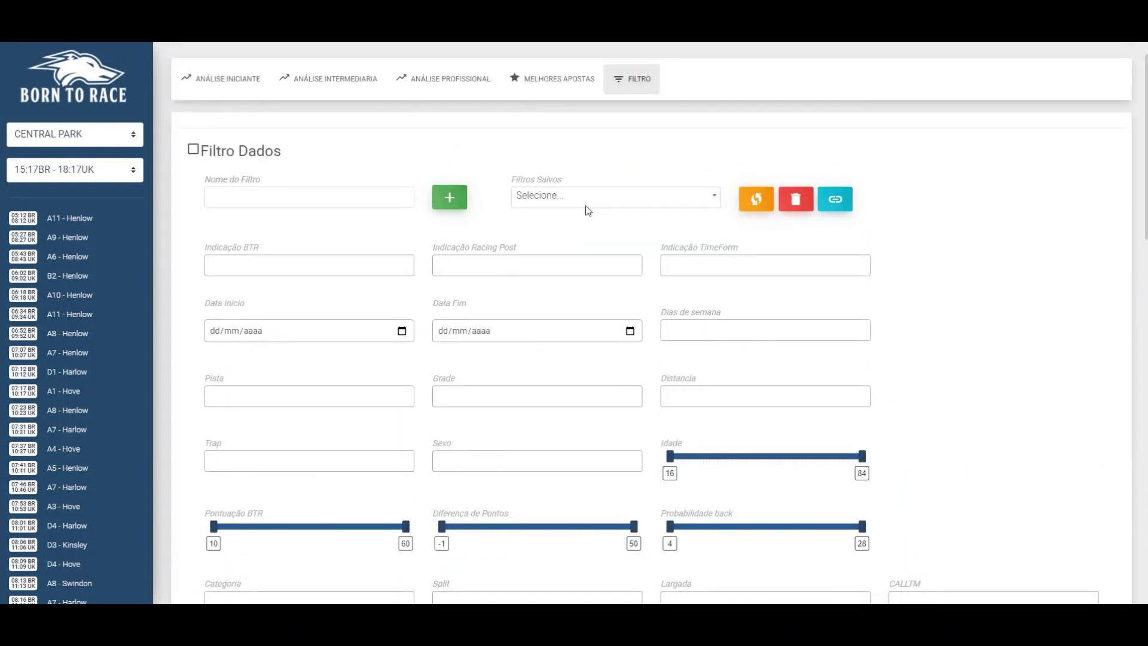
pyautogui.scroll(-4, 479, 493)
pyautogui.scroll(5, 478, 492)
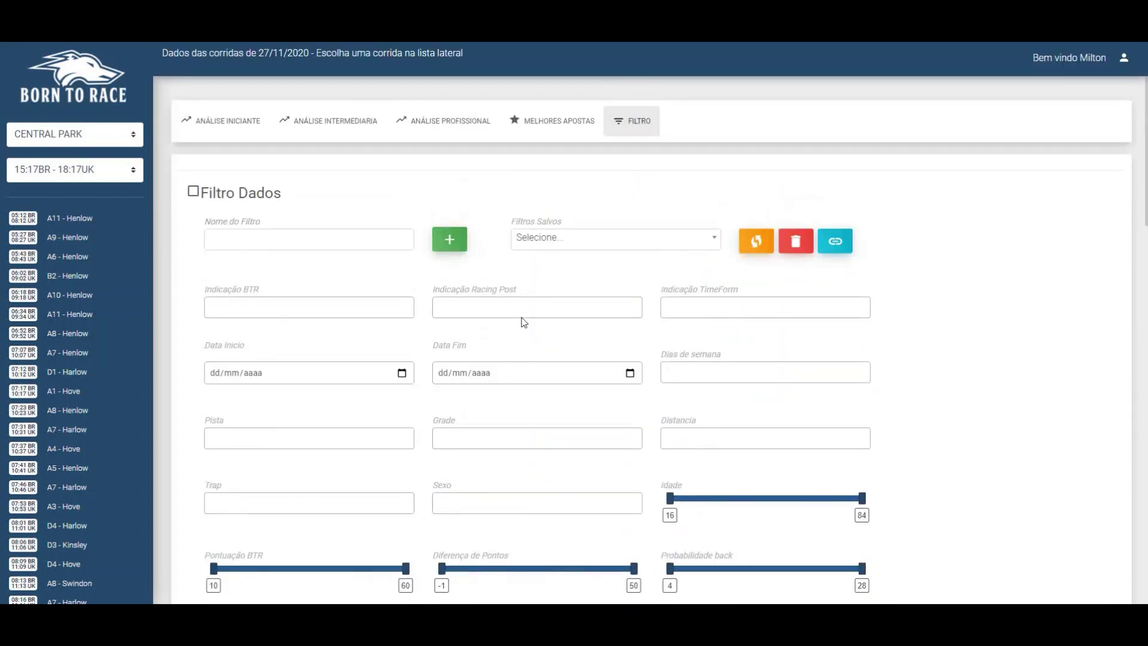
# Step: Load the saved filter Corridas Curtas (655), add Domingo to its weekdays and save the update
pyautogui.click(699, 242)
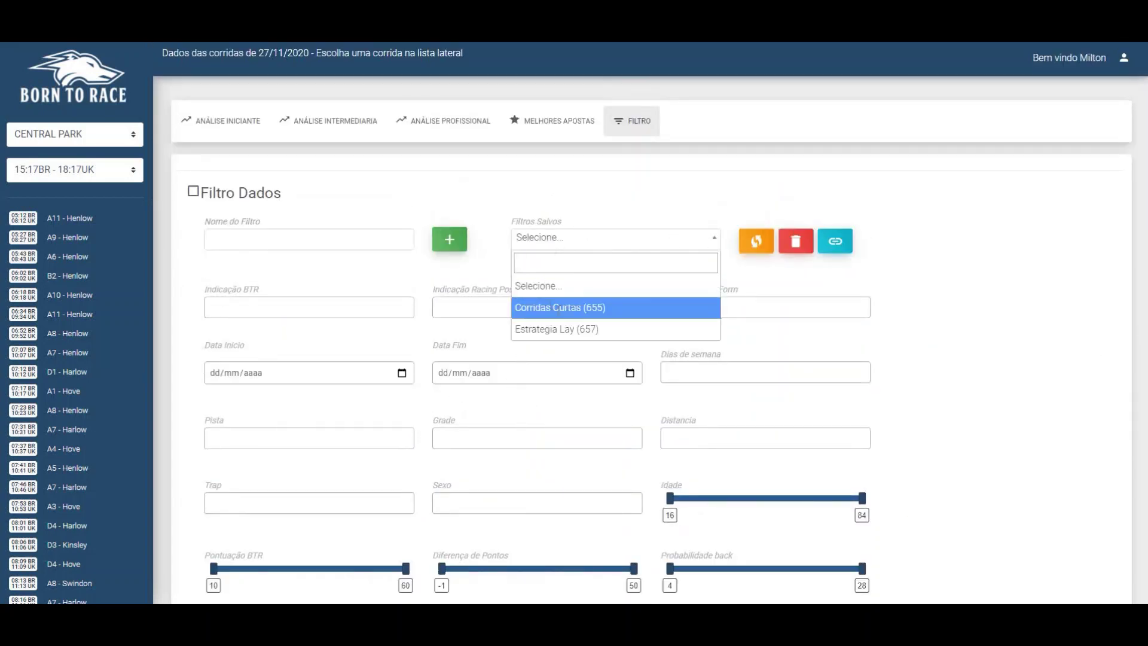
pyautogui.click(588, 314)
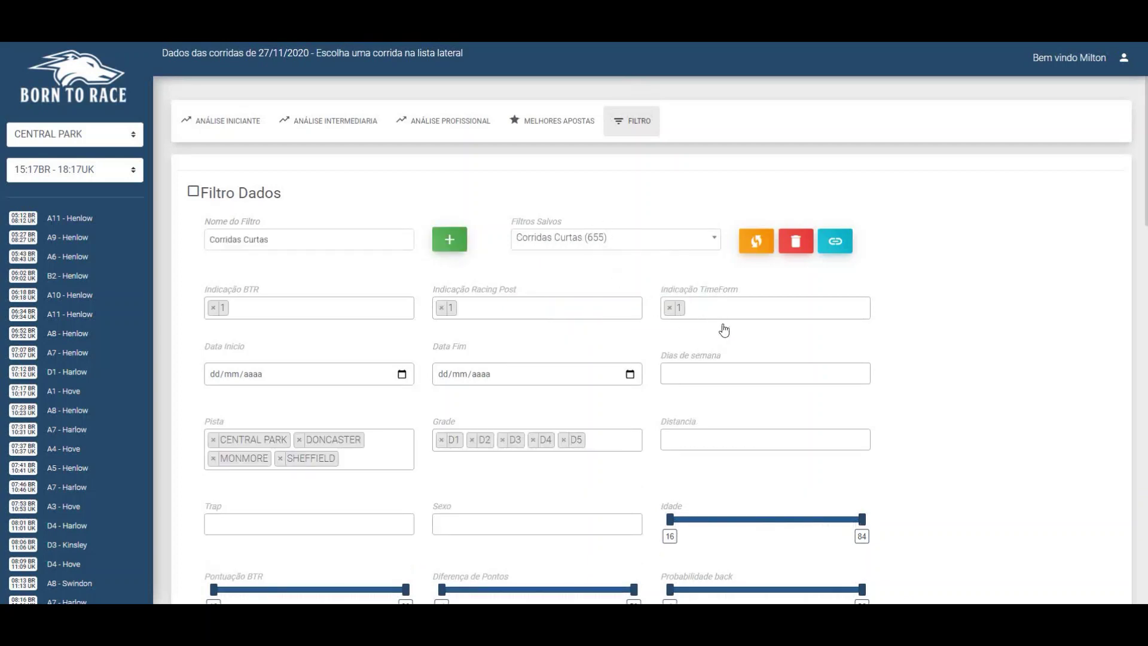
pyautogui.click(710, 372)
pyautogui.click(704, 397)
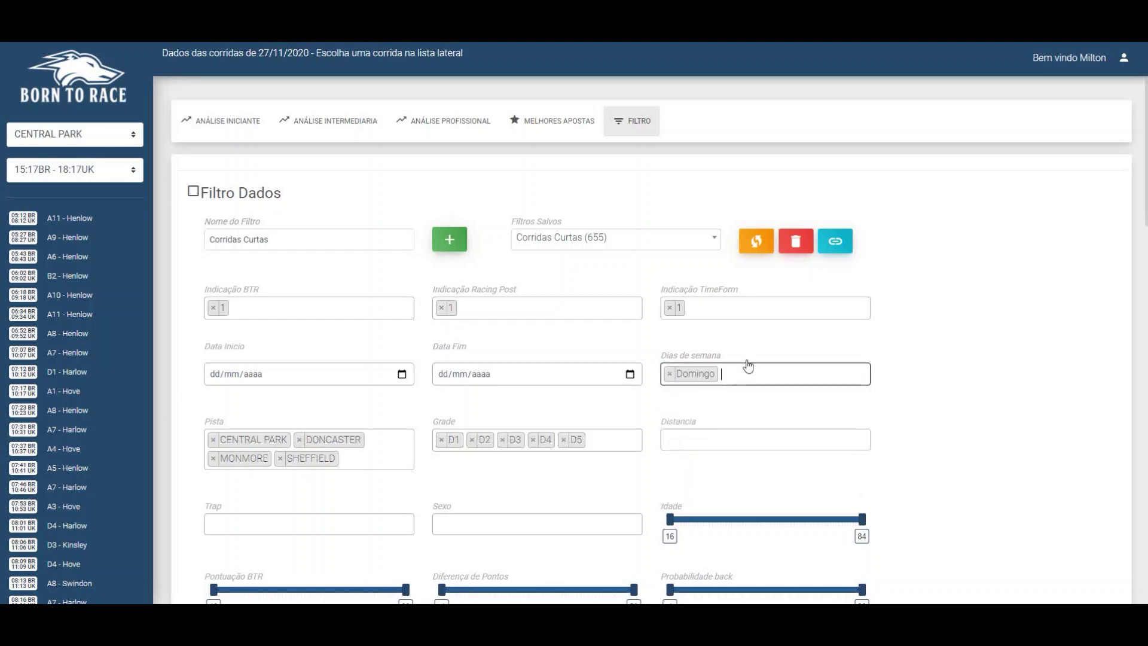
pyautogui.click(758, 242)
pyautogui.click(640, 87)
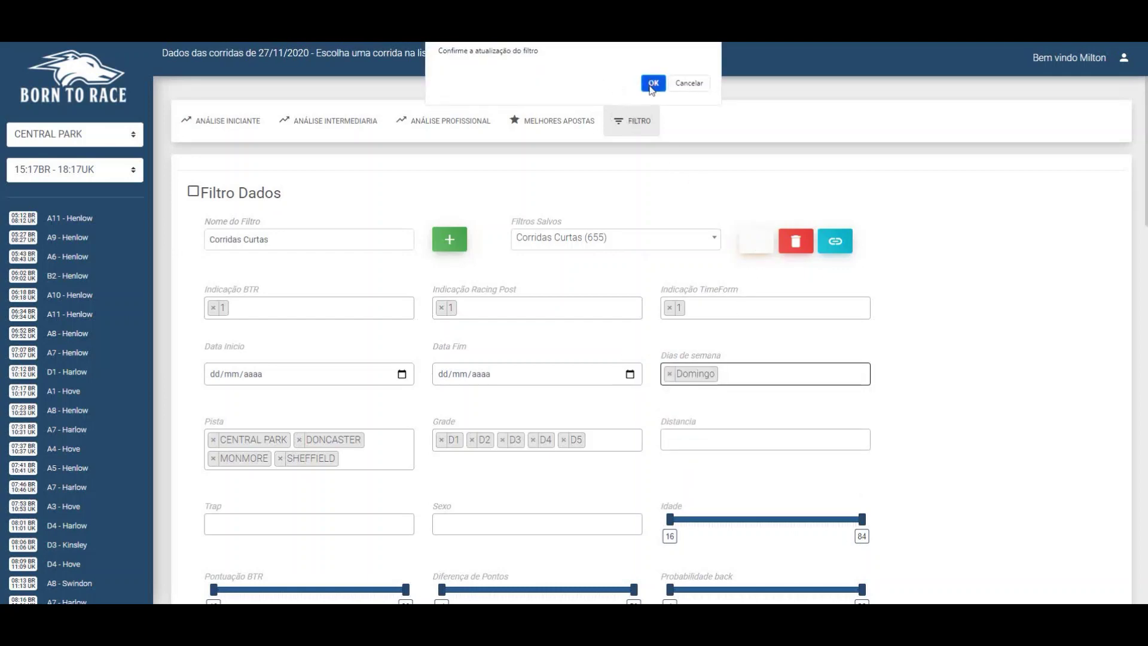
# Step: Switch between the saved filters Estrategia Lay and Corridas Curtas to check that the Domingo weekday is stored
pyautogui.click(673, 236)
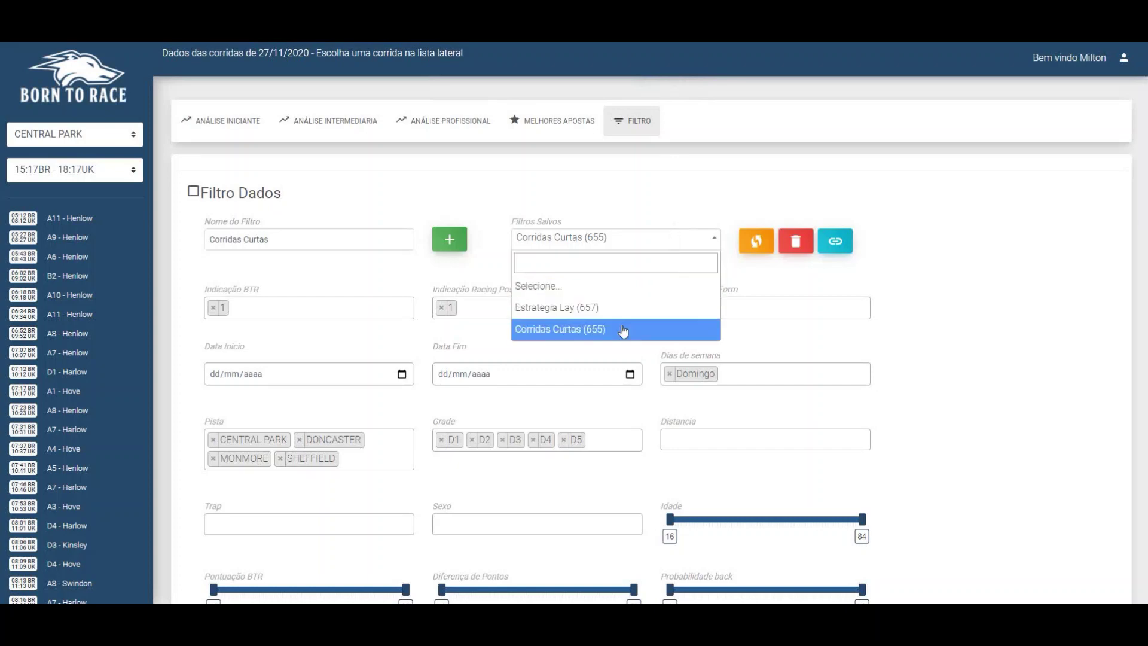
pyautogui.press('Escape')
pyautogui.click(626, 239)
pyautogui.click(623, 308)
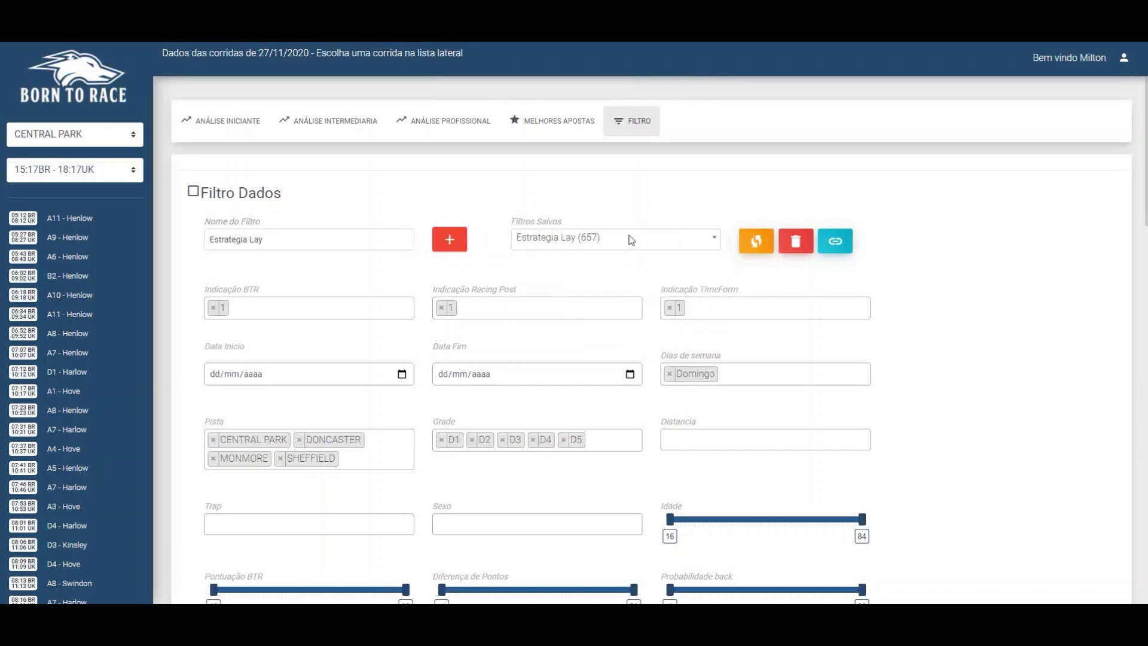
pyautogui.click(632, 238)
pyautogui.click(607, 335)
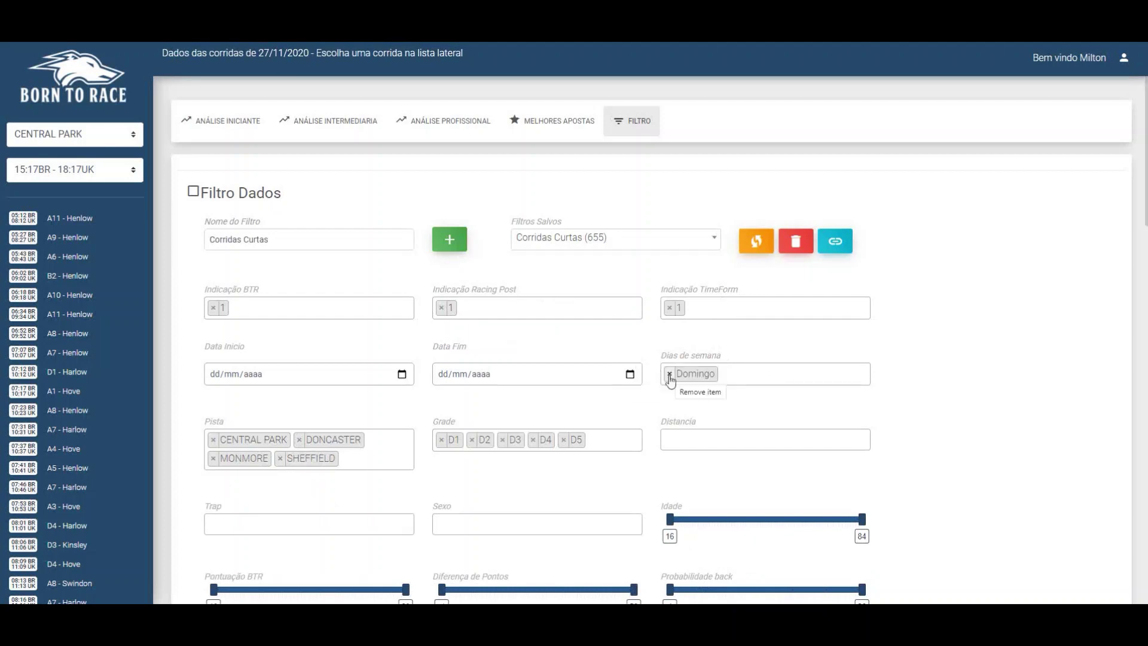
pyautogui.click(618, 242)
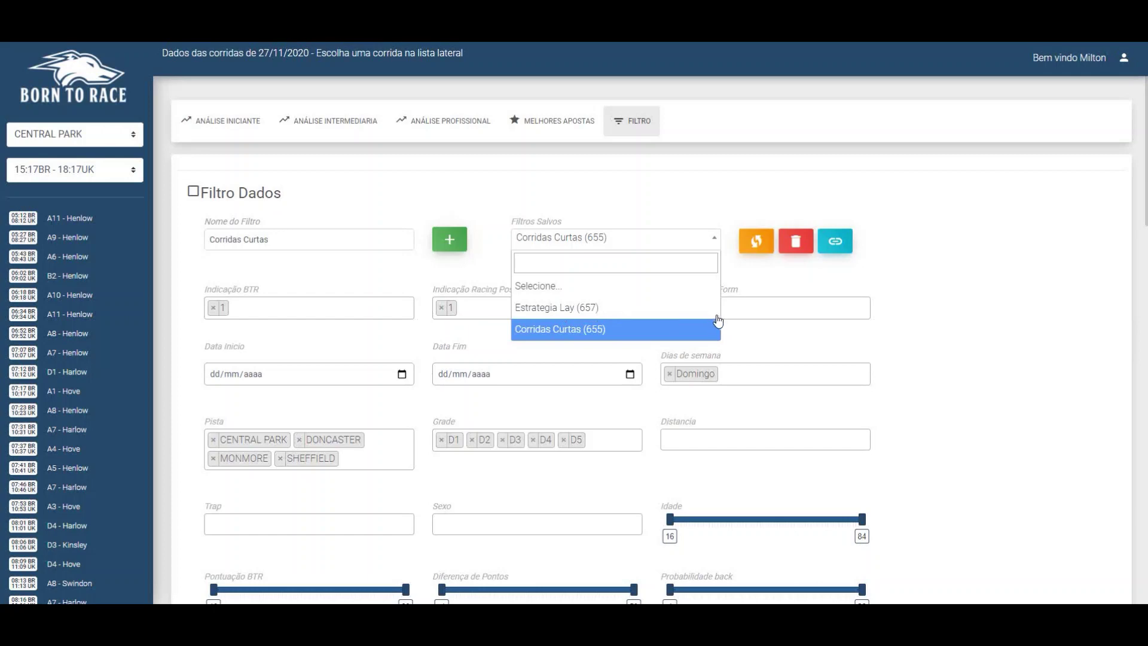
pyautogui.click(568, 311)
pyautogui.click(608, 244)
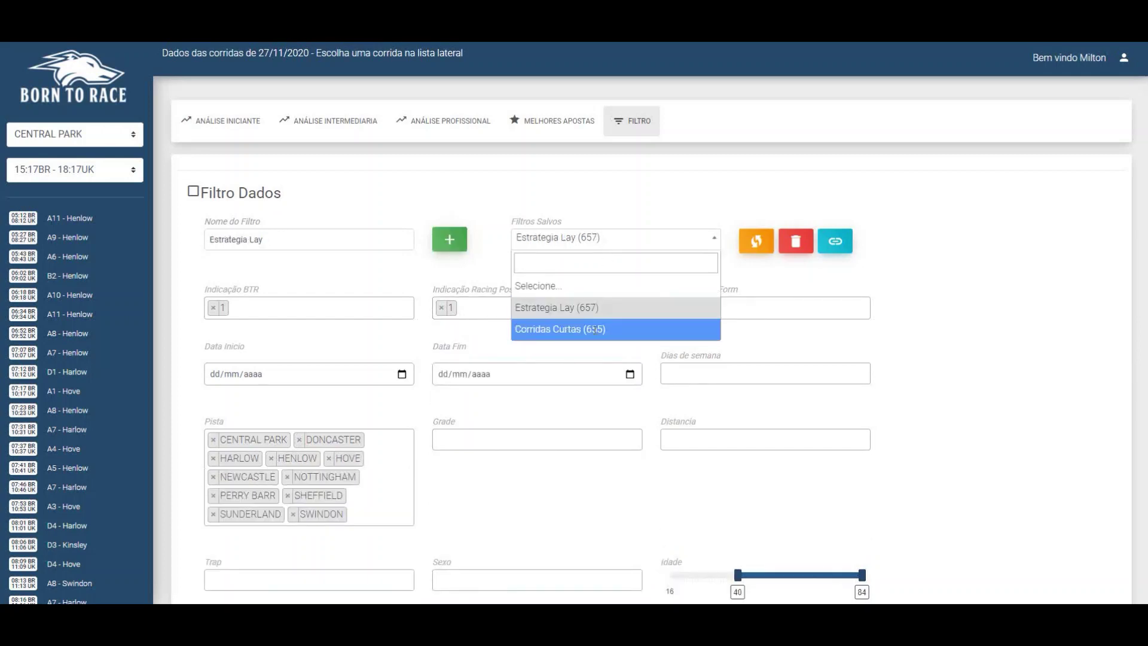
pyautogui.click(574, 328)
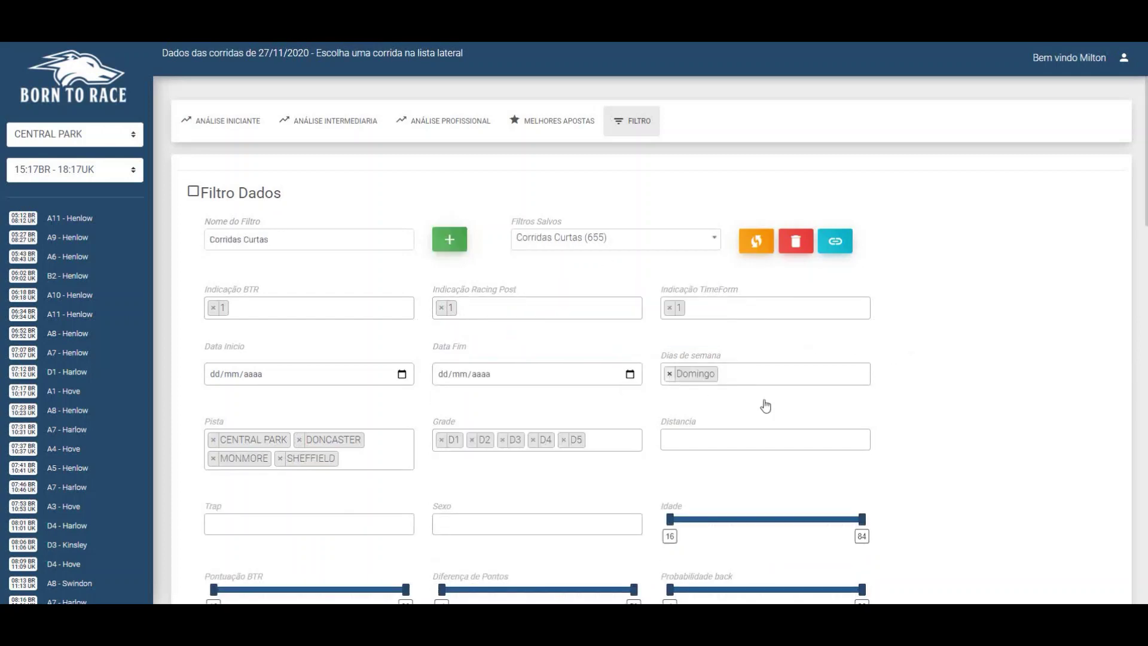
# Step: Remove Domingo from the weekdays of Corridas Curtas and save the filter update
pyautogui.click(713, 375)
pyautogui.click(755, 338)
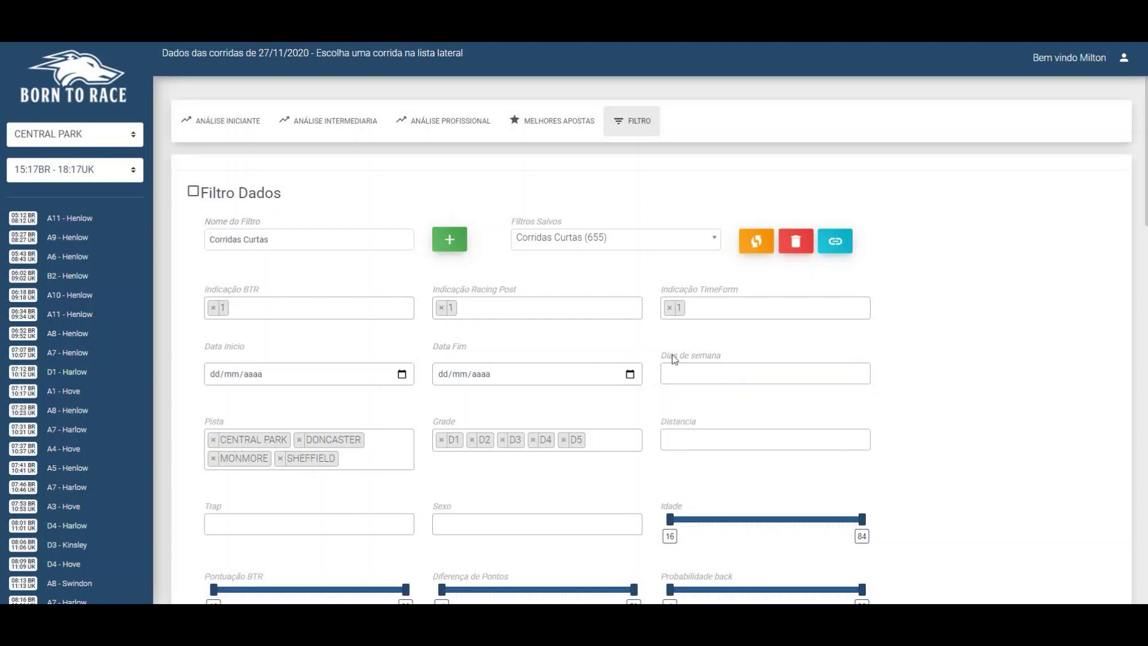
pyautogui.click(757, 248)
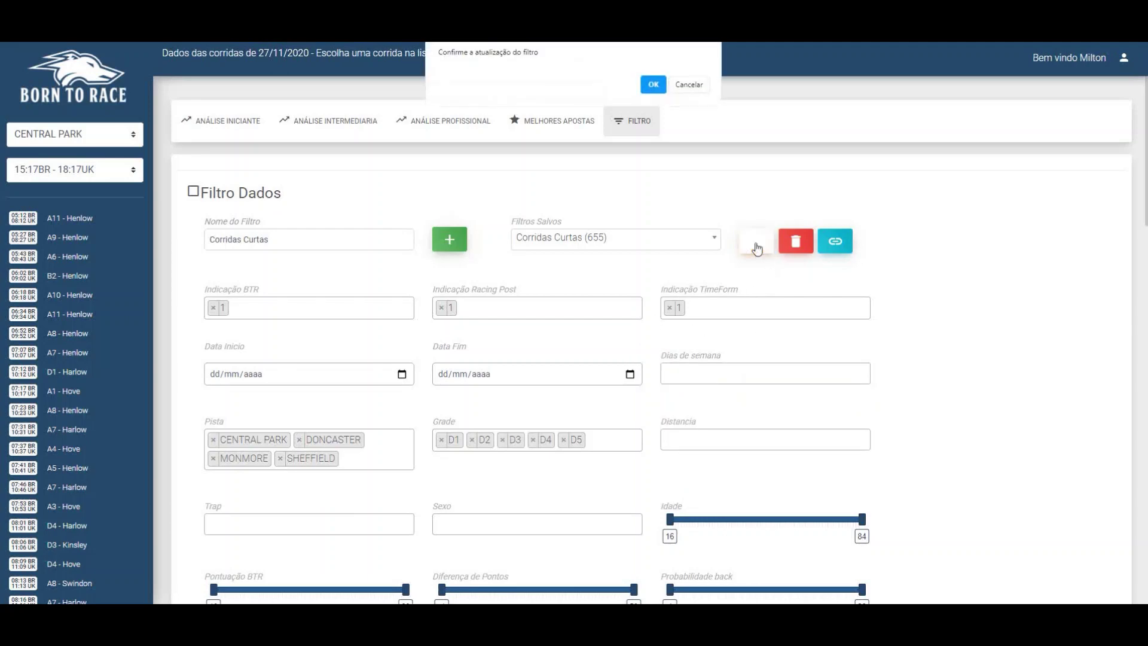
pyautogui.click(653, 86)
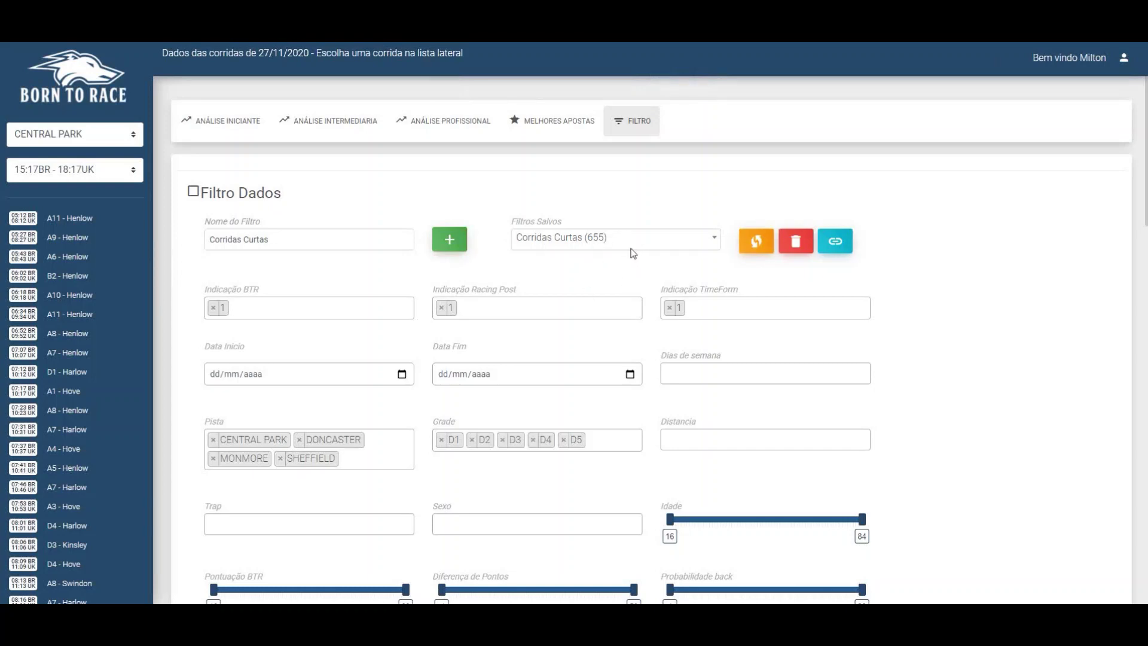
# Step: Start deleting the saved filter Corridas Curtas and cancel the deletion
pyautogui.click(796, 241)
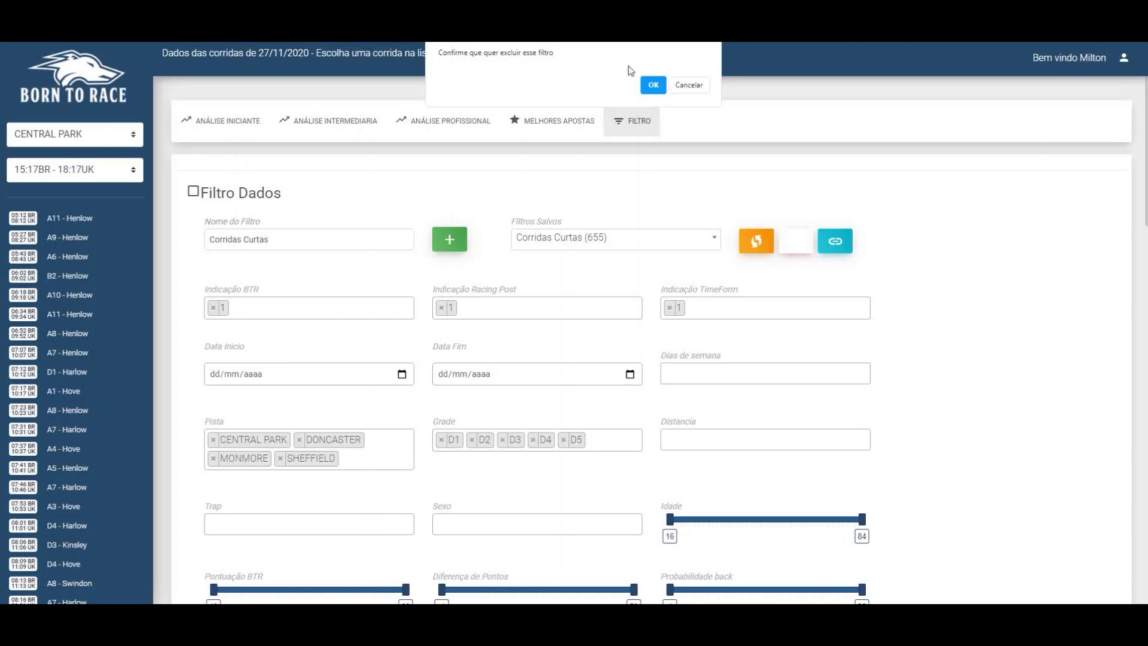
pyautogui.click(690, 84)
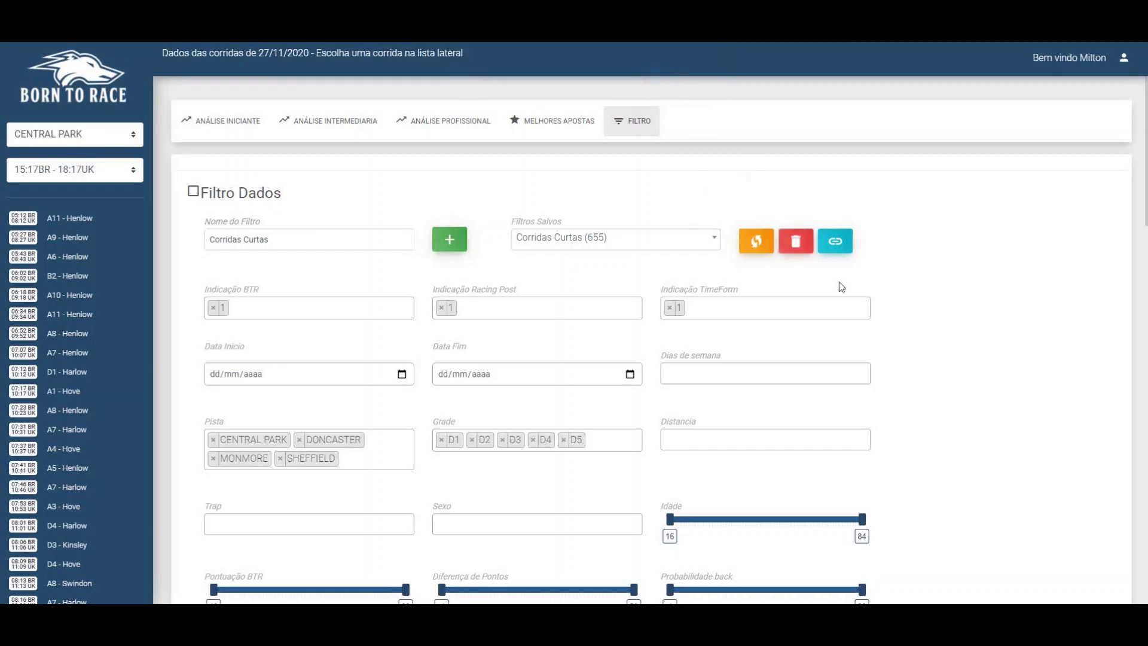
# Step: Open the link of the saved filter Corridas Curtas and examine its Provider and SelectionName text output
pyautogui.click(836, 243)
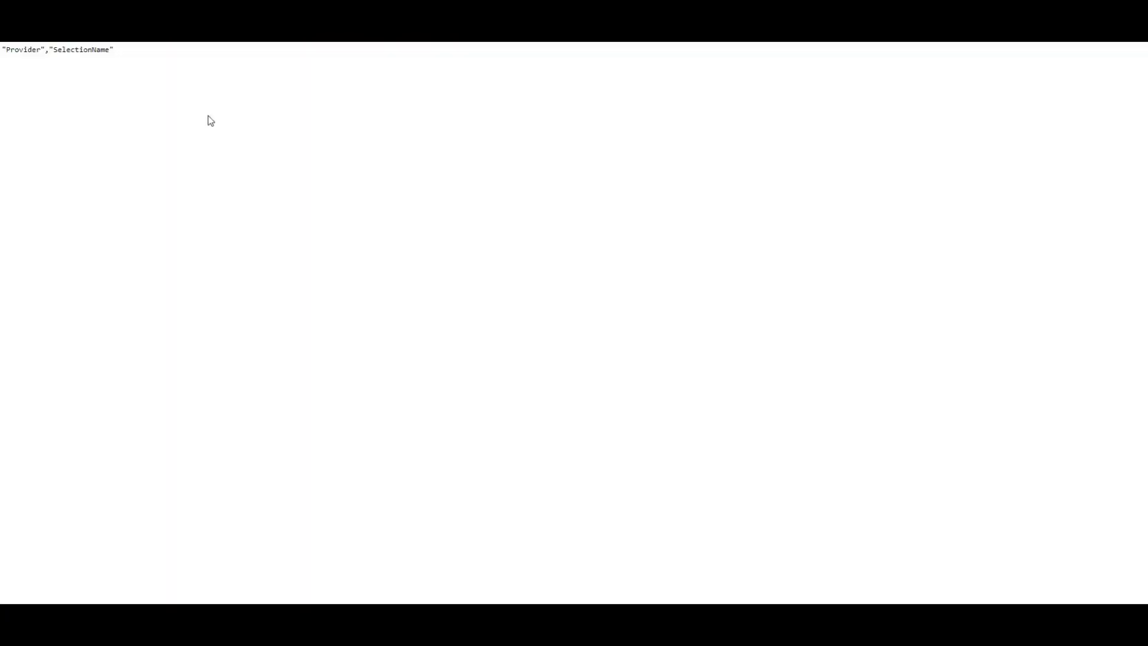
pyautogui.hotkey('ctrl', 'a')
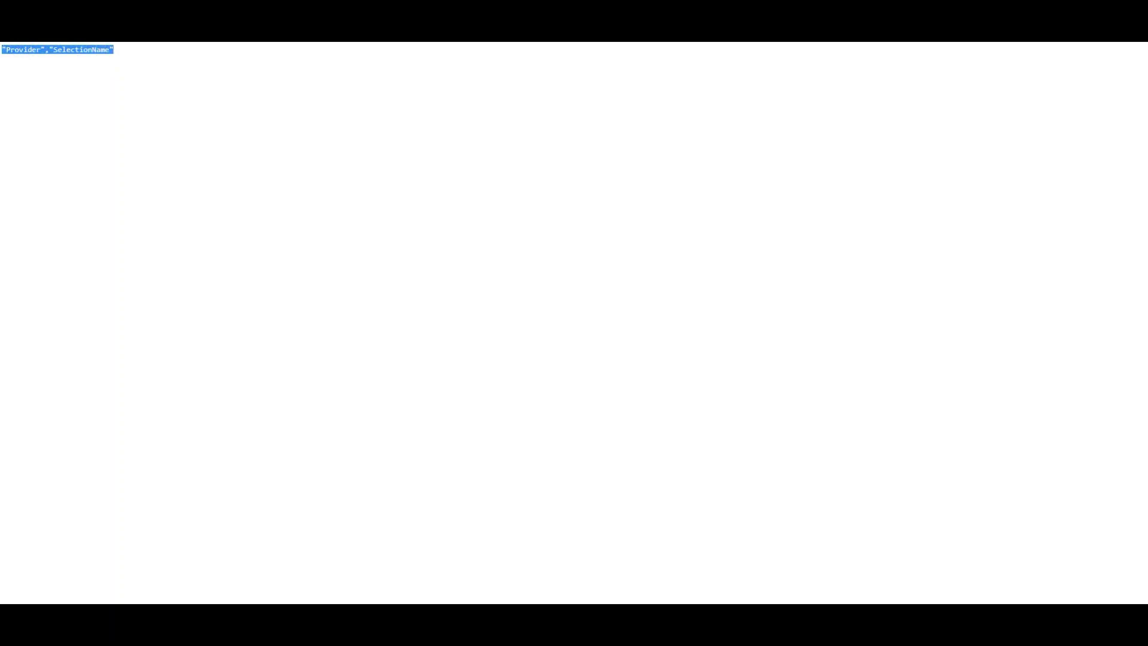
pyautogui.click(109, 74)
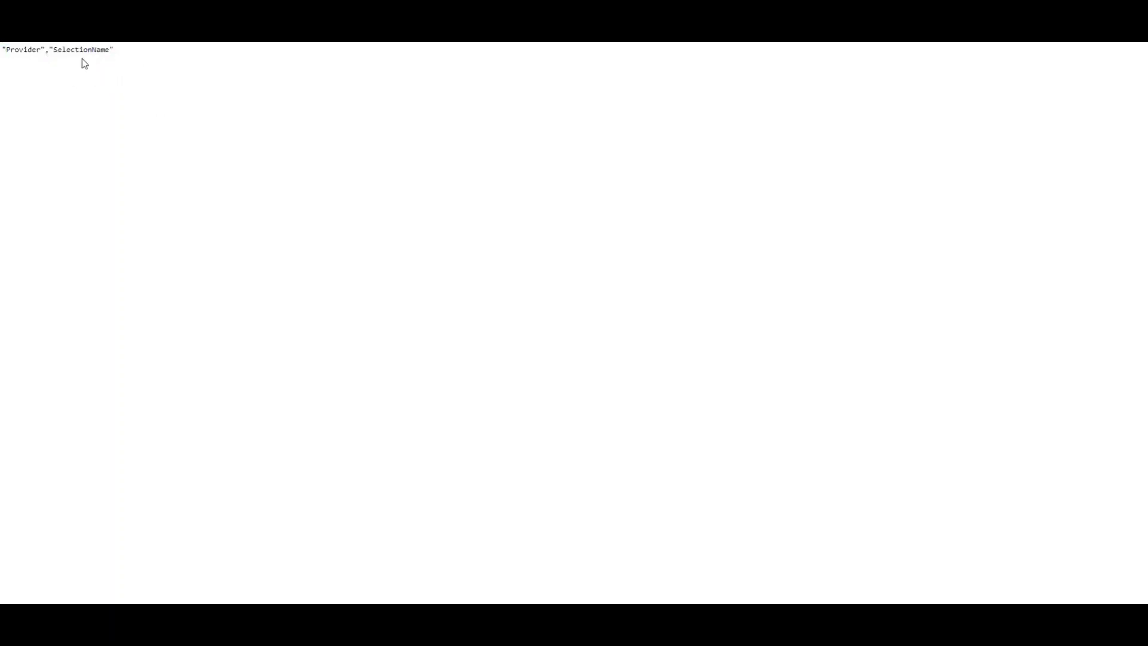
pyautogui.doubleClick(22, 67)
pyautogui.click(31, 72)
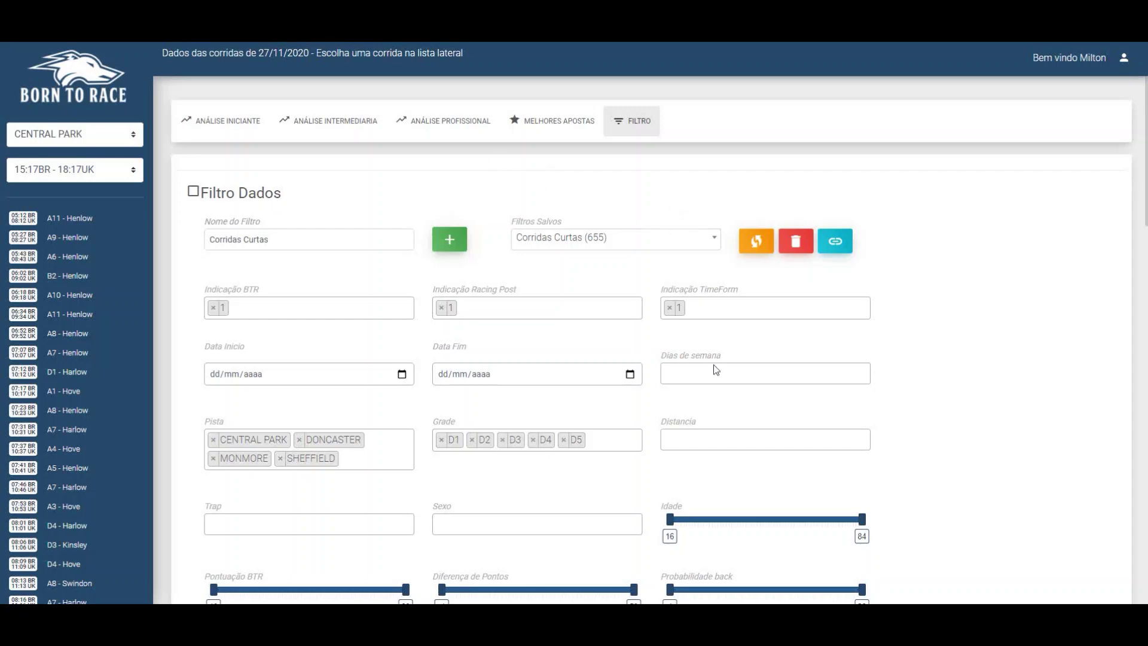
# Step: Clear the Corridas Curtas criteria from the filter form and confirm the reset
pyautogui.scroll(-4, 423, 370)
pyautogui.scroll(-7, 423, 370)
pyautogui.click(323, 330)
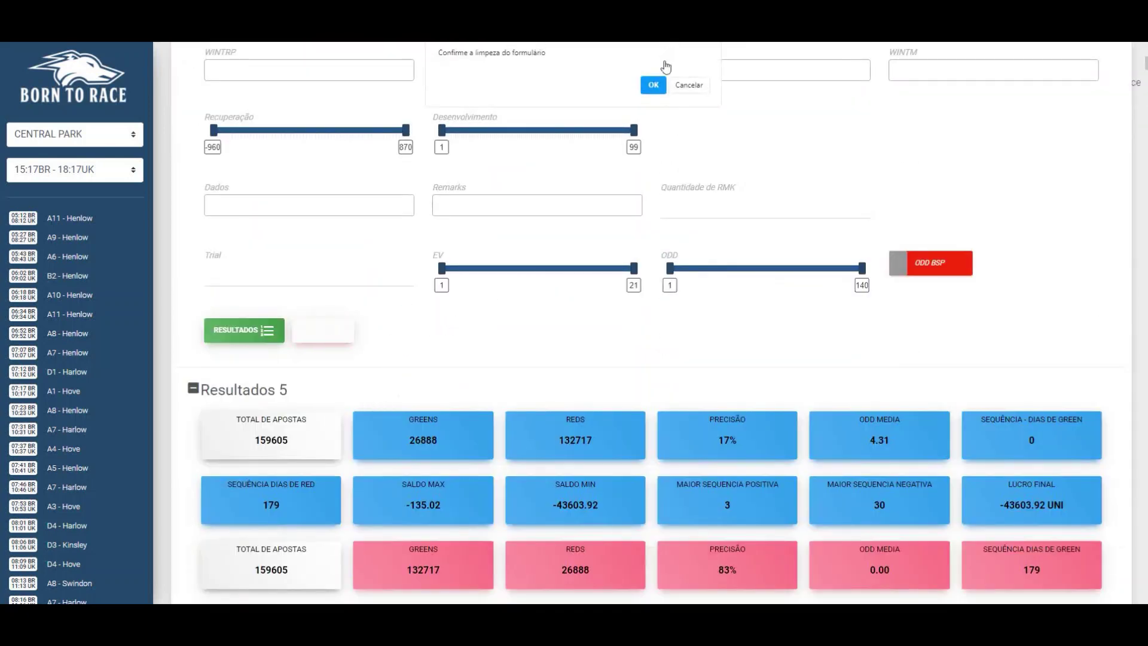
pyautogui.click(652, 83)
pyautogui.scroll(11, 688, 132)
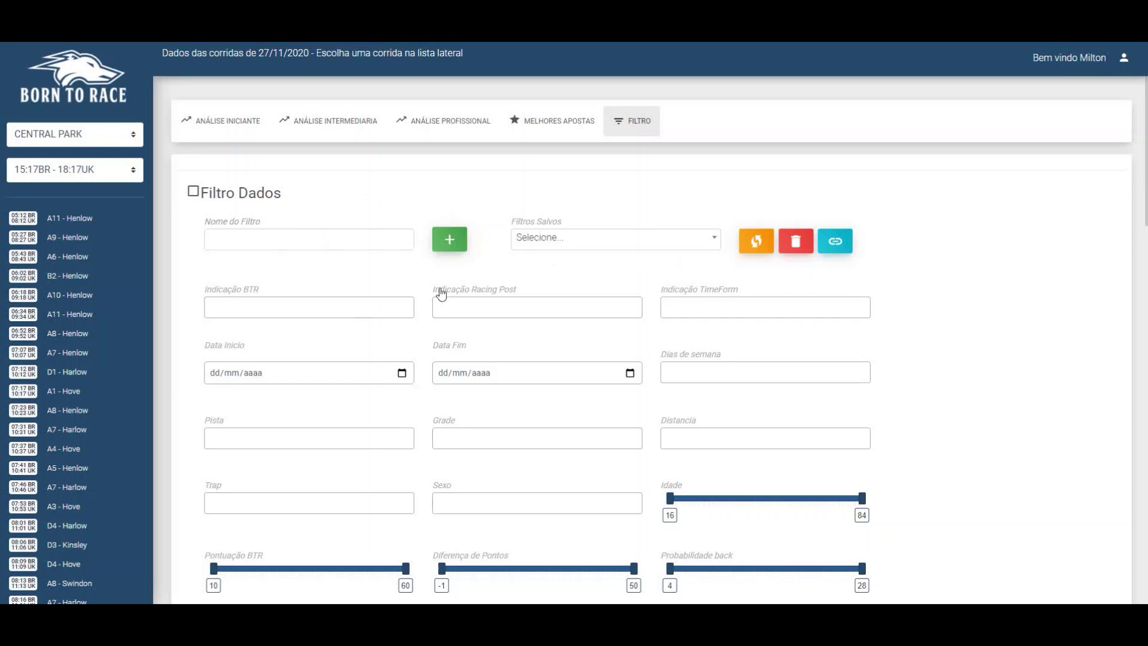
# Step: Add the values 1 and 2 to the Indicação BTR criterion
pyautogui.click(278, 307)
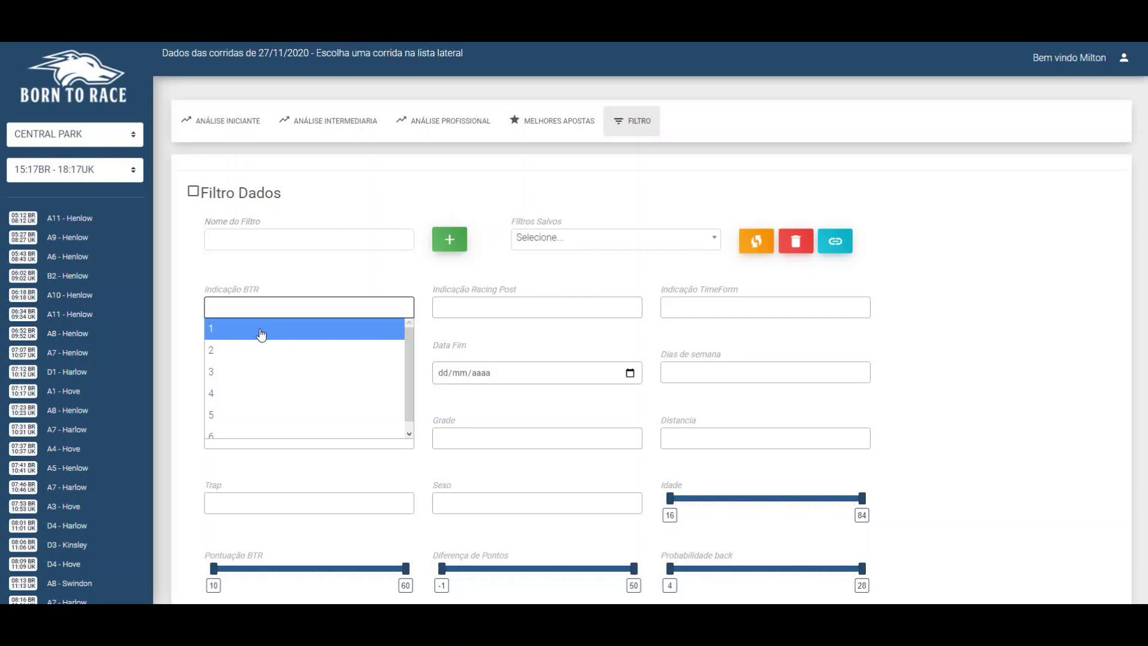
pyautogui.click(261, 334)
pyautogui.click(268, 308)
pyautogui.click(278, 344)
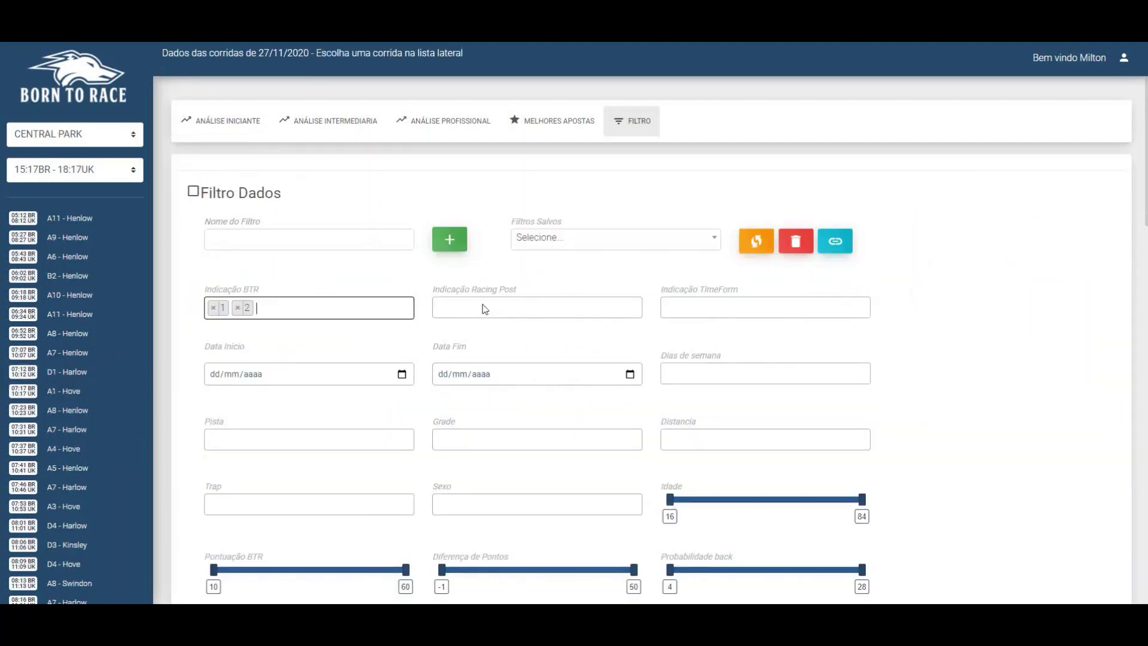
pyautogui.click(483, 304)
# Step: Try adding 5 and 6 to the Indicação BTR criterion and remove both values again
pyautogui.click(316, 304)
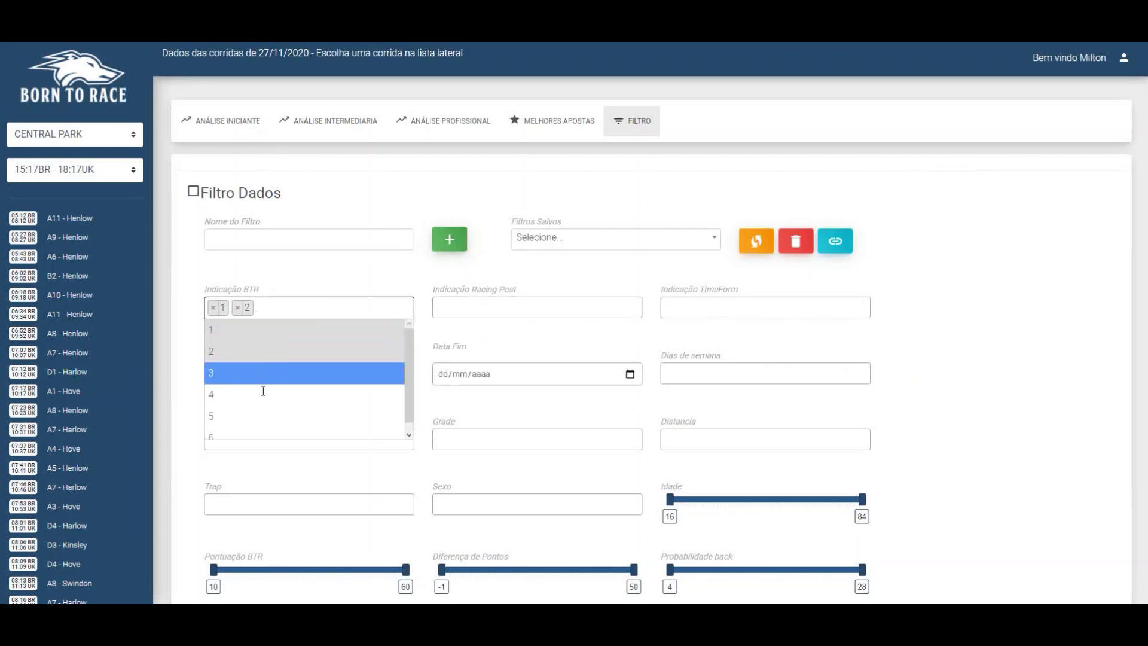
pyautogui.click(263, 424)
pyautogui.click(316, 311)
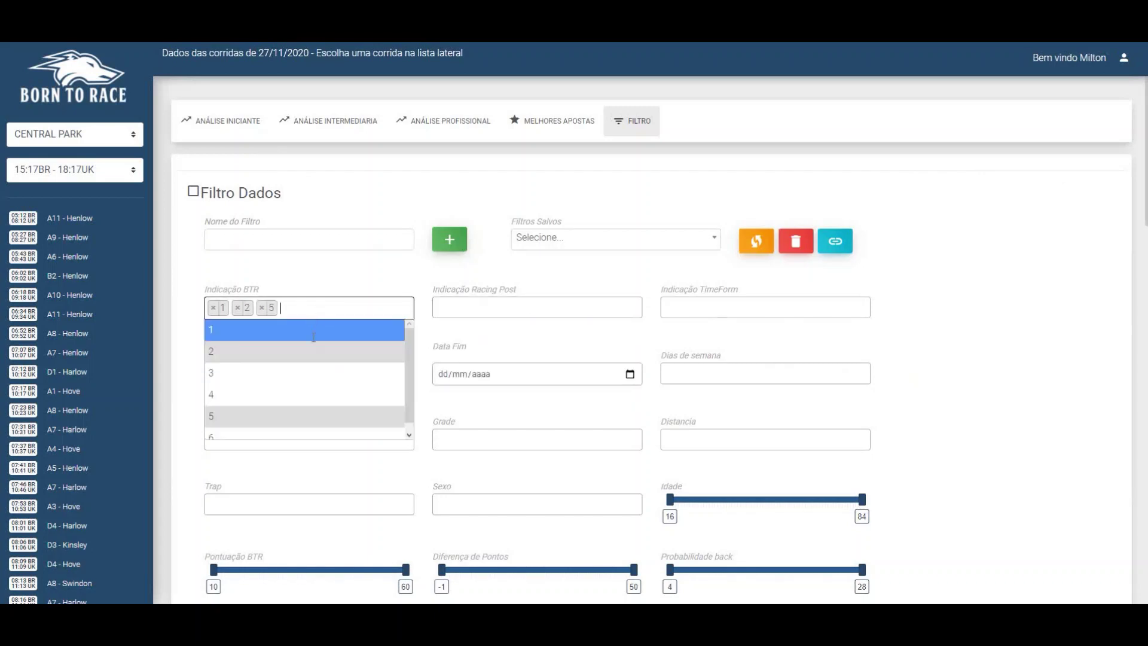
pyautogui.click(275, 432)
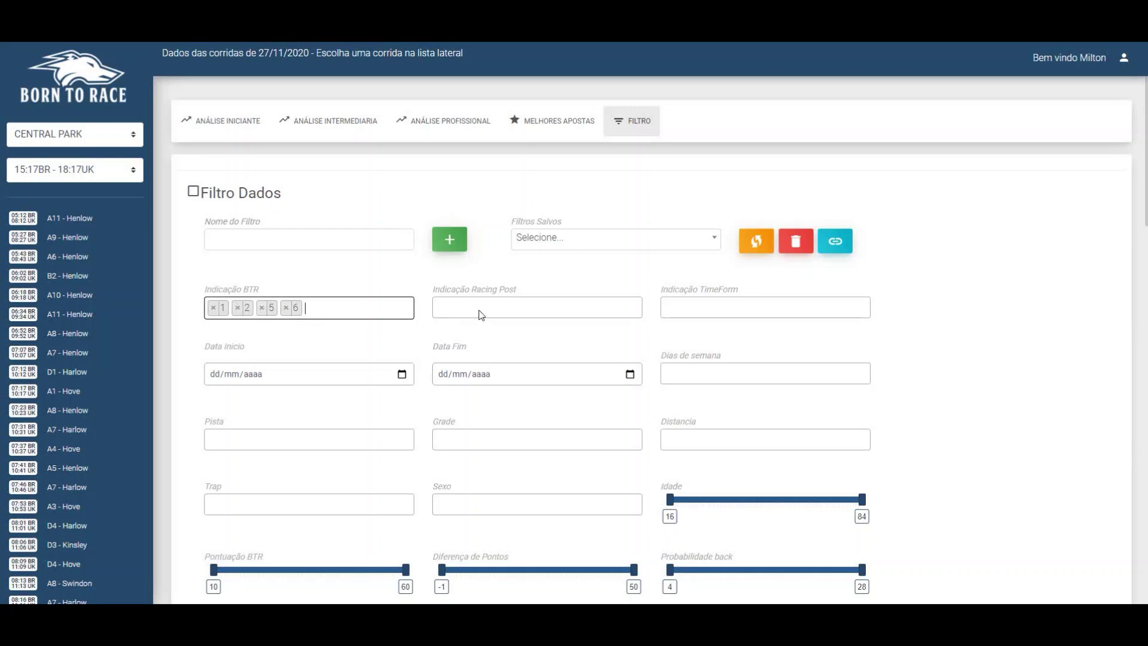
pyautogui.click(261, 308)
pyautogui.click(262, 308)
pyautogui.click(342, 275)
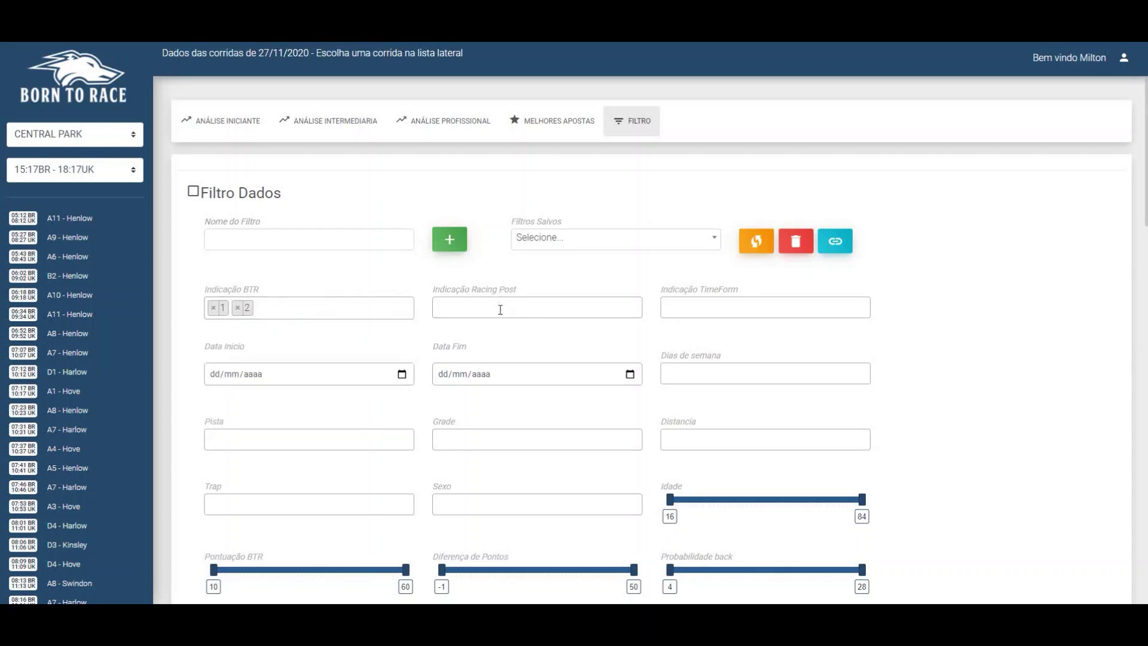
# Step: Try 1, 3 and Nenhum as Indicação Racing Post values and empty the criterion again
pyautogui.click(498, 306)
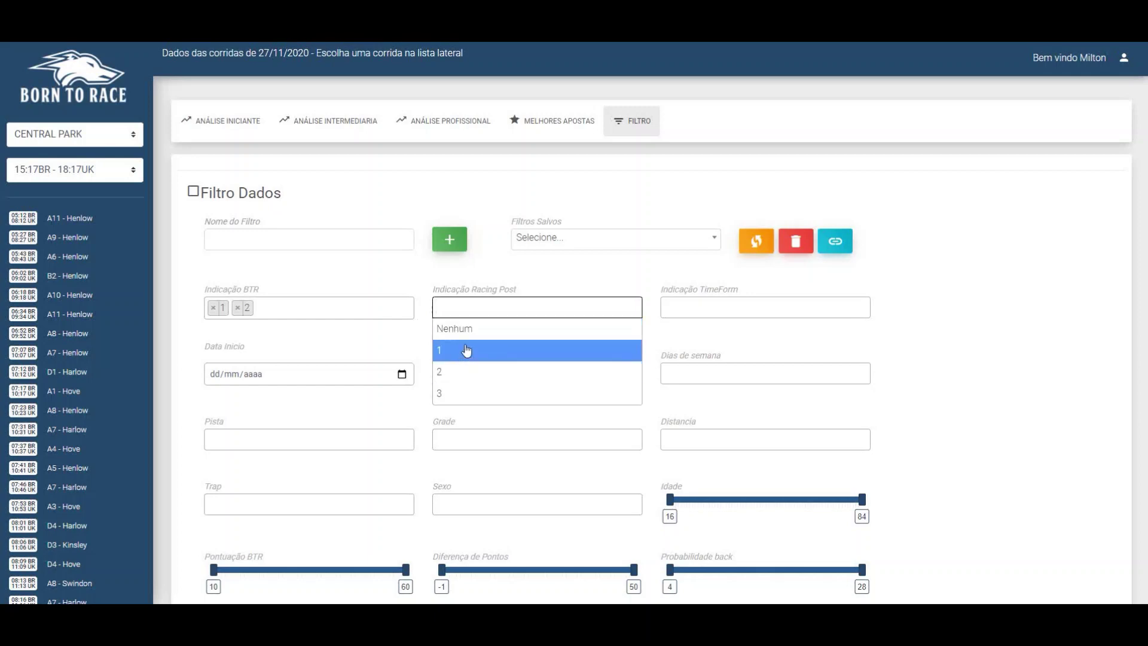
pyautogui.click(464, 356)
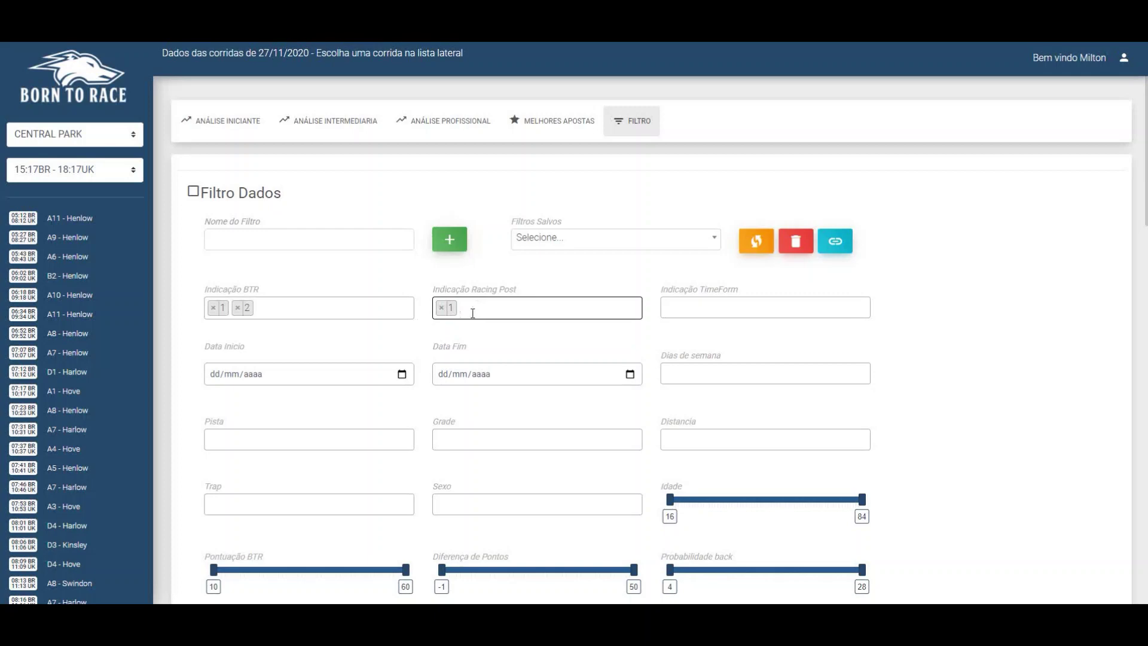
pyautogui.click(472, 313)
pyautogui.click(473, 392)
pyautogui.click(465, 308)
pyautogui.click(441, 308)
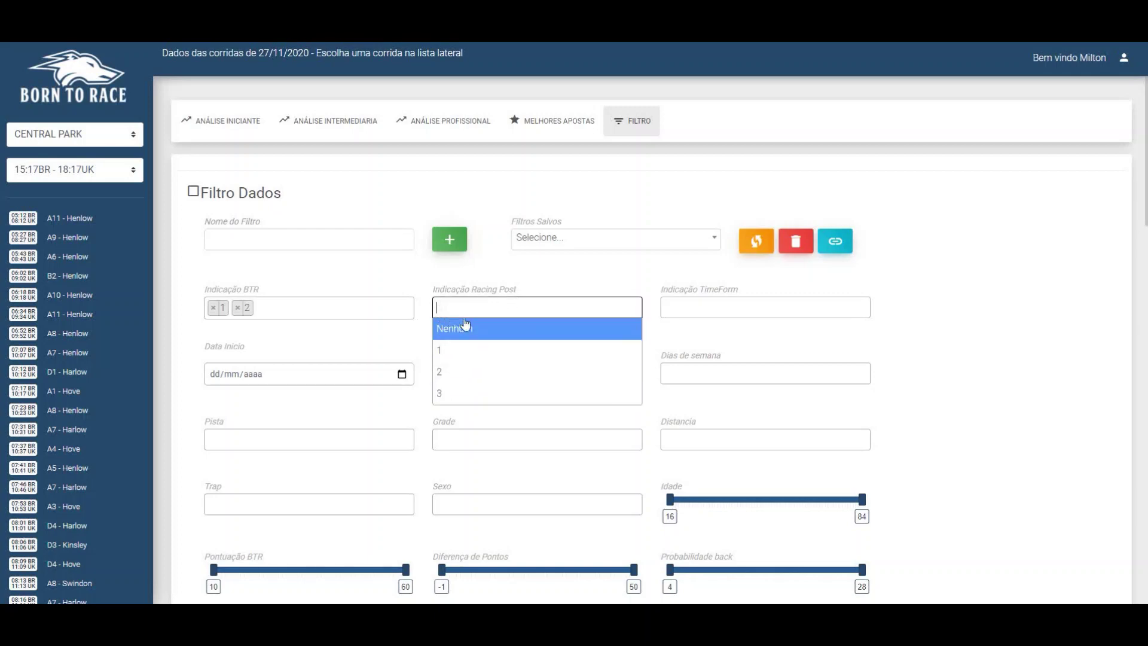
pyautogui.click(454, 328)
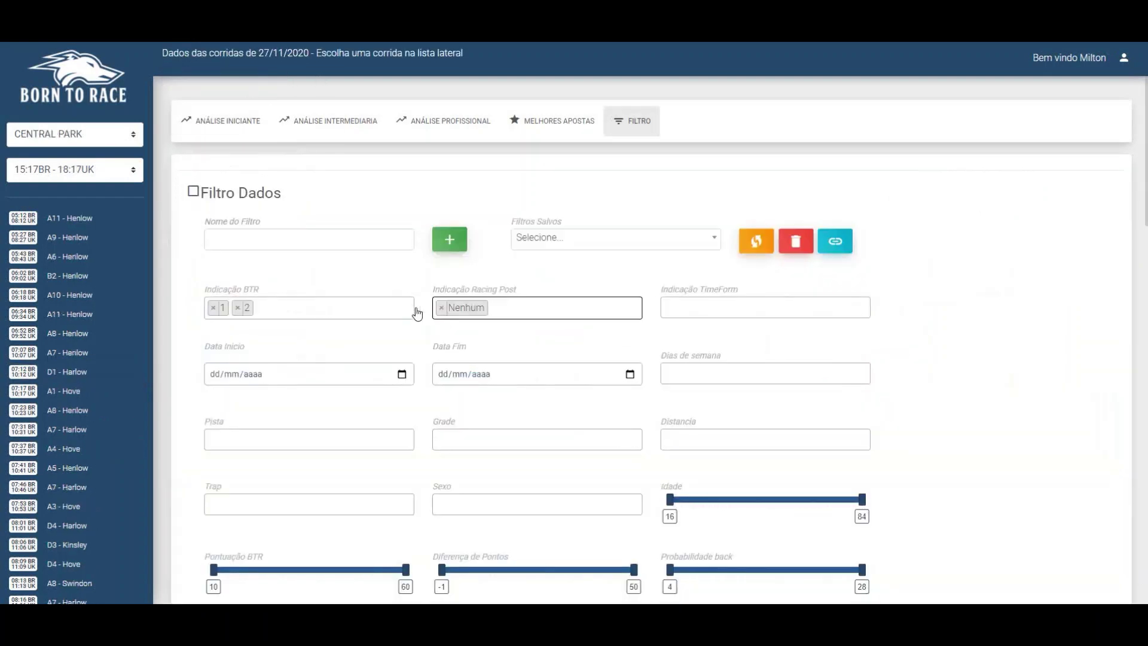
pyautogui.click(441, 310)
# Step: Try 1 as the Indicação TimeForm value and remove it again
pyautogui.click(736, 312)
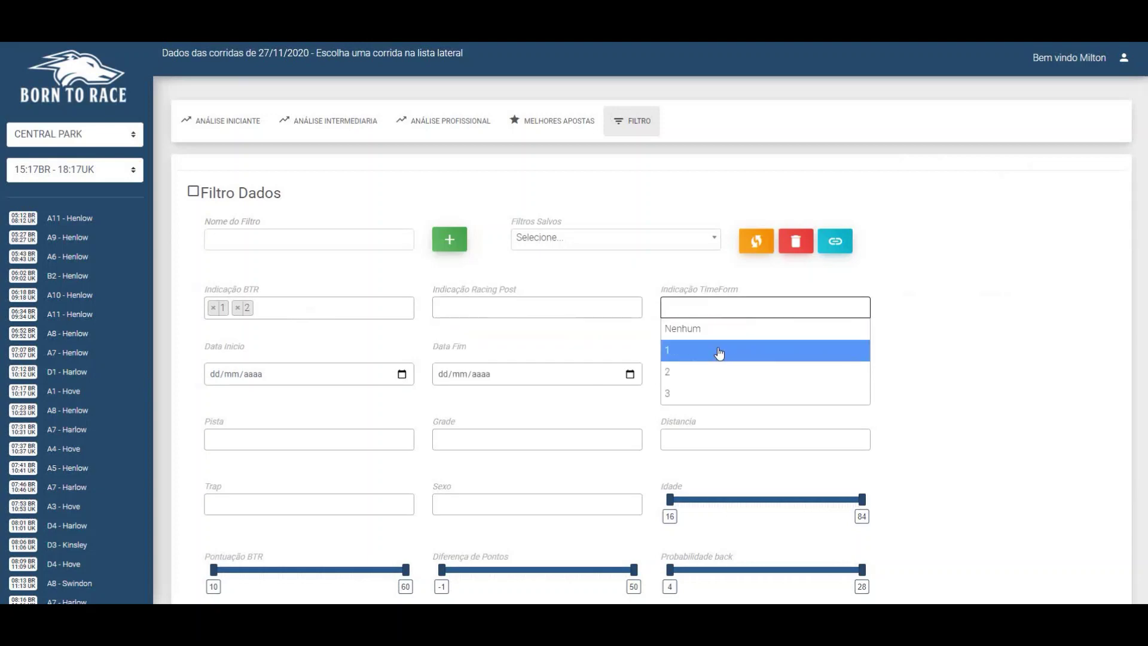
pyautogui.click(720, 353)
pyautogui.click(717, 308)
pyautogui.press('Escape')
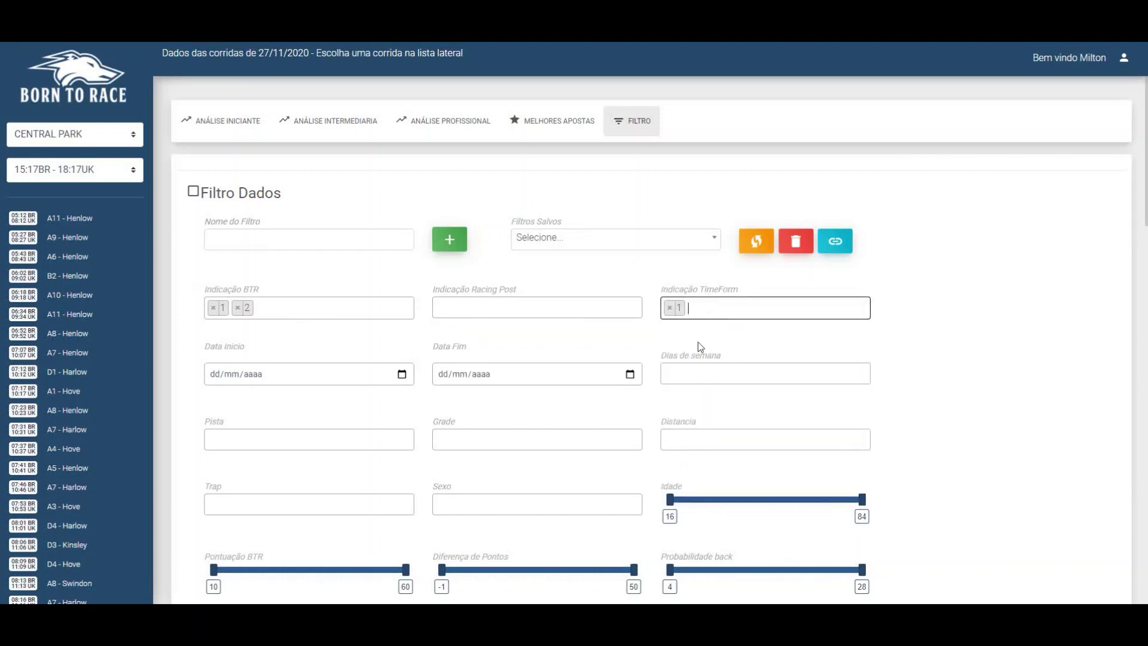
pyautogui.click(669, 308)
pyautogui.press('Escape')
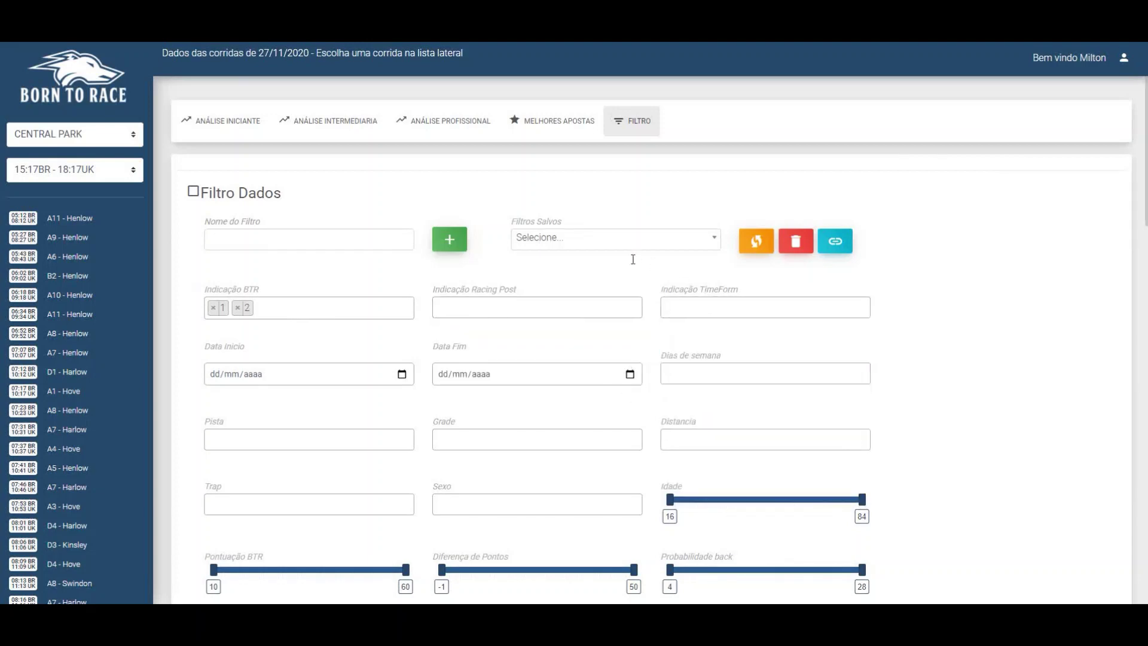
# Step: Set Indicação Racing Post and Indicação TimeForm to 1, and remove 2 from Indicação BTR
pyautogui.click(468, 311)
pyautogui.click(472, 350)
pyautogui.click(687, 307)
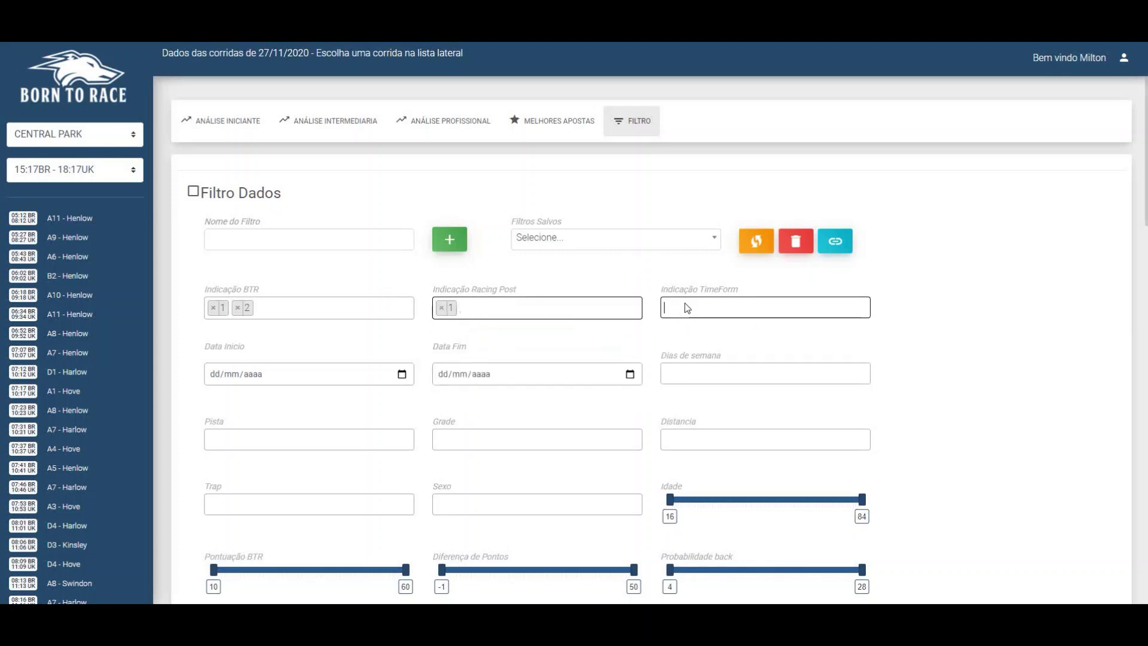
pyautogui.click(708, 351)
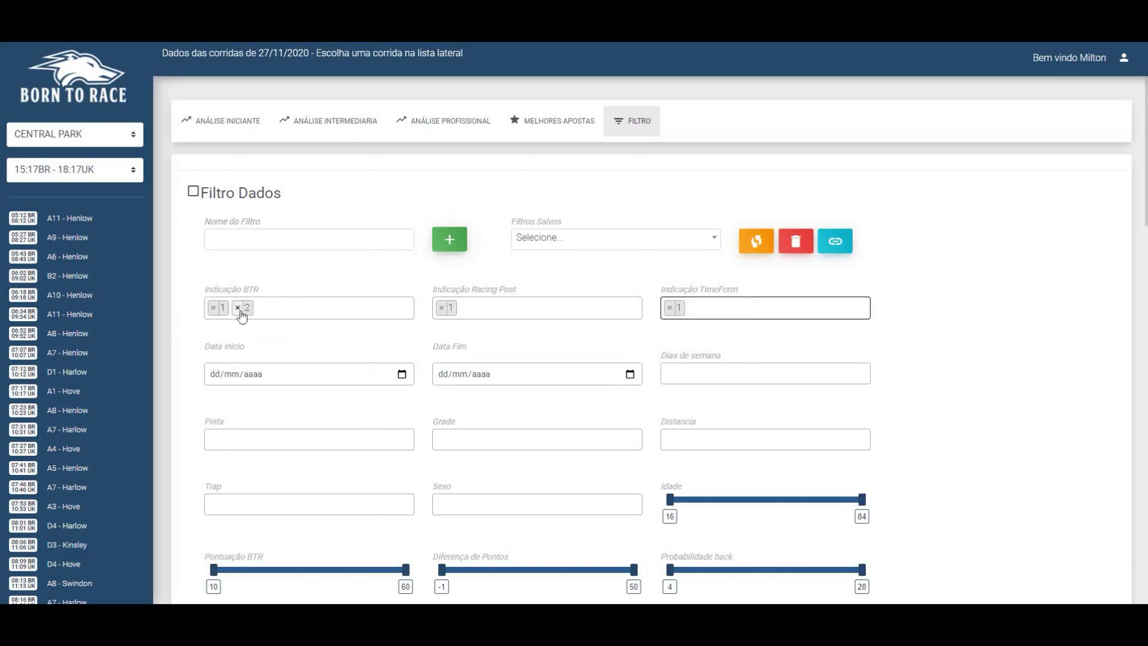
pyautogui.click(238, 307)
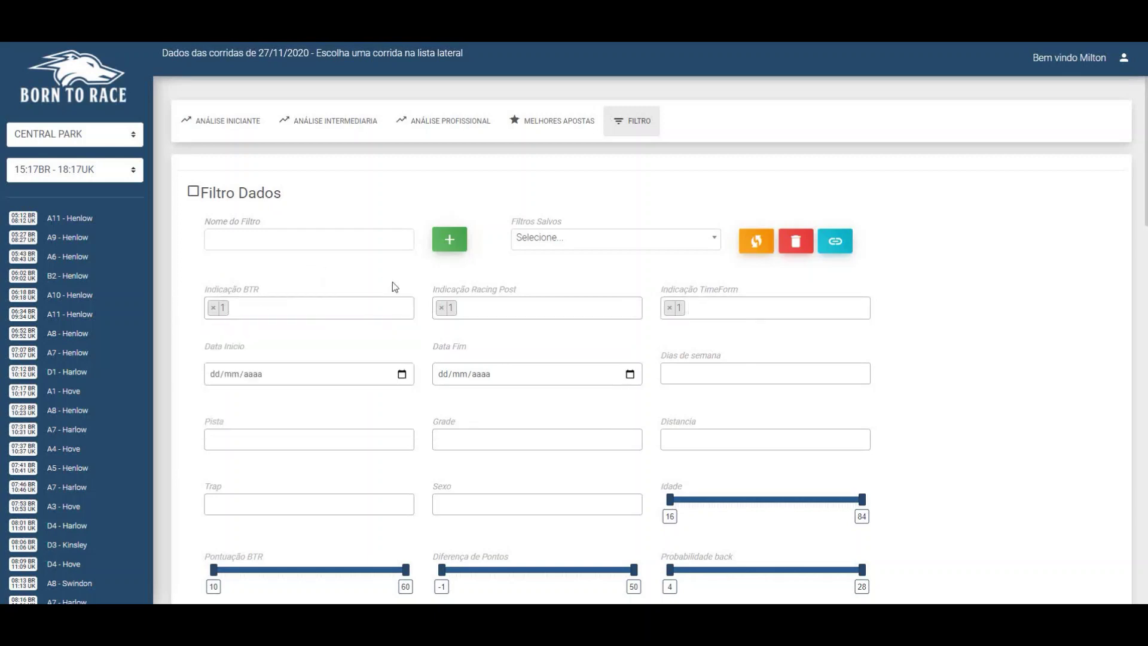
# Step: Limit the filter period by setting Data Inicio to 01/10/2020 and Data Fim to 01/11/2020
pyautogui.scroll(-1, 328, 287)
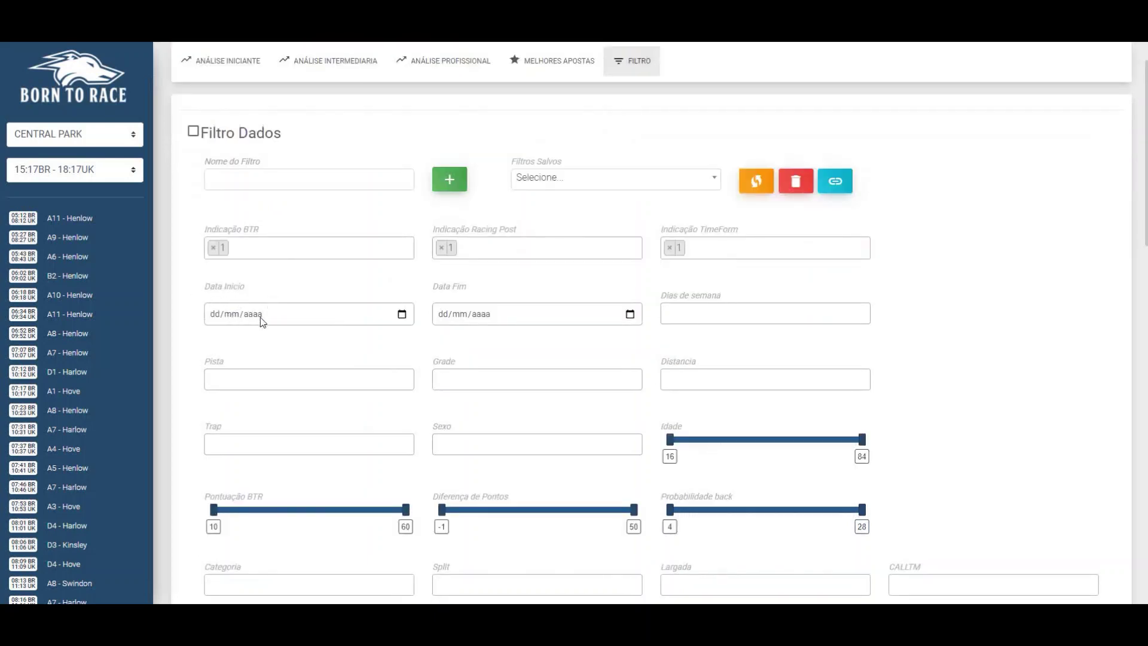
pyautogui.click(401, 315)
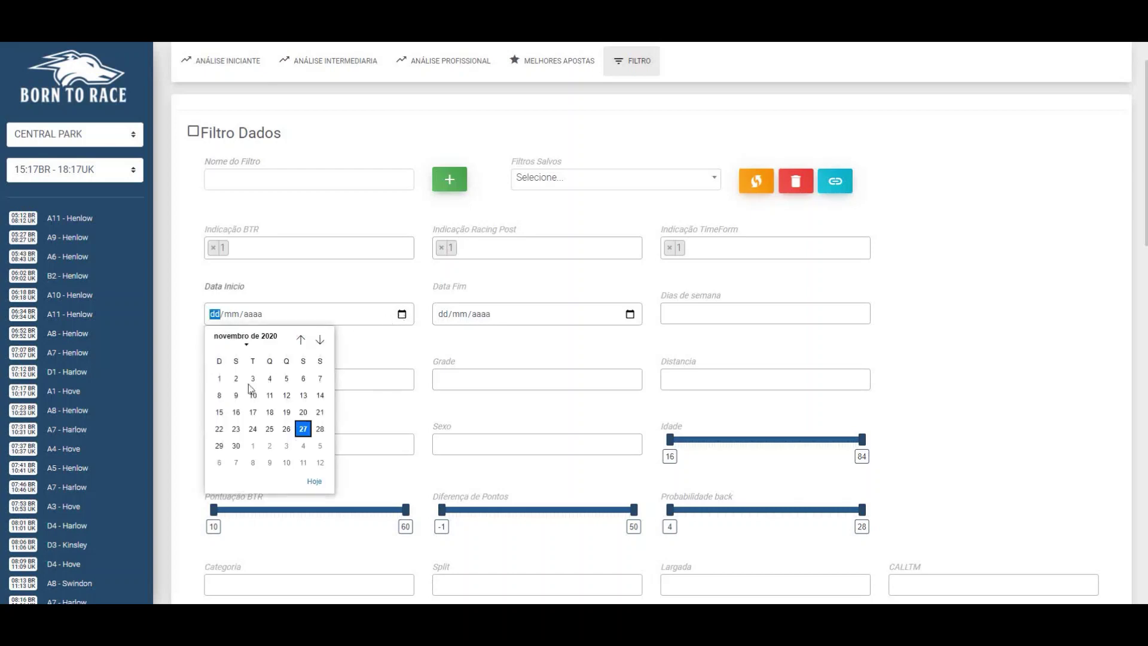
pyautogui.click(220, 380)
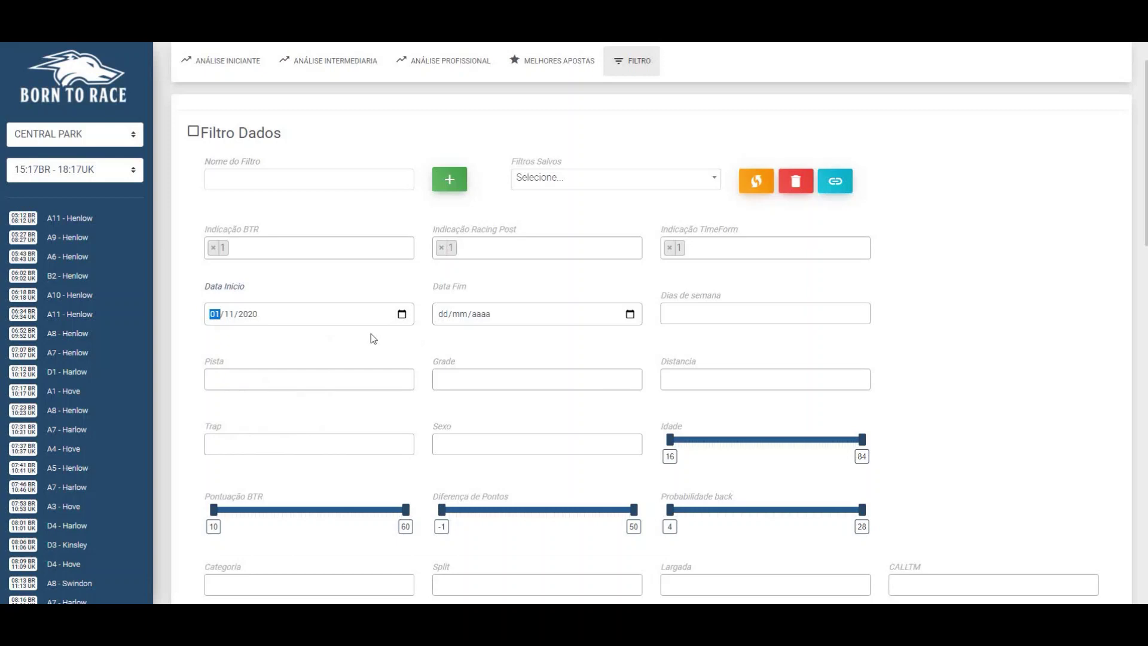
pyautogui.click(401, 314)
pyautogui.click(301, 340)
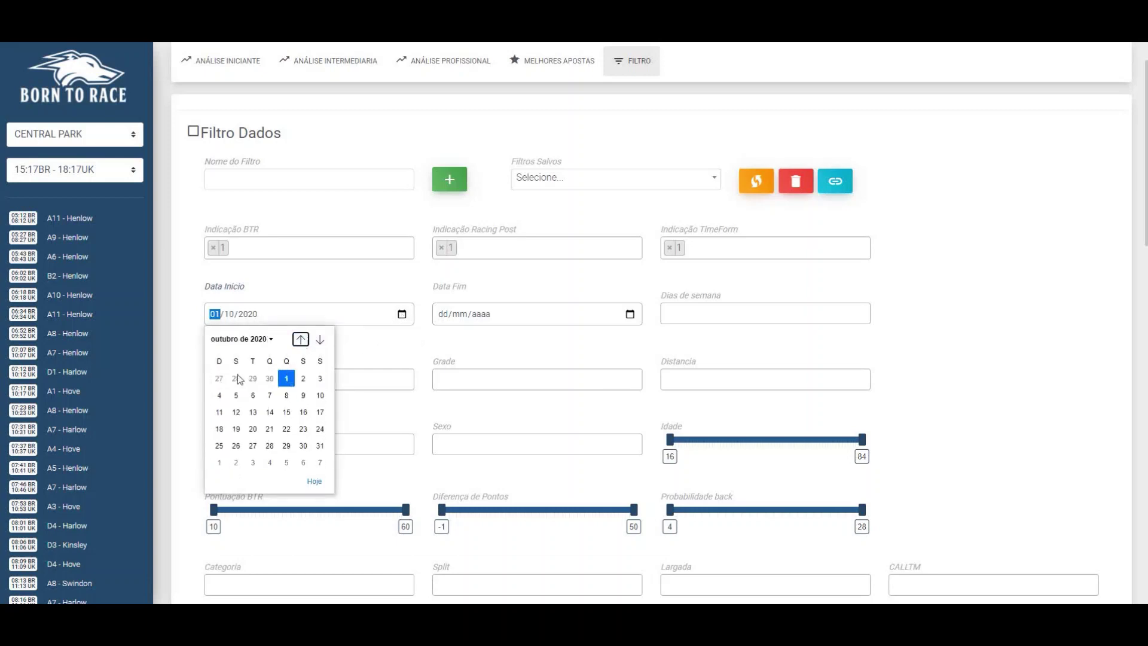
pyautogui.click(287, 378)
pyautogui.click(624, 319)
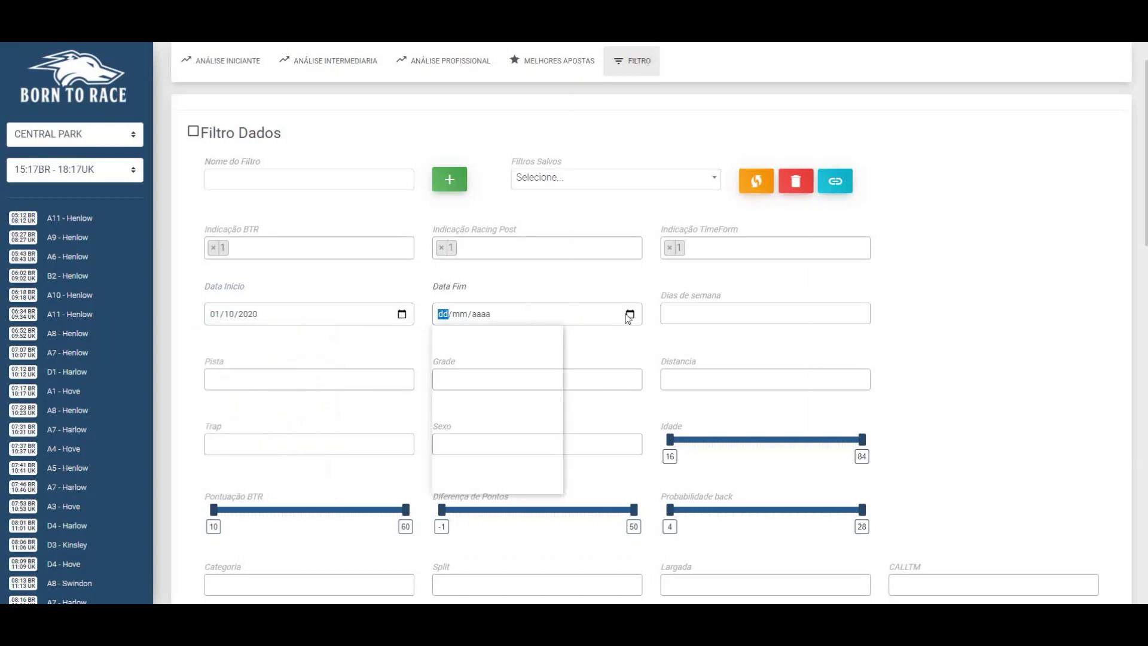
pyautogui.click(449, 380)
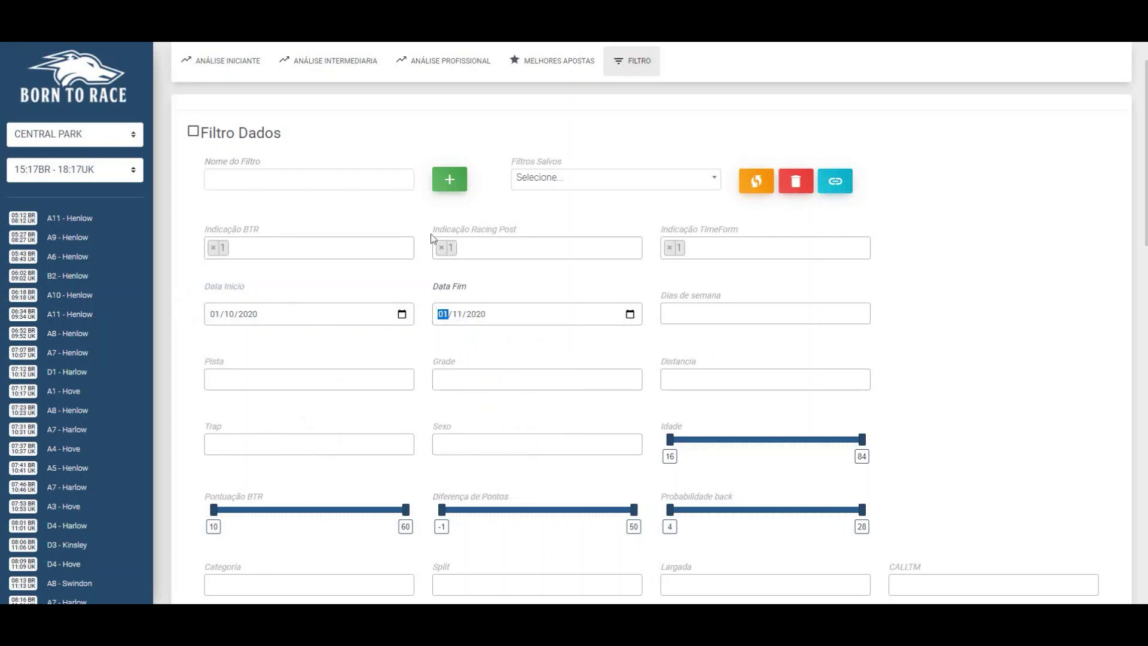
# Step: Add Domingo, Segunda, Quinta and Sexta to the Dias de semana criterion
pyautogui.moveTo(206, 233)
pyautogui.click(691, 316)
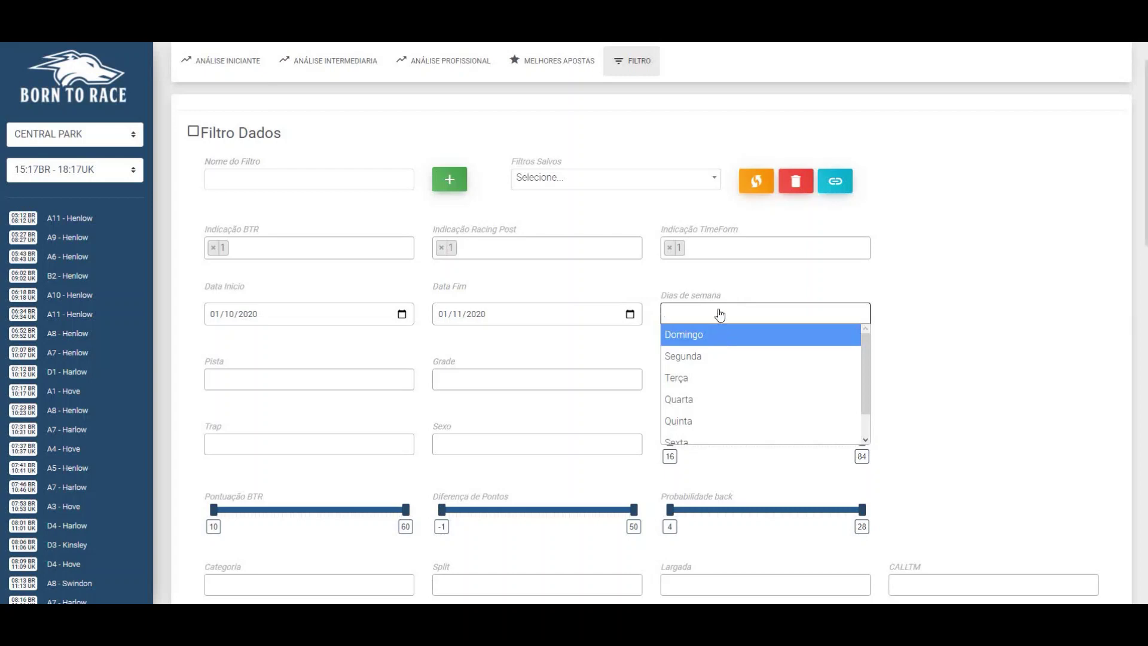
pyautogui.click(720, 315)
pyautogui.click(722, 316)
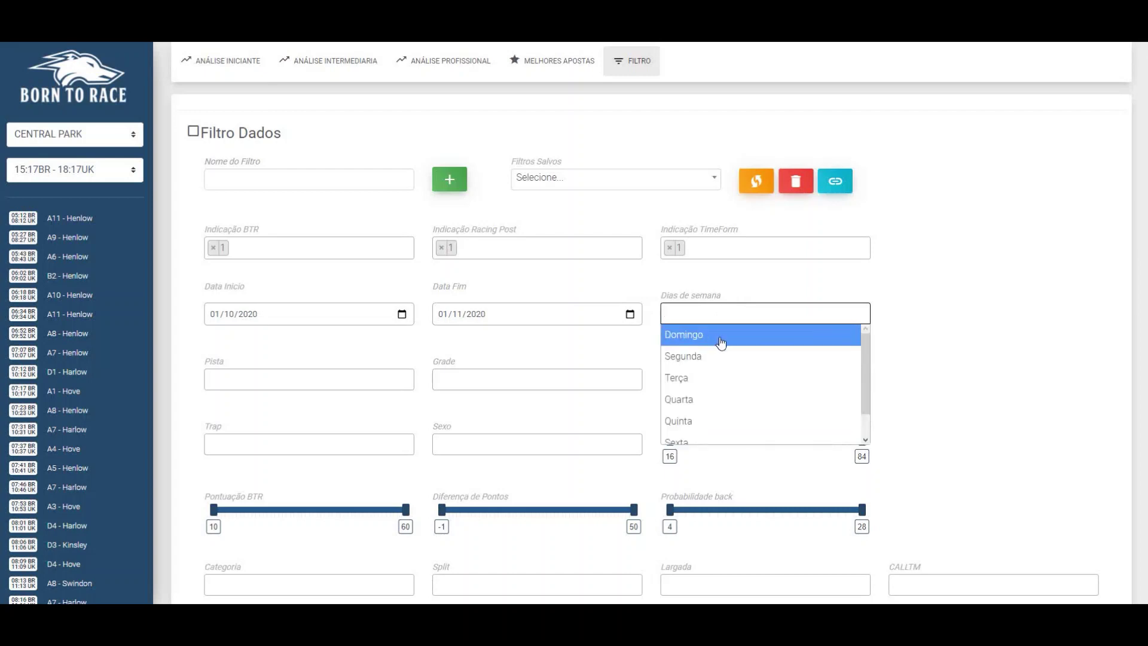
pyautogui.click(718, 336)
pyautogui.click(720, 356)
pyautogui.click(808, 315)
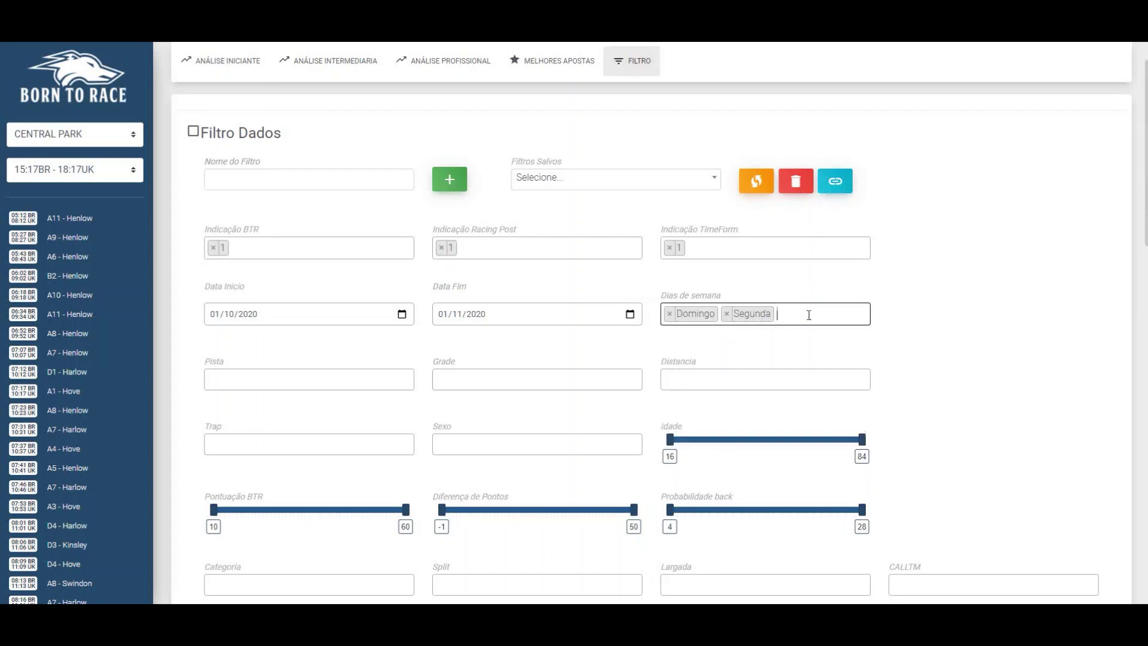
pyautogui.click(835, 322)
pyautogui.click(759, 420)
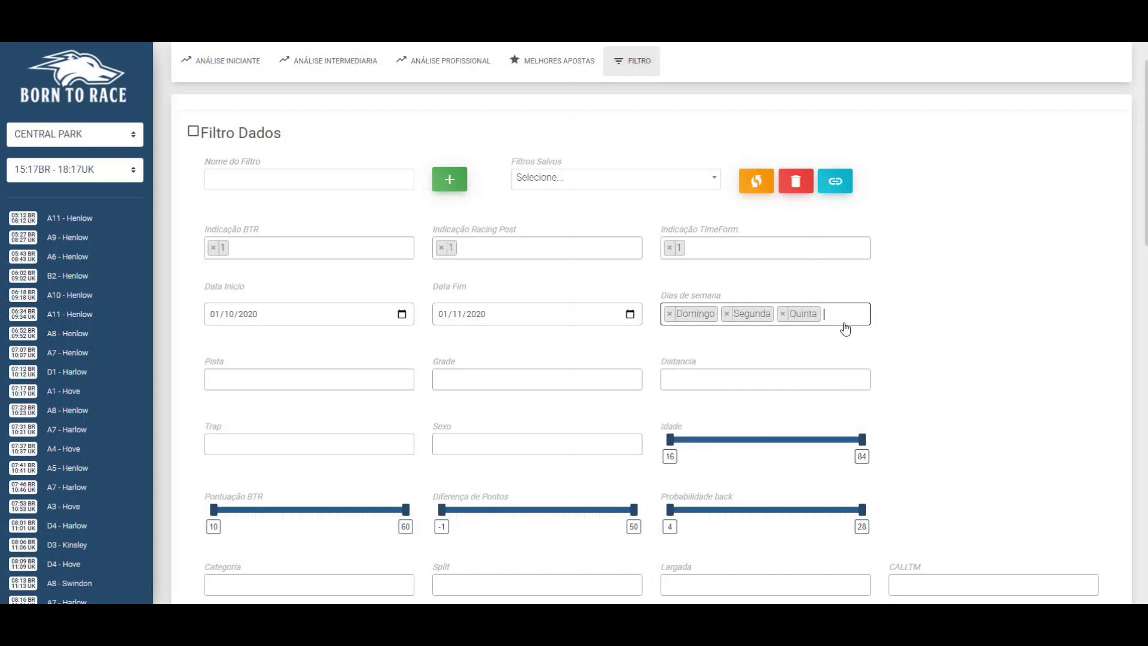
pyautogui.click(809, 324)
pyautogui.click(777, 438)
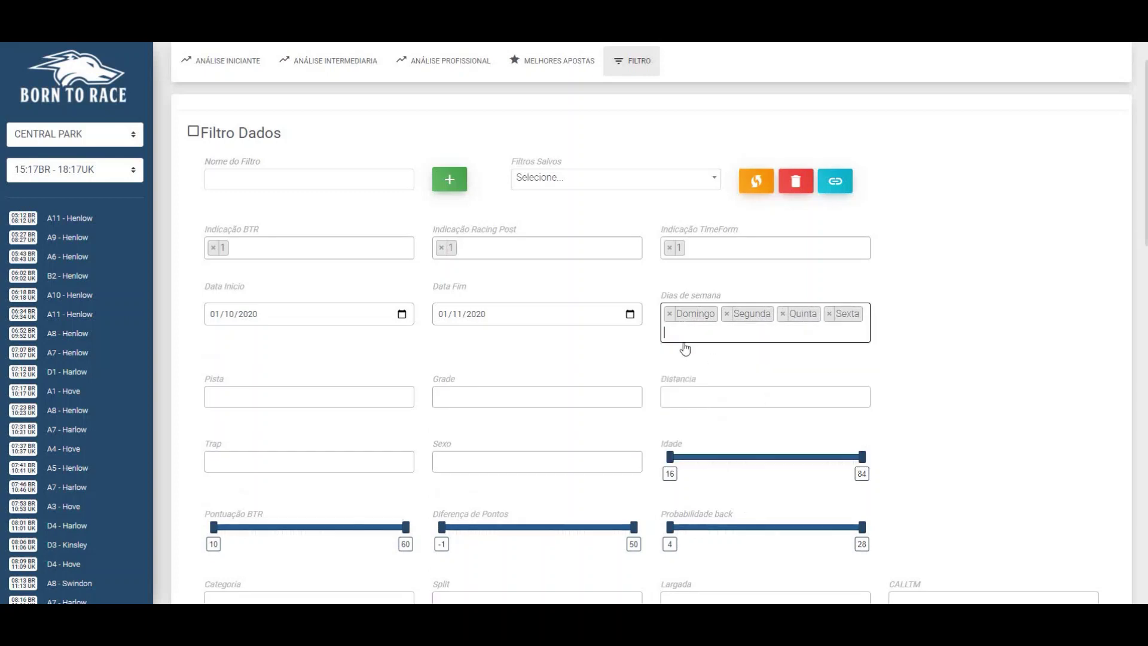
# Step: Remove Domingo, Segunda, Quinta and Sexta from the Dias de semana criterion
pyautogui.click(670, 314)
pyautogui.click(670, 314)
pyautogui.click(670, 314)
pyautogui.click(669, 314)
pyautogui.click(705, 278)
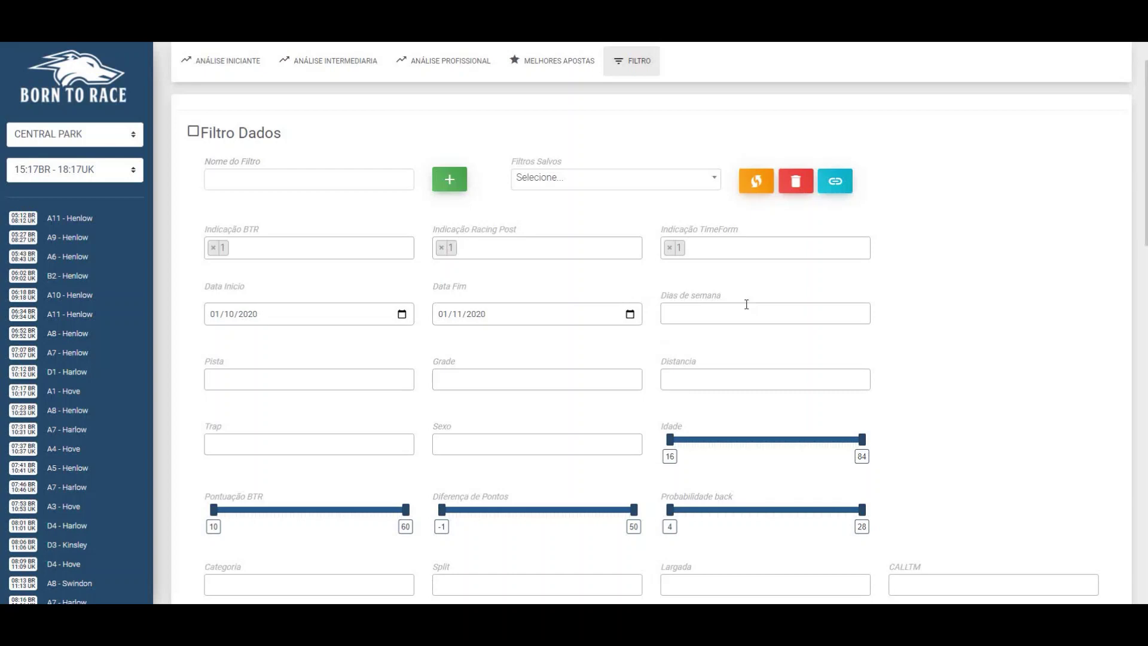
# Step: Try Domingo as the only Dias de semana value and remove it again
pyautogui.click(746, 304)
pyautogui.click(737, 333)
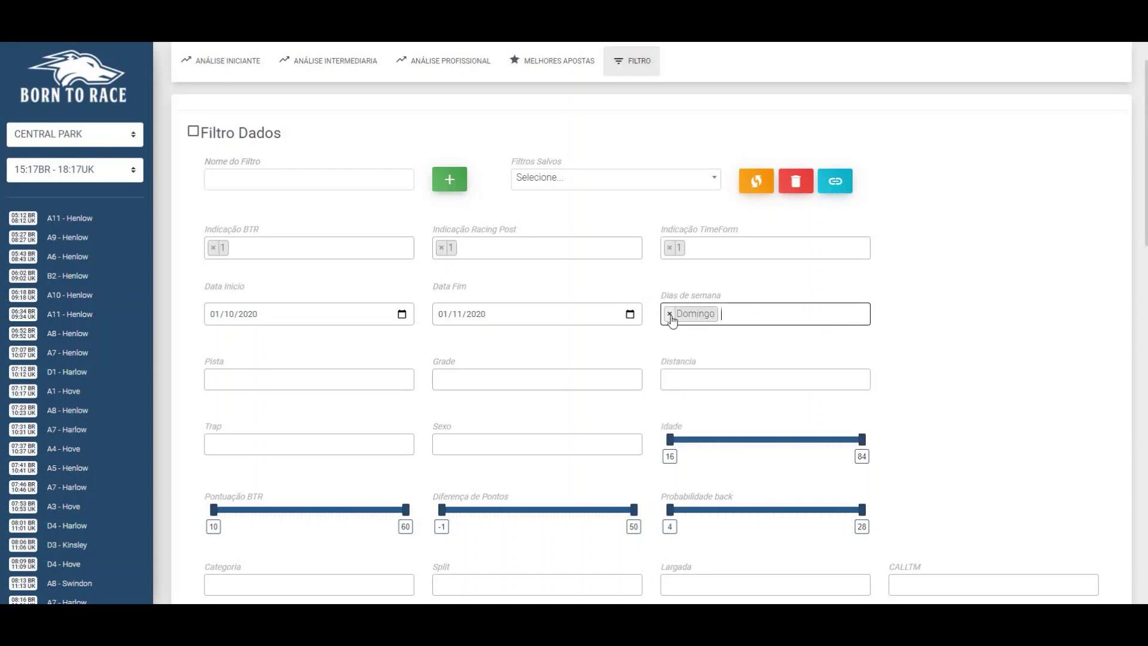
pyautogui.click(670, 316)
pyautogui.click(734, 290)
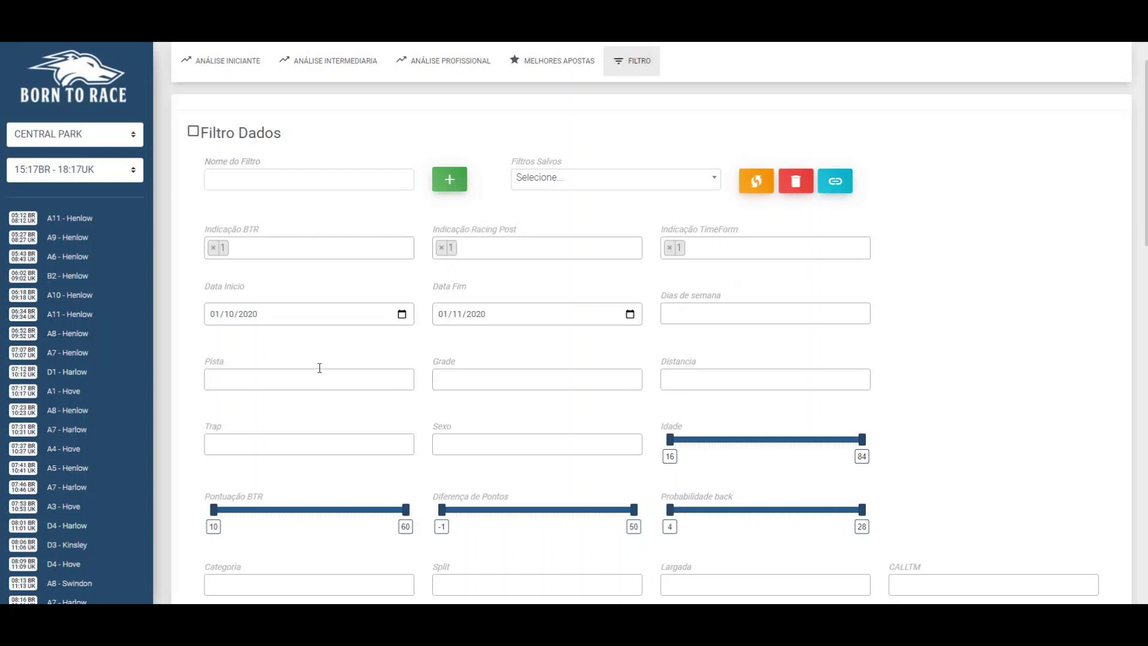
# Step: Browse the Pista options, try YOUGHAL as the track and remove it again
pyautogui.click(292, 372)
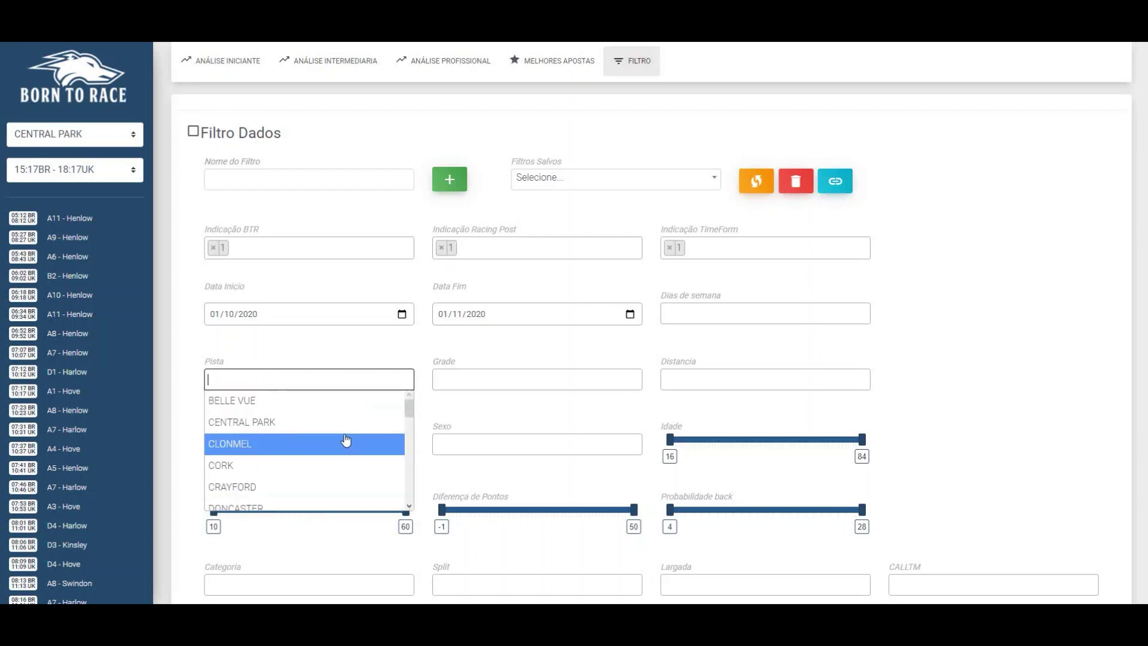
pyautogui.scroll(-10, 329, 440)
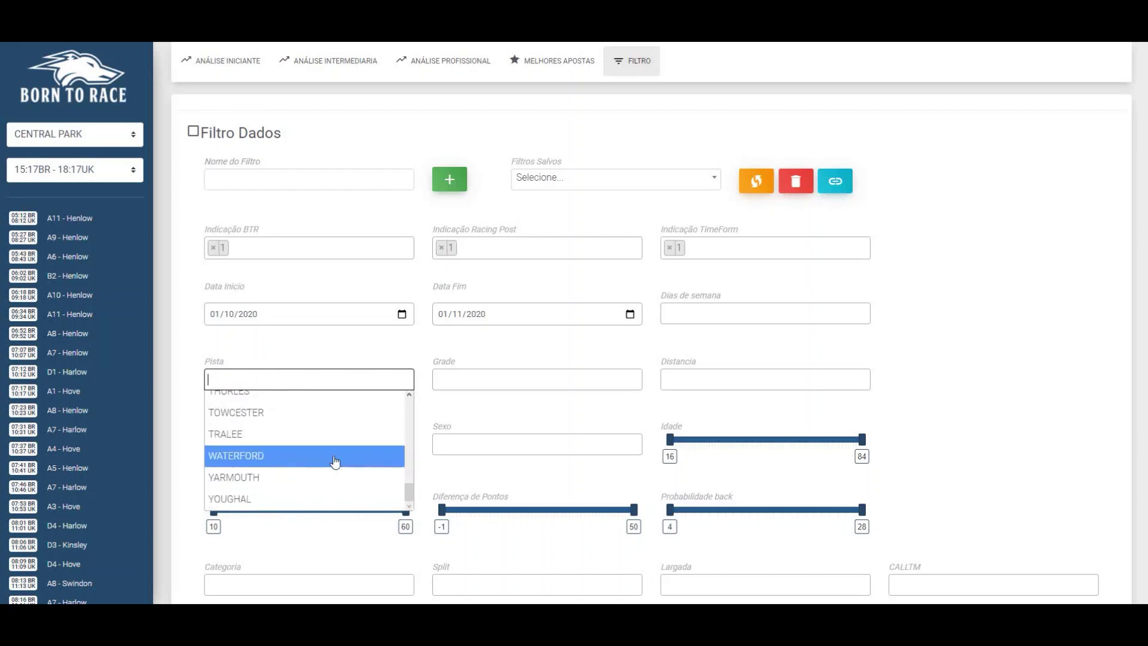
pyautogui.click(294, 503)
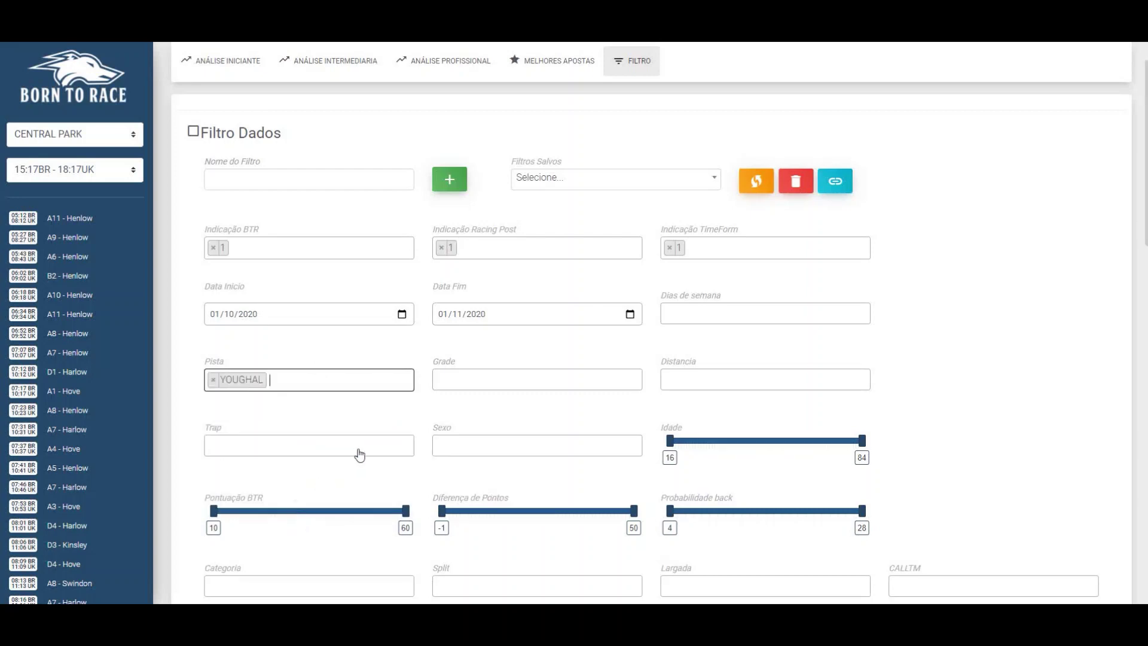
pyautogui.click(212, 383)
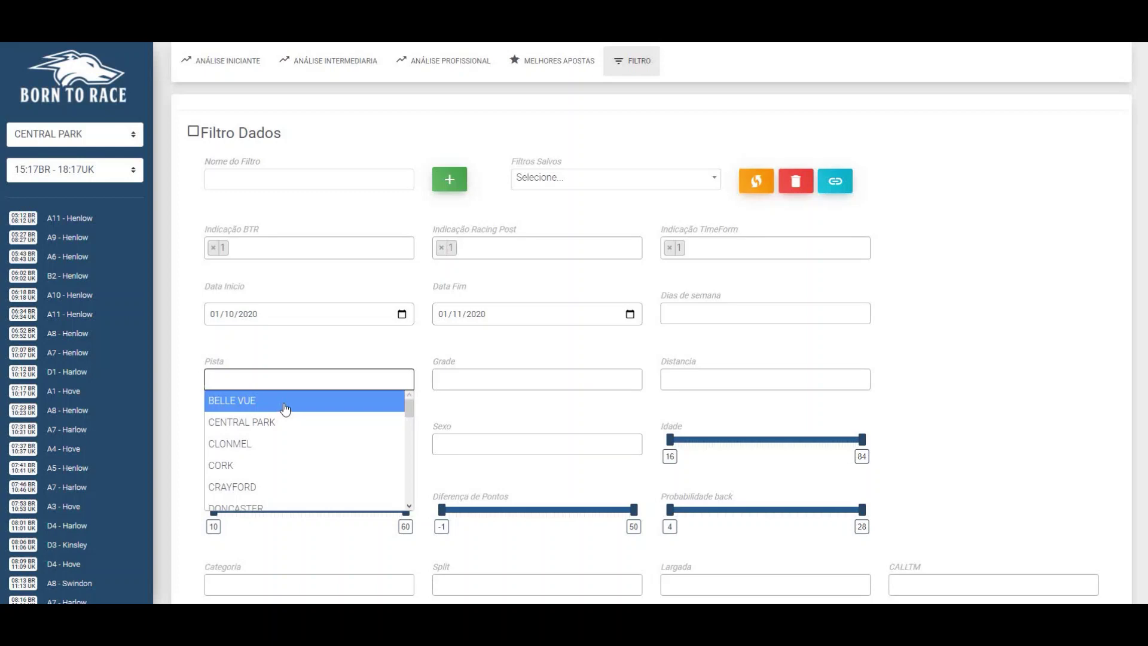
pyautogui.press('Down')
pyautogui.press('Down')
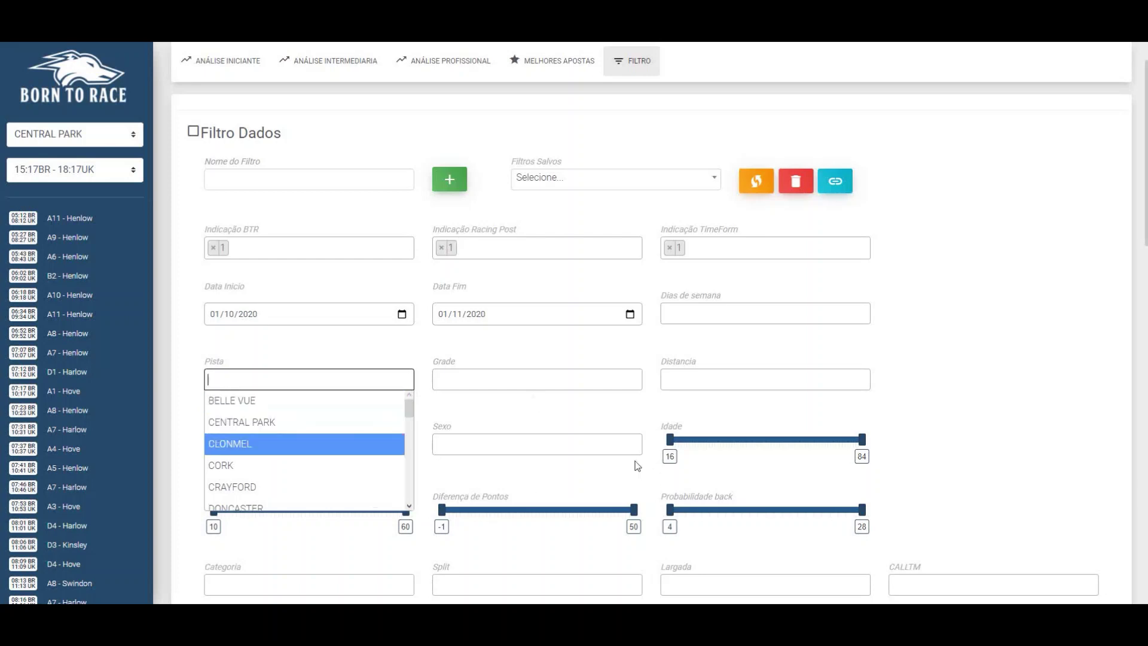
pyautogui.click(370, 338)
# Step: Try CENTRAL PARK and CRAYFORD together as Pista values and remove both again
pyautogui.click(366, 380)
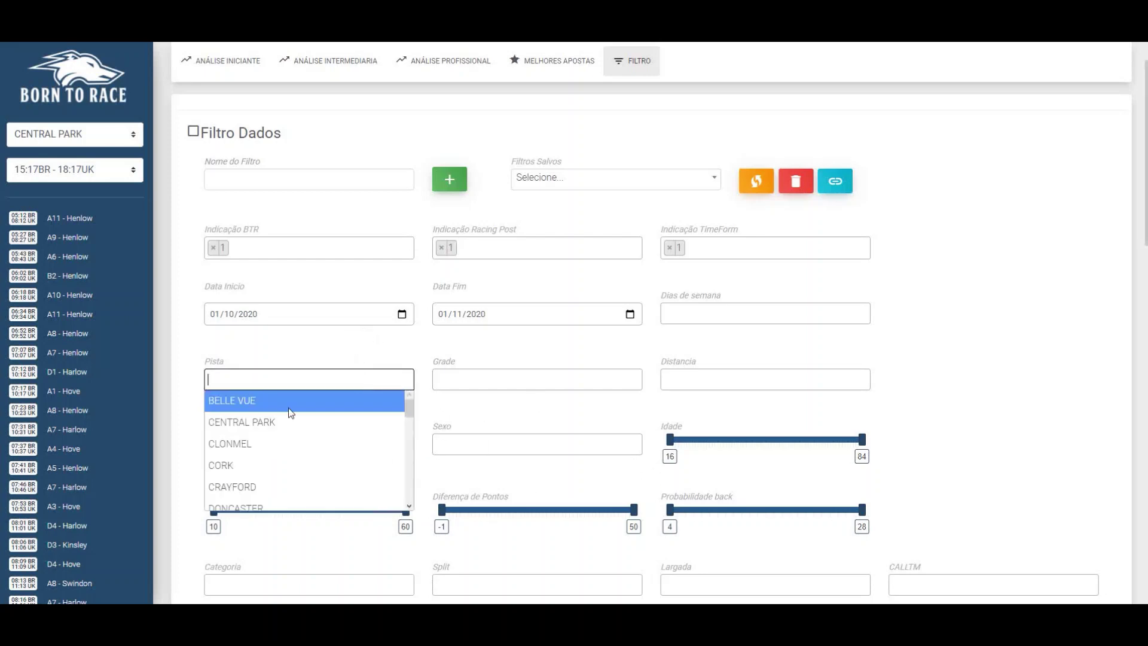
pyautogui.click(294, 422)
pyautogui.click(323, 379)
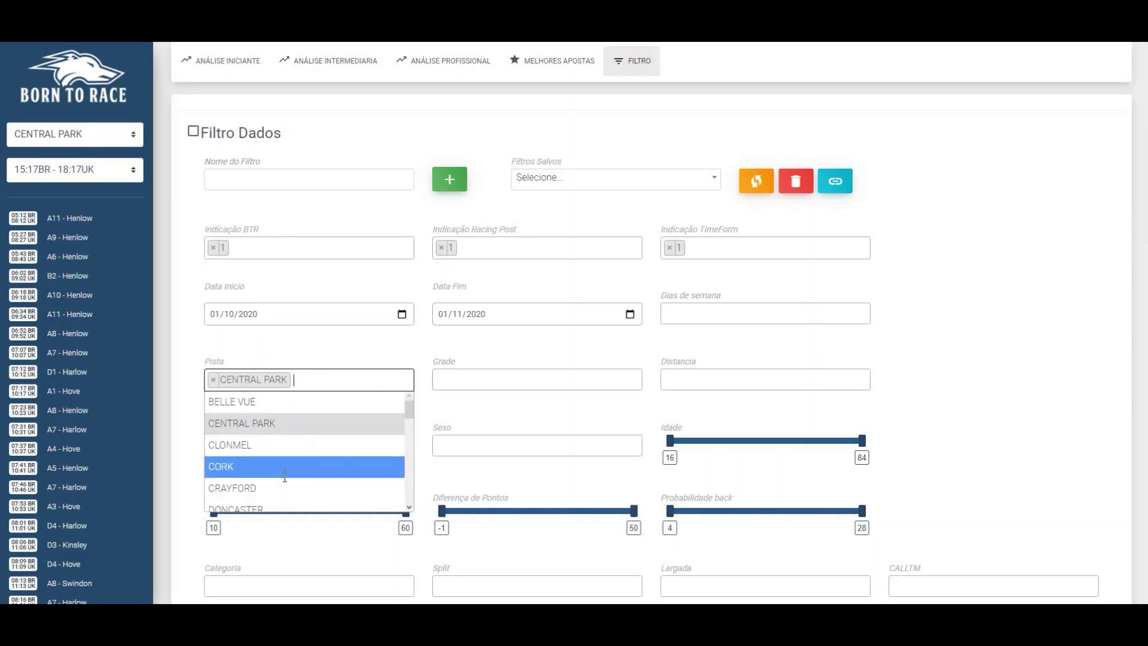
pyautogui.click(292, 486)
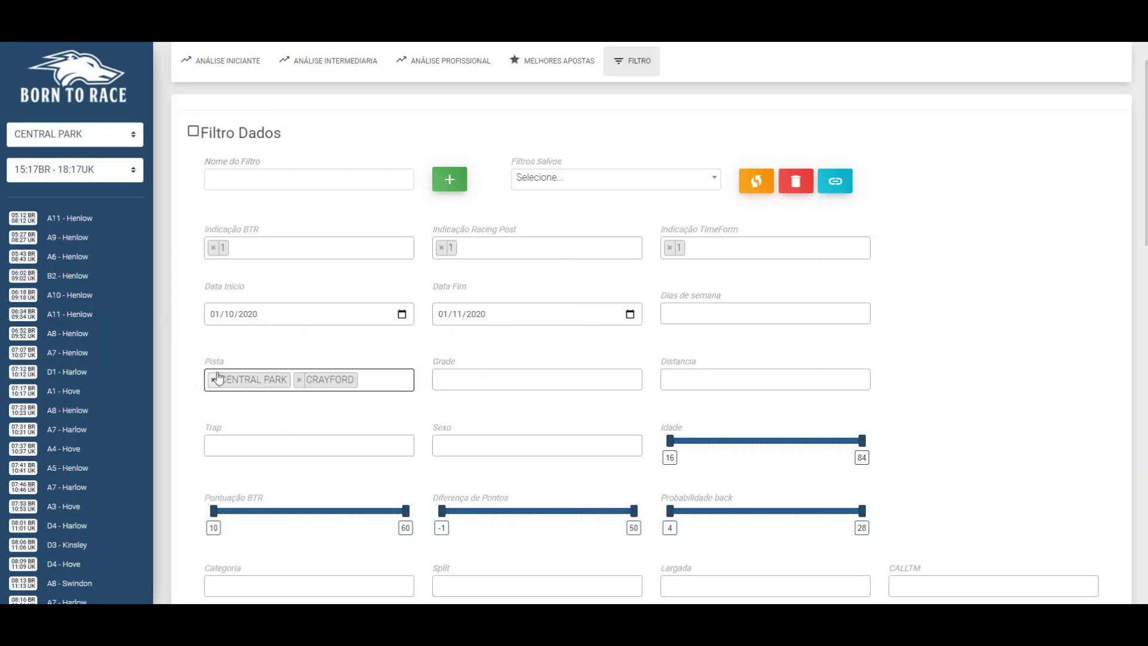
pyautogui.click(300, 381)
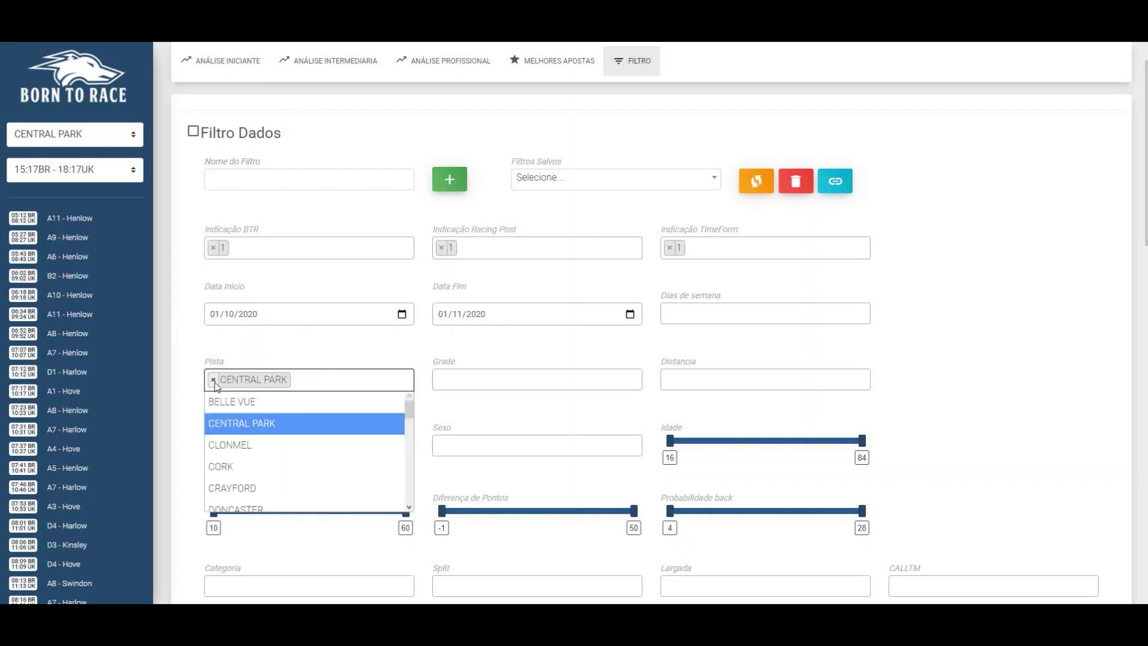
pyautogui.click(213, 379)
pyautogui.click(243, 359)
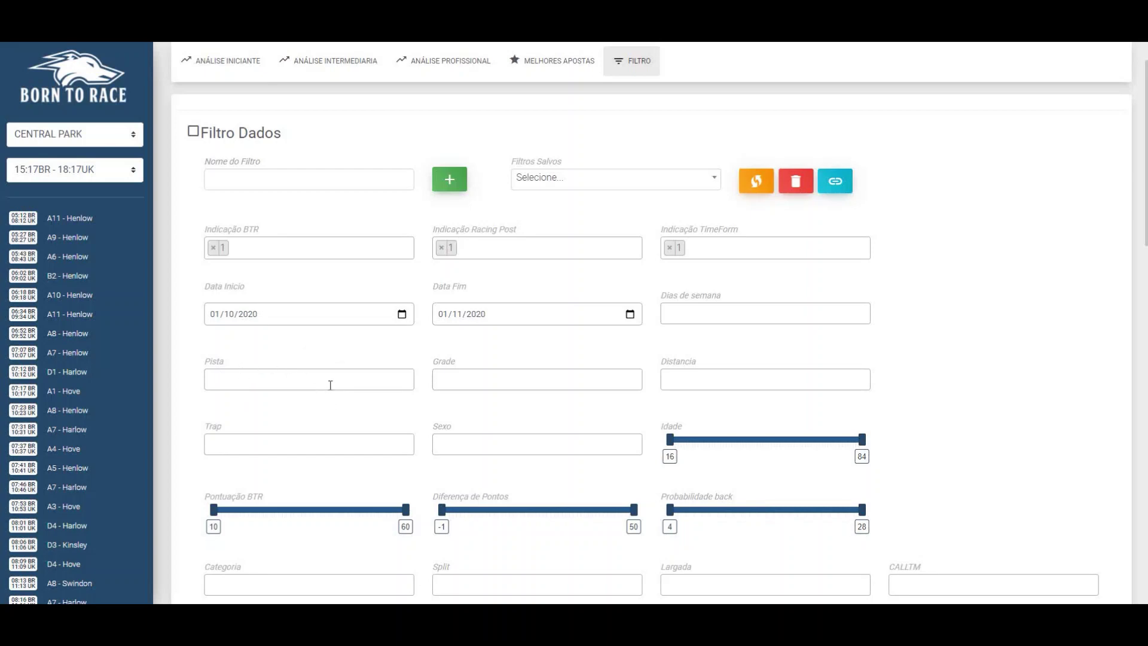
# Step: Browse the Grade options and add A1, A10, A11 and A3 to the Grade criterion
pyautogui.click(506, 377)
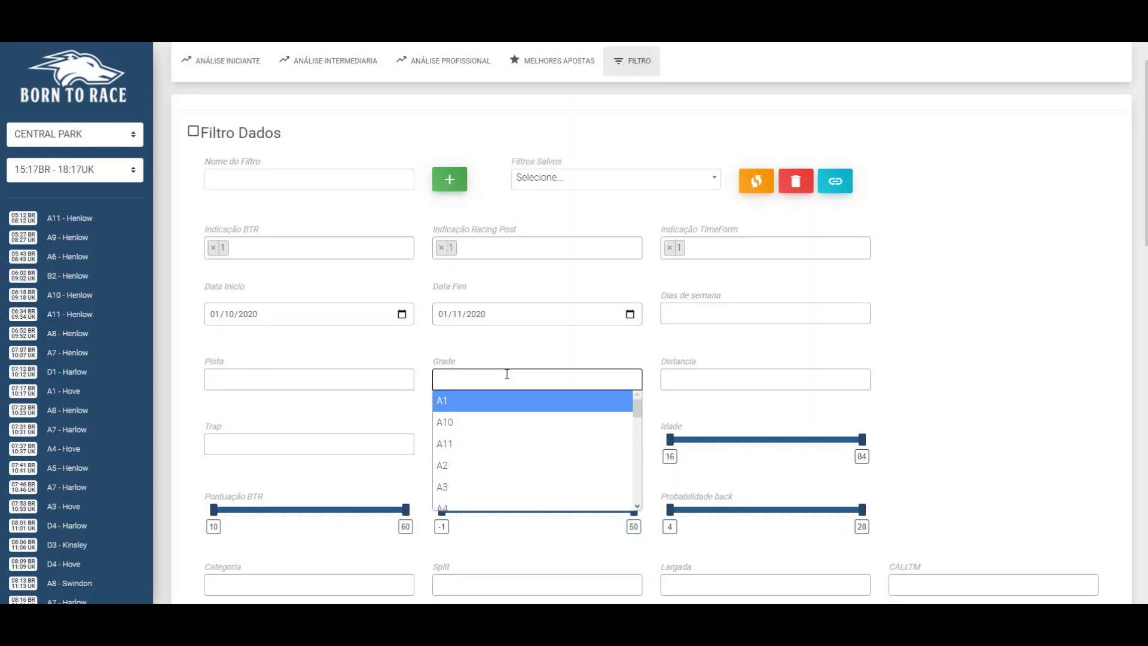
pyautogui.scroll(-10, 525, 442)
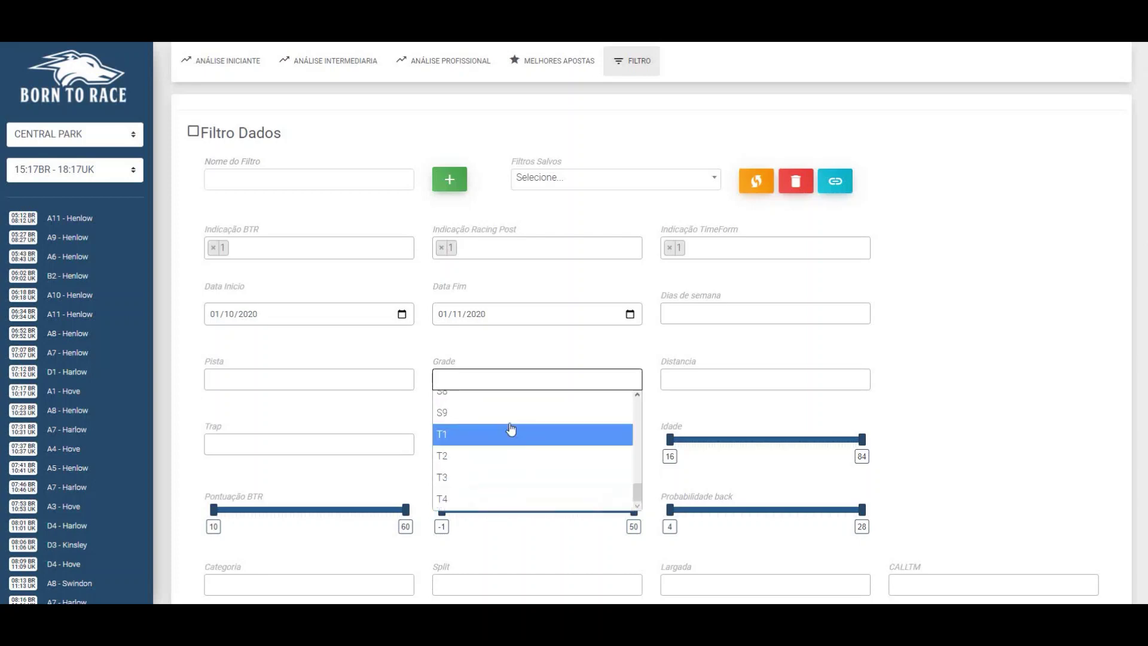
pyautogui.scroll(10, 529, 445)
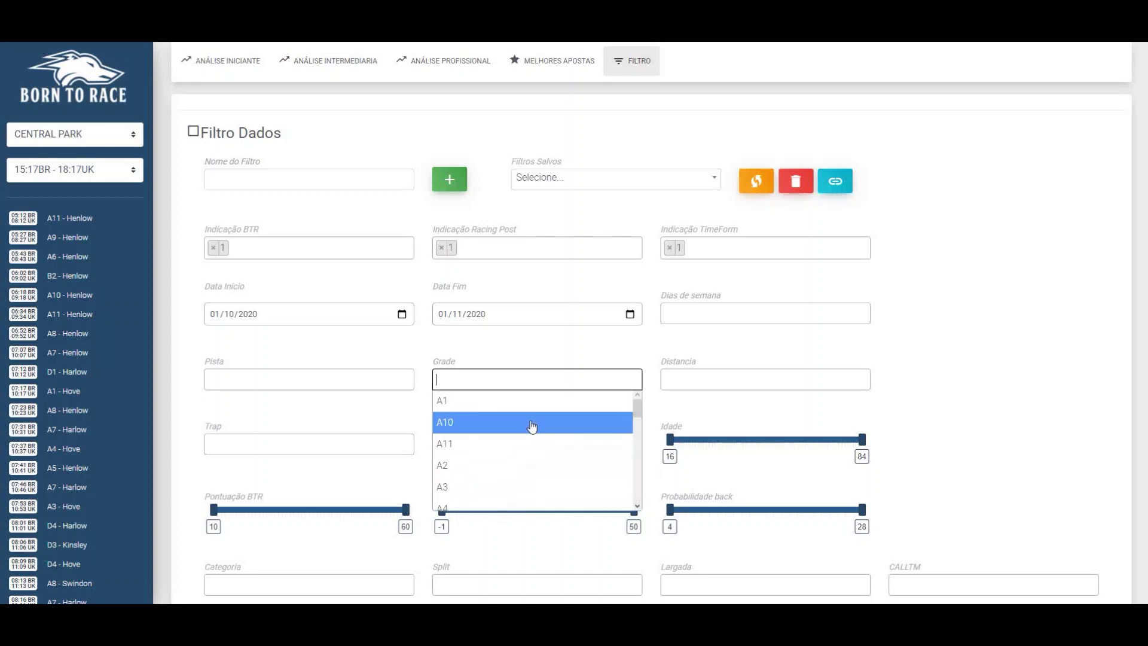
pyautogui.click(497, 405)
pyautogui.click(565, 386)
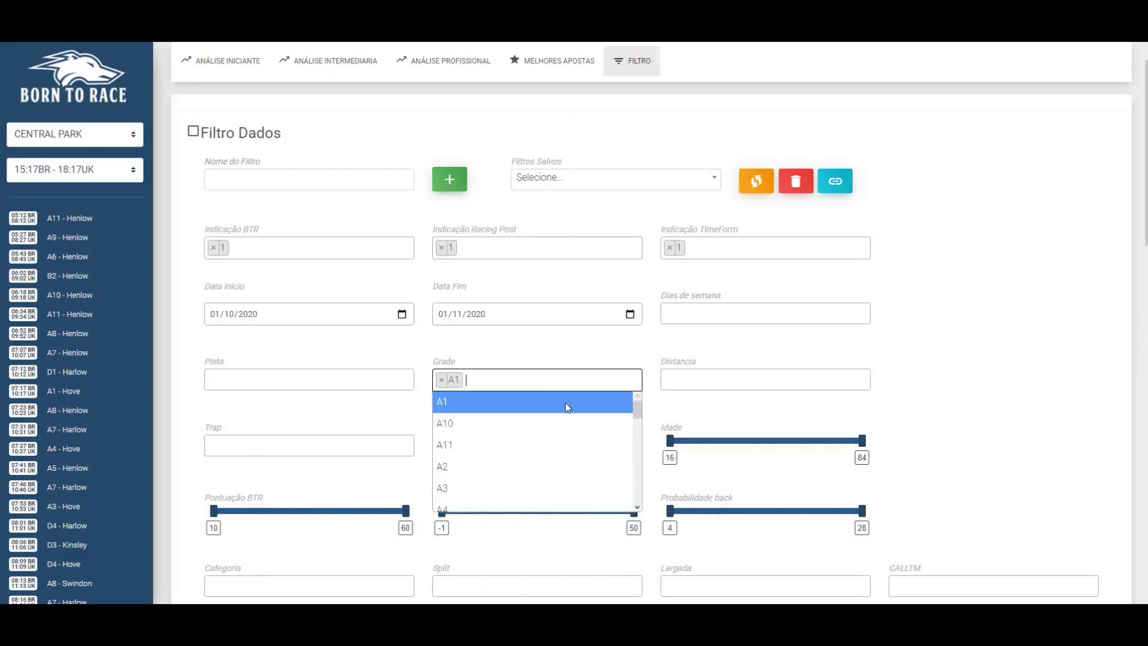
pyautogui.click(563, 403)
pyautogui.click(565, 386)
pyautogui.click(577, 444)
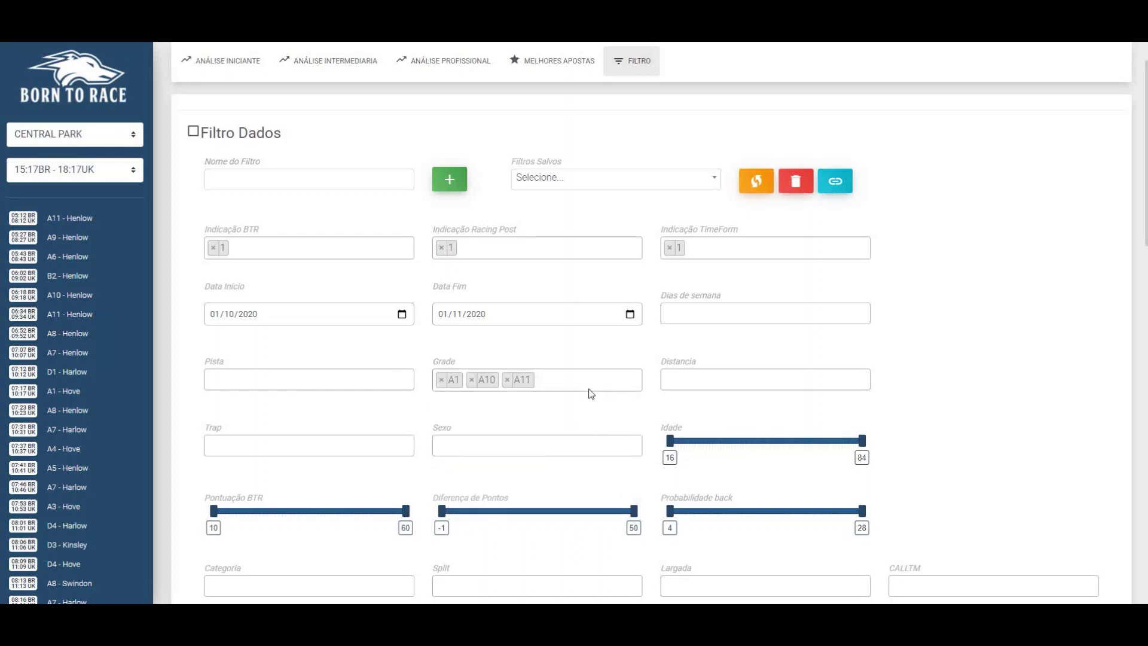
pyautogui.click(590, 388)
pyautogui.click(591, 488)
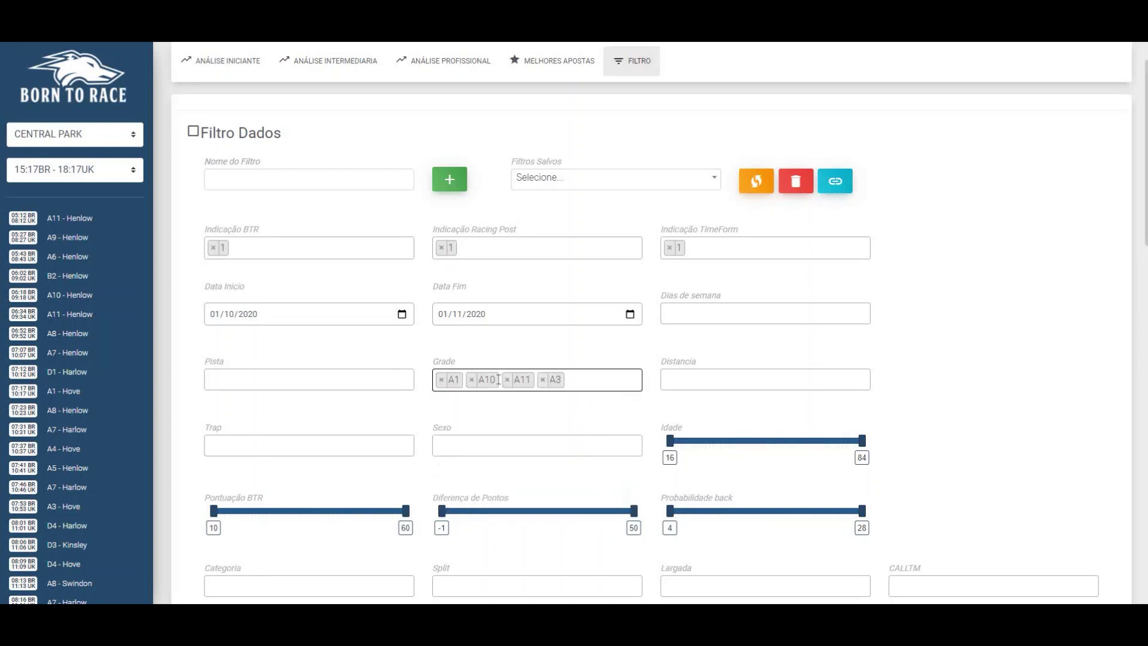
# Step: Replace A10 and A11 with A2 in the Grade criterion
pyautogui.click(472, 385)
pyautogui.click(472, 380)
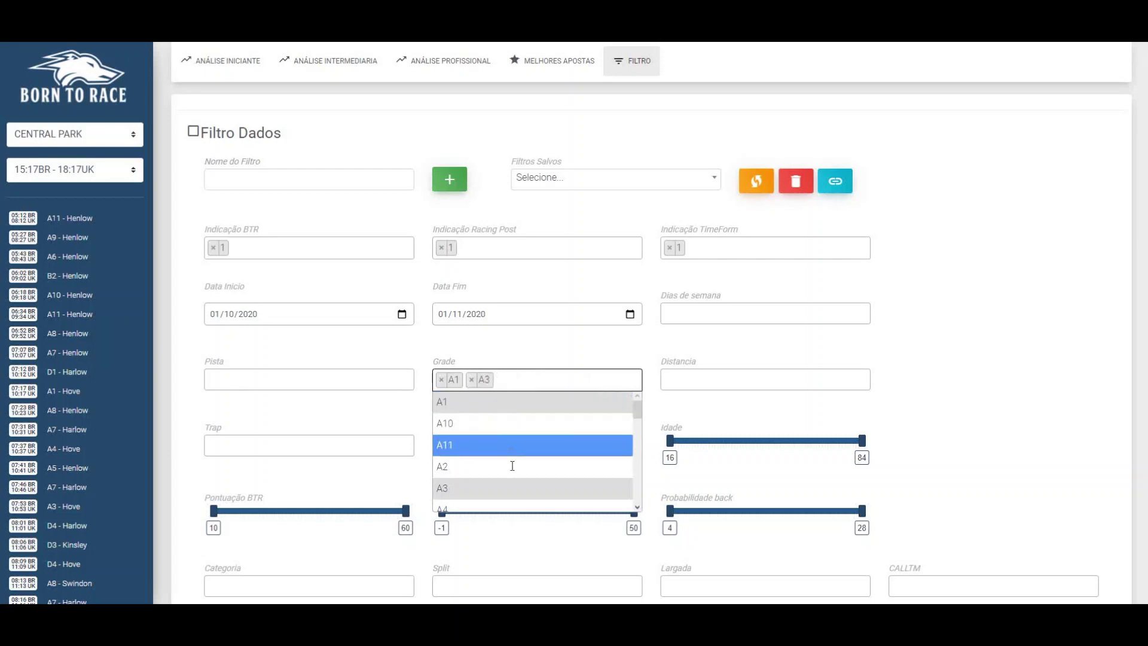
pyautogui.click(488, 477)
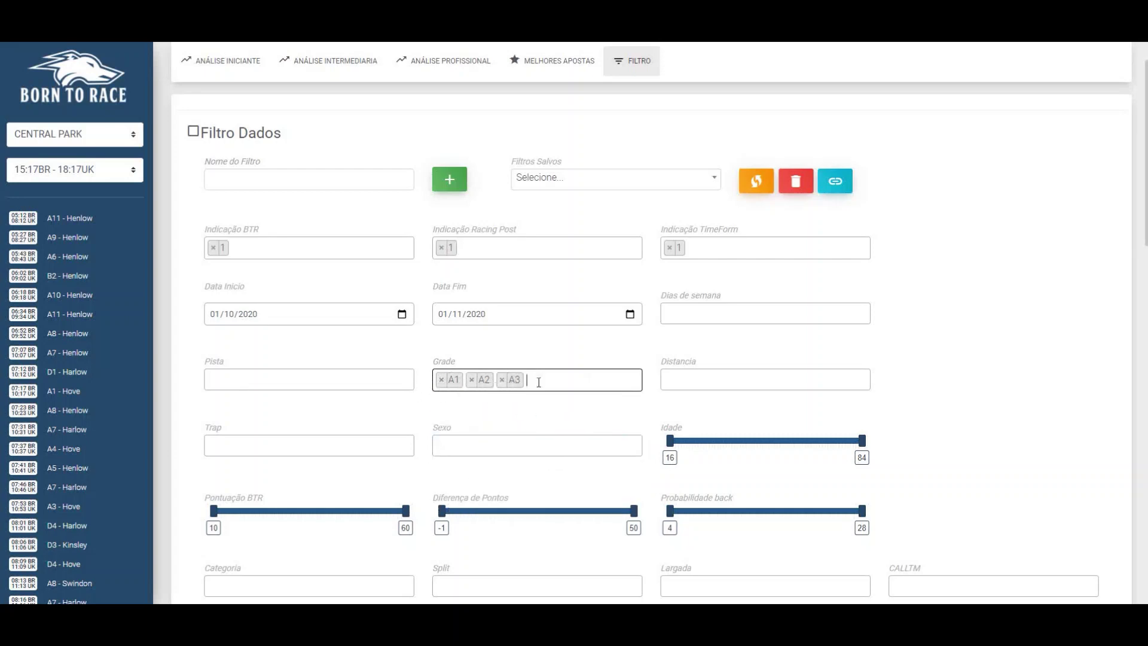
# Step: Extend the Grade criterion with A4, D1 and HP
pyautogui.click(538, 383)
pyautogui.click(527, 505)
pyautogui.write('d')
pyautogui.click(520, 409)
pyautogui.write('d')
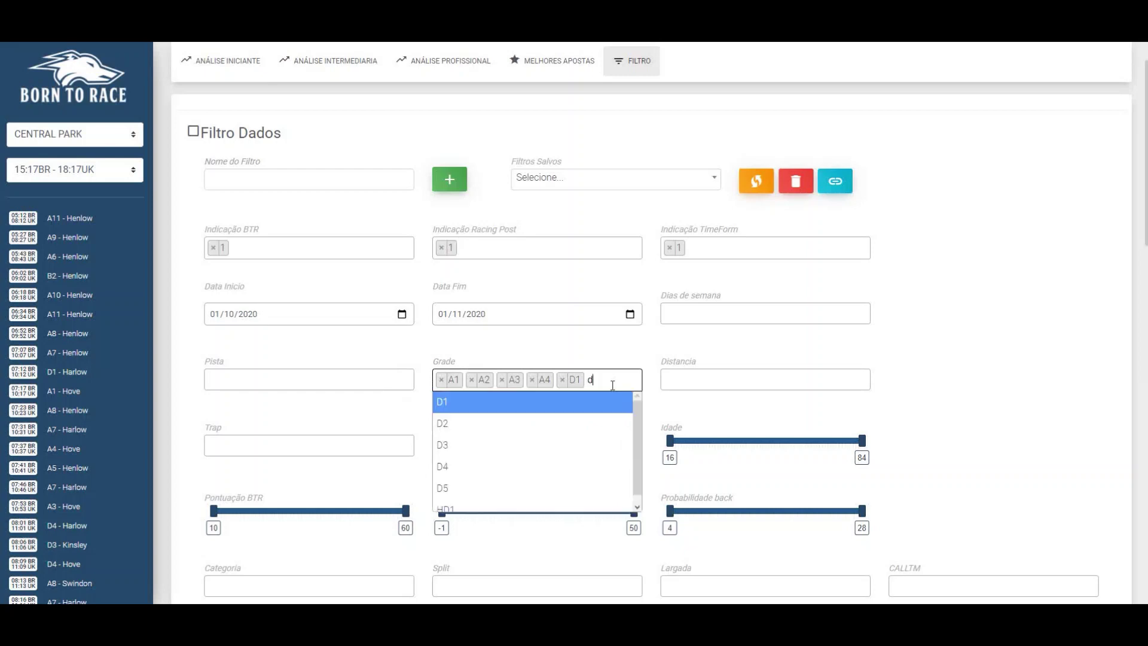
pyautogui.press('BackSpace')
pyautogui.write('d')
pyautogui.press('BackSpace')
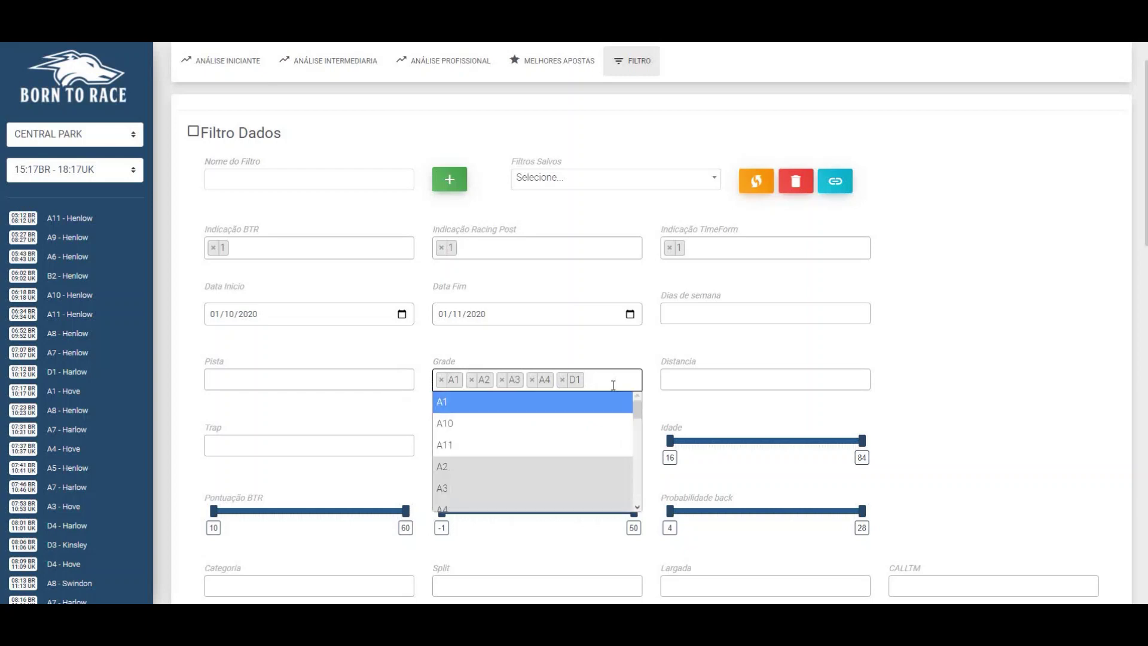
pyautogui.write('hp')
pyautogui.press('Return')
pyautogui.scroll(-1, 613, 386)
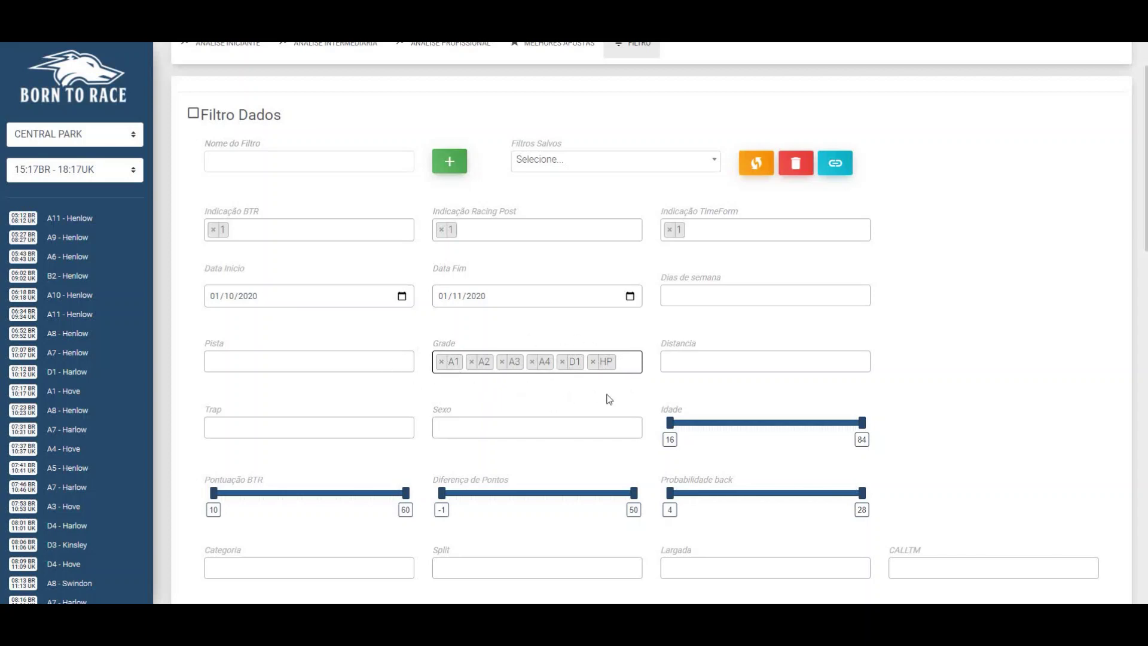
# Step: Try 238 and 250 as Distancia values and remove both again
pyautogui.click(698, 366)
pyautogui.scroll(-5, 728, 431)
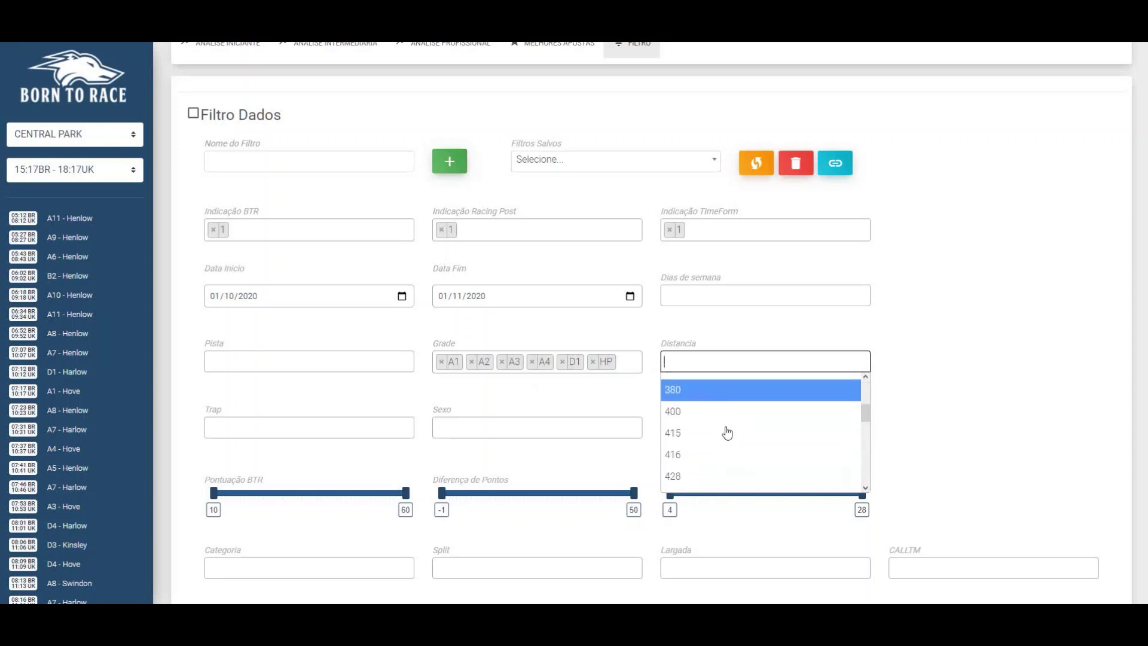
pyautogui.click(707, 405)
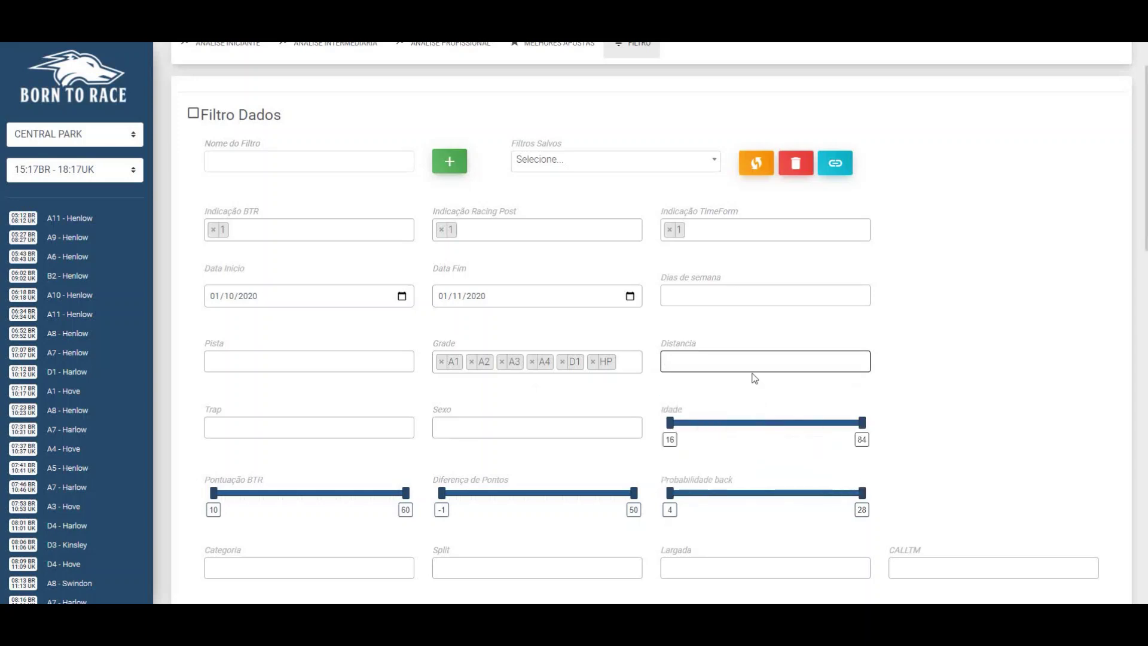
pyautogui.click(752, 366)
pyautogui.click(747, 411)
pyautogui.click(743, 371)
pyautogui.click(743, 407)
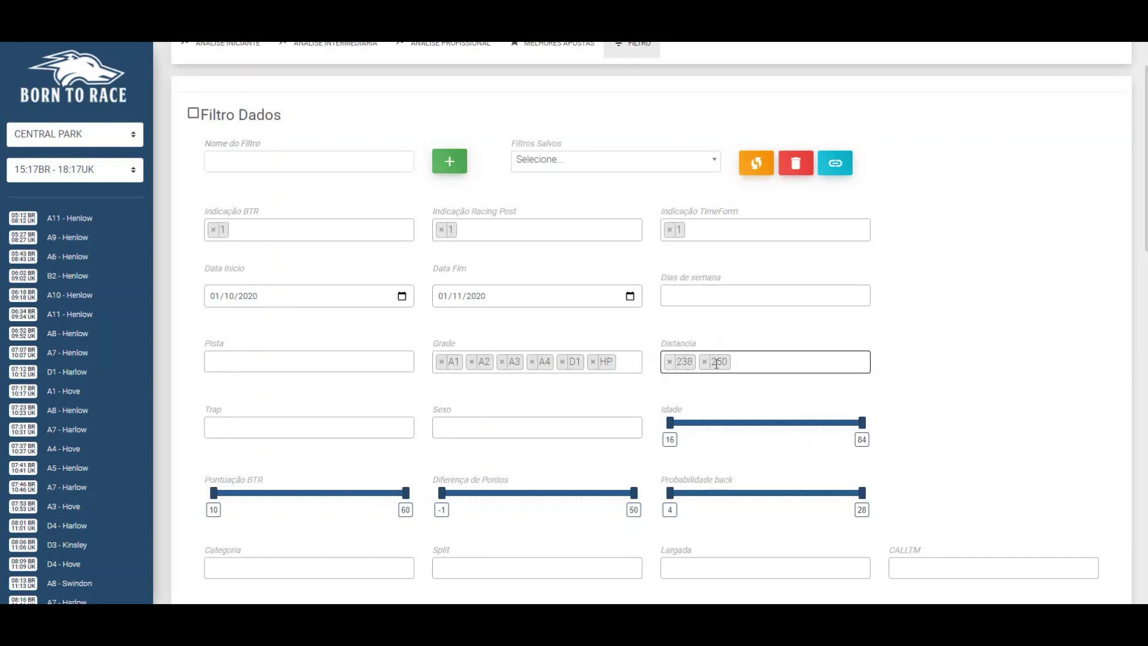
pyautogui.click(785, 357)
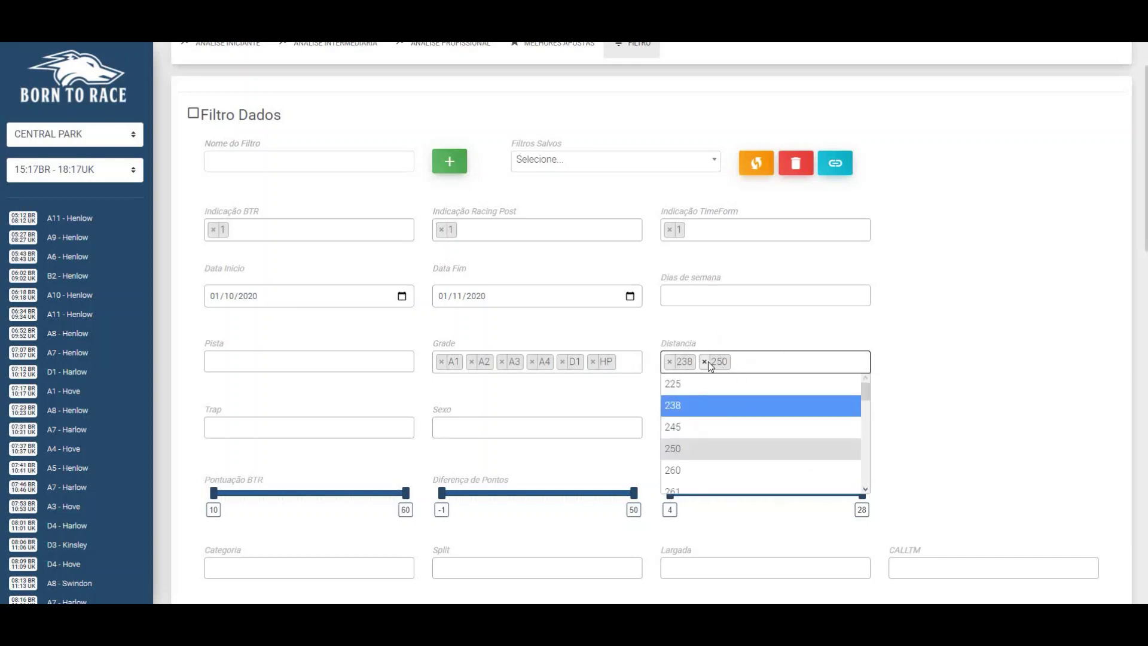
pyautogui.click(704, 361)
pyautogui.click(669, 361)
pyautogui.click(743, 335)
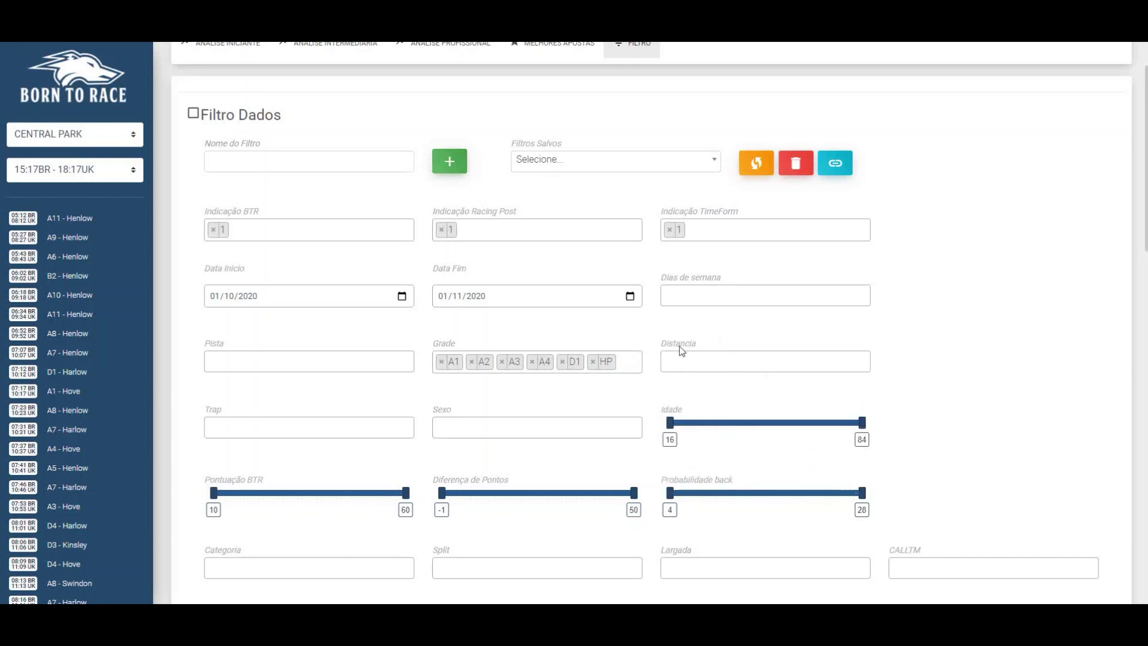
# Step: Clear every selected grade (A1, A2, A3, A4, D1 and HP) from the Grade criterion
pyautogui.click(442, 362)
pyautogui.click(442, 363)
pyautogui.click(442, 362)
pyautogui.click(442, 362)
pyautogui.click(442, 363)
pyautogui.click(442, 362)
pyautogui.click(533, 338)
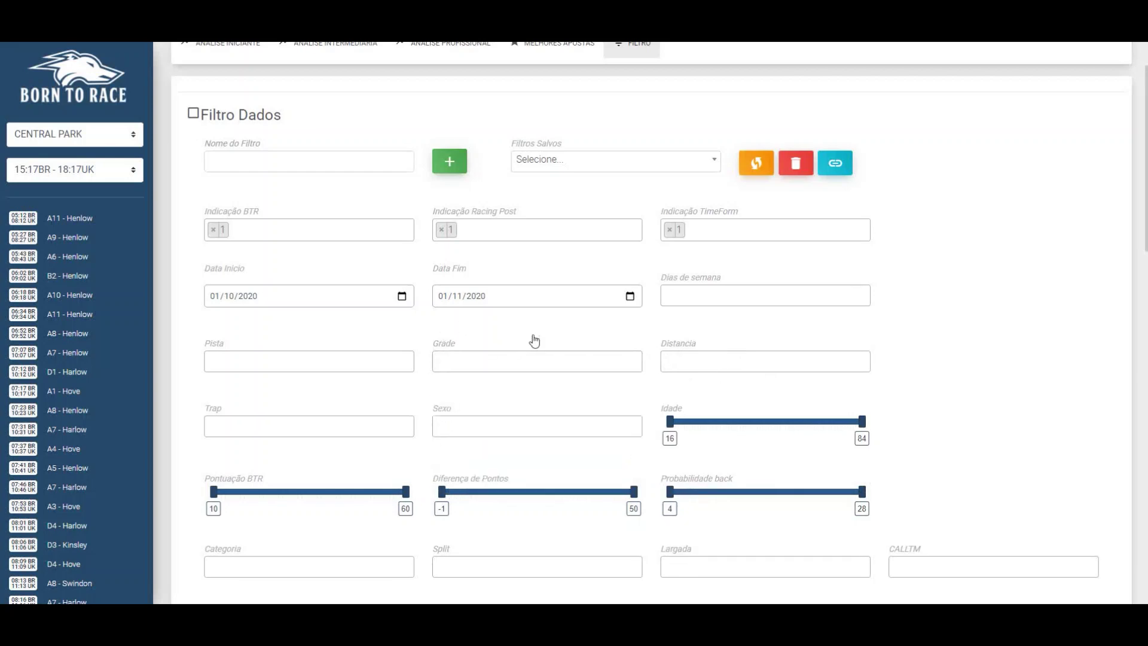
# Step: Set the Trap criterion to 1
pyautogui.click(367, 433)
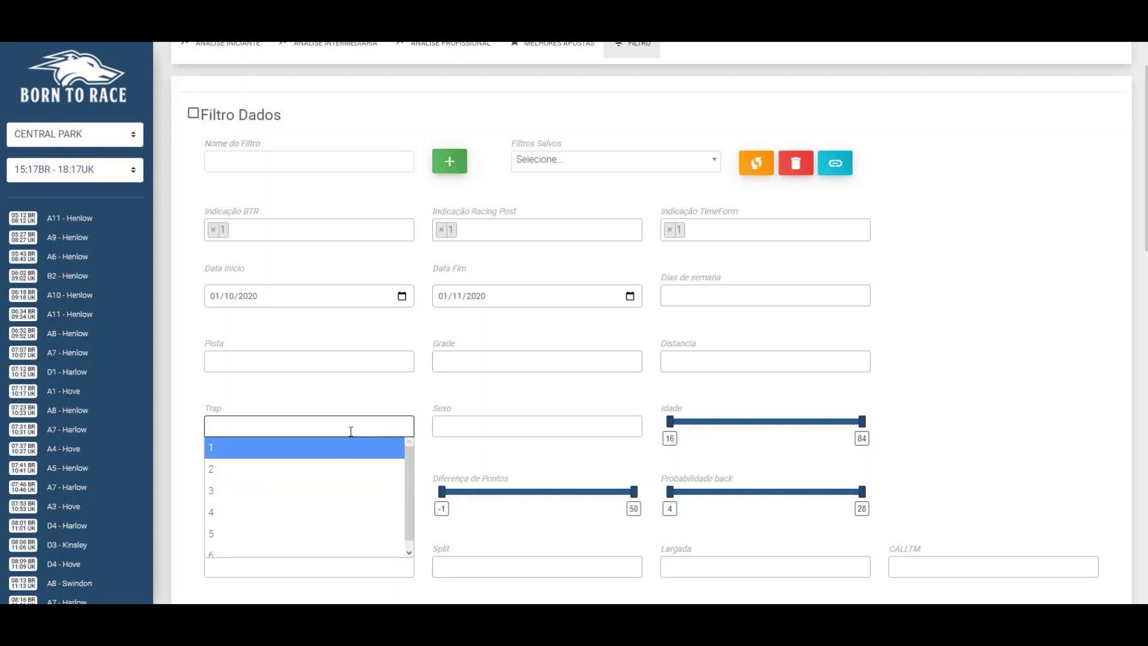
pyautogui.click(342, 387)
pyautogui.scroll(-2, 341, 387)
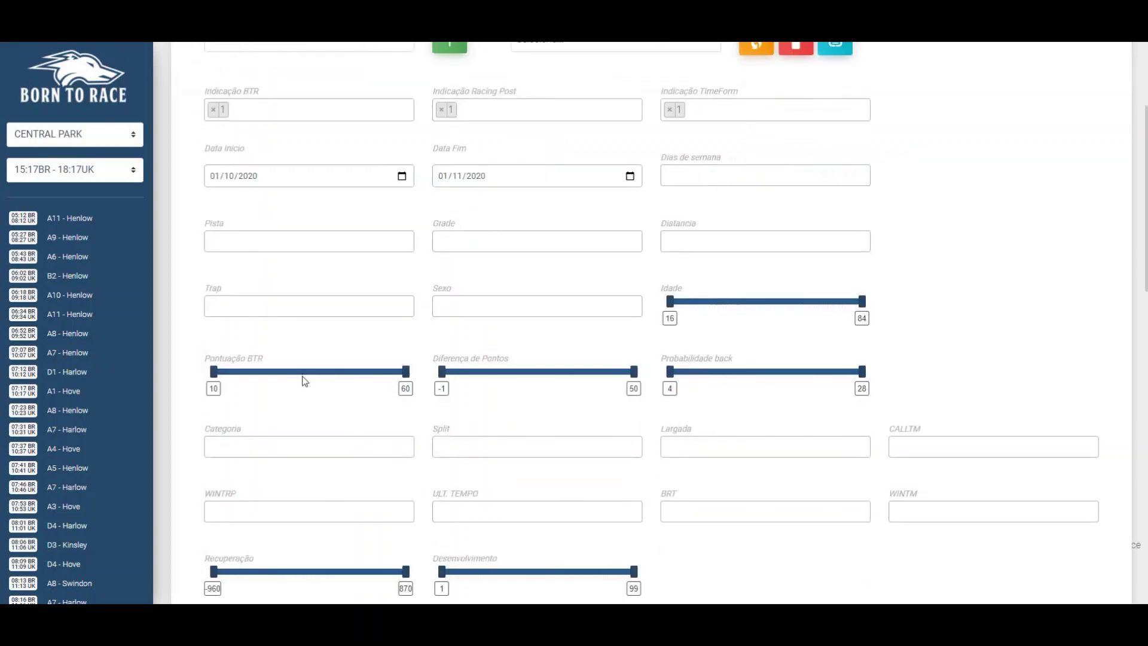
pyautogui.click(301, 311)
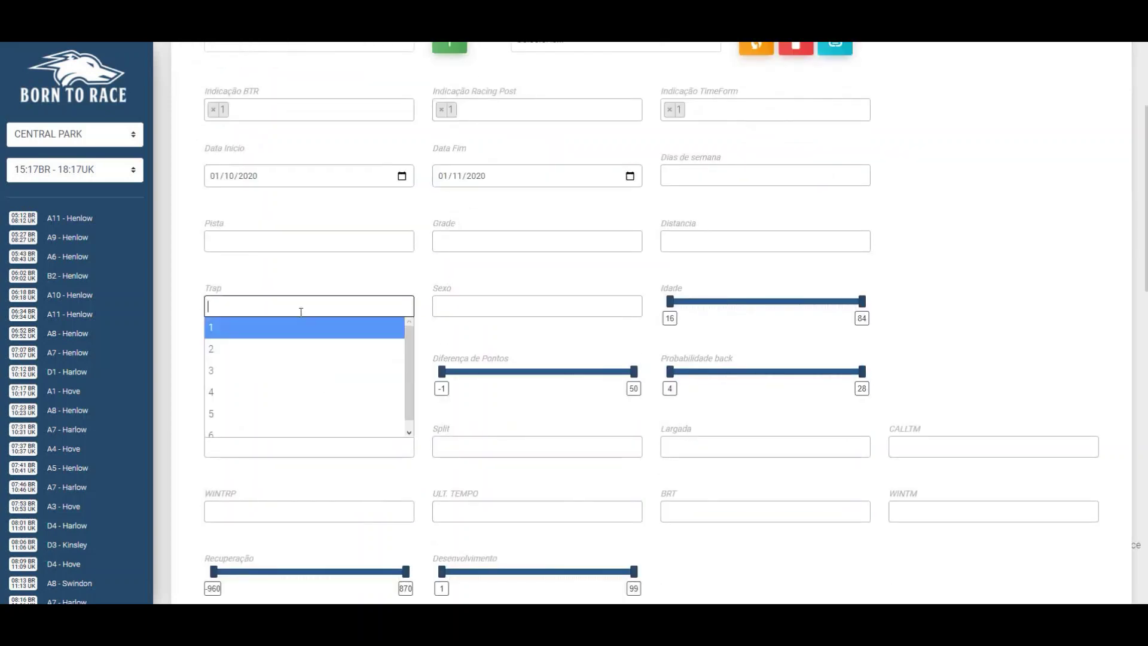
pyautogui.click(273, 333)
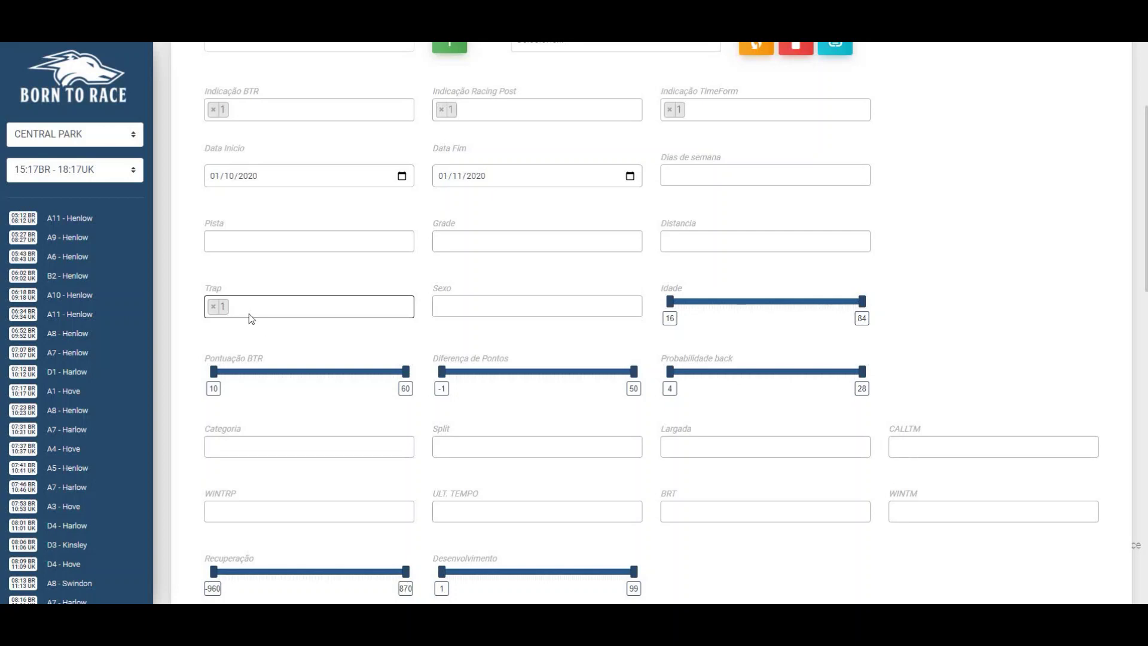
# Step: Try 6 as an additional Trap value and remove it again
pyautogui.click(250, 312)
pyautogui.click(257, 433)
pyautogui.click(237, 307)
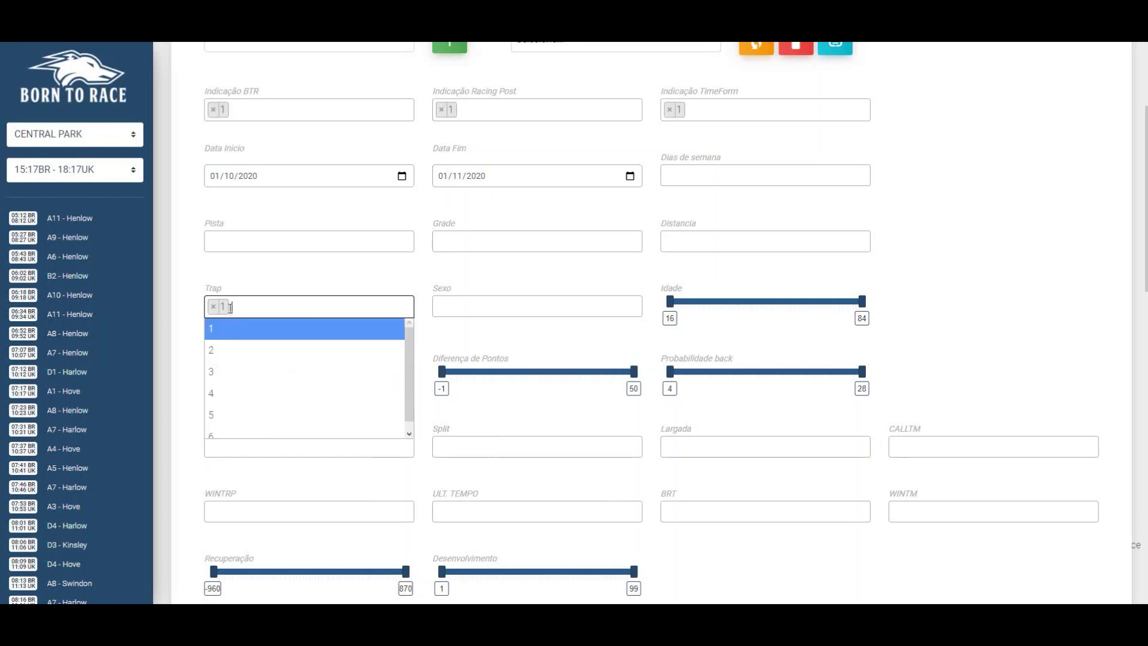
# Step: Clear the selected value 1 from the Trap criterion
pyautogui.click(213, 306)
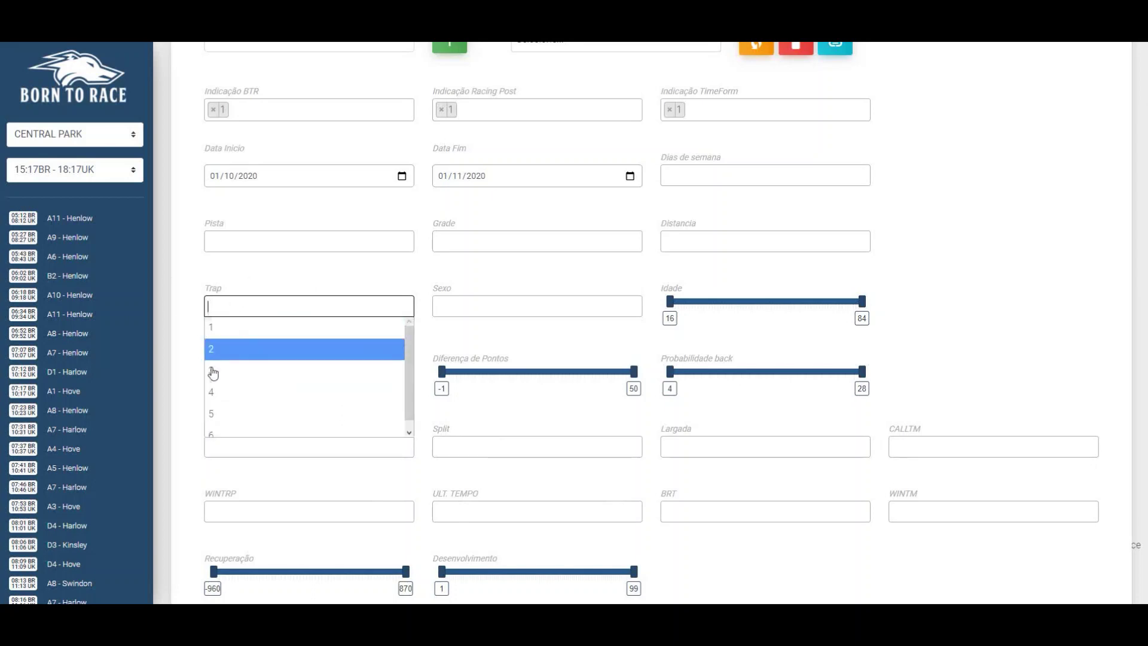
pyautogui.click(258, 272)
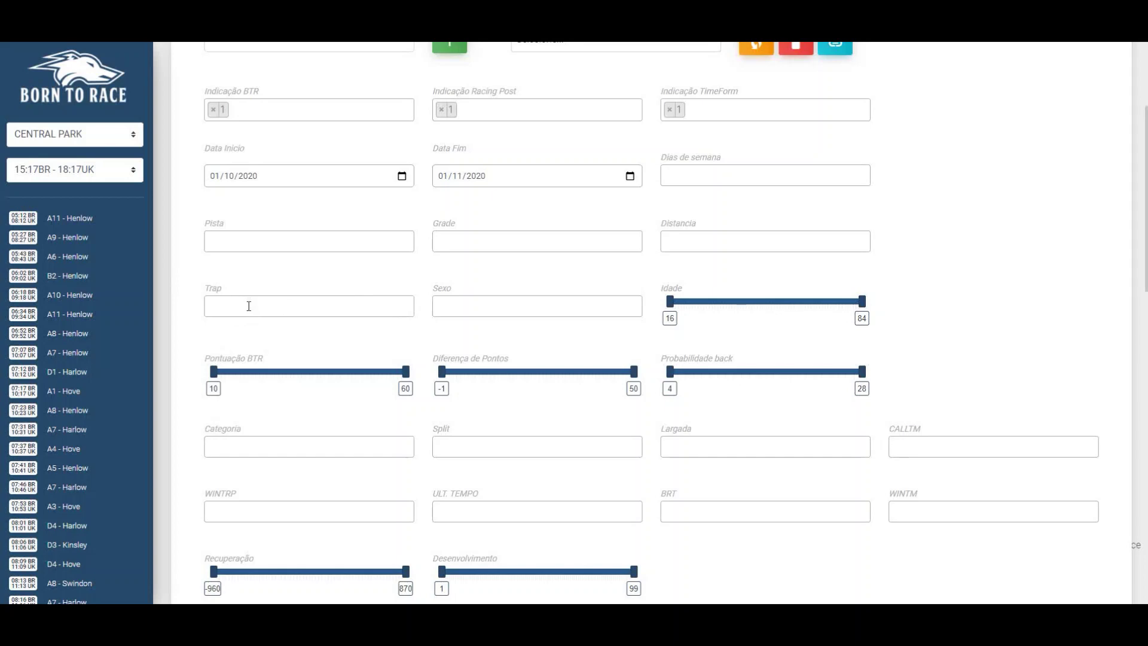
# Step: Try 1, 2 and 4 together as Trap values and remove all three again
pyautogui.click(253, 307)
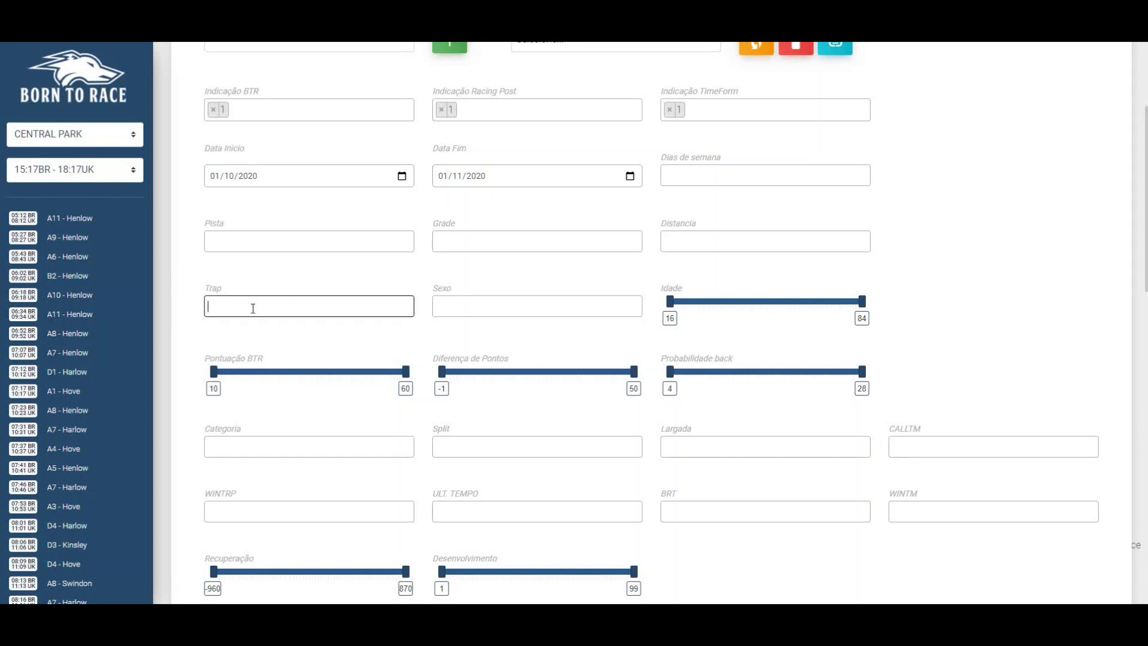
pyautogui.click(256, 326)
pyautogui.click(253, 308)
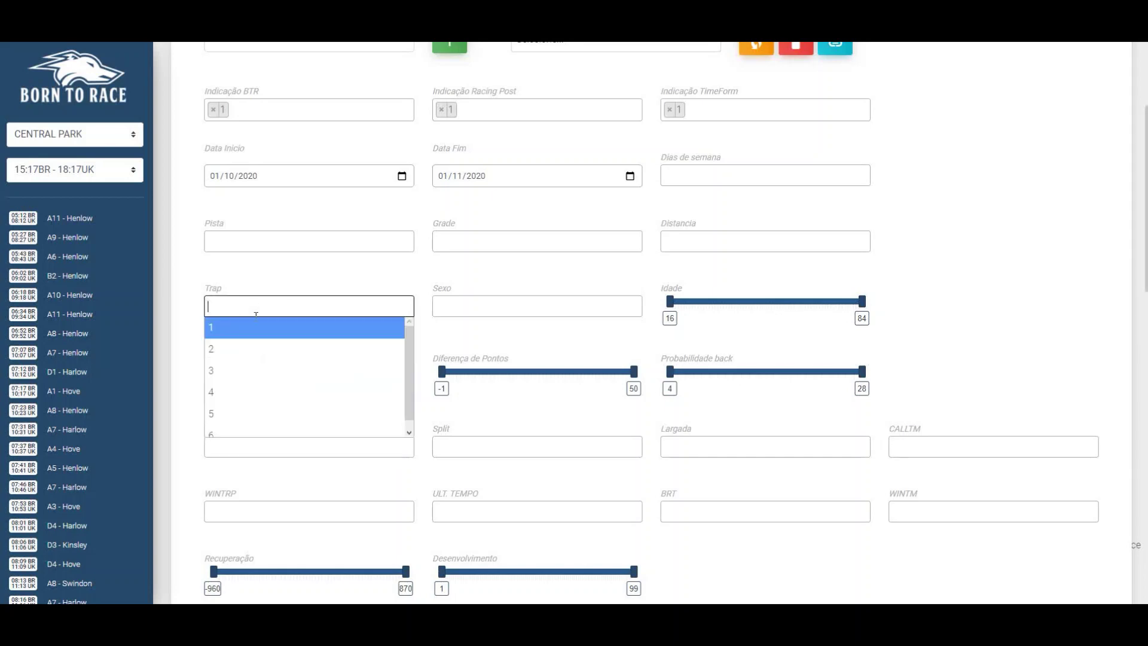
pyautogui.click(245, 350)
pyautogui.click(246, 308)
pyautogui.click(248, 329)
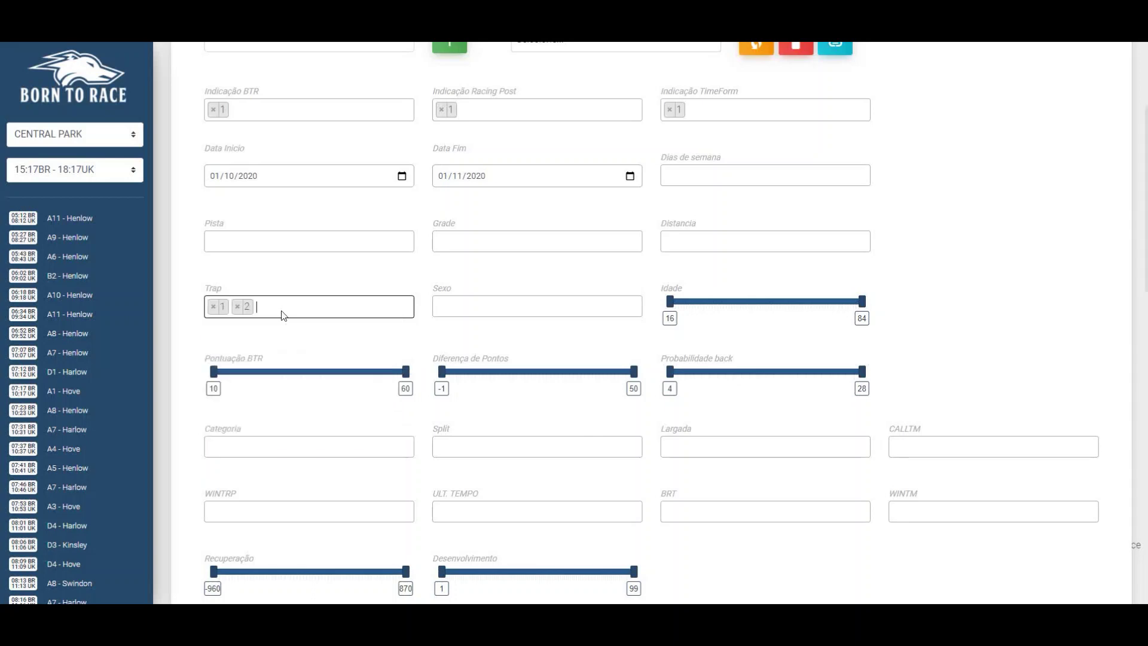
pyautogui.click(281, 309)
pyautogui.click(278, 393)
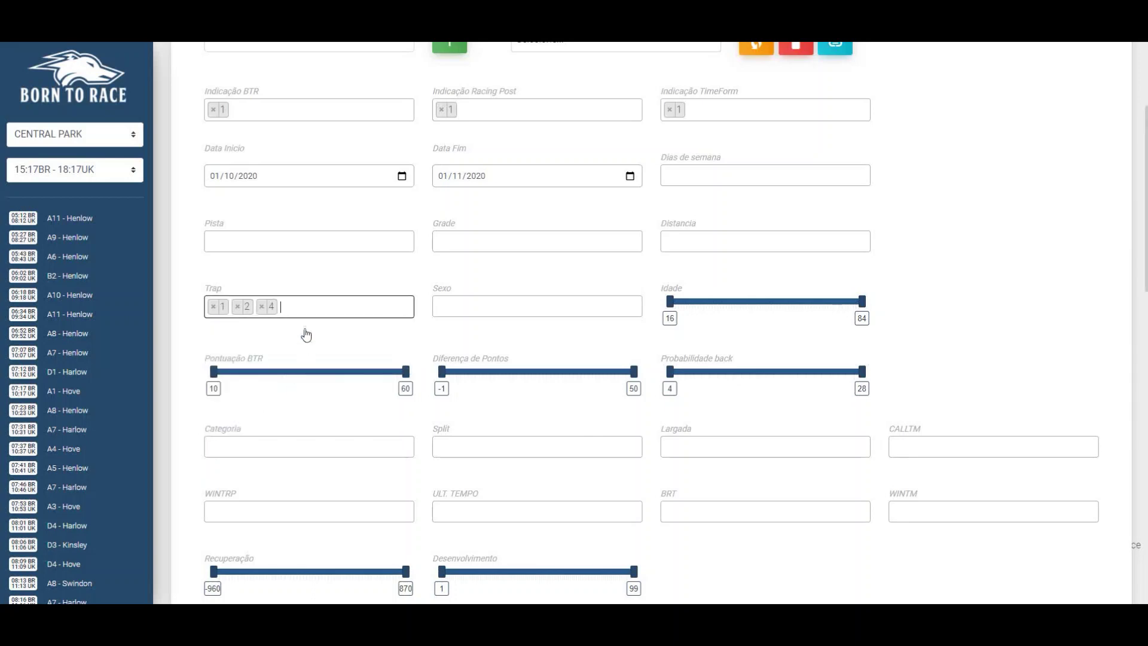
pyautogui.click(261, 307)
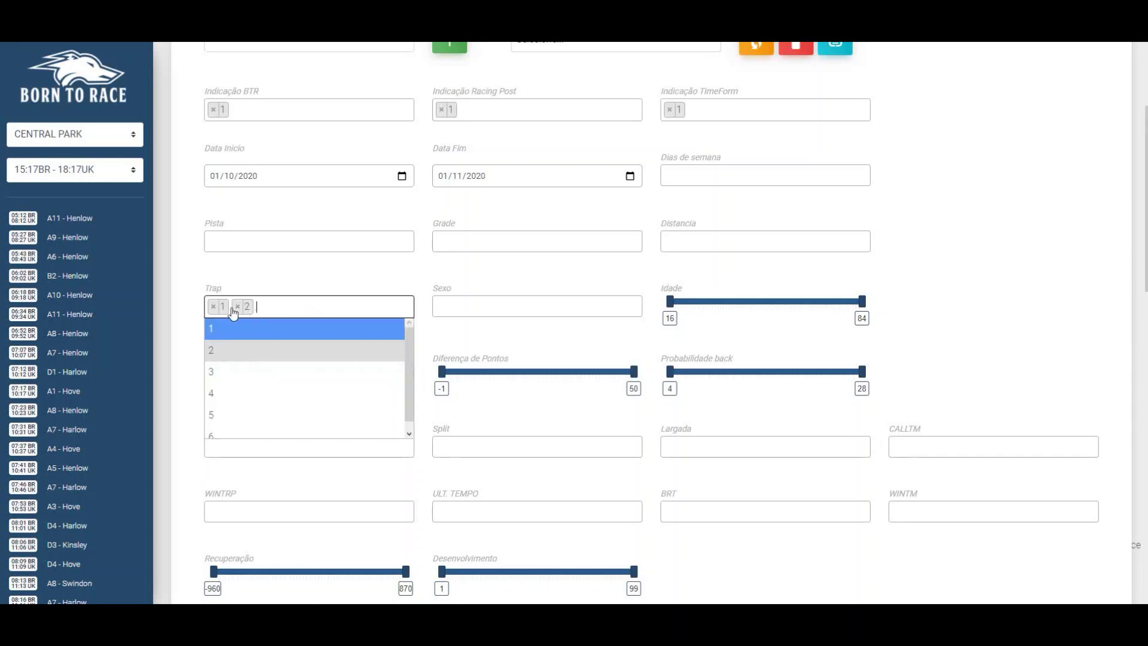
pyautogui.click(238, 307)
pyautogui.click(213, 307)
# Step: Check the options offered by the Sexo criterion without choosing one
pyautogui.click(440, 308)
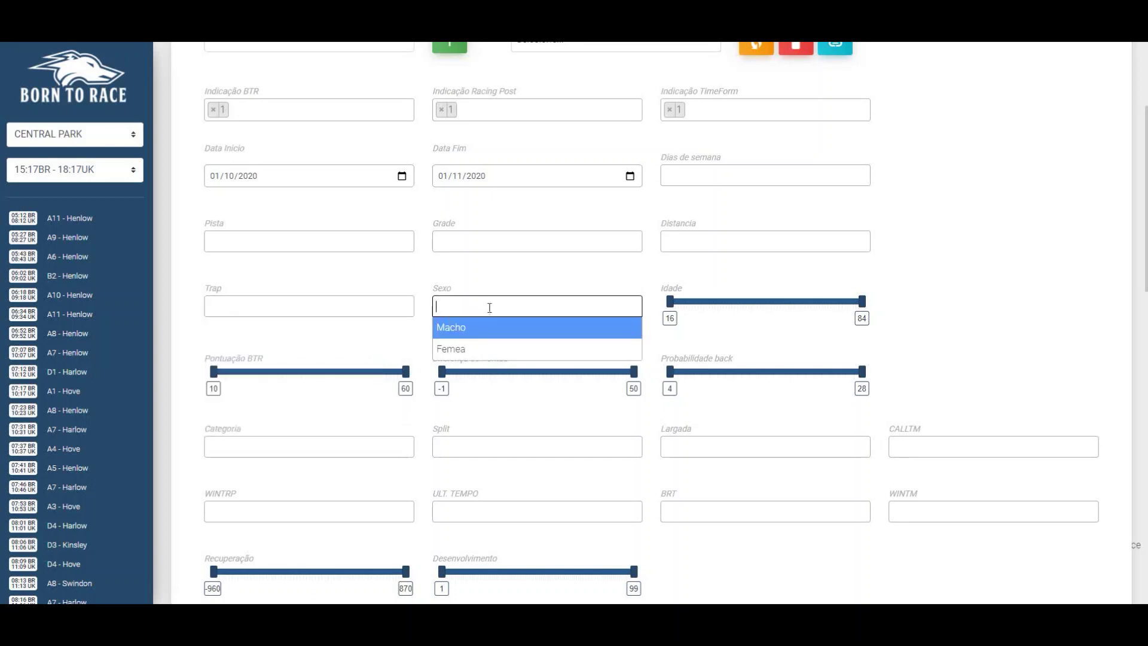
pyautogui.click(482, 297)
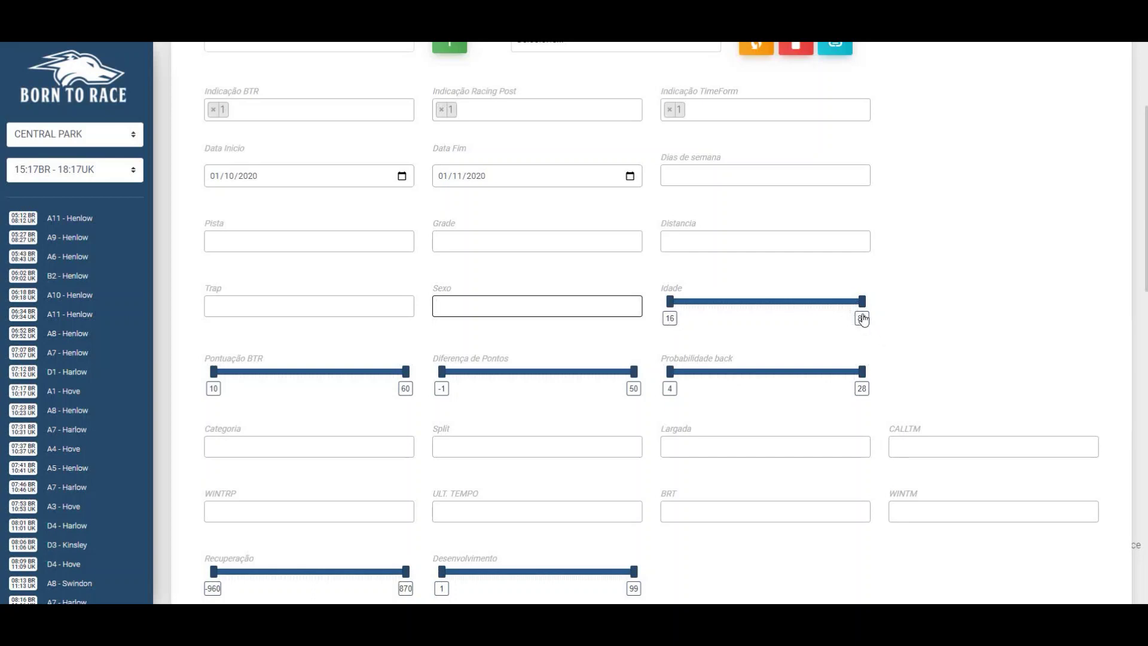
# Step: Try an Idade range of 40 to about 54 and restore the full range of 16 to 84
pyautogui.moveTo(670, 304); pyautogui.dragTo(737, 303)
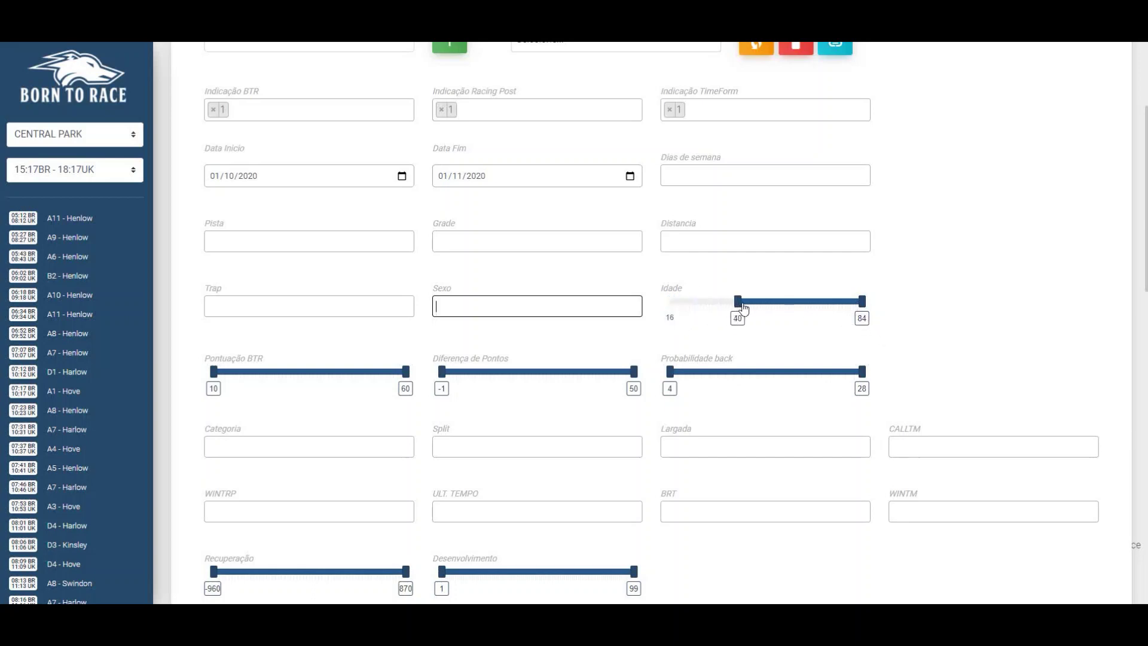
pyautogui.moveTo(862, 302); pyautogui.dragTo(777, 303)
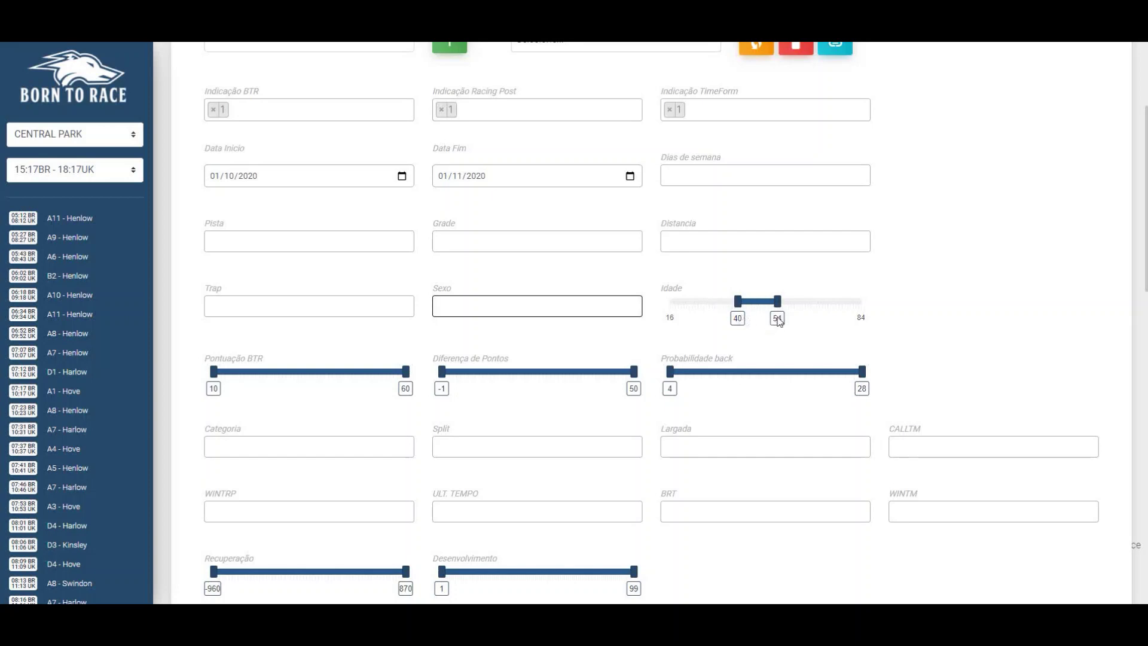
pyautogui.moveTo(779, 307); pyautogui.dragTo(891, 302)
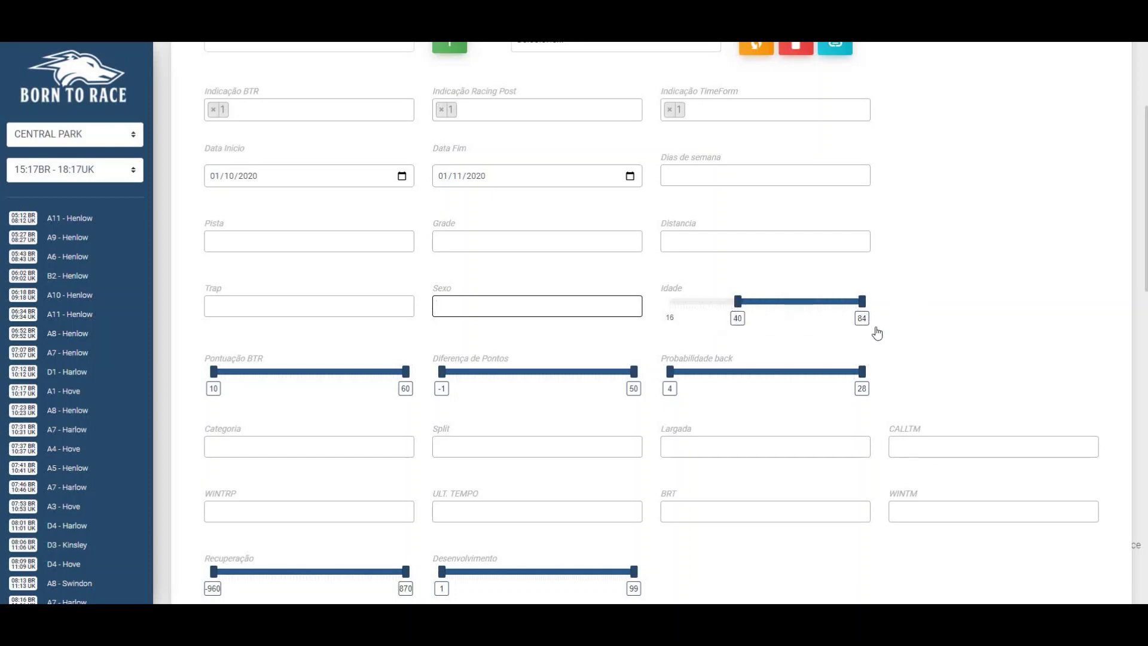
pyautogui.moveTo(747, 305); pyautogui.dragTo(664, 303)
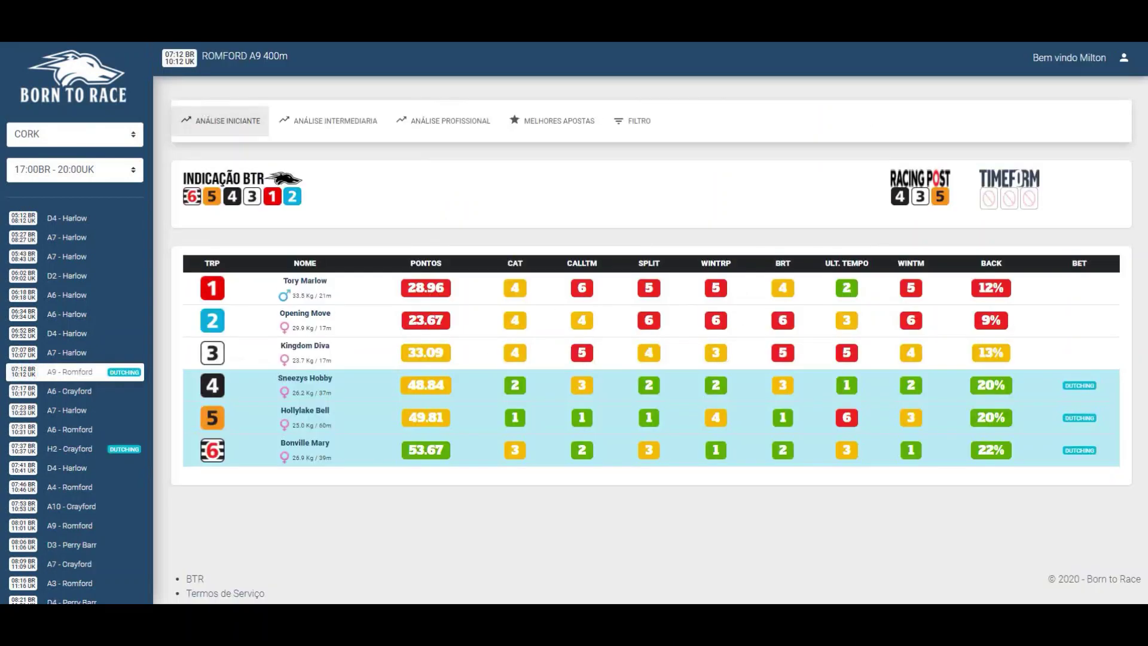
# Step: Examine the Pontos score of each of the six dogs in the Romford A9 400m race analysis
pyautogui.doubleClick(406, 287)
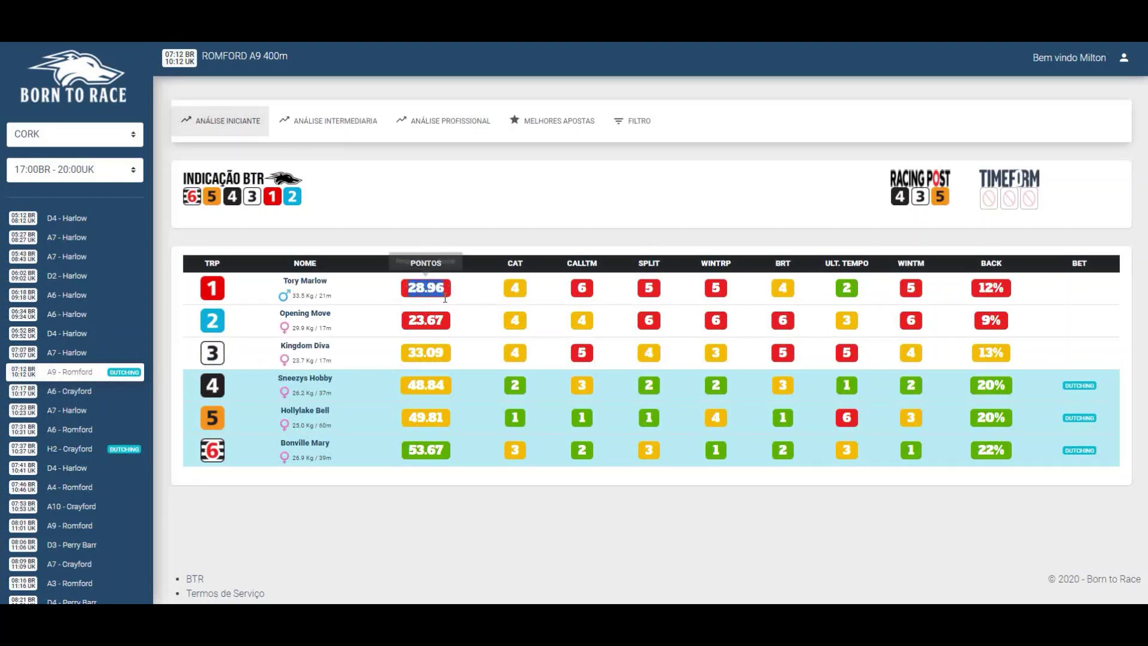
pyautogui.doubleClick(439, 319)
pyautogui.doubleClick(419, 353)
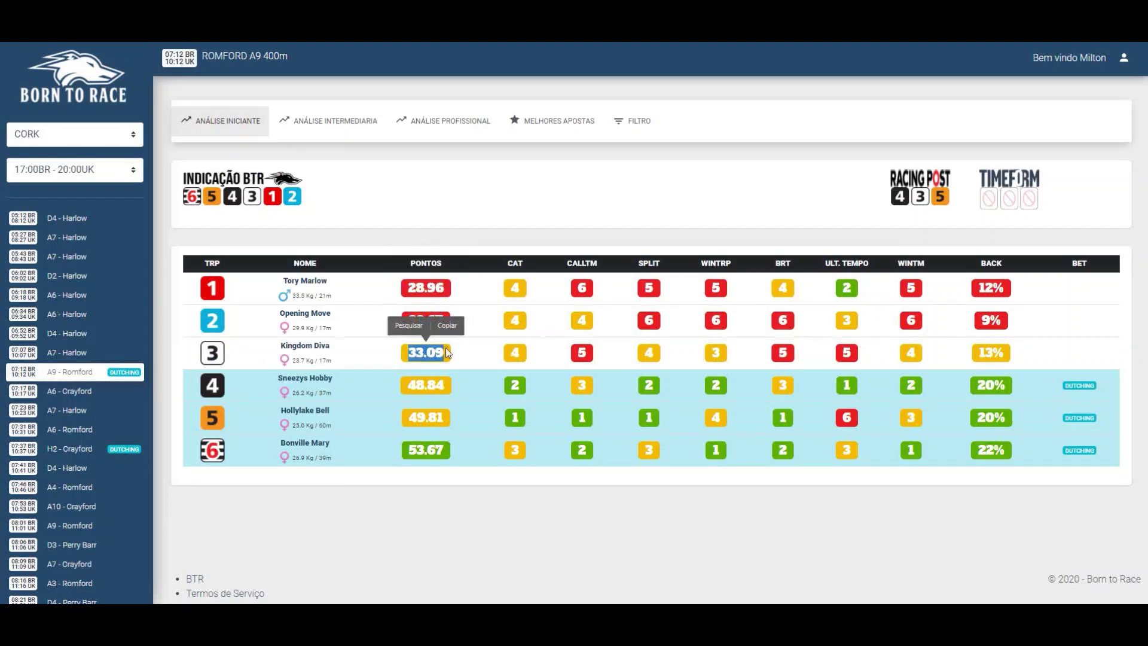
pyautogui.doubleClick(404, 386)
pyautogui.doubleClick(429, 417)
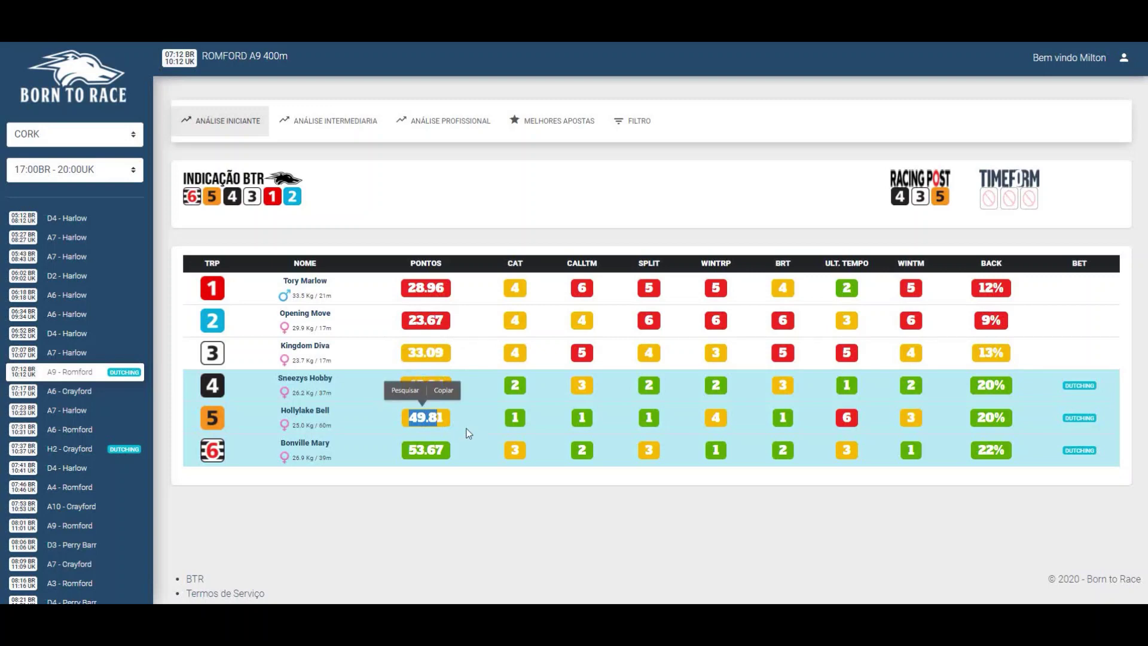
pyautogui.doubleClick(414, 450)
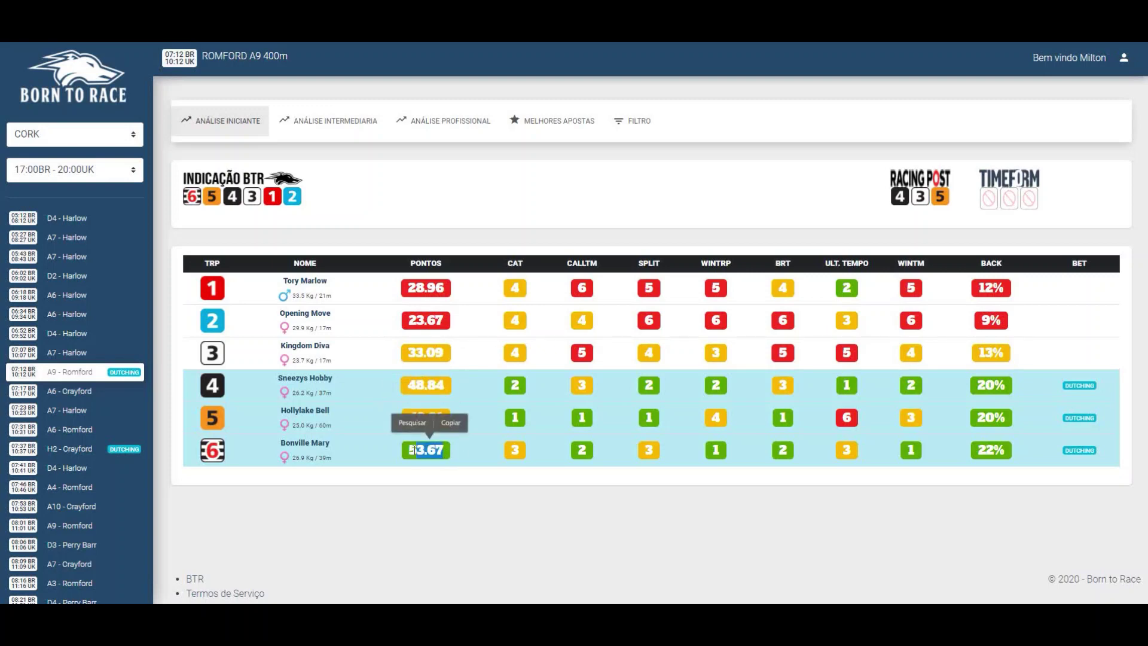
pyautogui.click(449, 353)
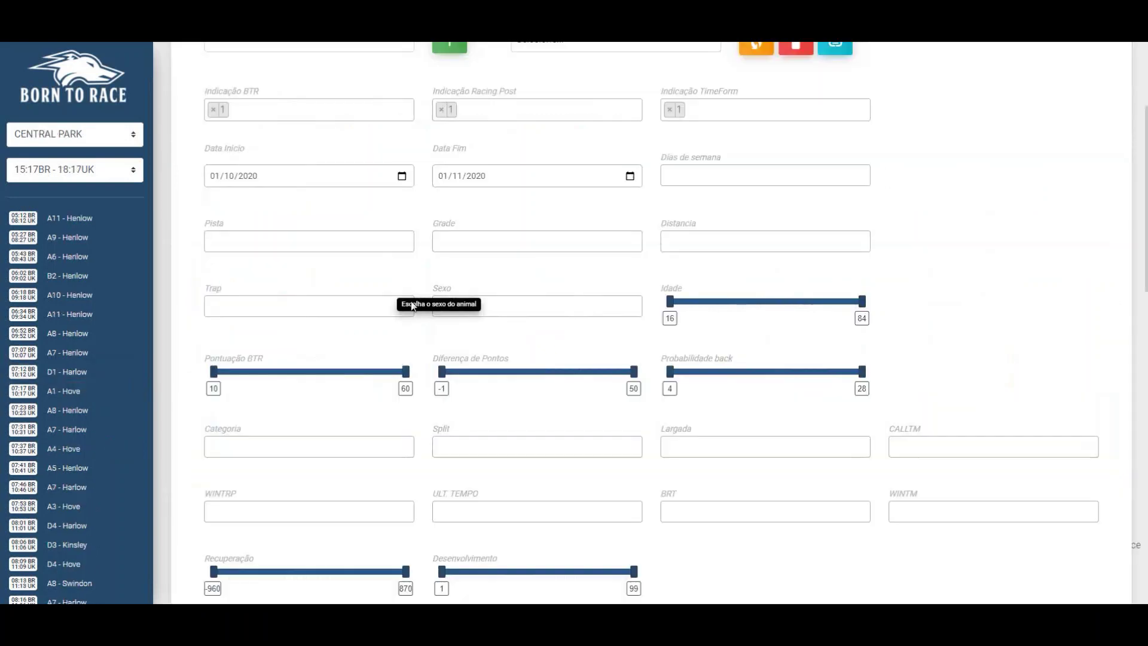
# Step: Try a Pontuação BTR minimum of 50, compare it with the Romford A9 race's Pontos scores, and restore the minimum to 10
pyautogui.moveTo(213, 372); pyautogui.dragTo(374, 382)
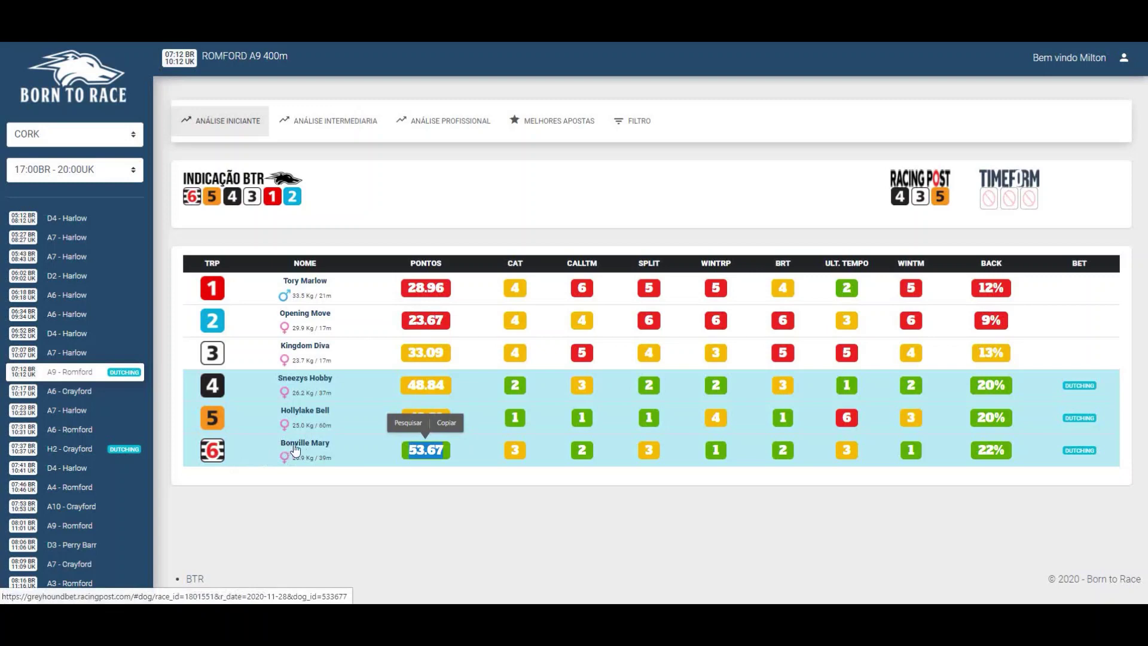
pyautogui.click(477, 449)
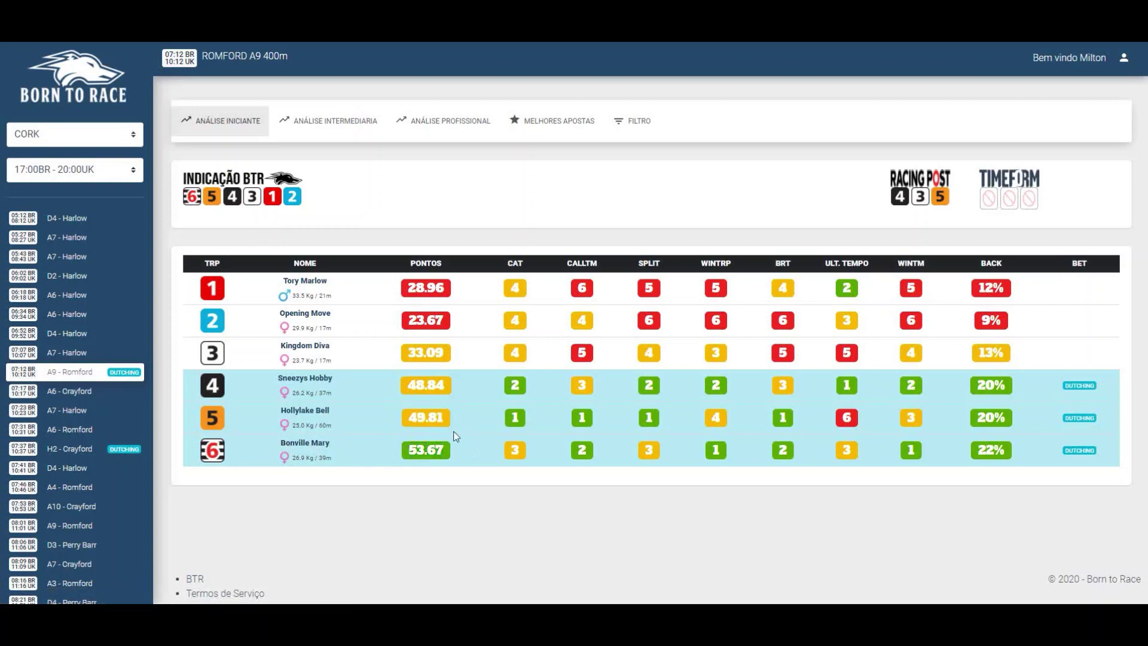
pyautogui.doubleClick(419, 416)
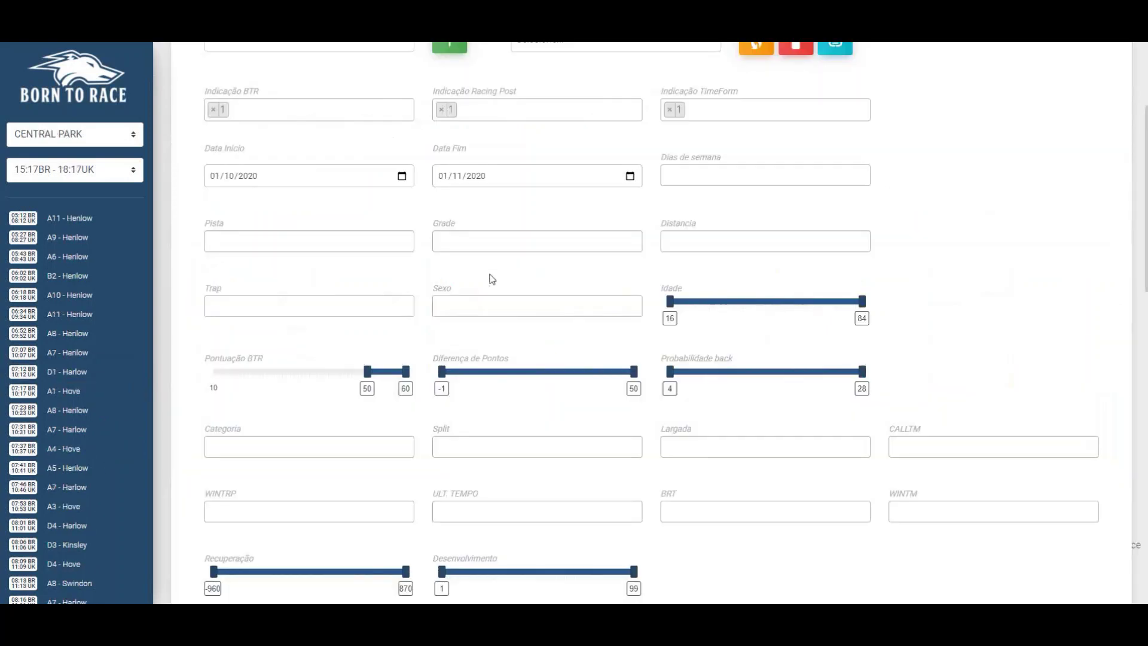
pyautogui.moveTo(367, 373); pyautogui.dragTo(214, 373)
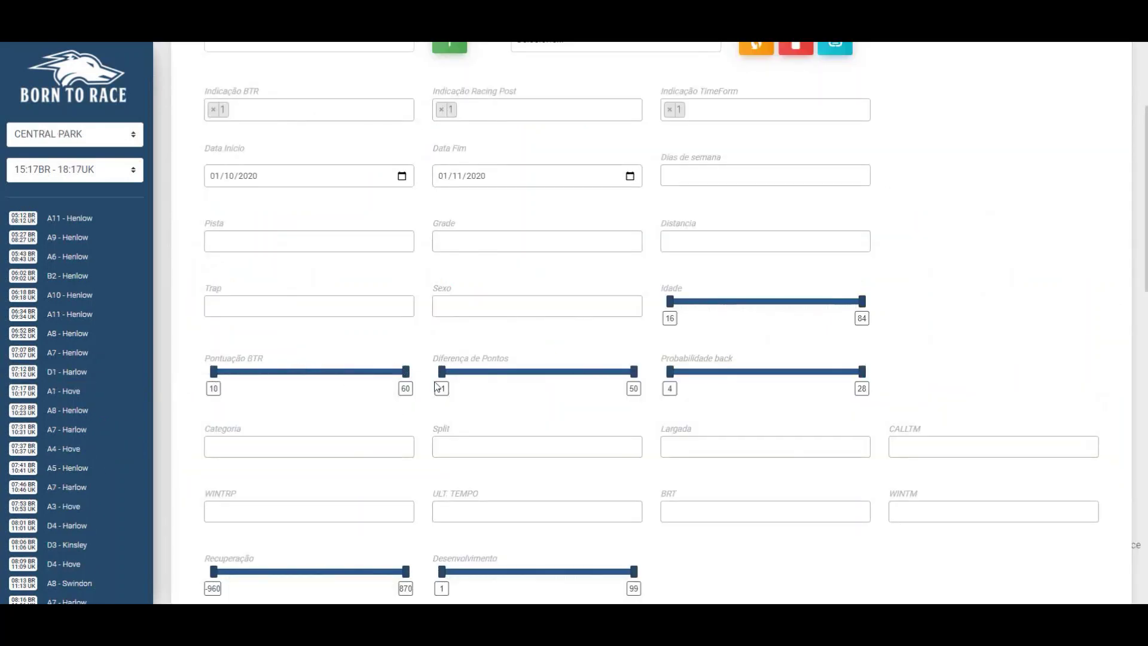
# Step: Set the Pontuação BTR minimum to 50 and the Diferença de Pontos maximum to 10
pyautogui.moveTo(444, 375); pyautogui.dragTo(418, 381)
pyautogui.moveTo(215, 373); pyautogui.dragTo(370, 375)
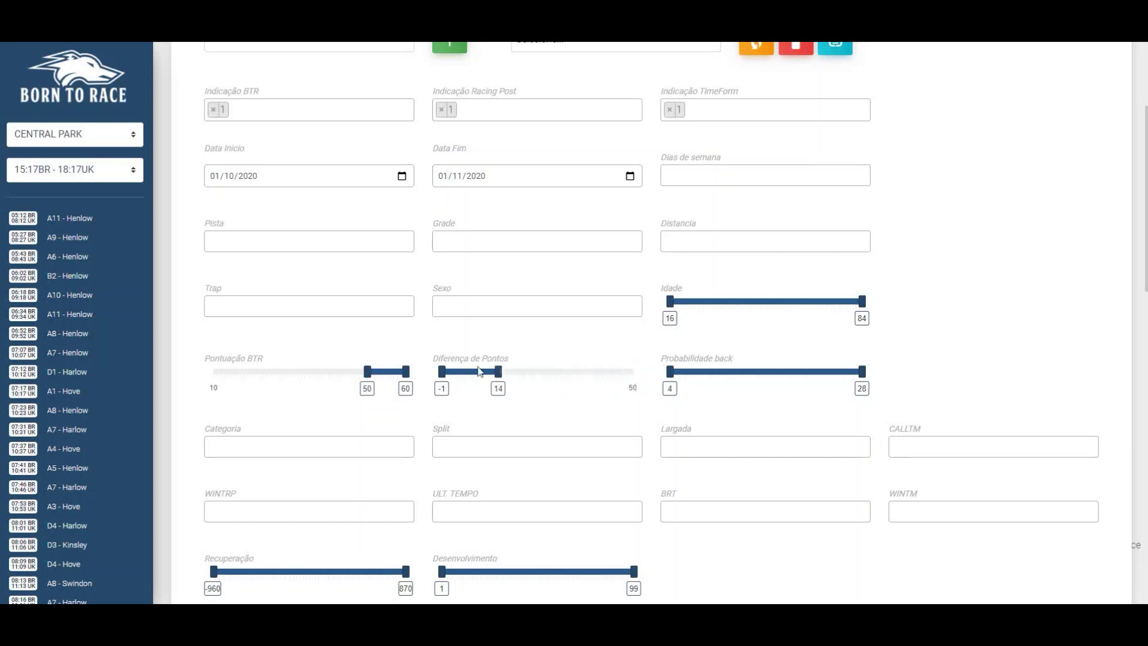
pyautogui.moveTo(633, 372); pyautogui.dragTo(488, 374)
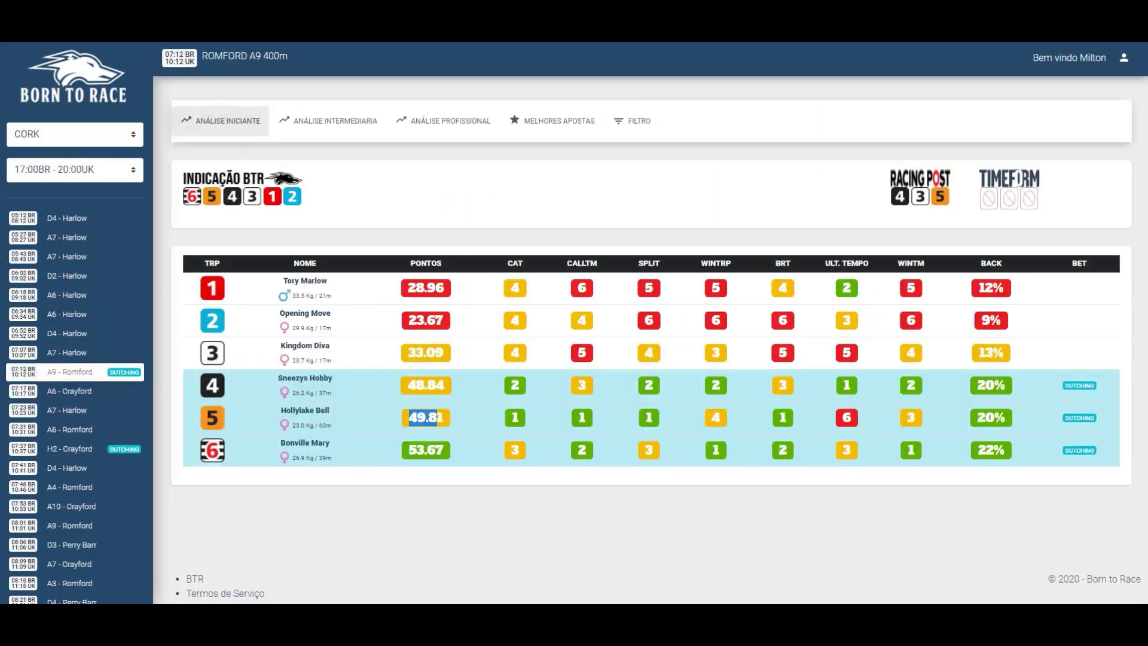
# Step: Compare the Pontos scores of the dogs in traps 5 and 6 in the Romford A9 race analysis
pyautogui.moveTo(424, 417)
pyautogui.mouseDown()
pyautogui.moveTo(385, 450)
pyautogui.moveTo(443, 448)
pyautogui.moveTo(417, 421)
pyautogui.mouseUp()
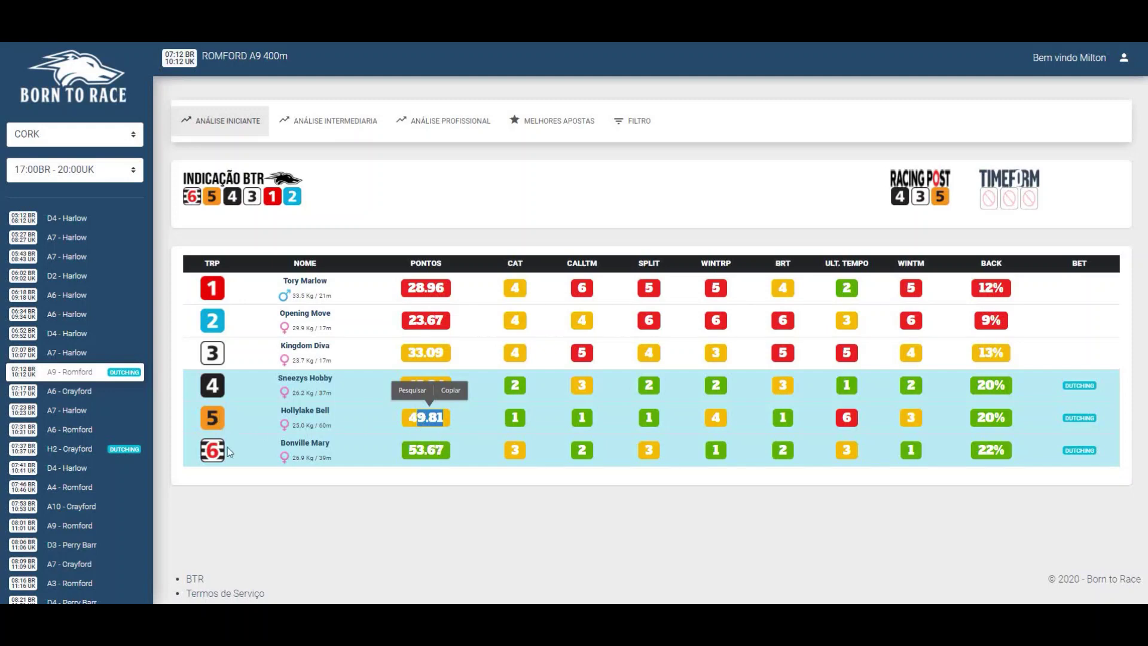
pyautogui.click(450, 432)
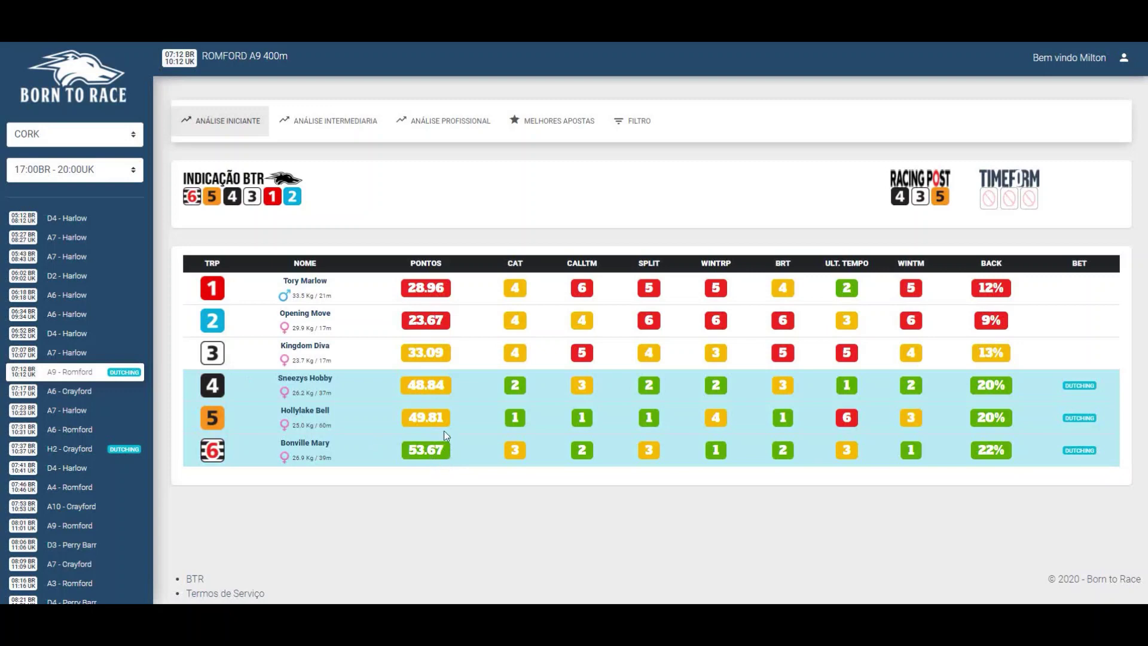
pyautogui.moveTo(280, 411); pyautogui.dragTo(367, 413)
pyautogui.doubleClick(423, 420)
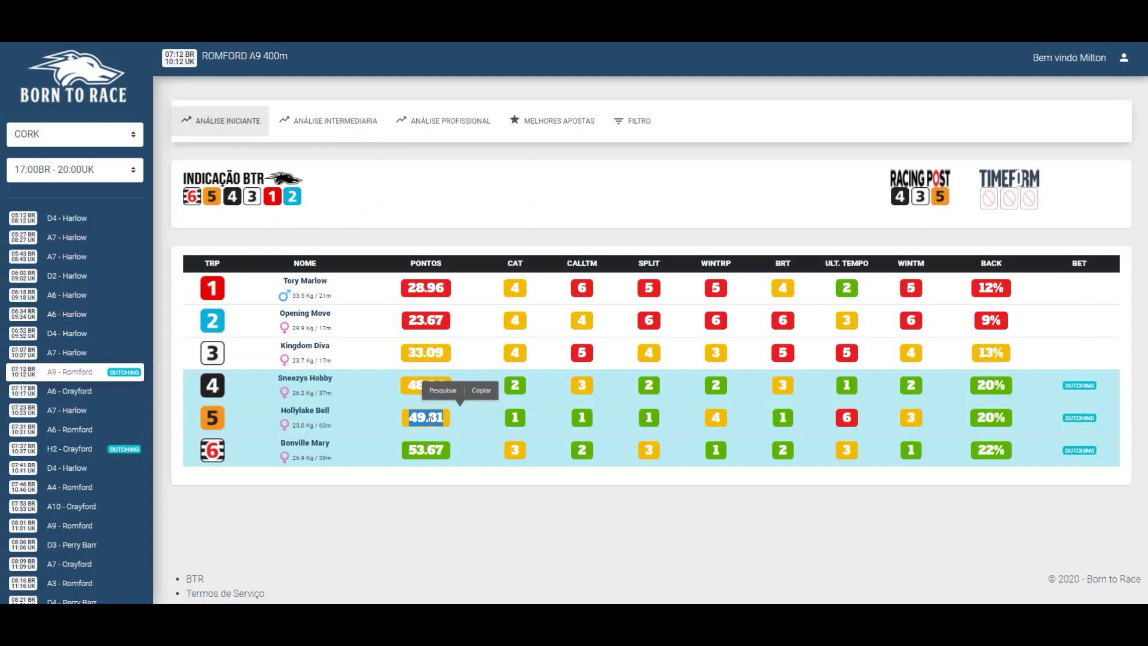
pyautogui.click(431, 420)
pyautogui.moveTo(435, 449); pyautogui.dragTo(212, 453)
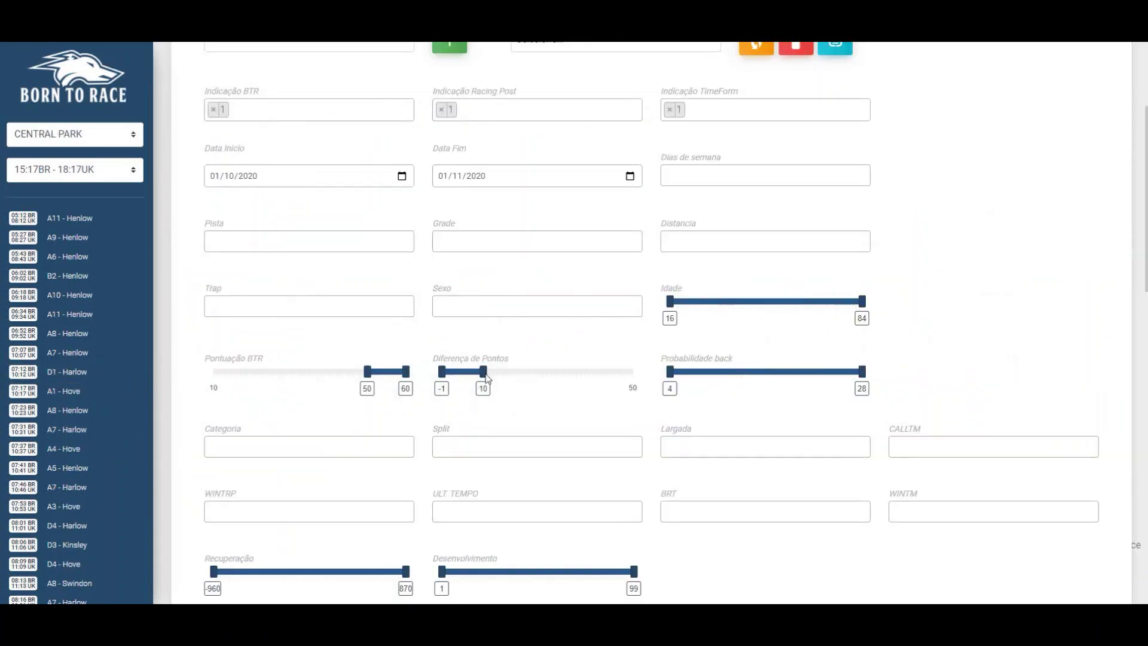
# Step: Restore the Diferença de Pontos maximum to 50 and the Pontuação BTR minimum to 10
pyautogui.moveTo(485, 372); pyautogui.dragTo(633, 372)
pyautogui.moveTo(367, 371); pyautogui.dragTo(214, 372)
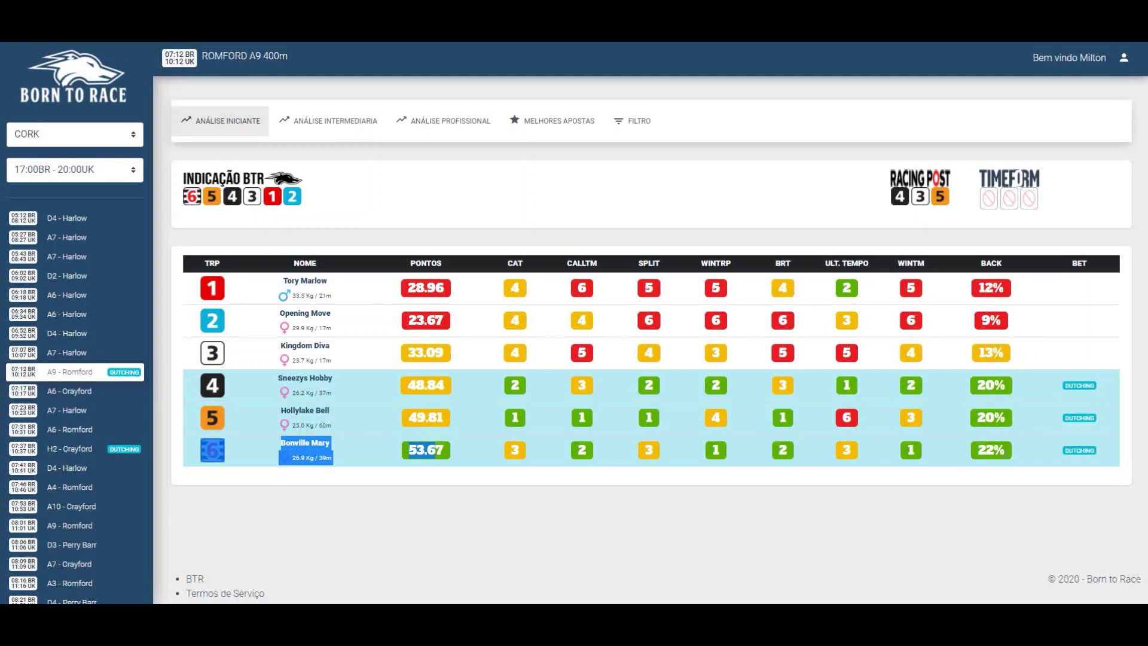
# Step: Examine the BACK percentage of the trap 6 dog in the Romford A9 race analysis
pyautogui.moveTo(992, 452); pyautogui.dragTo(205, 456)
pyautogui.doubleClick(988, 452)
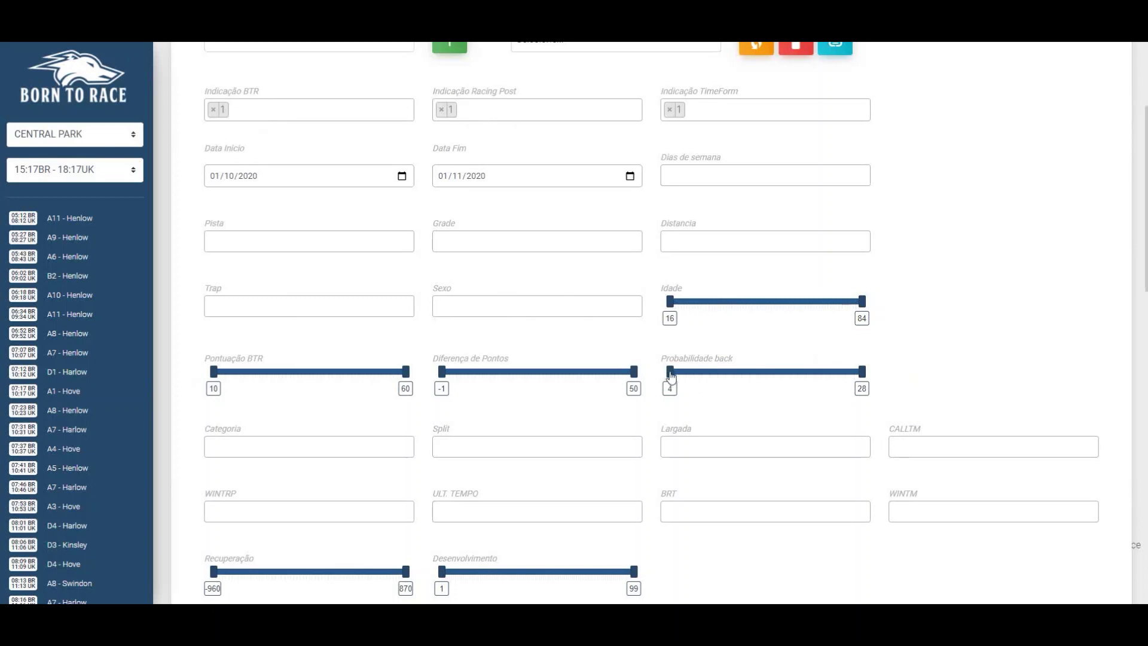
# Step: Try a Probabilidade back range of 4 to 7 and restore its maximum to 28
pyautogui.moveTo(669, 373)
pyautogui.mouseDown()
pyautogui.moveTo(814, 389)
pyautogui.moveTo(859, 376)
pyautogui.moveTo(672, 385)
pyautogui.mouseUp()
pyautogui.moveTo(862, 371); pyautogui.dragTo(695, 373)
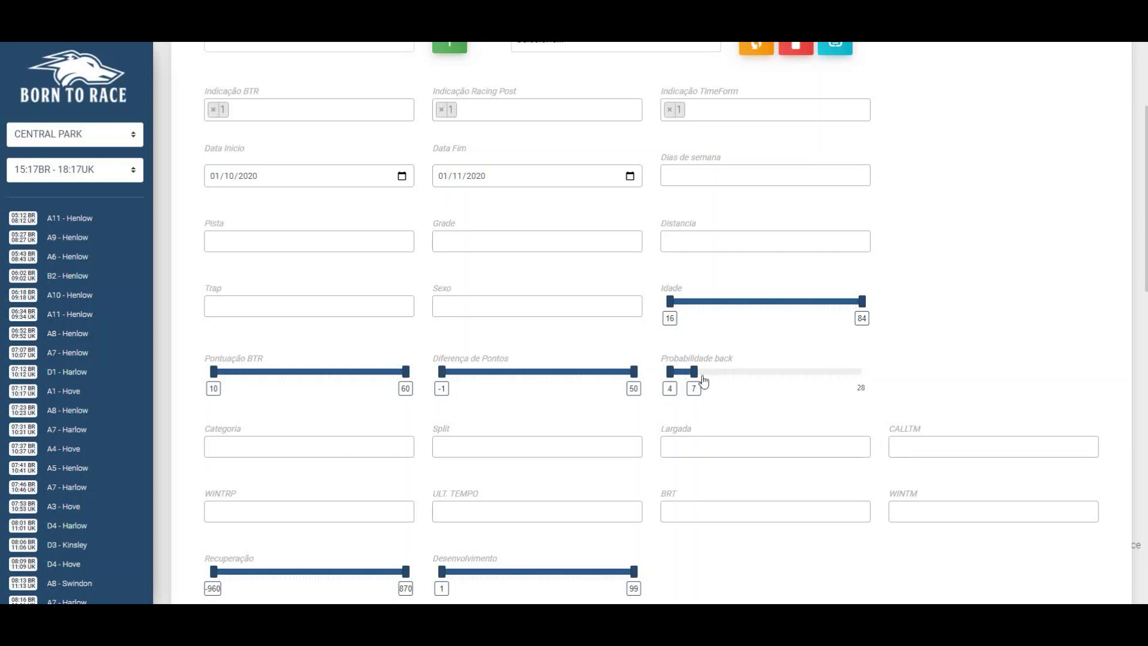
pyautogui.moveTo(694, 373); pyautogui.dragTo(904, 392)
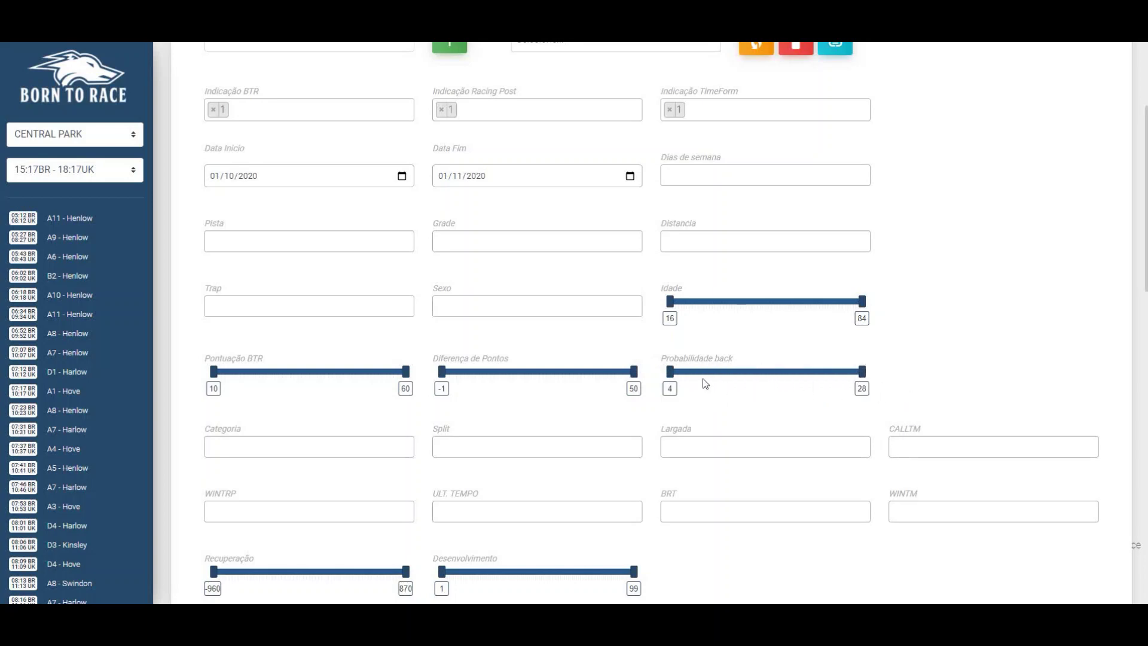
# Step: Compare the CAT rankings of the dogs in traps 4, 5 and 6 in the Romford A9 race analysis
pyautogui.scroll(-2, 627, 374)
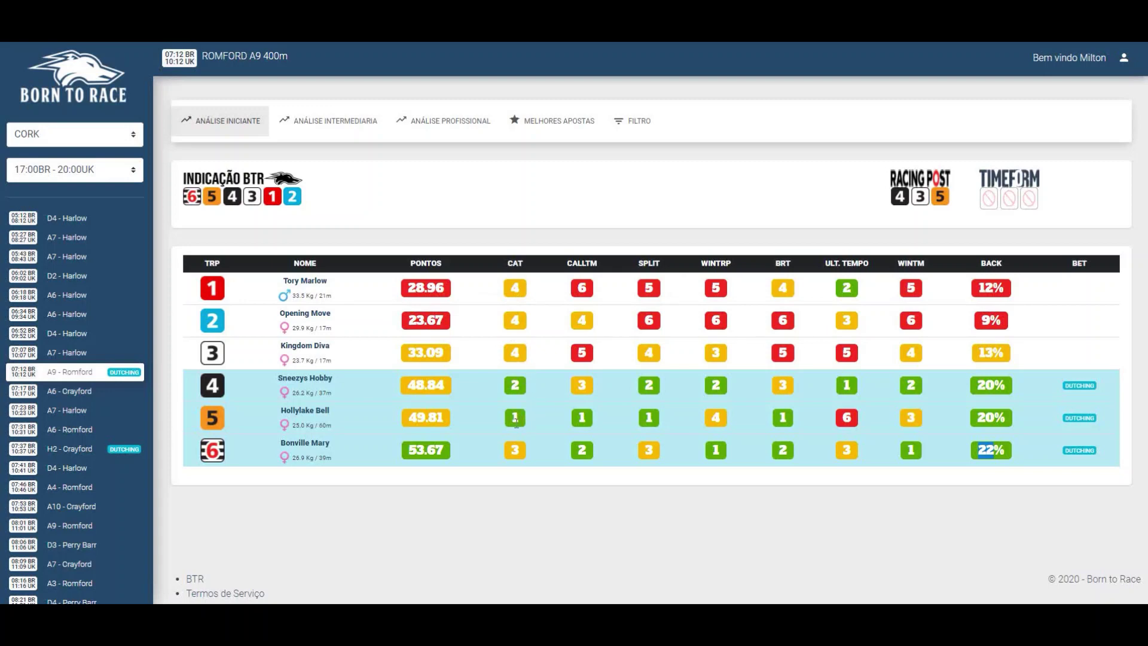
pyautogui.moveTo(516, 420)
pyautogui.mouseDown()
pyautogui.moveTo(381, 426)
pyautogui.moveTo(515, 417)
pyautogui.mouseUp()
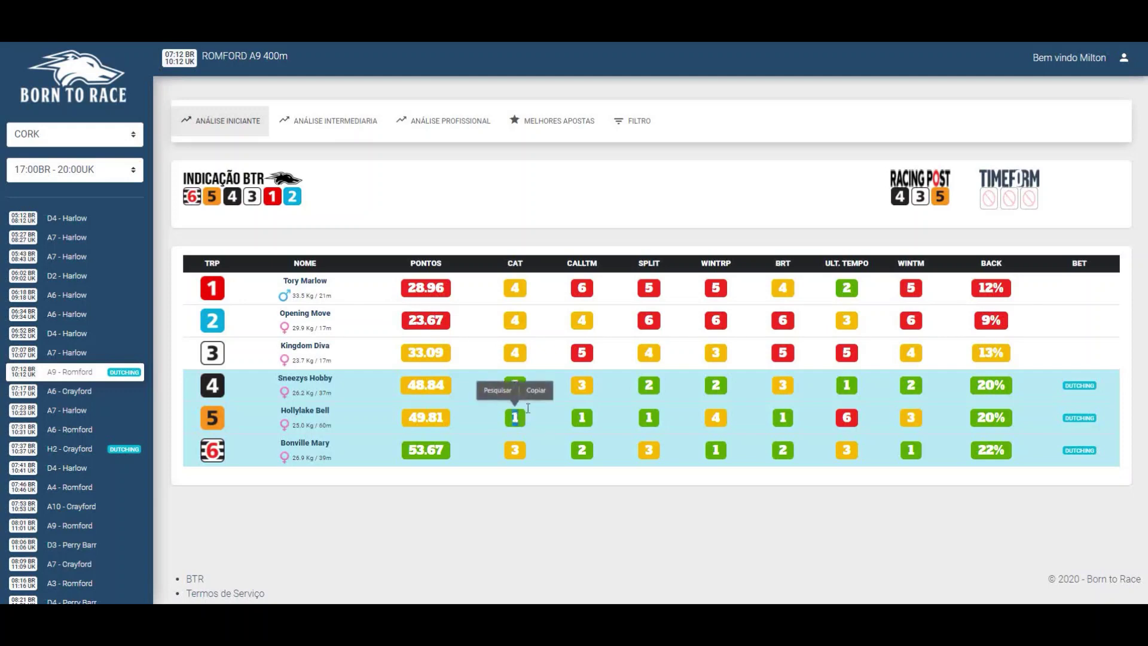
pyautogui.doubleClick(515, 384)
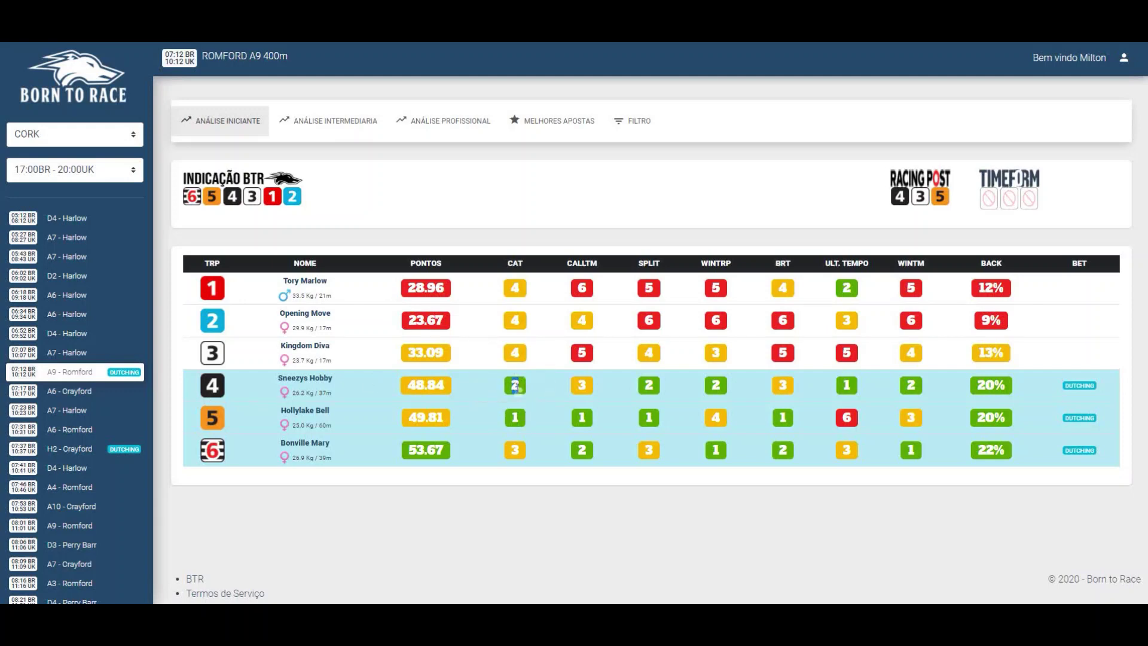
pyautogui.doubleClick(517, 456)
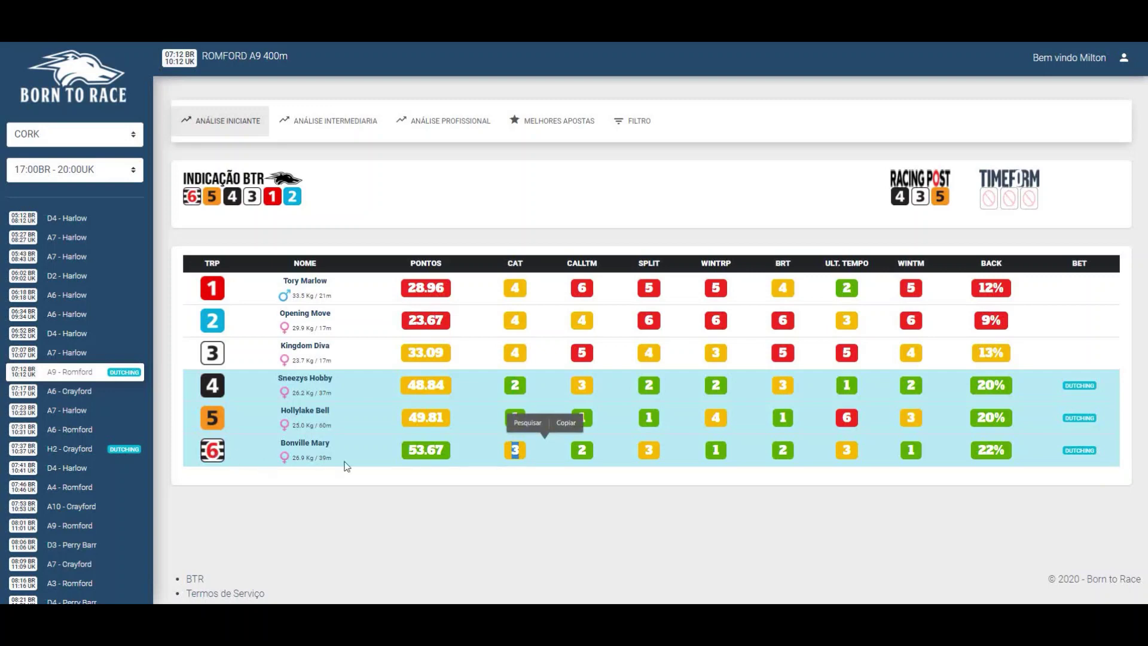
pyautogui.click(519, 447)
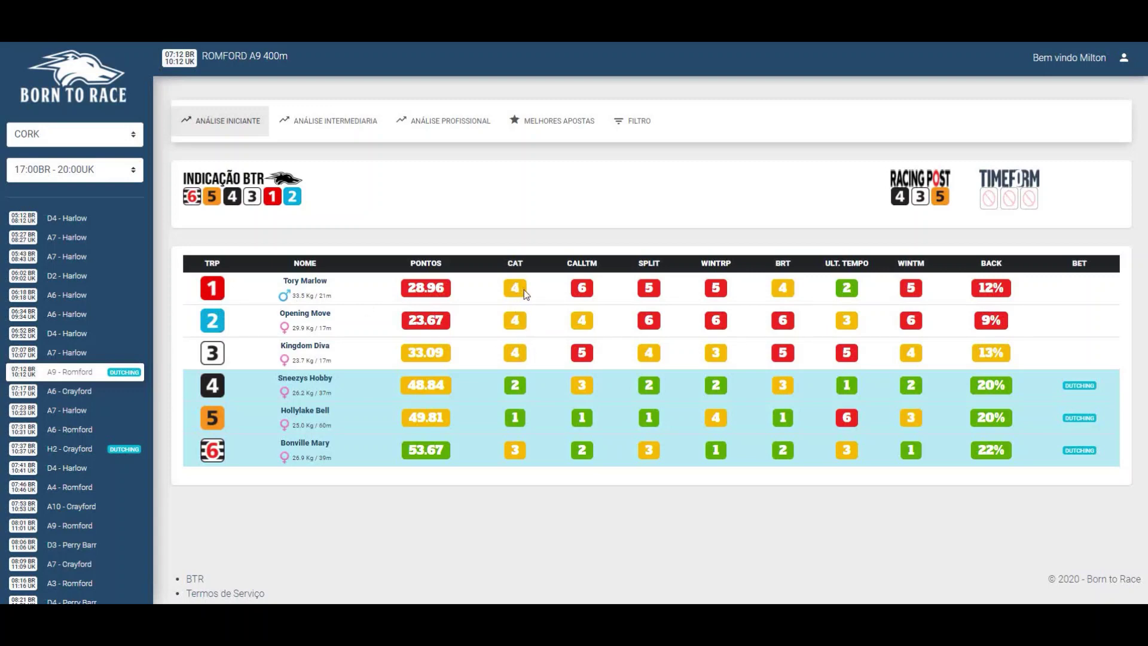
# Step: Examine the CAT scores of traps 2 and 3 in the professional analysis and return to the beginner analysis
pyautogui.click(442, 123)
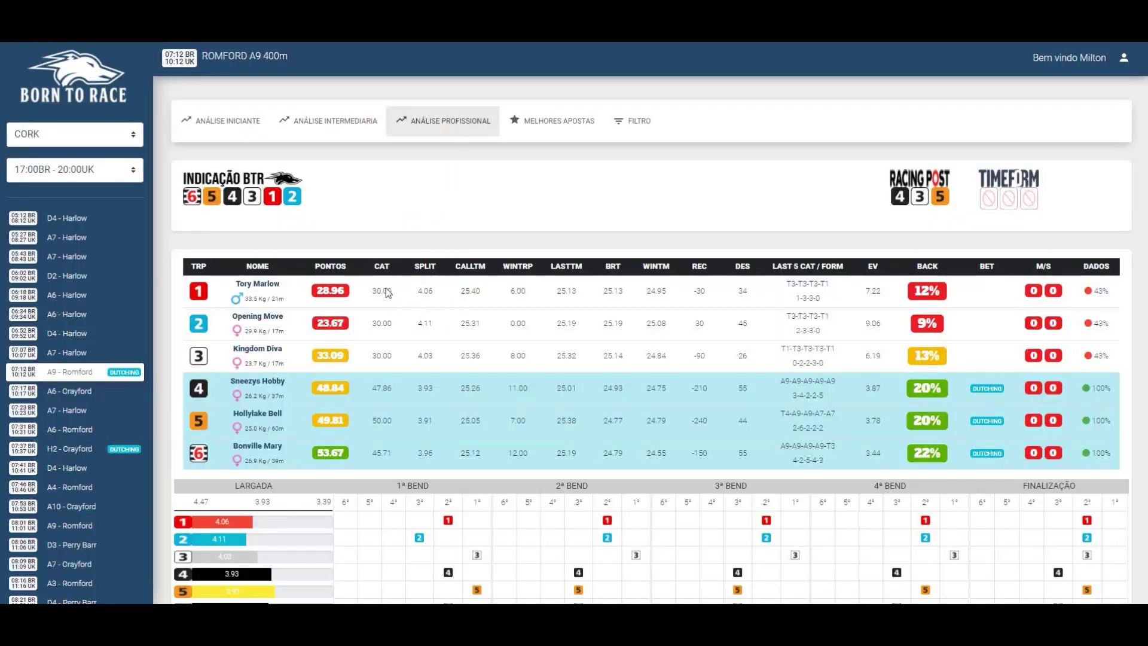
pyautogui.doubleClick(385, 336)
pyautogui.doubleClick(381, 356)
pyautogui.click(407, 208)
pyautogui.click(246, 124)
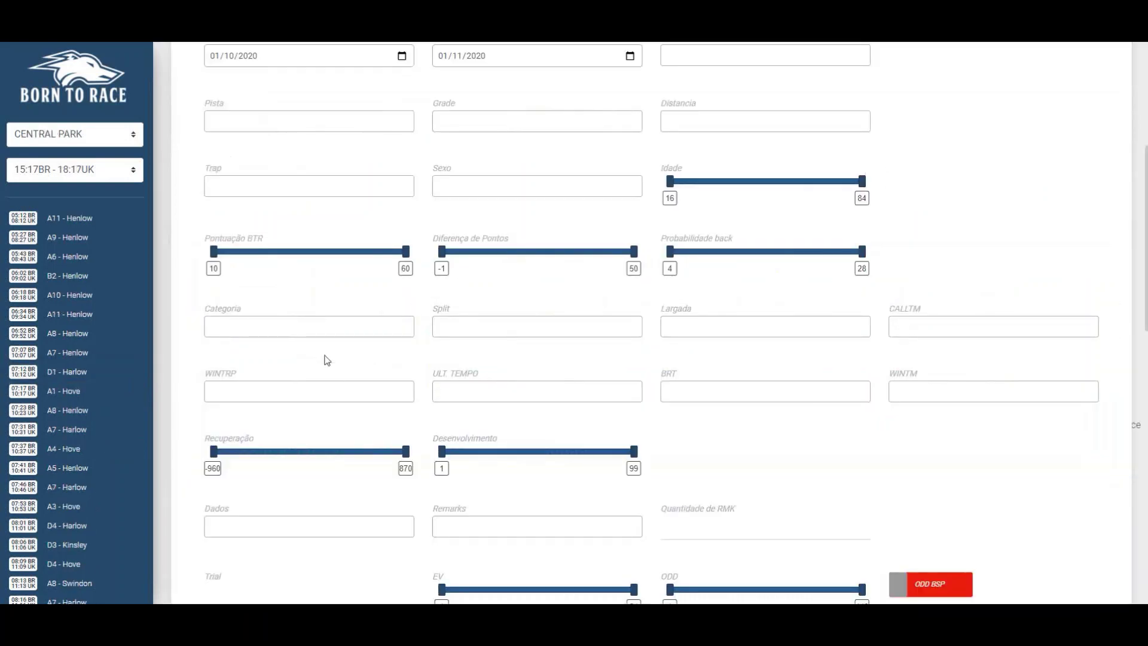
# Step: Set the Categoria filter to rankings 1, 2 and 3 and check the trap 6 dog's CAT ranking in the race analysis
pyautogui.click(293, 328)
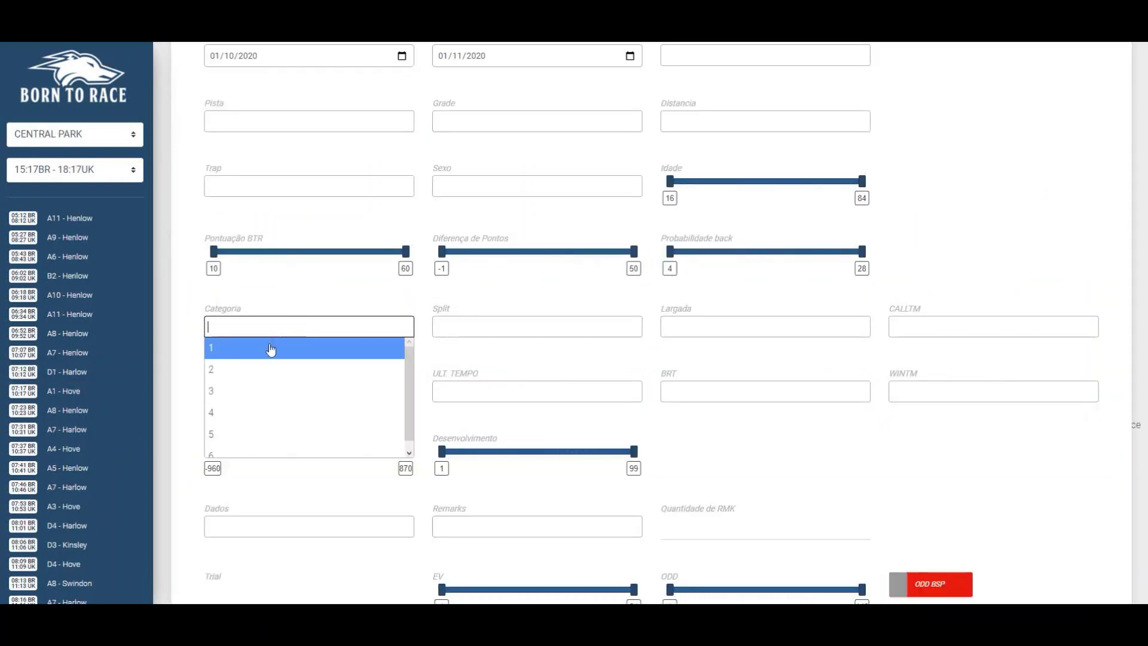
pyautogui.click(272, 348)
pyautogui.click(268, 329)
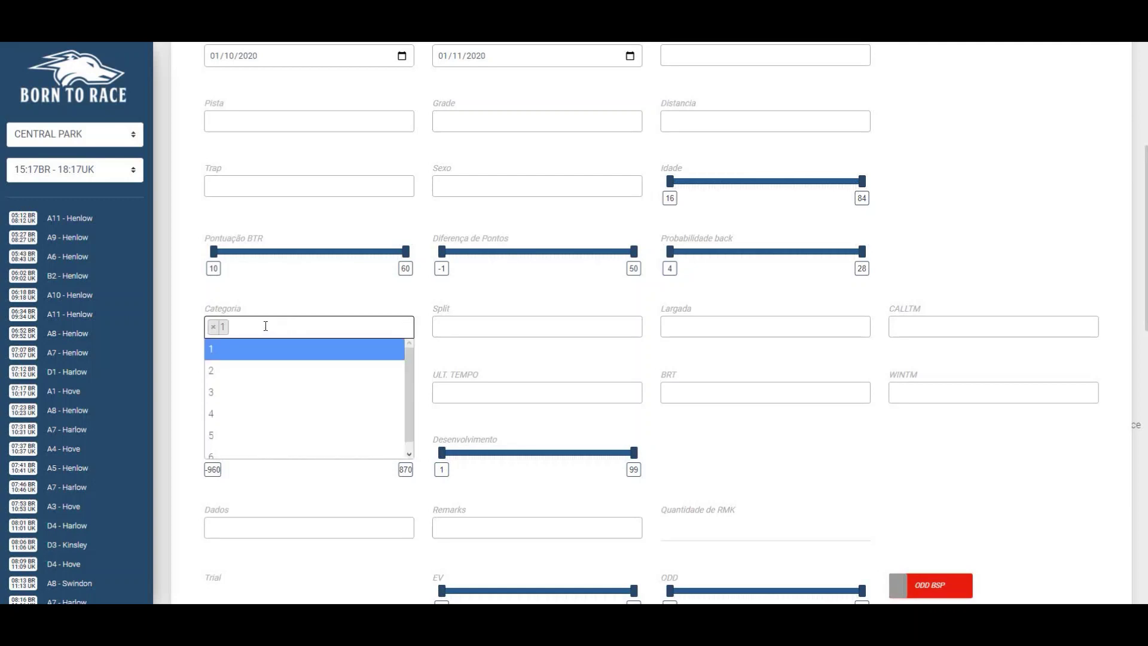
pyautogui.click(266, 370)
pyautogui.click(274, 330)
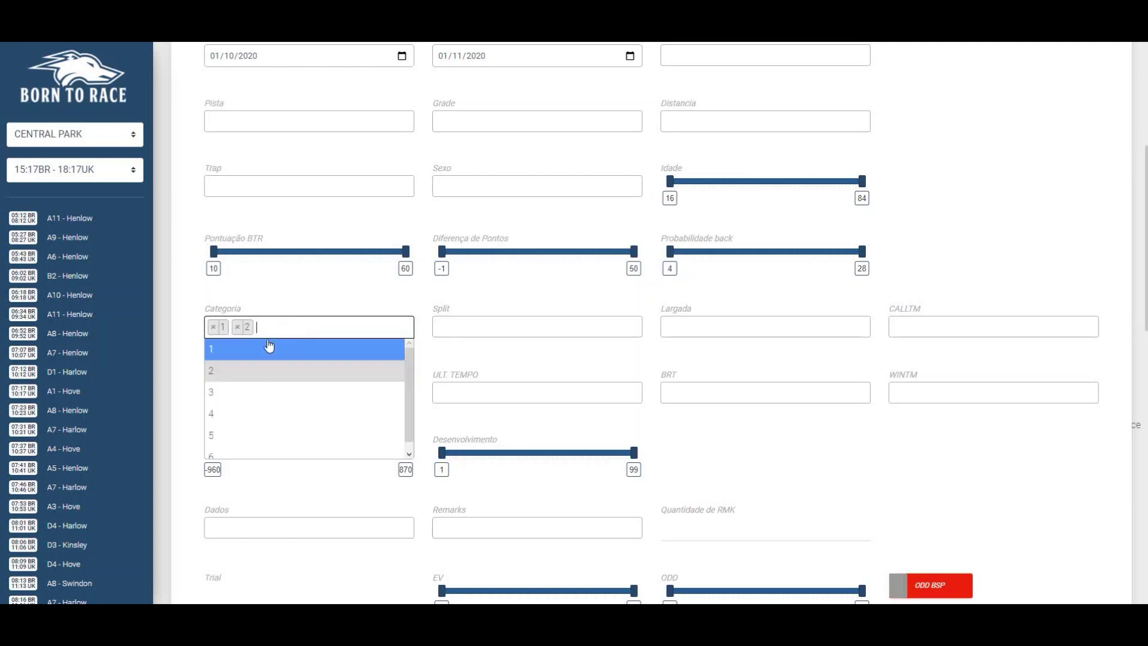
pyautogui.click(262, 392)
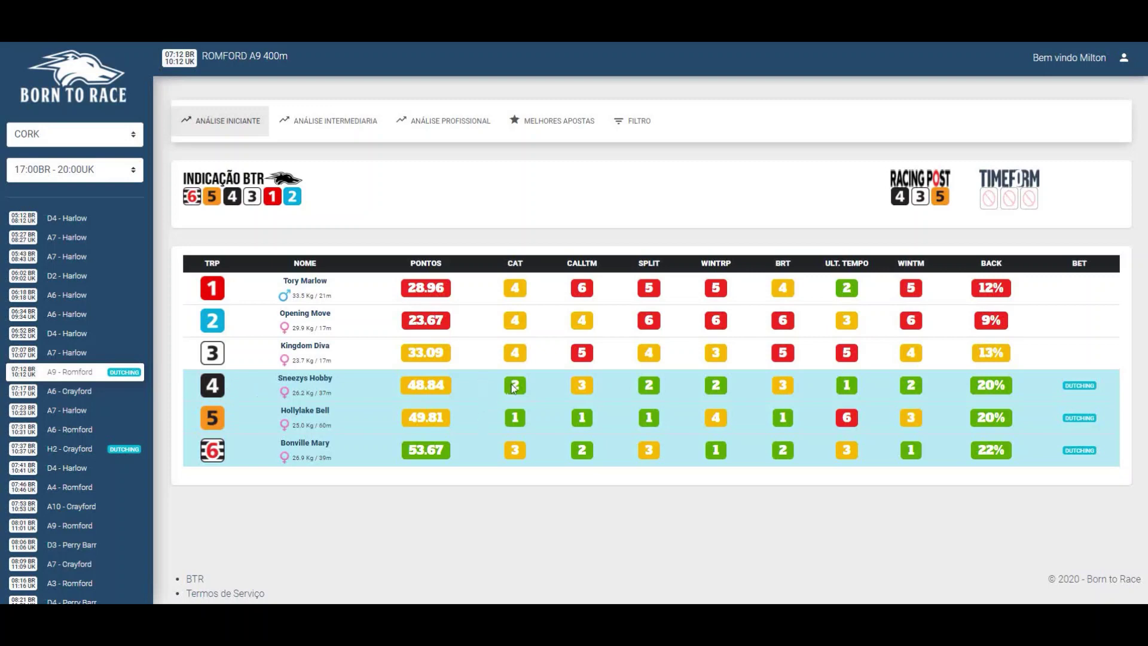
pyautogui.doubleClick(523, 451)
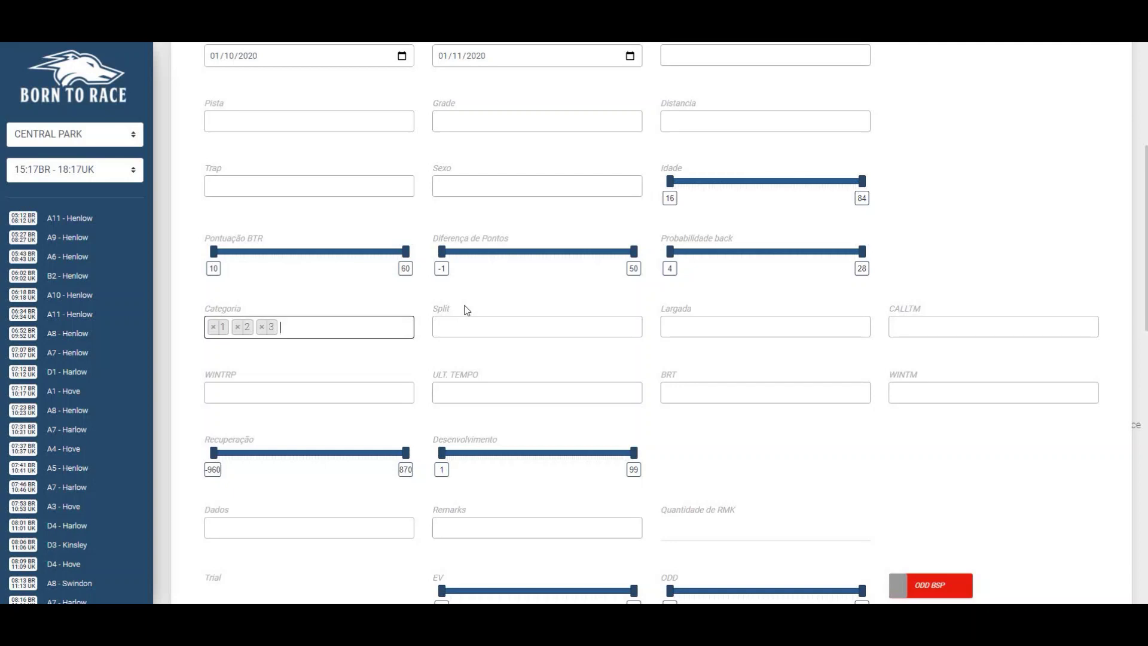
# Step: Set the Split filter to ranking 1
pyautogui.click(468, 323)
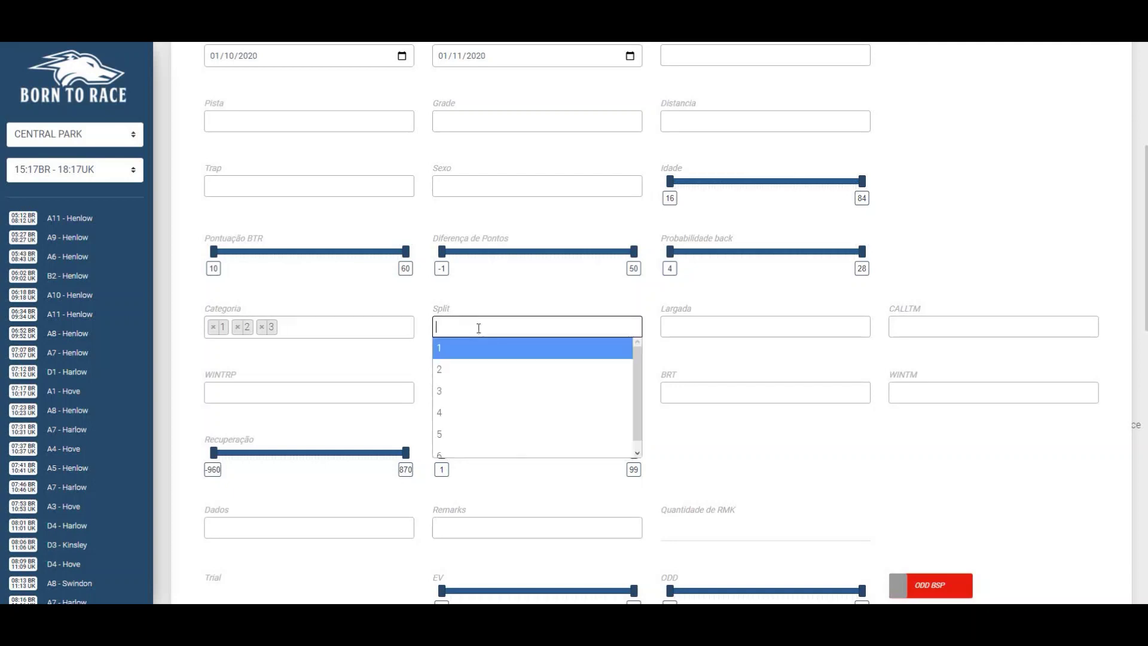
pyautogui.click(471, 349)
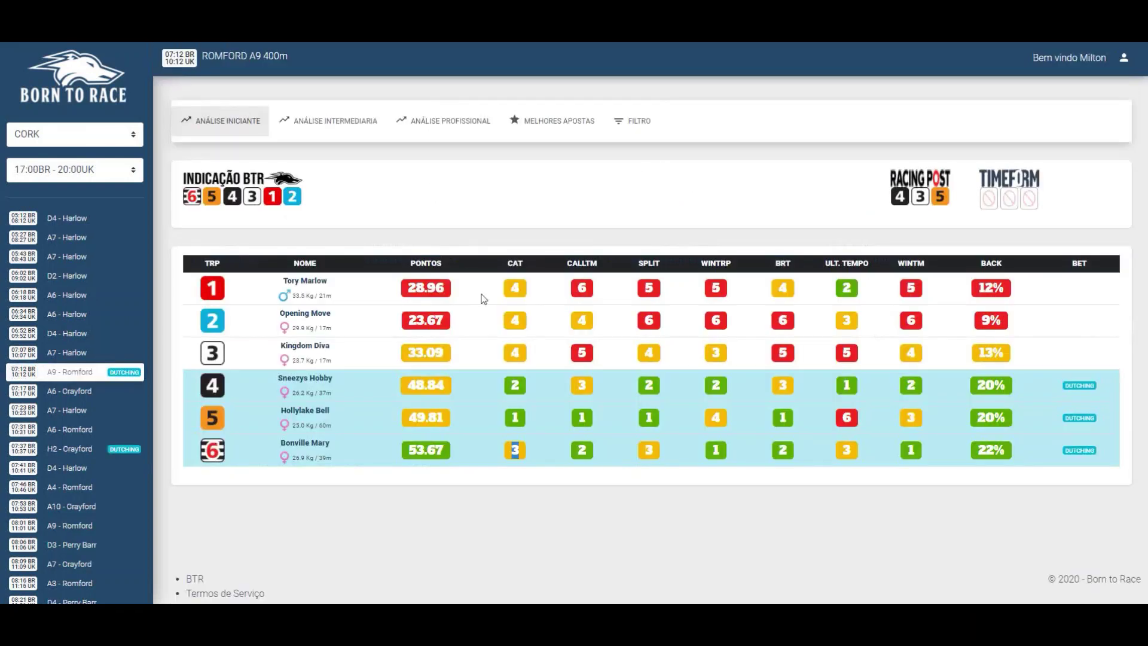
# Step: Compare the CALLTM rankings of all six traps in the Romford A9 beginner analysis
pyautogui.click(582, 417)
pyautogui.doubleClick(582, 449)
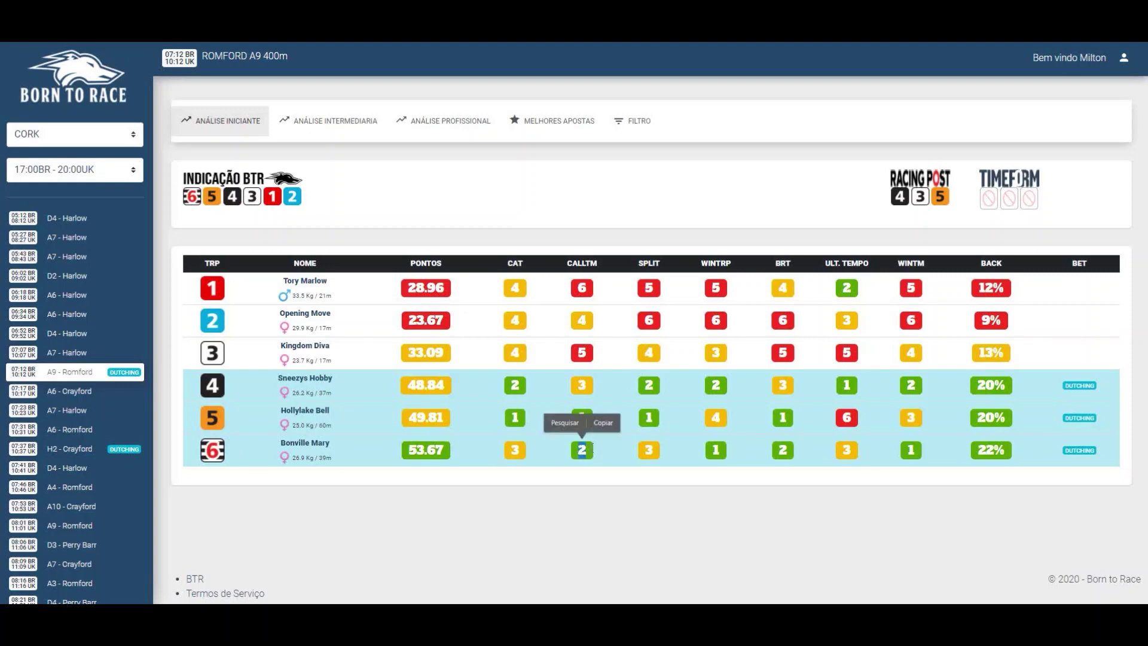
pyautogui.click(584, 387)
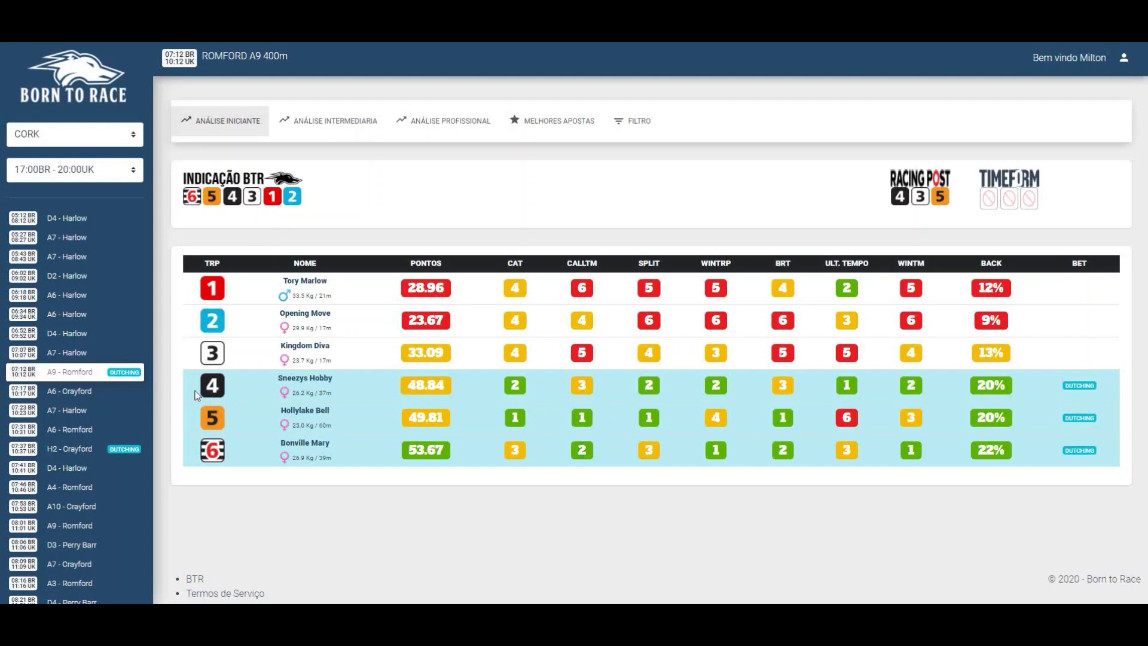
pyautogui.doubleClick(582, 450)
pyautogui.click(581, 389)
pyautogui.doubleClick(582, 386)
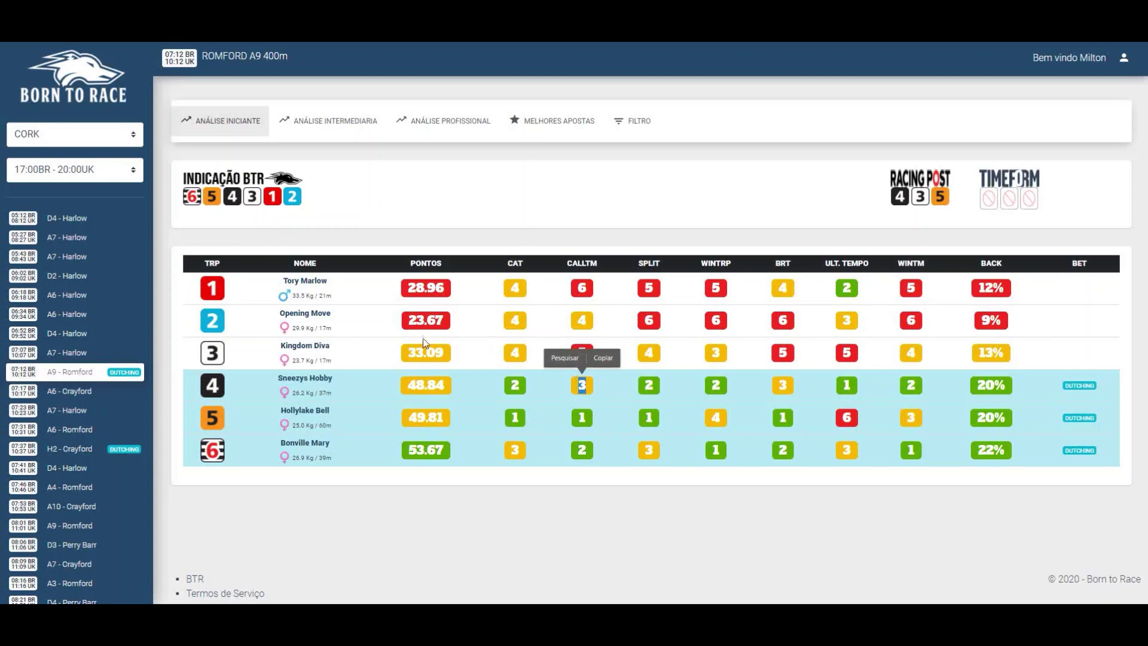
pyautogui.doubleClick(649, 321)
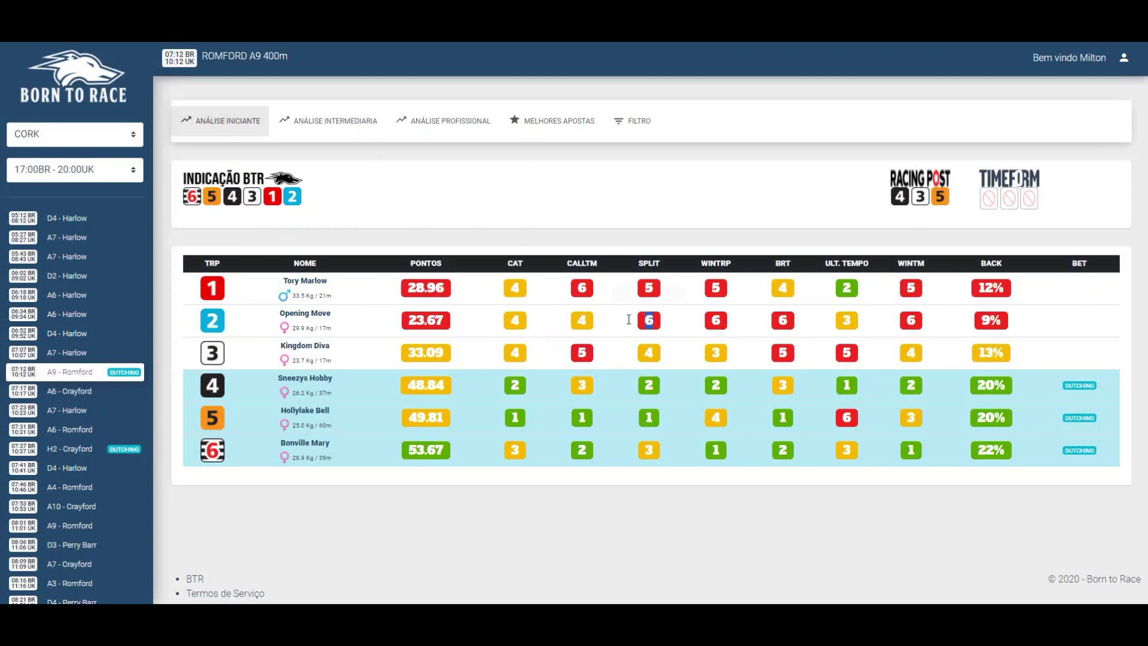
pyautogui.doubleClick(582, 323)
pyautogui.doubleClick(581, 353)
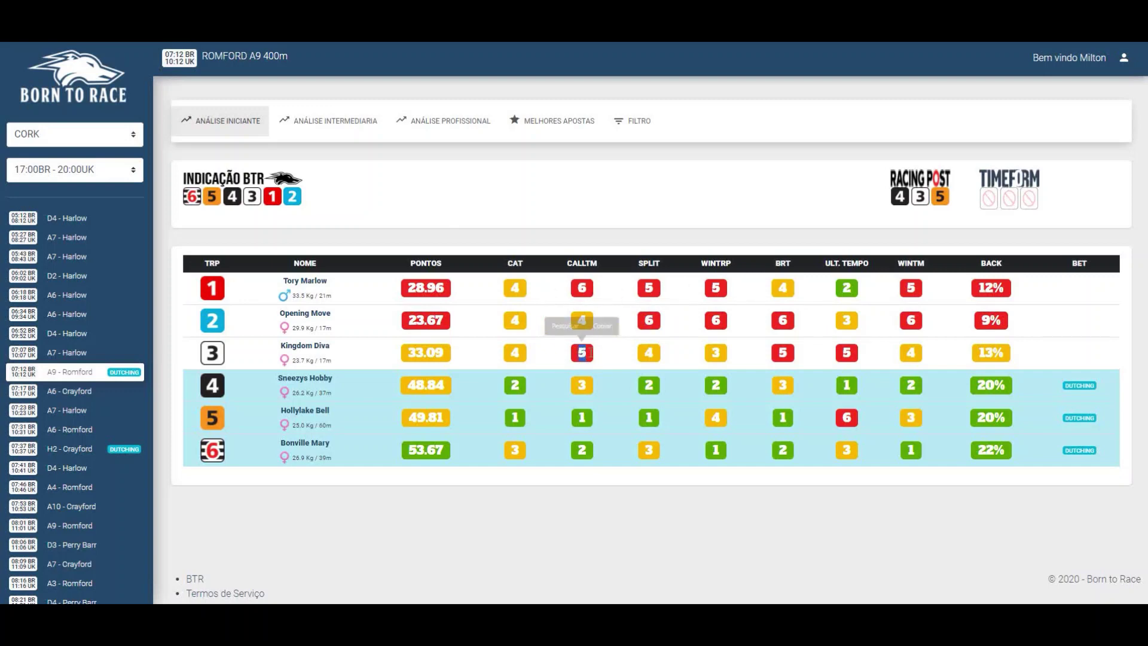
pyautogui.click(583, 288)
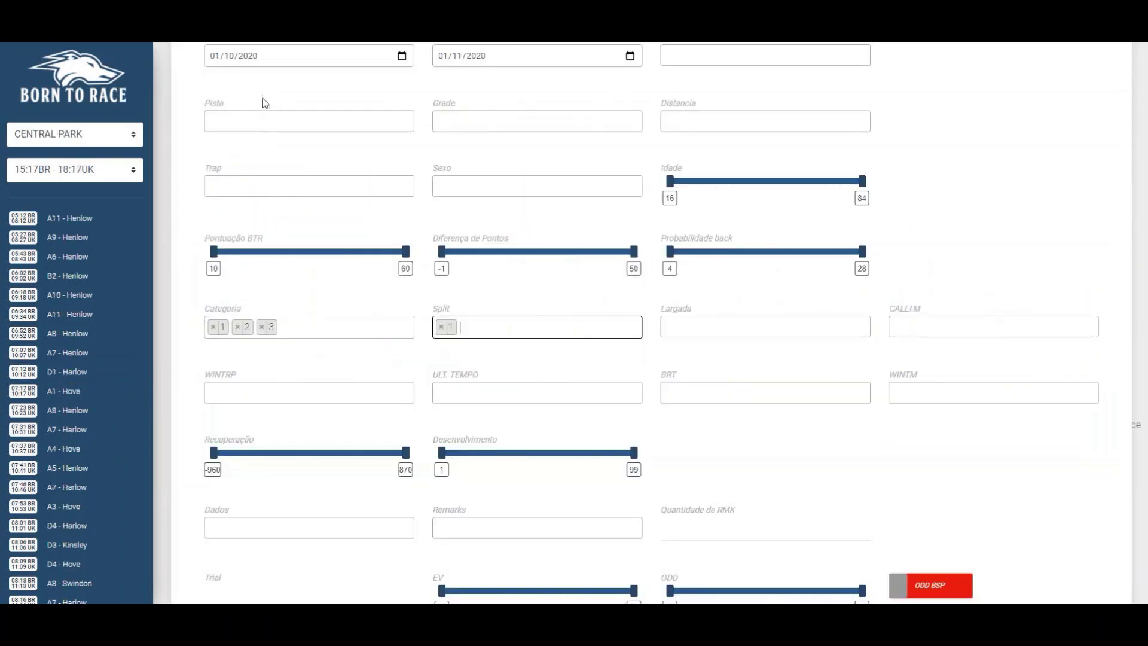
# Step: Examine the Largada filter's options from -3 to 3 and read the criterion's description
pyautogui.click(707, 326)
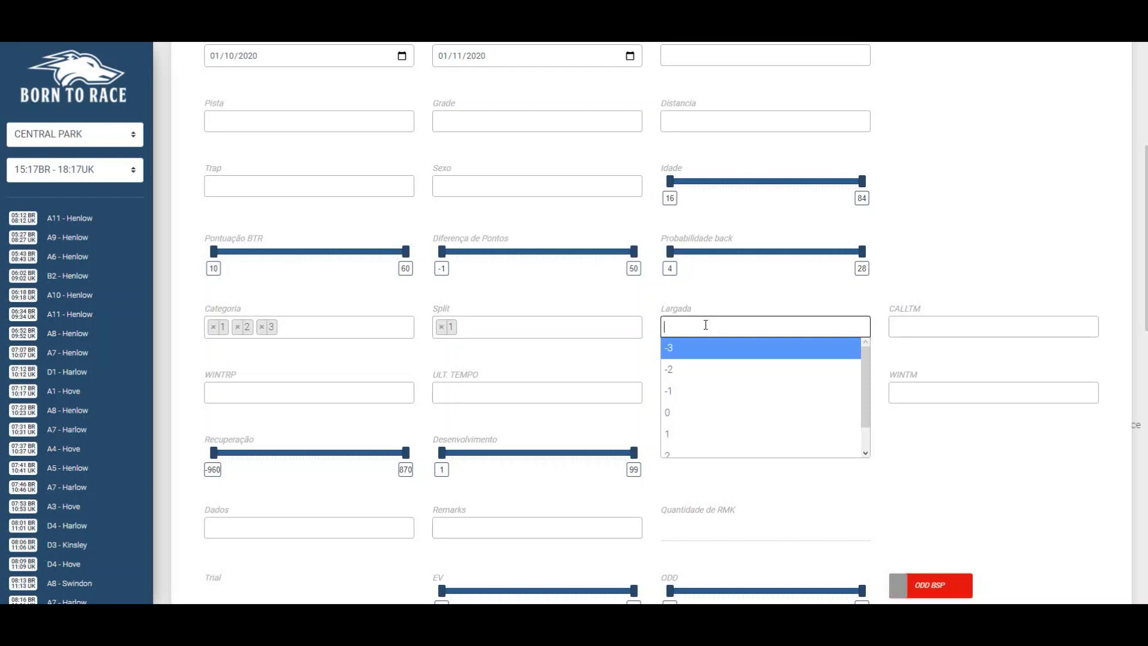
pyautogui.click(706, 324)
pyautogui.click(699, 325)
pyautogui.scroll(-1, 724, 442)
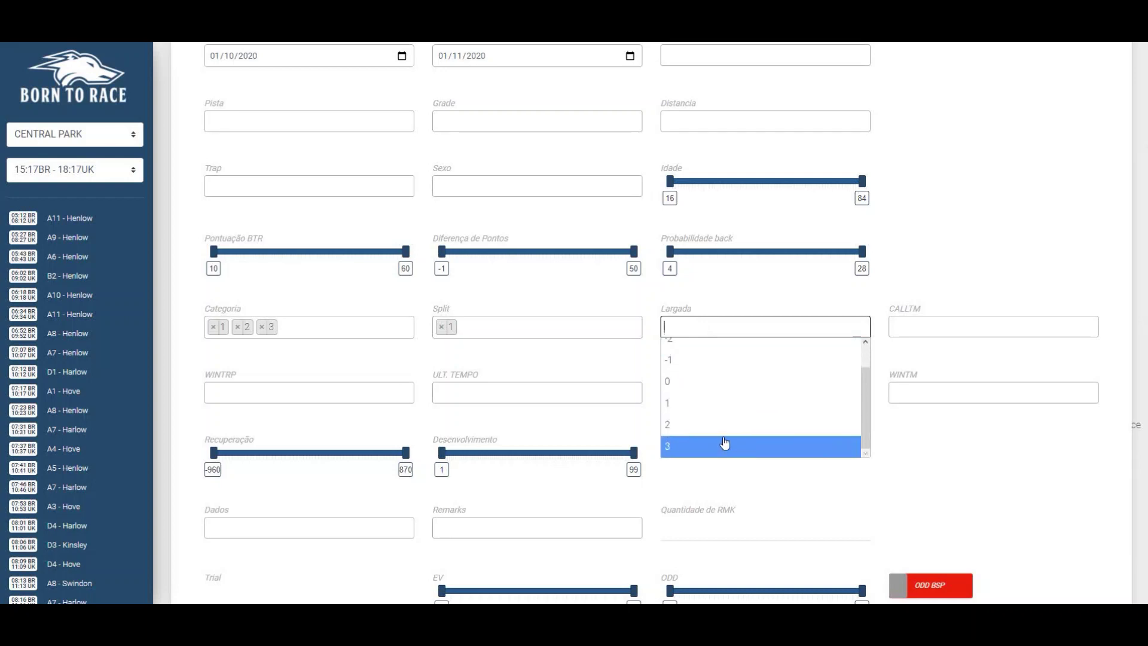
pyautogui.scroll(1, 688, 353)
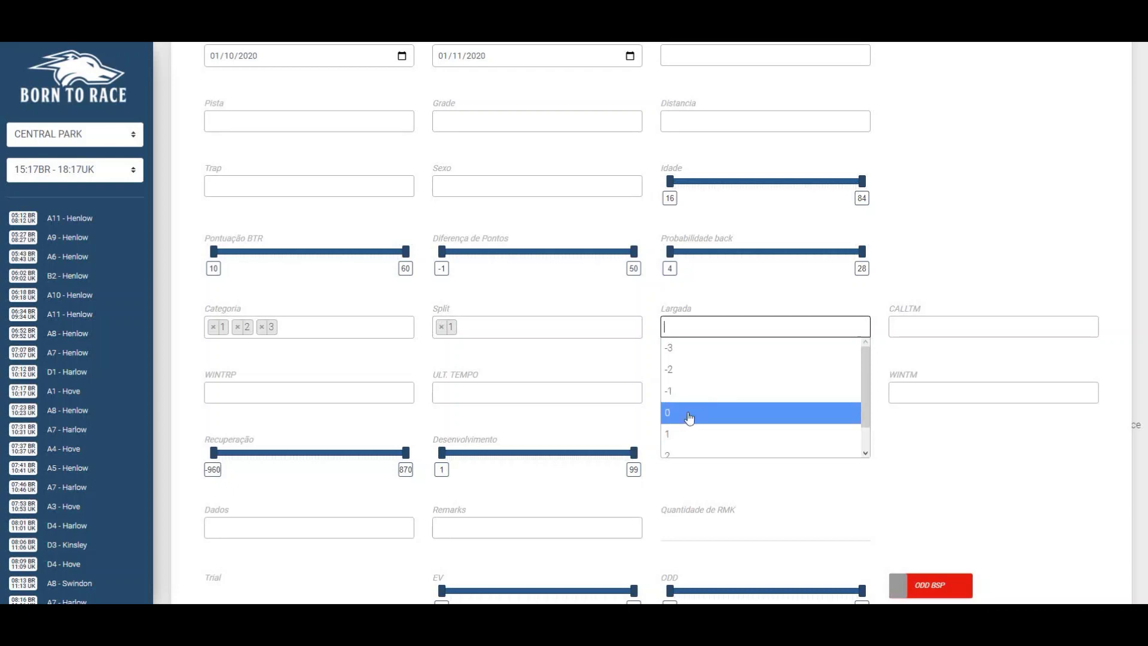
pyautogui.scroll(-1, 690, 417)
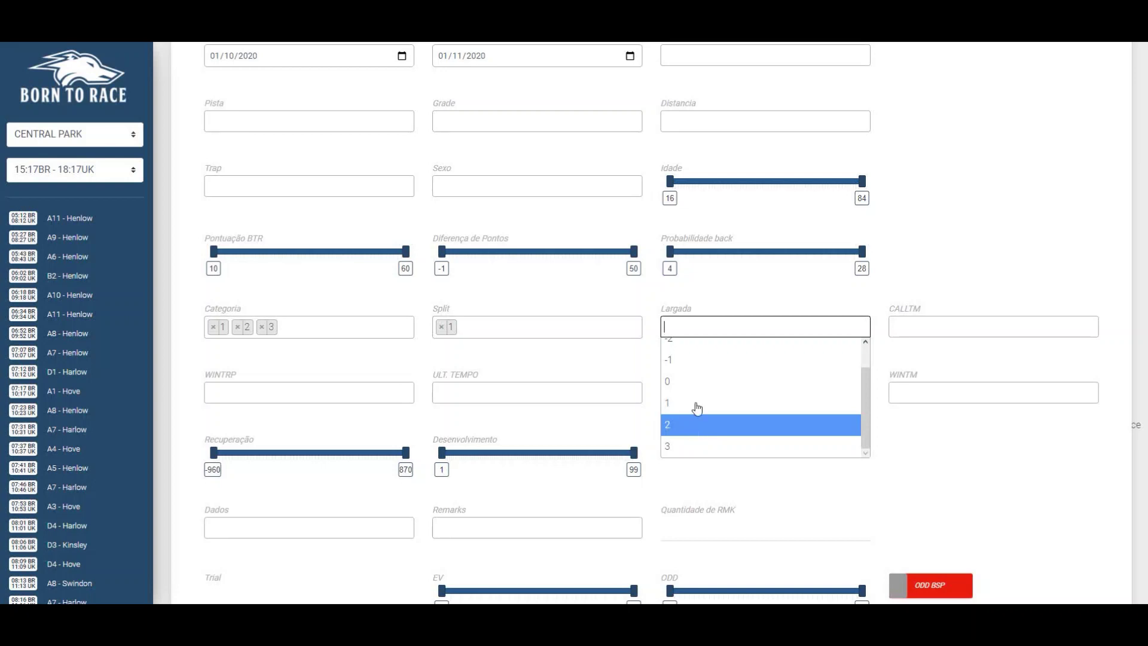
pyautogui.click(673, 305)
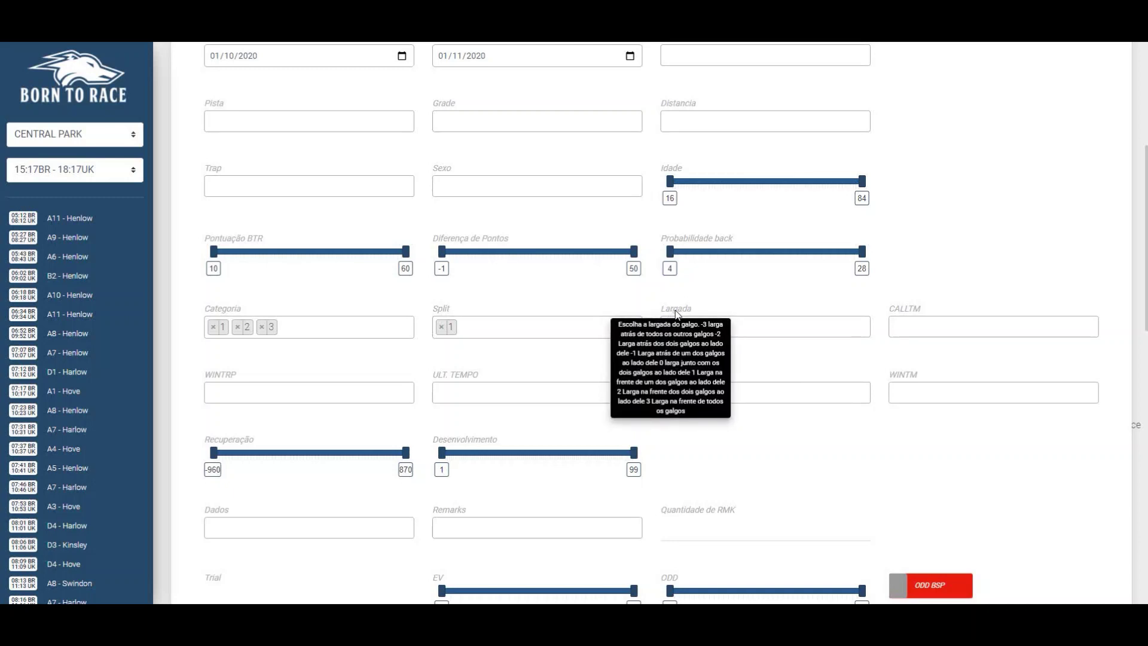
# Step: Read the CALLTM criterion's description and set its filter to ranking 1
pyautogui.moveTo(905, 312)
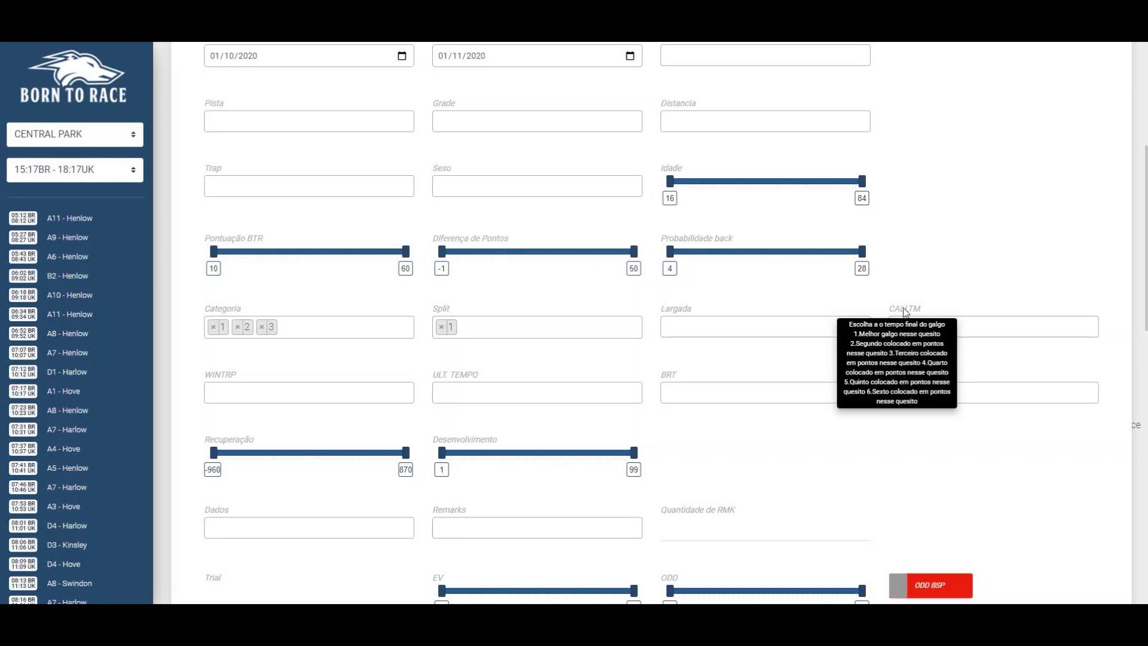
pyautogui.click(920, 328)
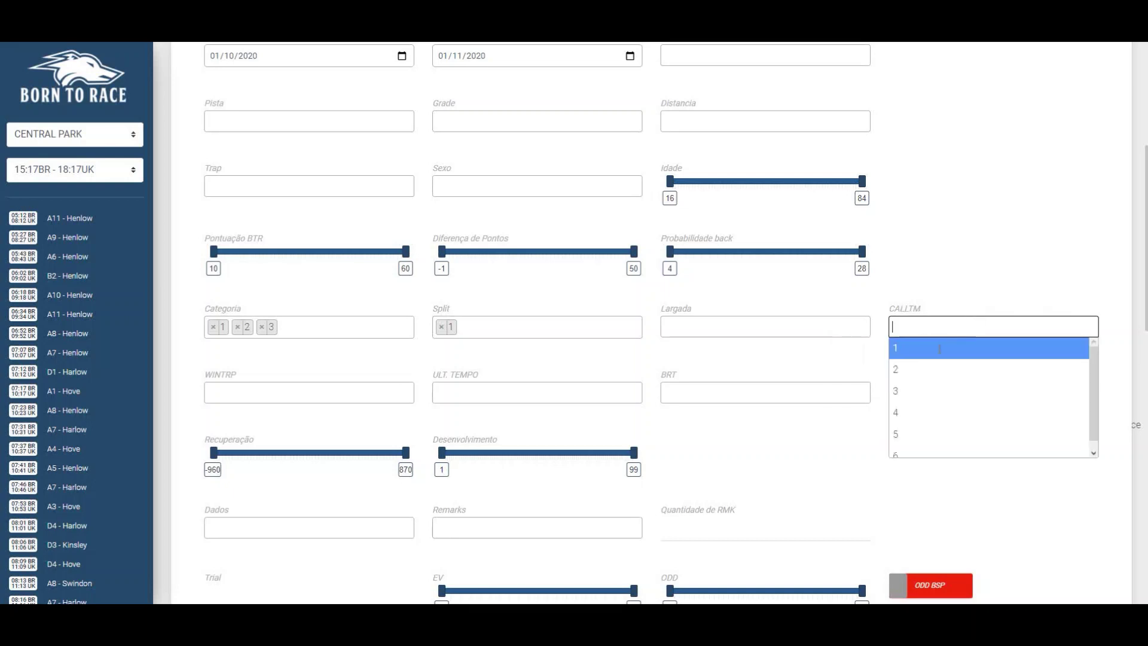
pyautogui.click(931, 342)
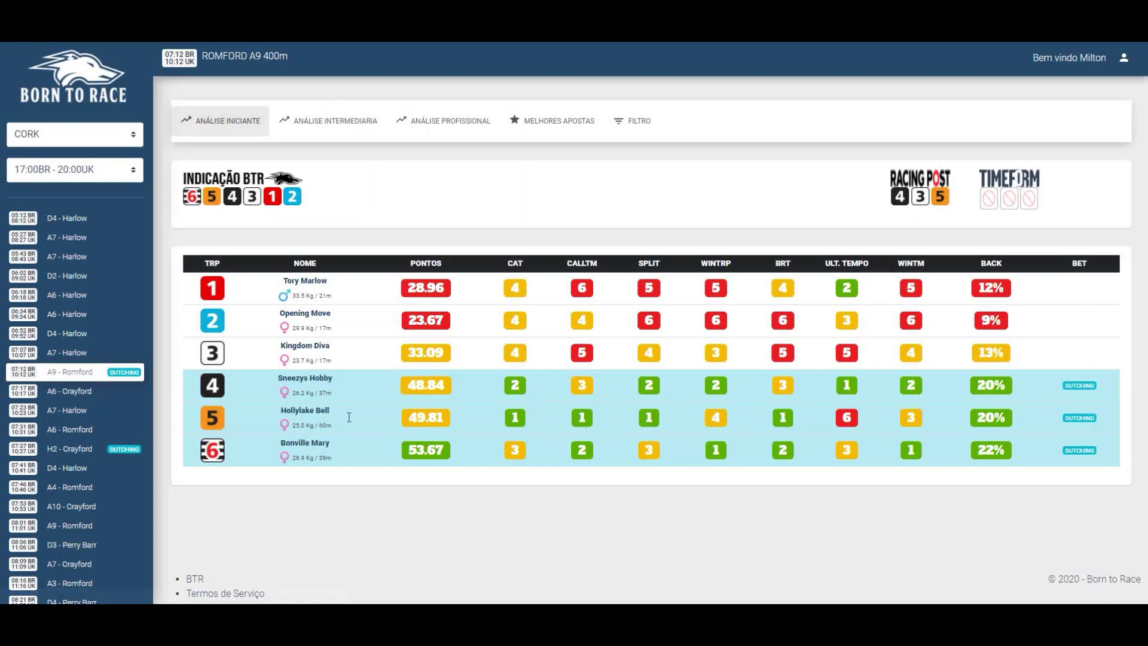
# Step: Compare the trap 5 dog's CALLTM and SPLIT rankings and the trap 6 dog's CALLTM ranking in the Romford A9 analysis
pyautogui.moveTo(590, 418); pyautogui.dragTo(569, 418)
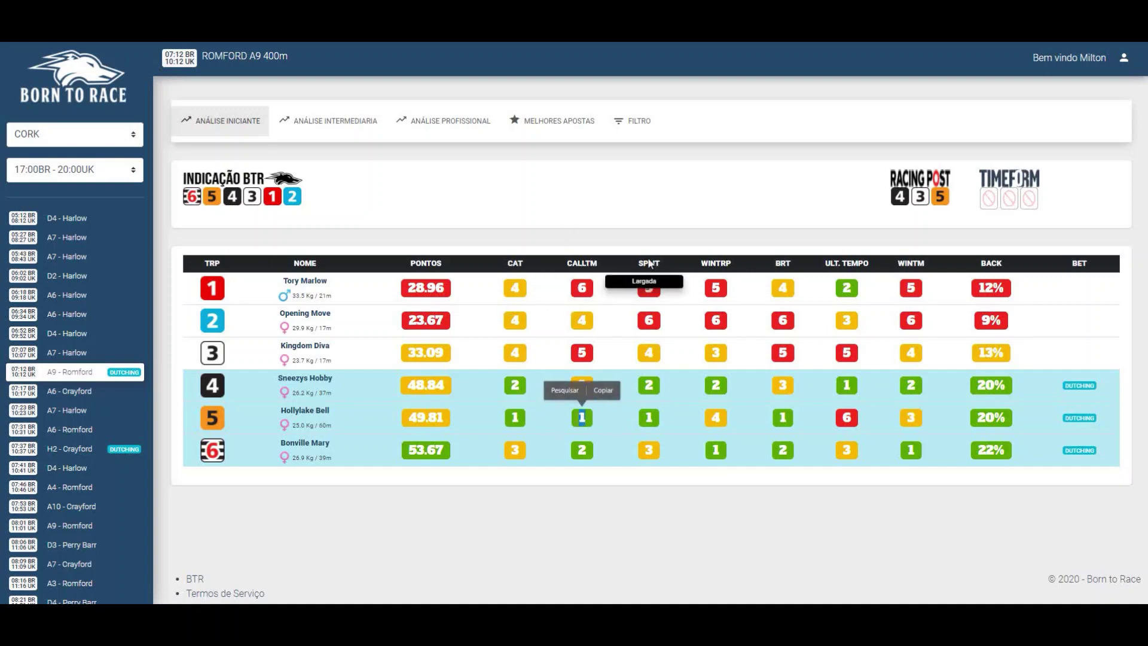
pyautogui.moveTo(654, 425); pyautogui.dragTo(644, 420)
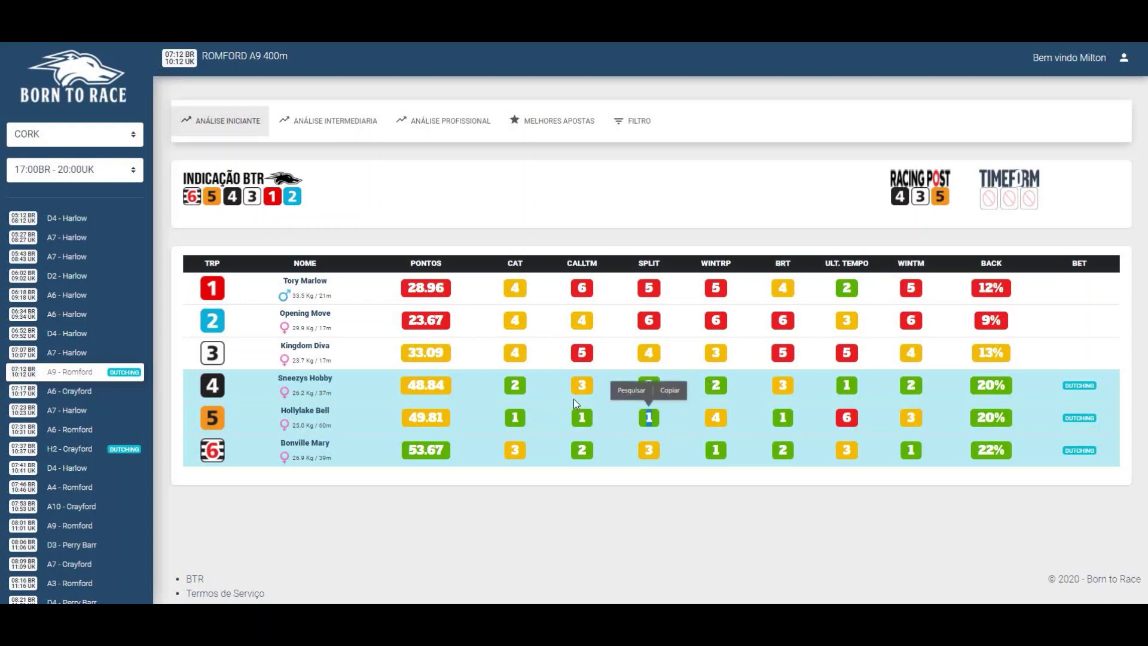
pyautogui.doubleClick(582, 417)
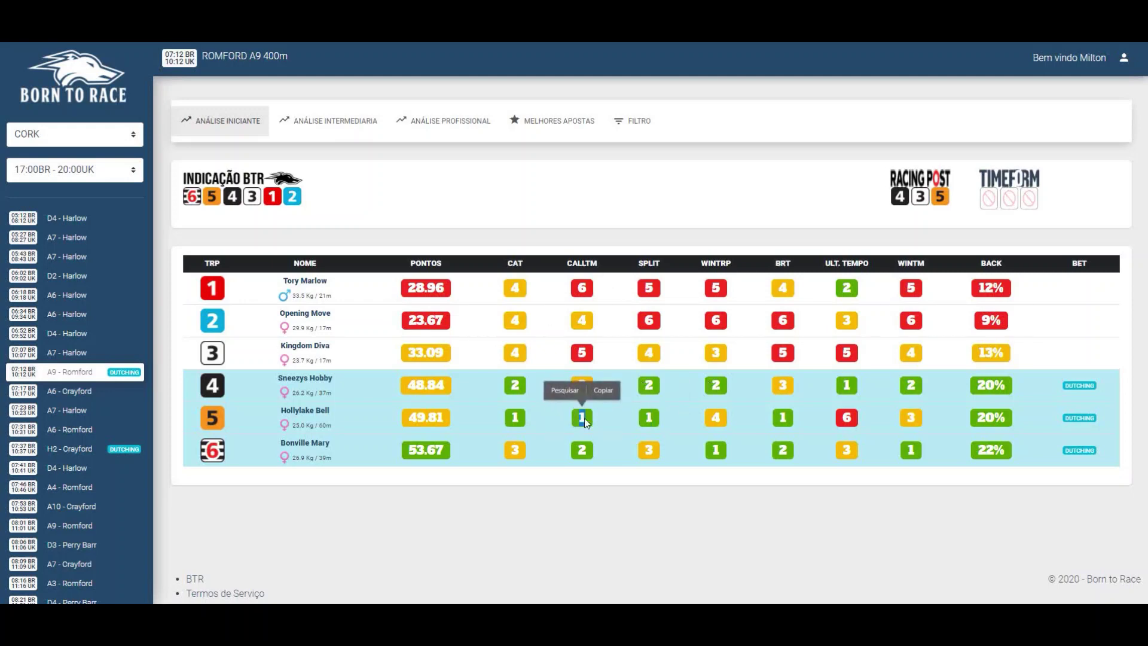
pyautogui.doubleClick(586, 449)
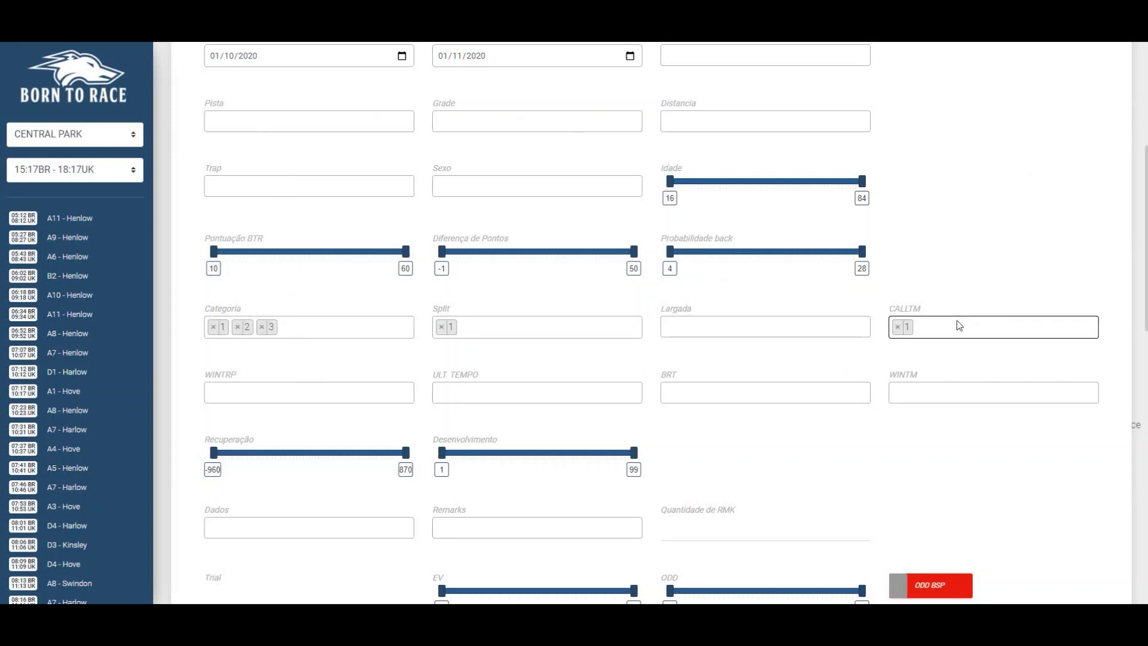
# Step: Add ranking 2 to the CALLTM filter
pyautogui.click(959, 326)
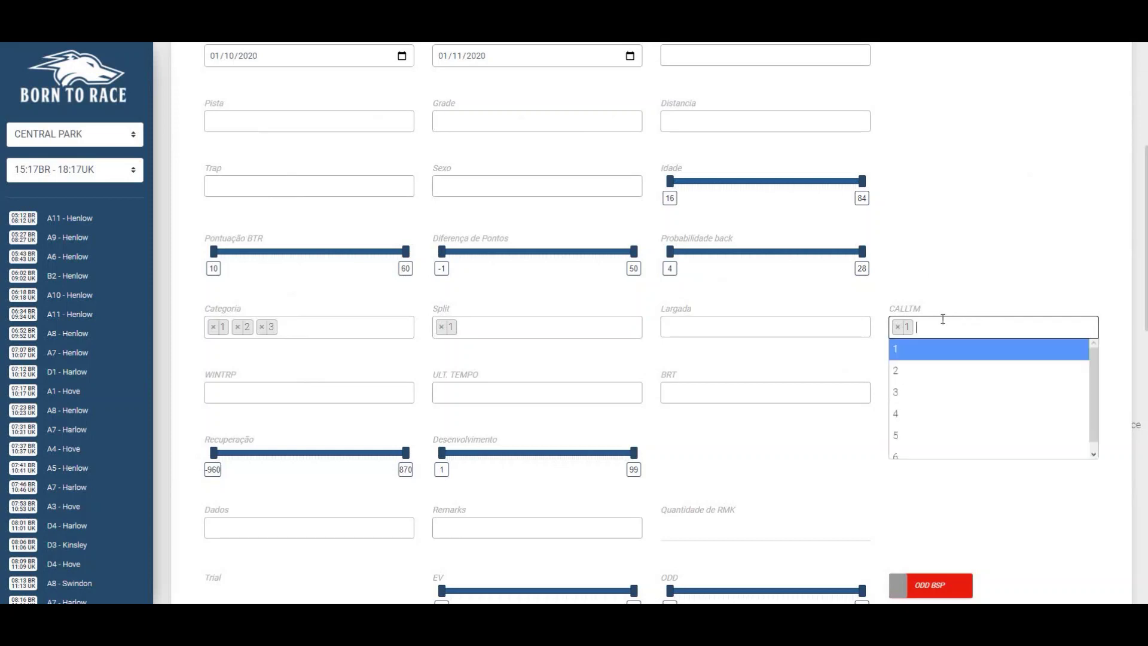
pyautogui.click(930, 375)
pyautogui.click(959, 333)
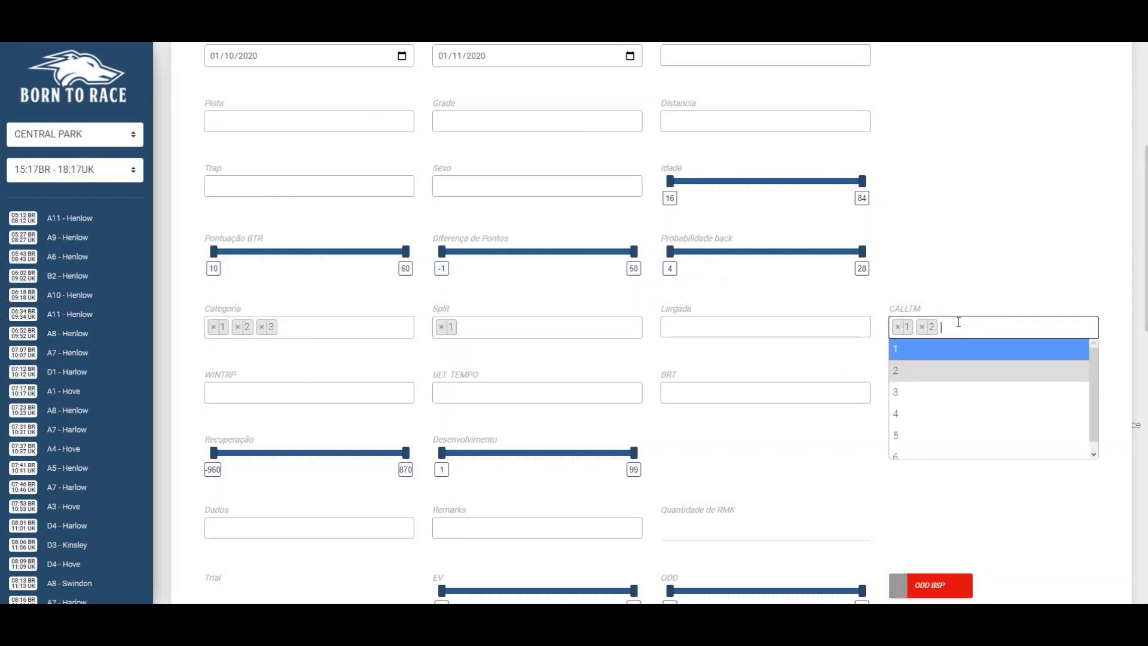
pyautogui.click(961, 327)
# Step: Clear the Split filter and set the WINTRP filter to rankings 1 and 2
pyautogui.click(282, 396)
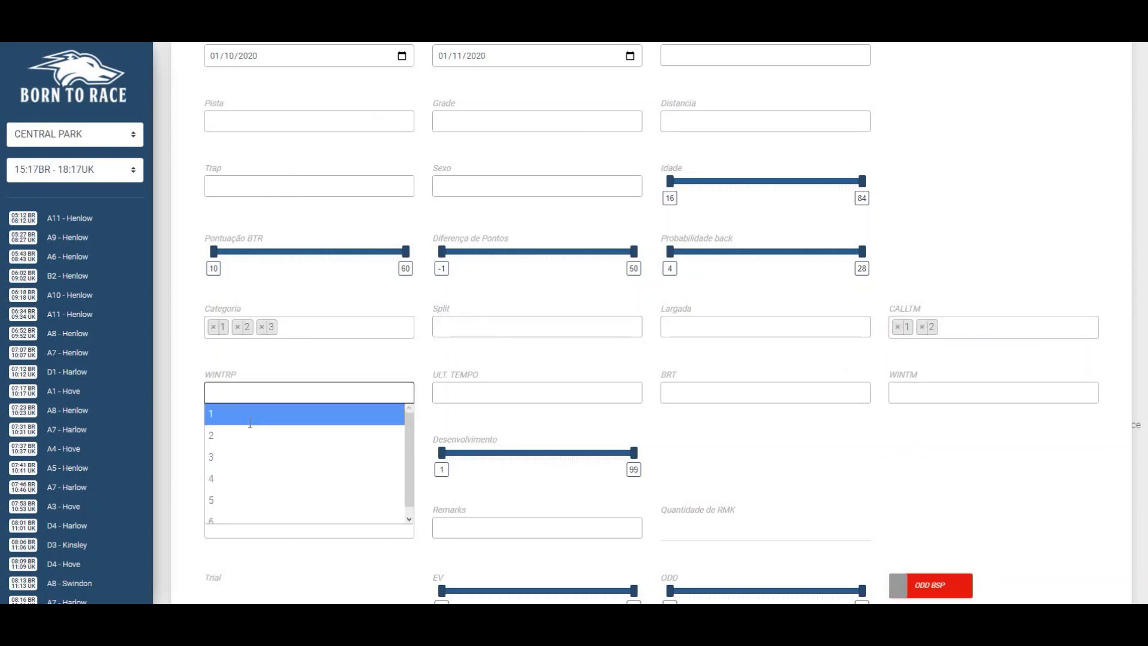
pyautogui.click(287, 414)
pyautogui.click(296, 400)
pyautogui.click(278, 439)
pyautogui.moveTo(217, 379)
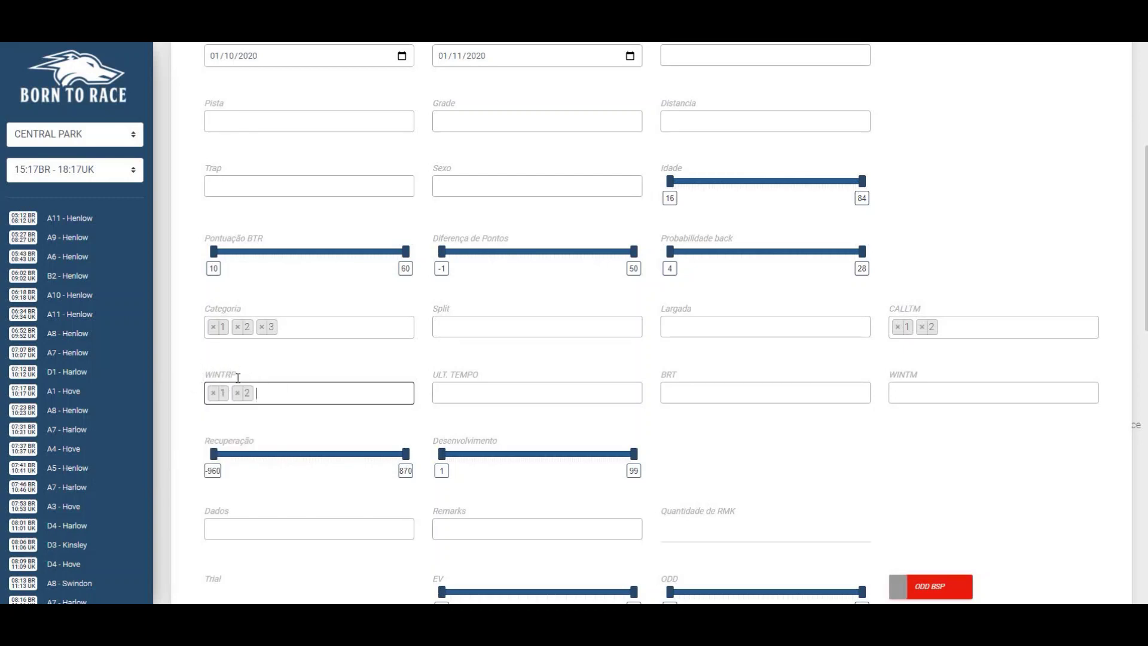
# Step: Examine the ULT. TEMPO filter's options and check the trap 4 dog's ULT. TEMPO ranking in the Romford A9 analysis
pyautogui.click(460, 399)
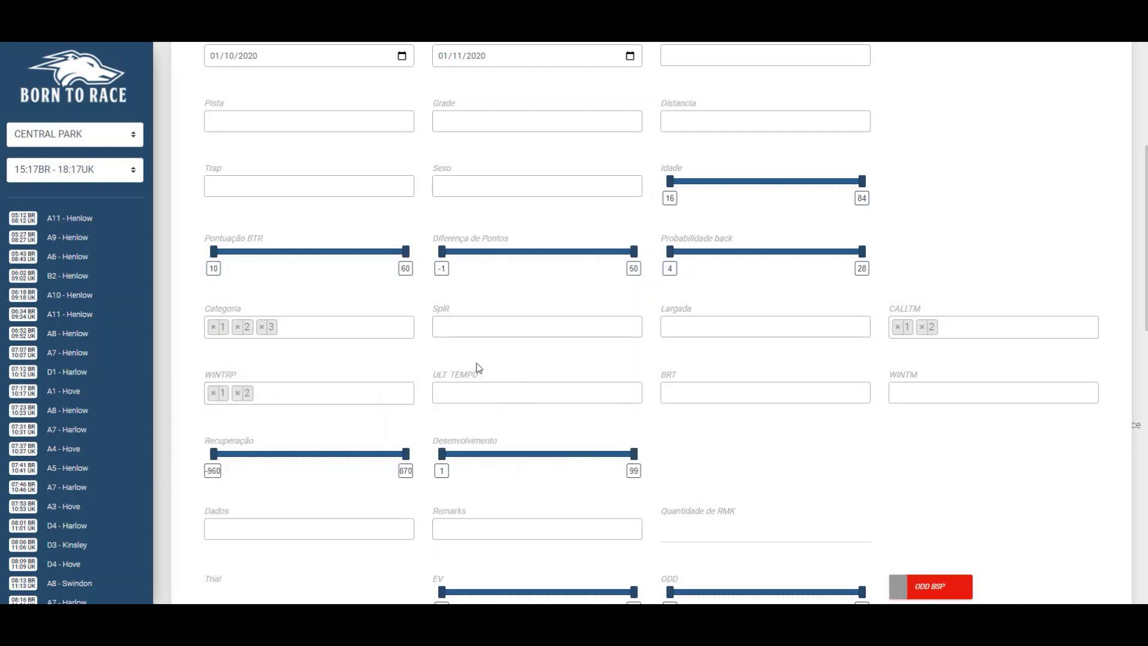
pyautogui.click(530, 390)
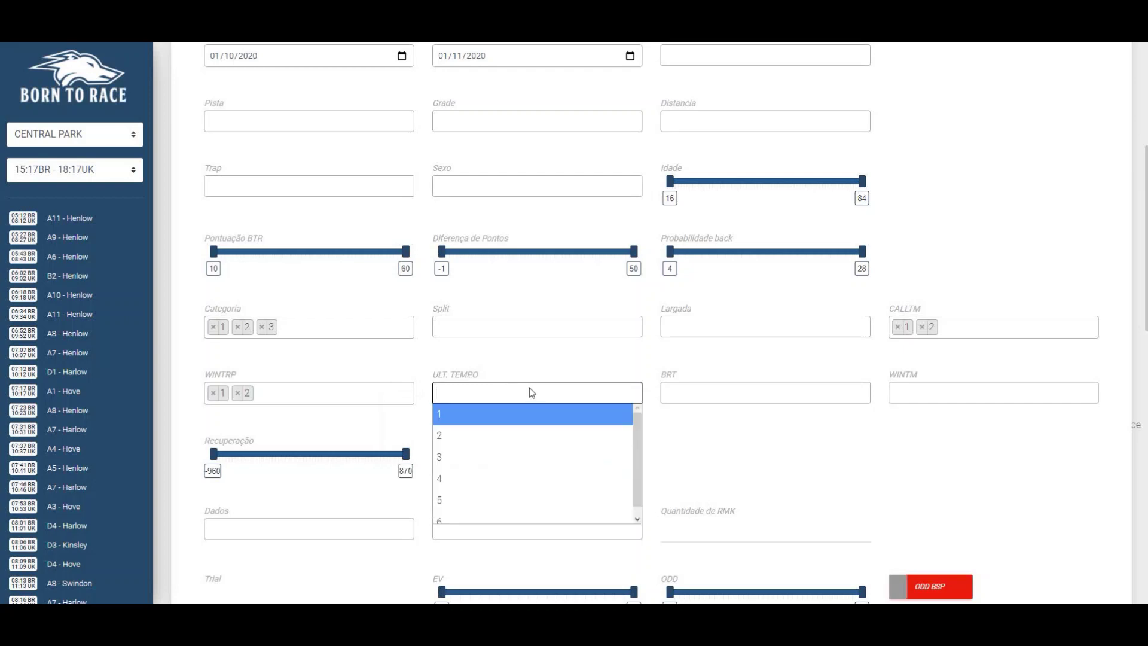
pyautogui.click(516, 360)
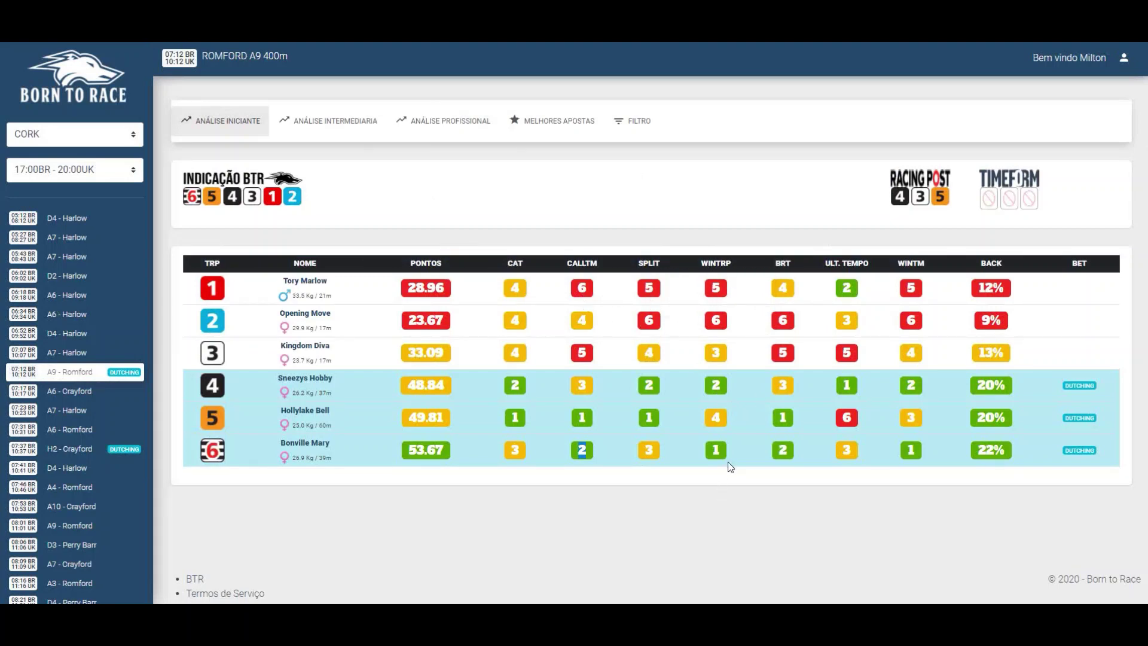
pyautogui.doubleClick(852, 393)
pyautogui.click(845, 382)
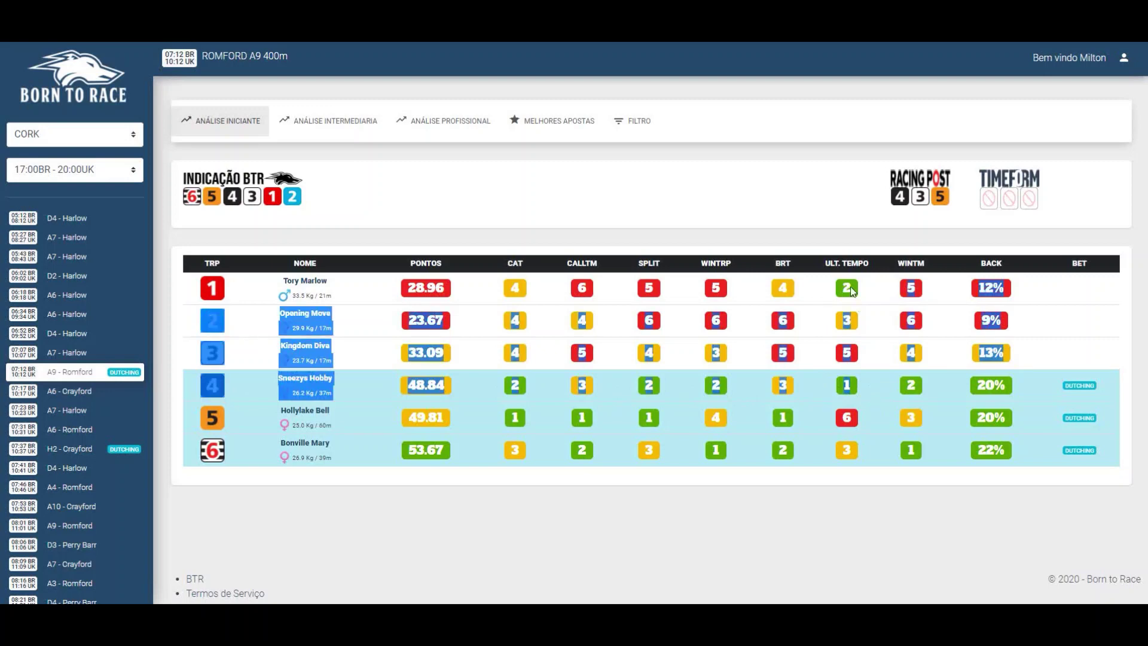
pyautogui.doubleClick(846, 385)
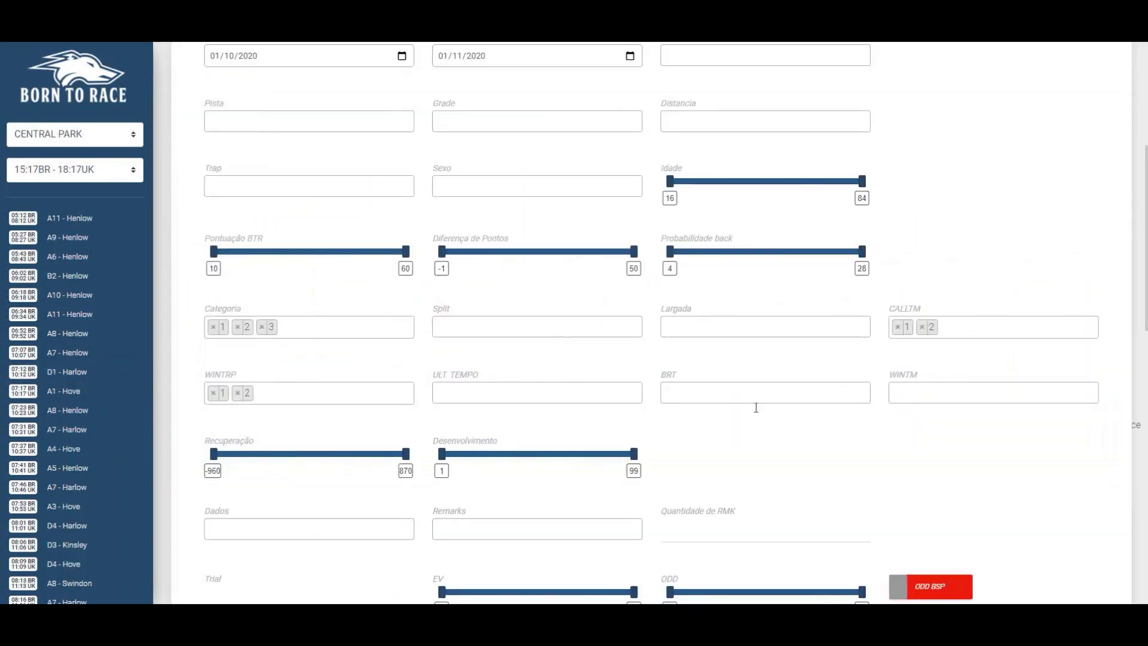
# Step: Set the BRT filter to ranking 1 and check the trap 5 dog's BRT ranking in the Romford A9 analysis
pyautogui.click(736, 394)
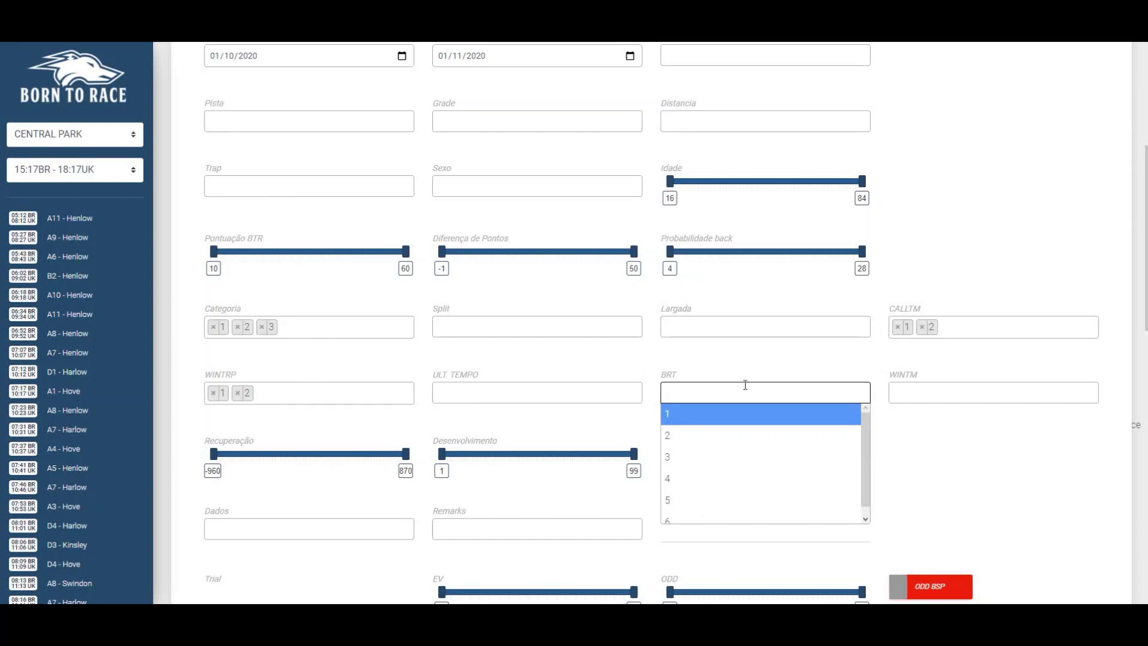
pyautogui.click(675, 413)
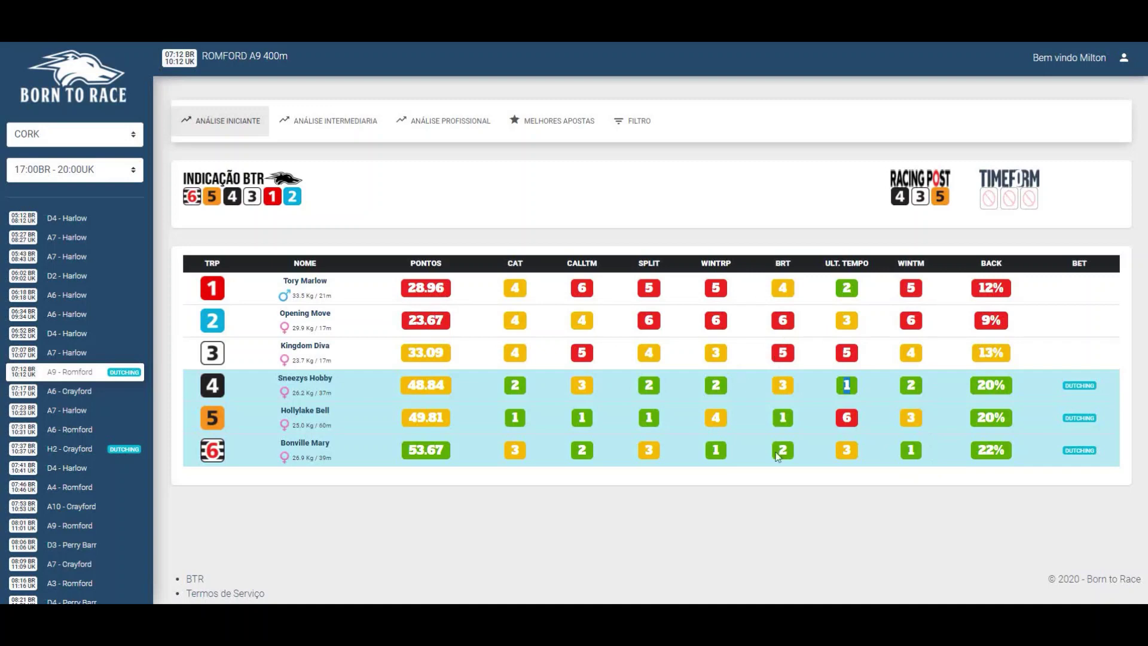
pyautogui.doubleClick(782, 417)
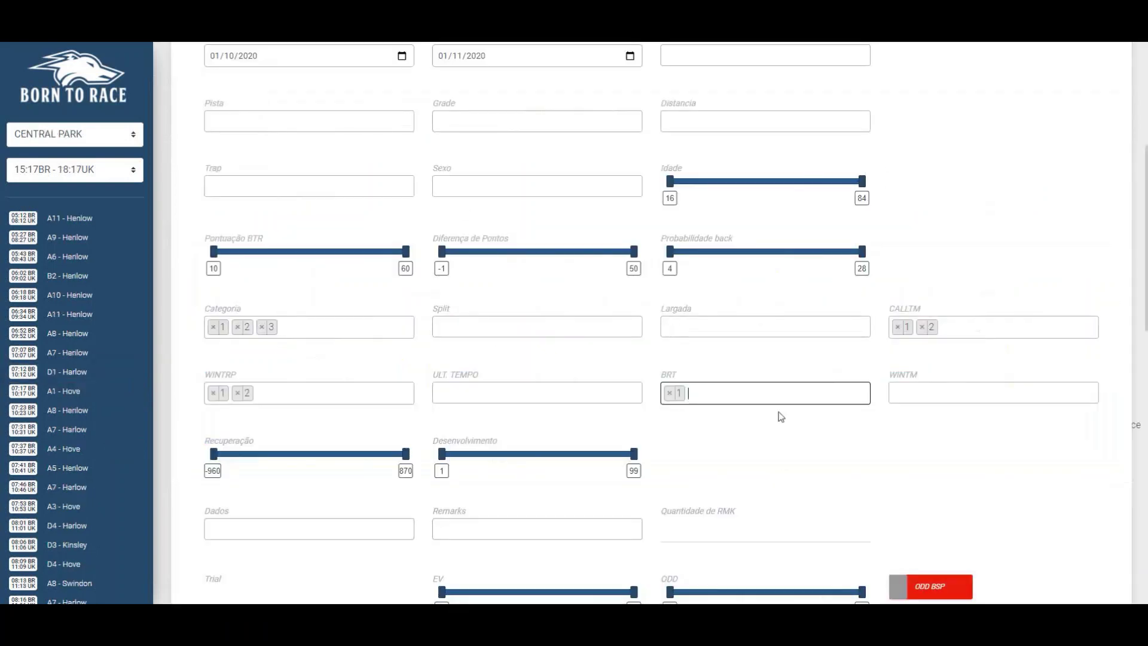
# Step: Read the WINTM criterion's description and examine the trap 6 dog's WINTM ranking and time in the Romford A9 beginner and professional analyses
pyautogui.click(959, 395)
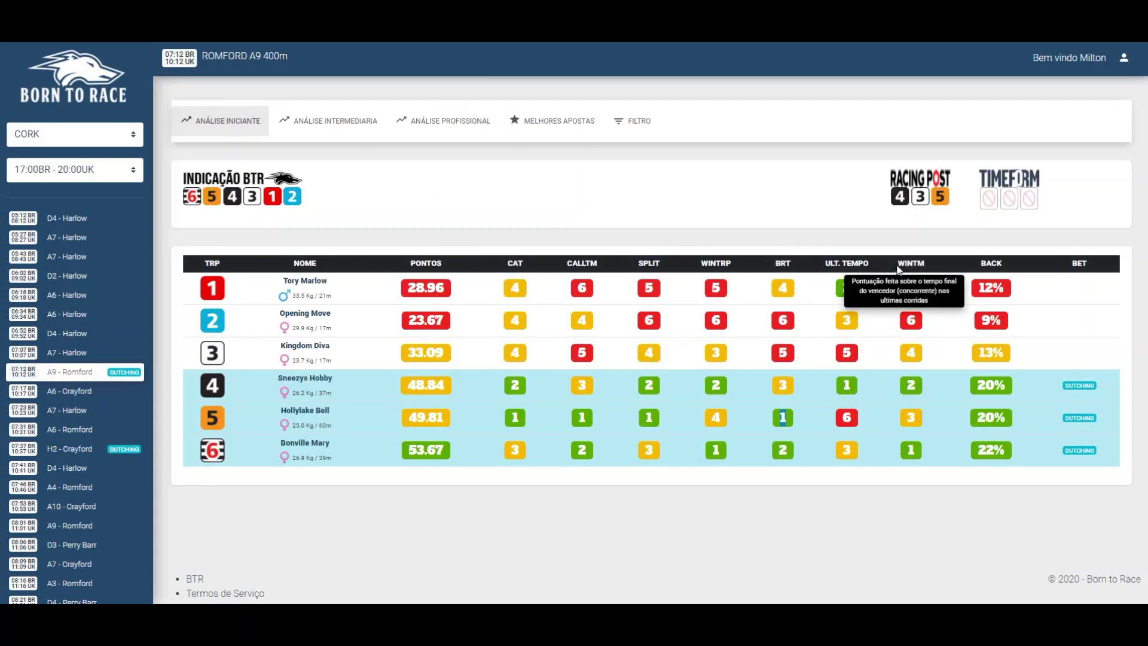
pyautogui.doubleClick(909, 452)
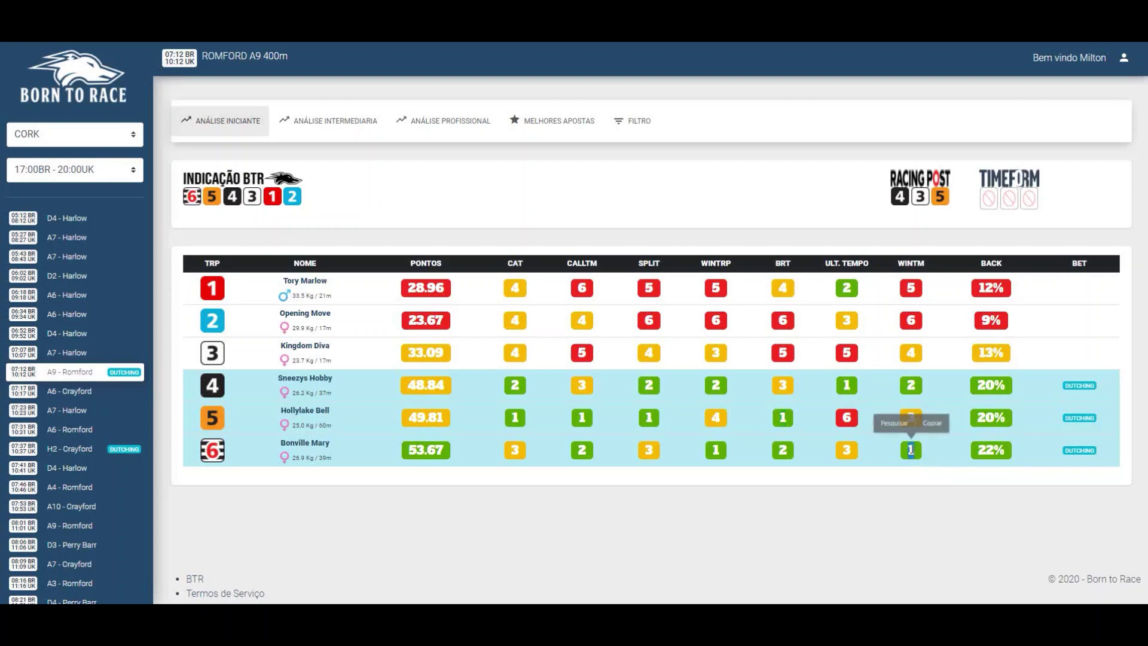
pyautogui.click(443, 120)
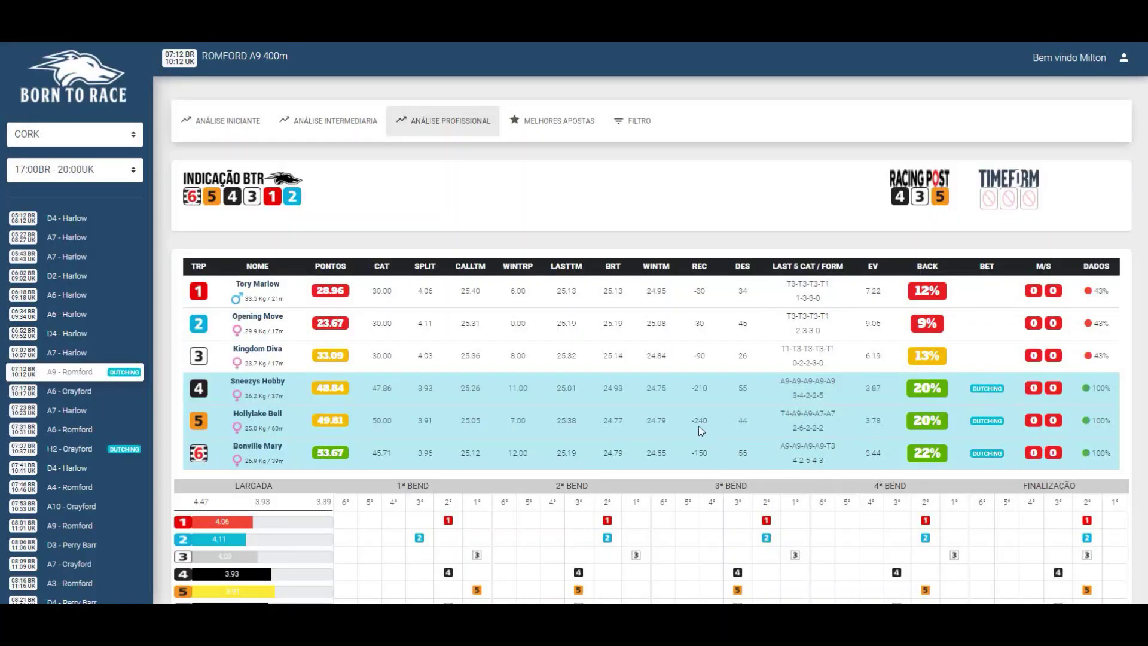
pyautogui.doubleClick(661, 454)
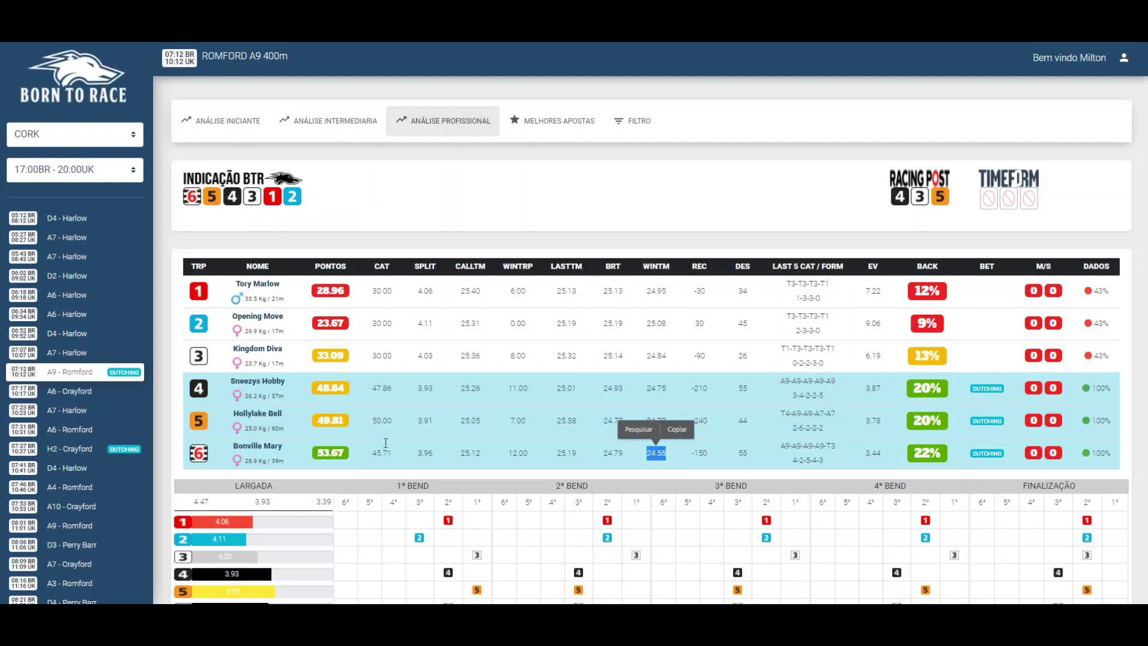
pyautogui.moveTo(285, 447); pyautogui.dragTo(197, 448)
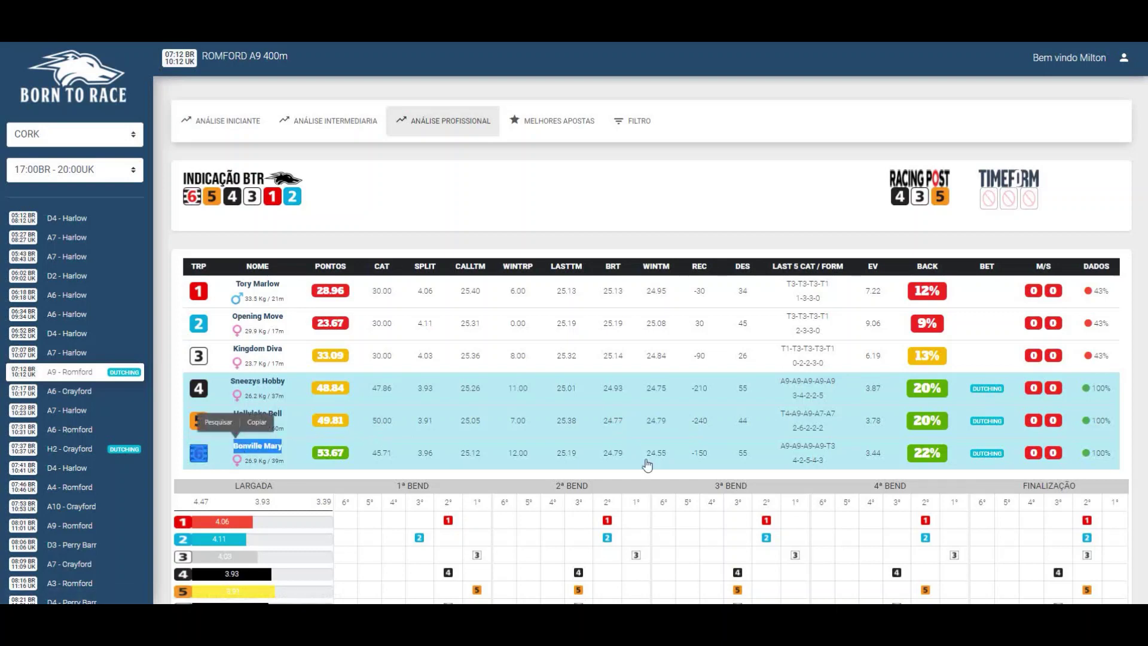
pyautogui.moveTo(670, 454); pyautogui.dragTo(645, 453)
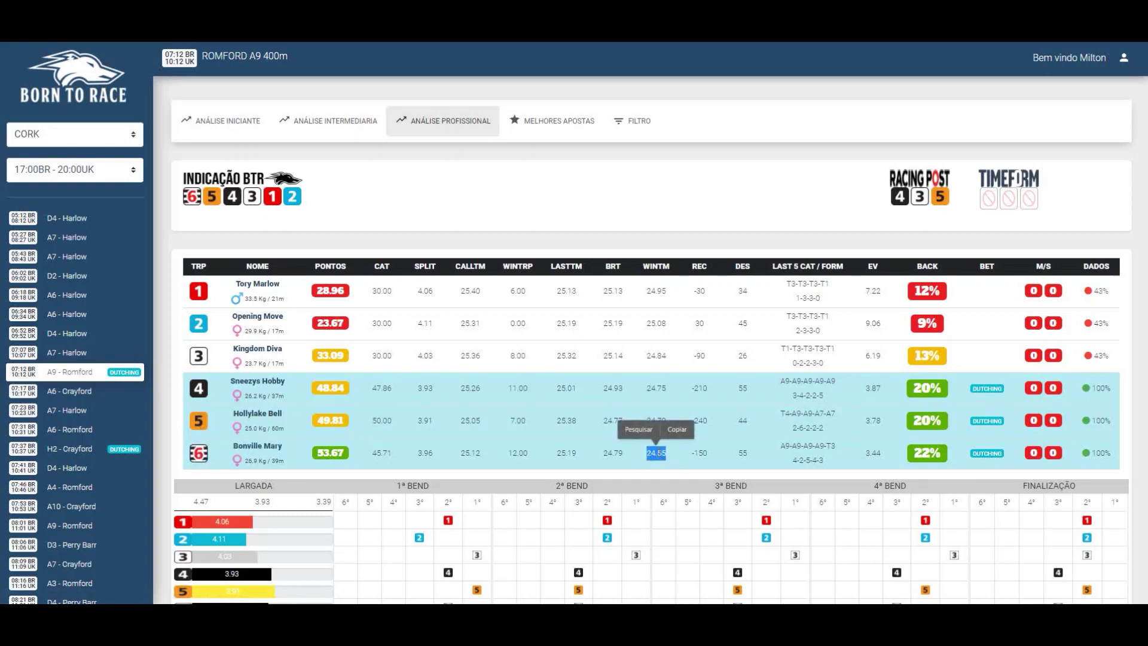
pyautogui.click(674, 454)
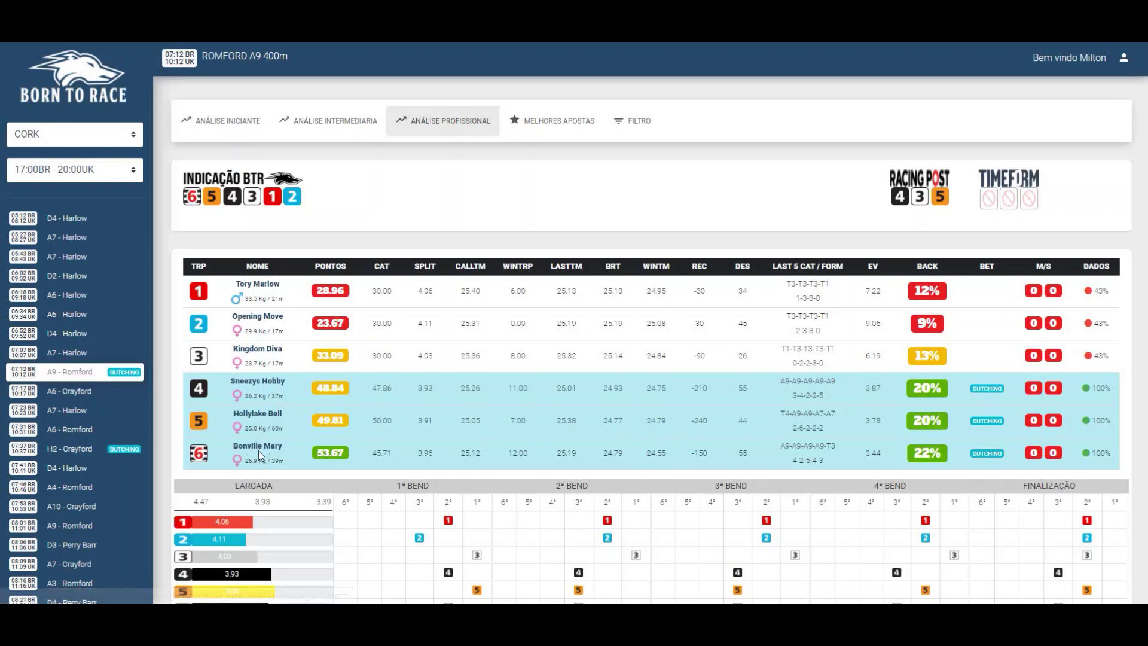
pyautogui.doubleClick(655, 453)
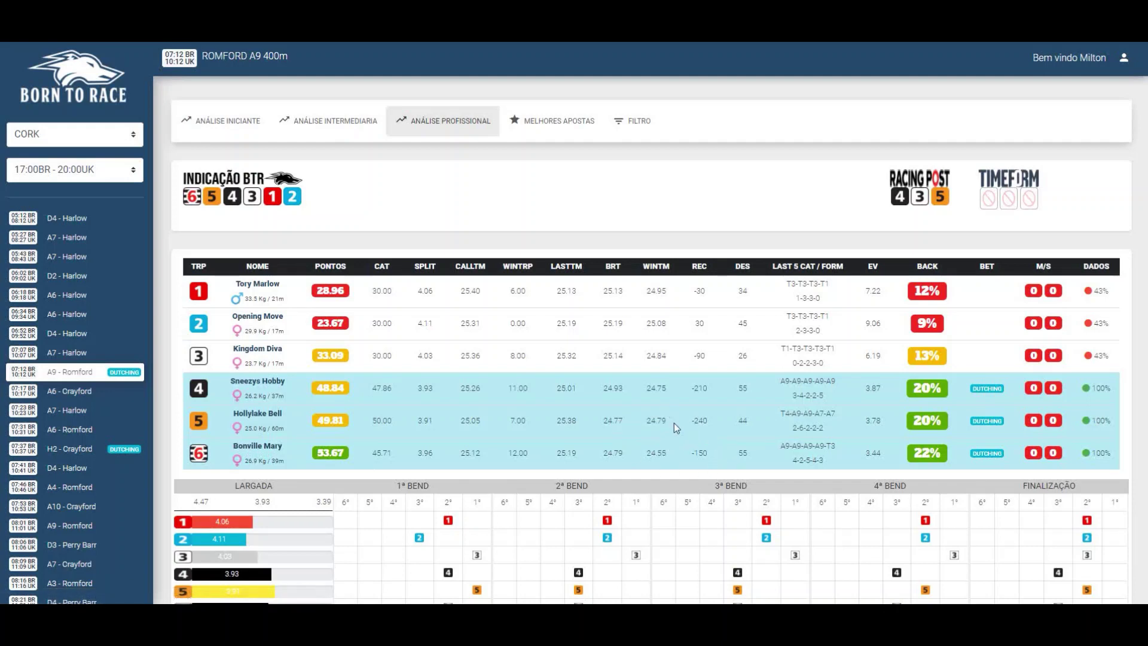
# Step: Check the trap 5 dog's WINTM time and the trap 6 dog's form over its last five races
pyautogui.doubleClick(655, 420)
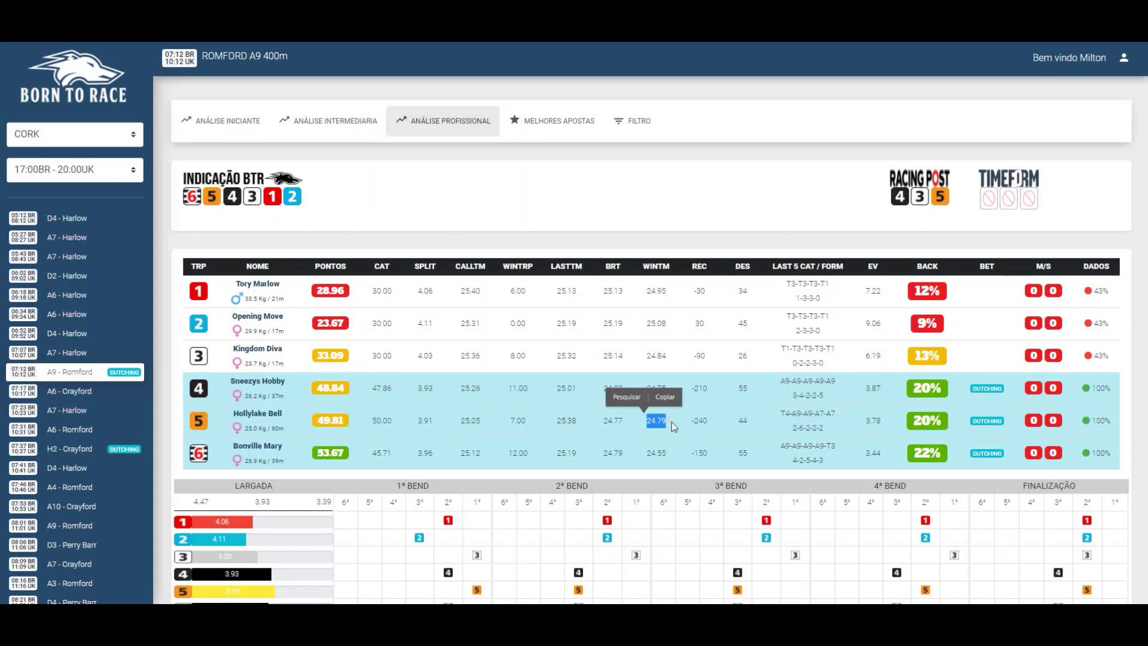
pyautogui.doubleClick(795, 460)
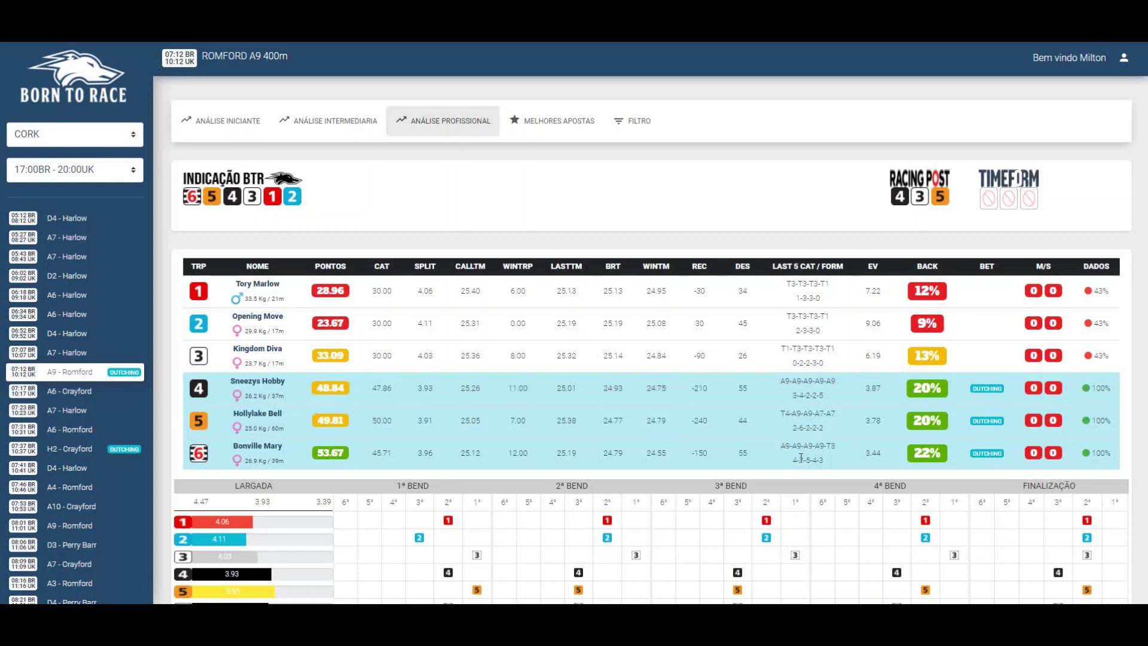
pyautogui.doubleClick(802, 460)
pyautogui.doubleClick(808, 459)
pyautogui.click(806, 460)
# Step: Compare the trap 6 dog's WINTM time with the other dogs' times and review its recent finishing positions
pyautogui.doubleClick(658, 452)
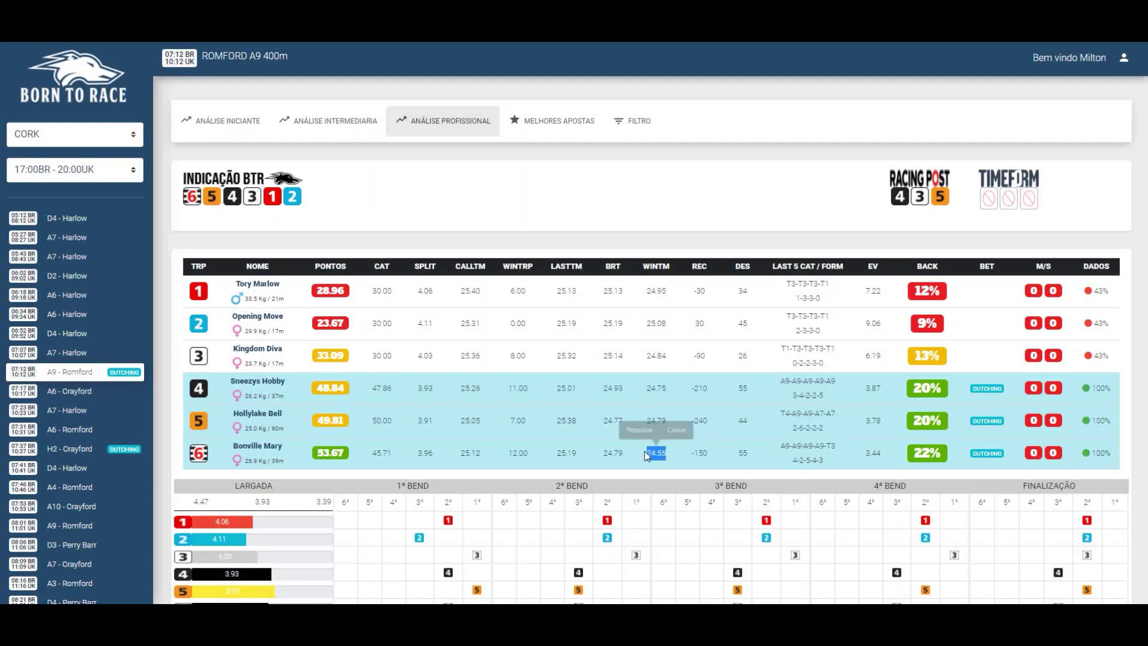
pyautogui.click(670, 428)
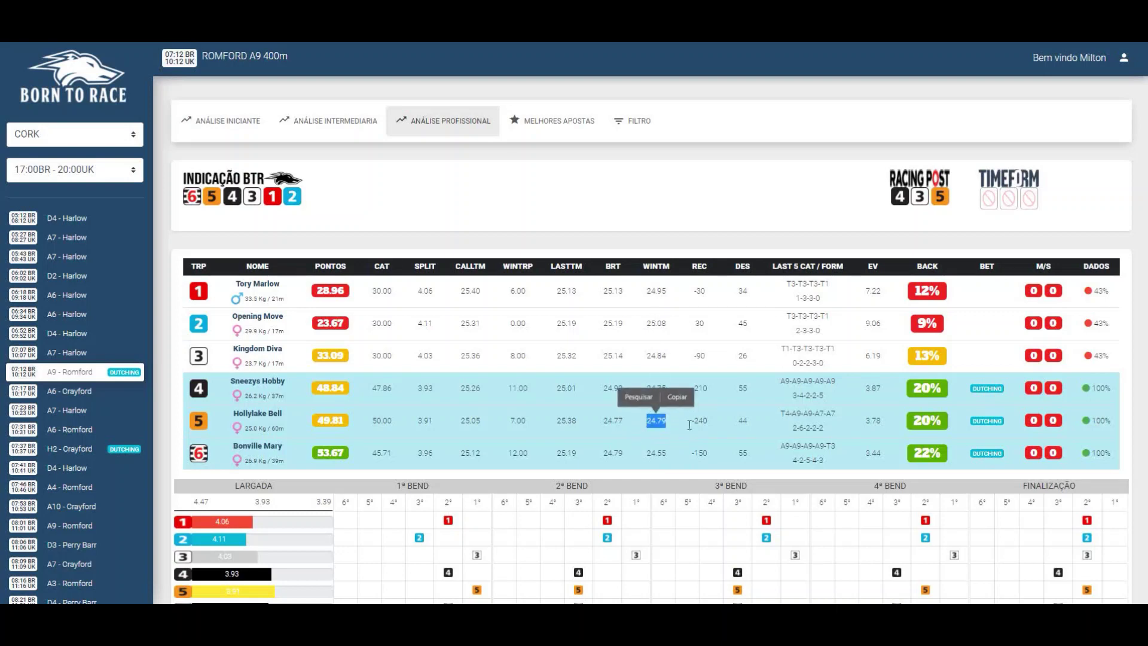
pyautogui.click(673, 431)
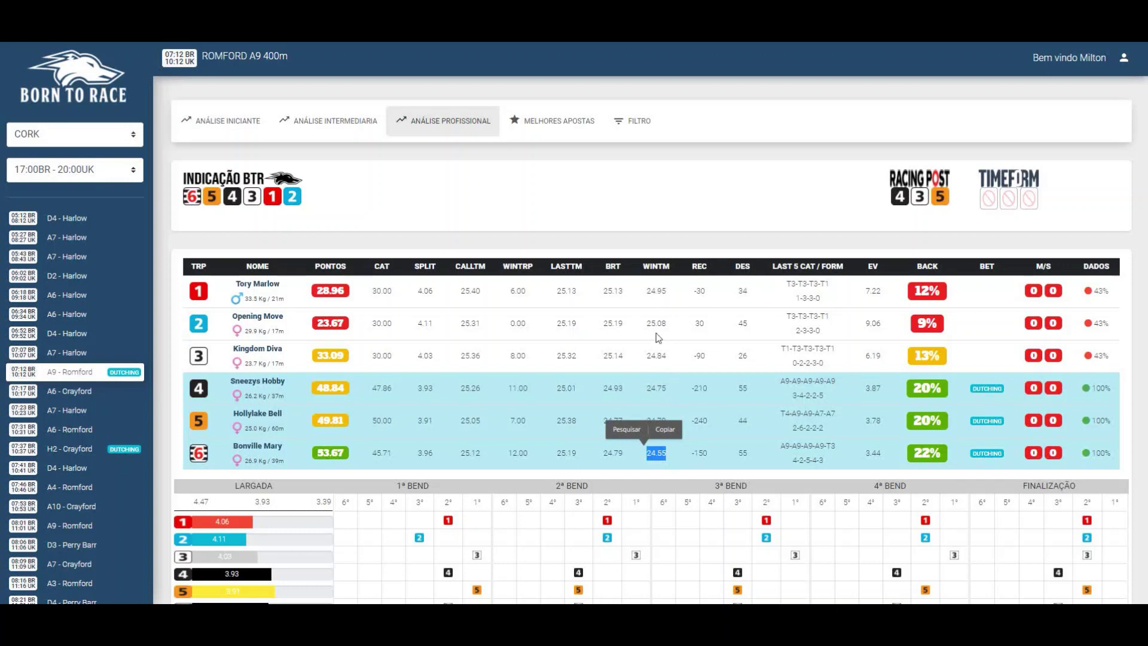
pyautogui.click(678, 409)
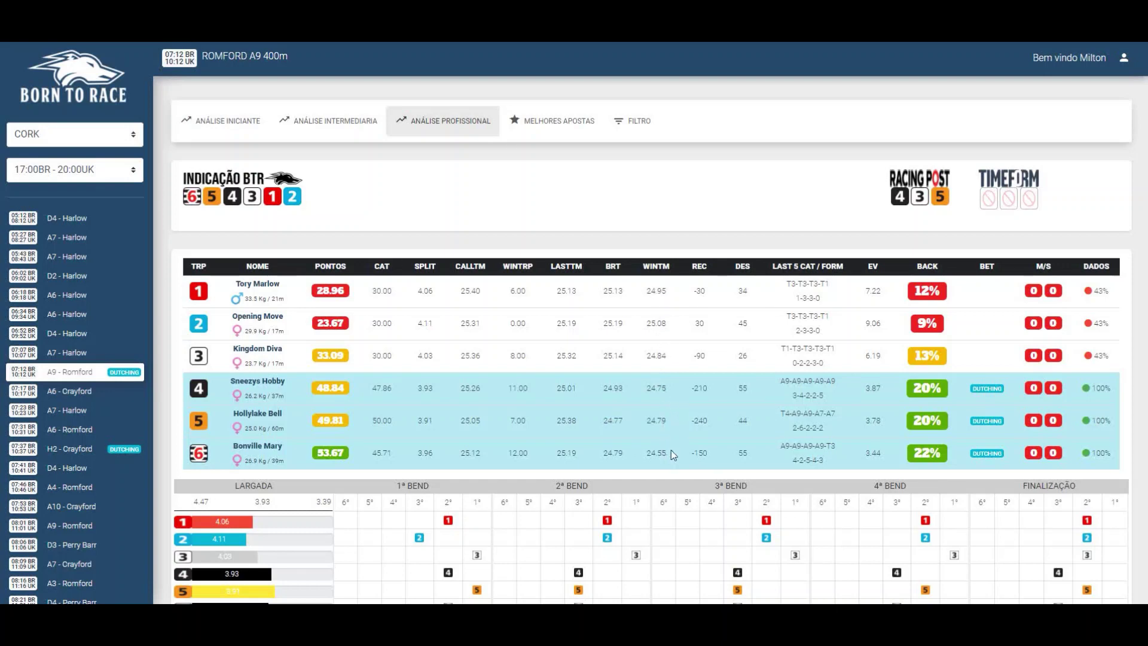
pyautogui.moveTo(795, 462); pyautogui.dragTo(790, 460)
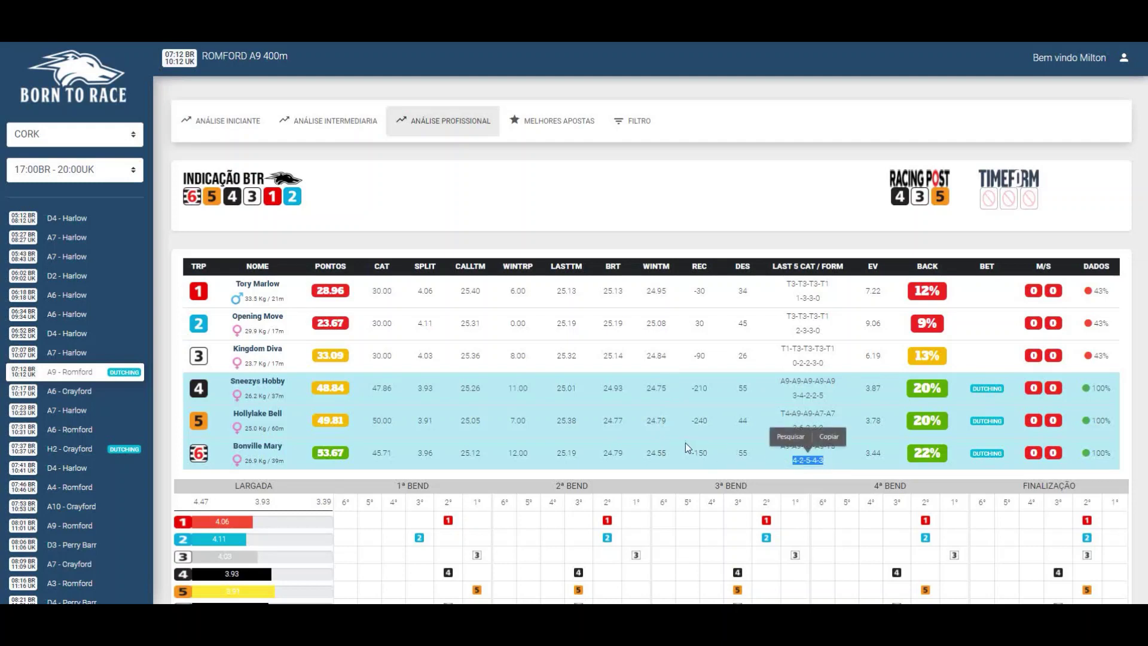
pyautogui.moveTo(668, 422); pyautogui.dragTo(182, 297)
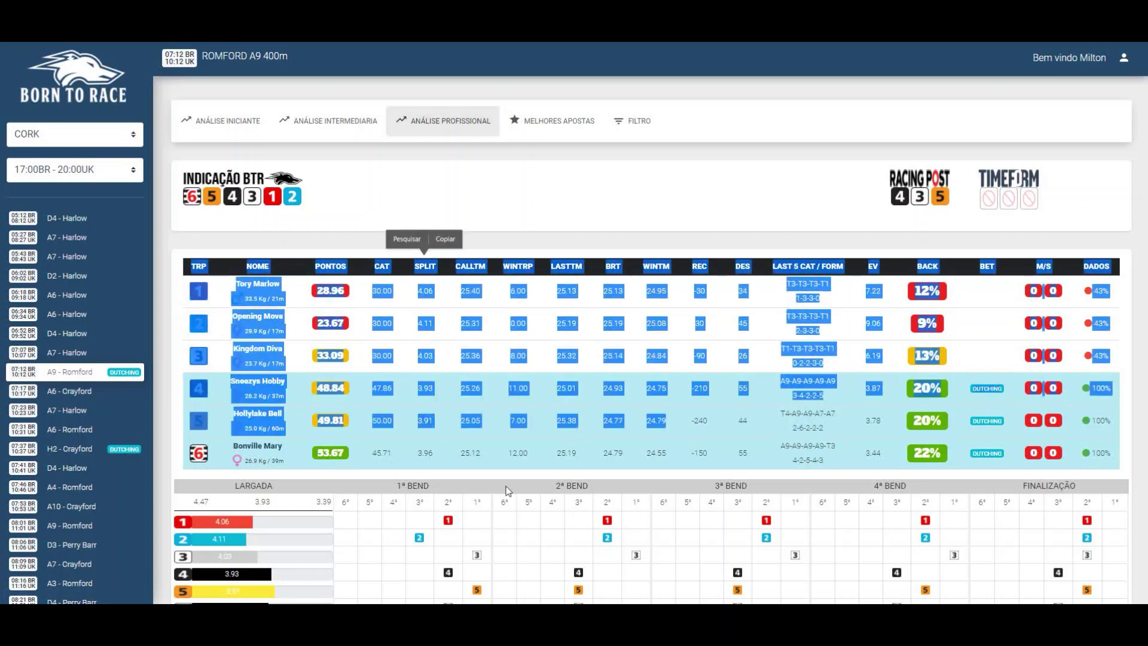
pyautogui.click(436, 458)
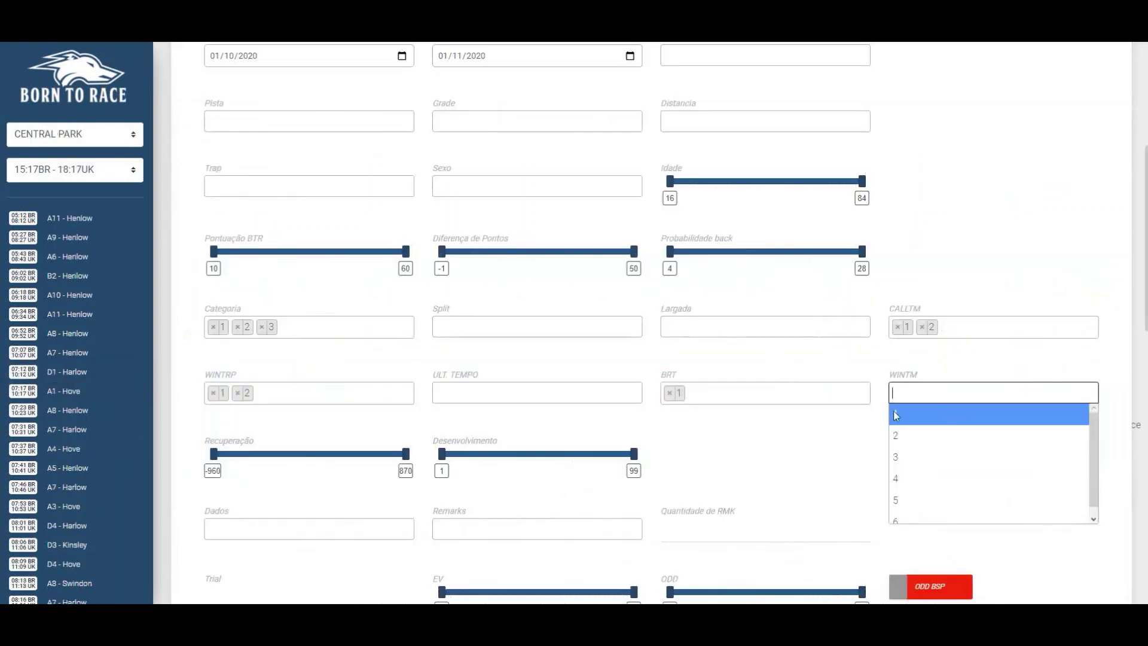
# Step: Set the WINTM filter to rankings 1 and 2
pyautogui.click(944, 413)
pyautogui.click(936, 403)
pyautogui.click(933, 435)
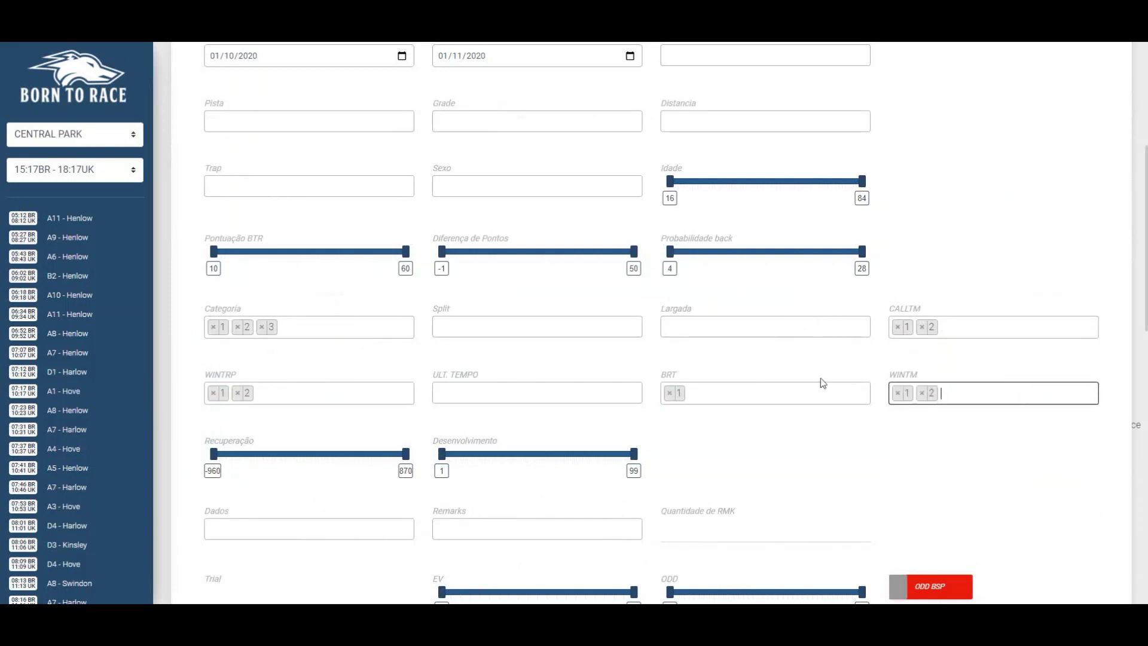
# Step: Examine the trap 6 dog's REC value in the Romford A9 professional analysis
pyautogui.scroll(-4, 684, 336)
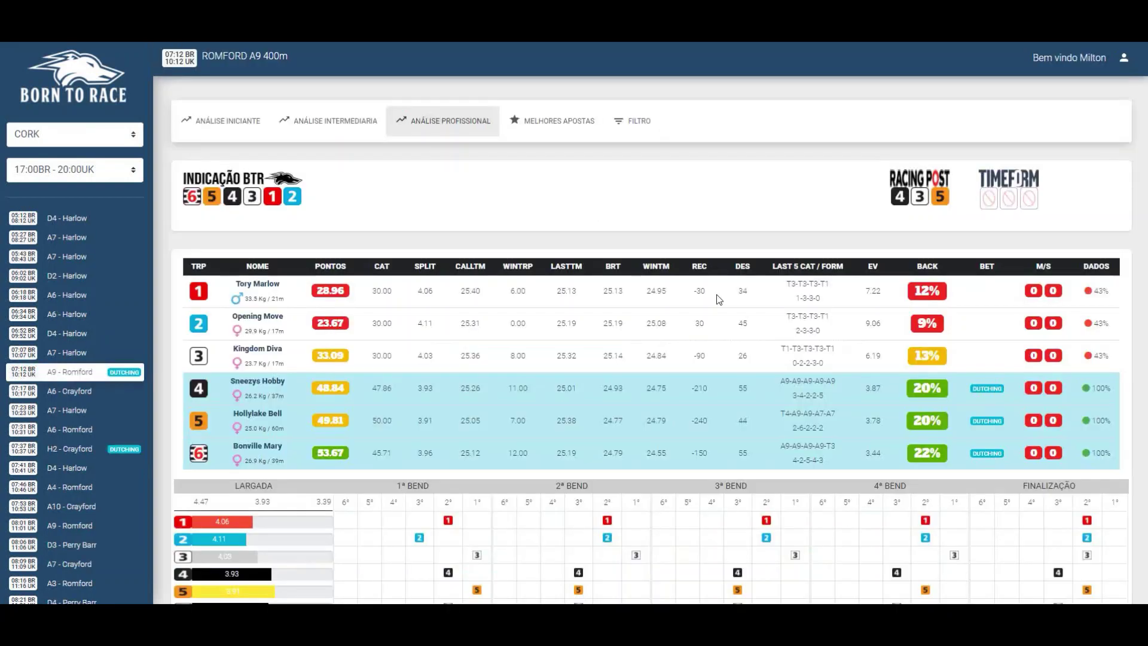
pyautogui.moveTo(717, 462); pyautogui.dragTo(686, 460)
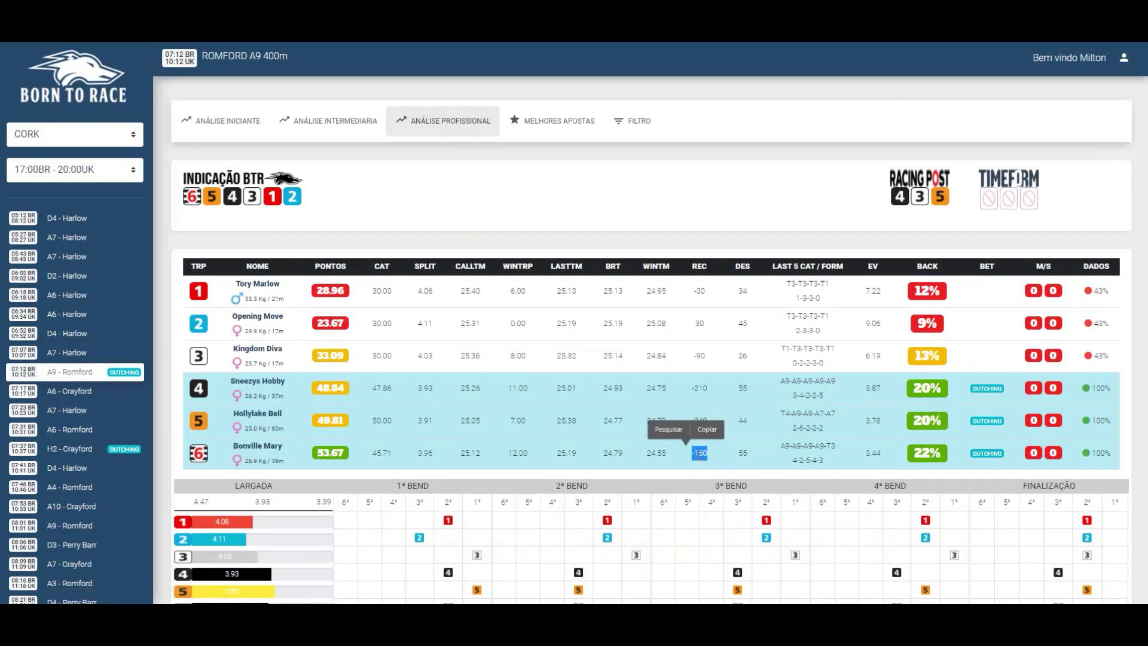
pyautogui.click(714, 457)
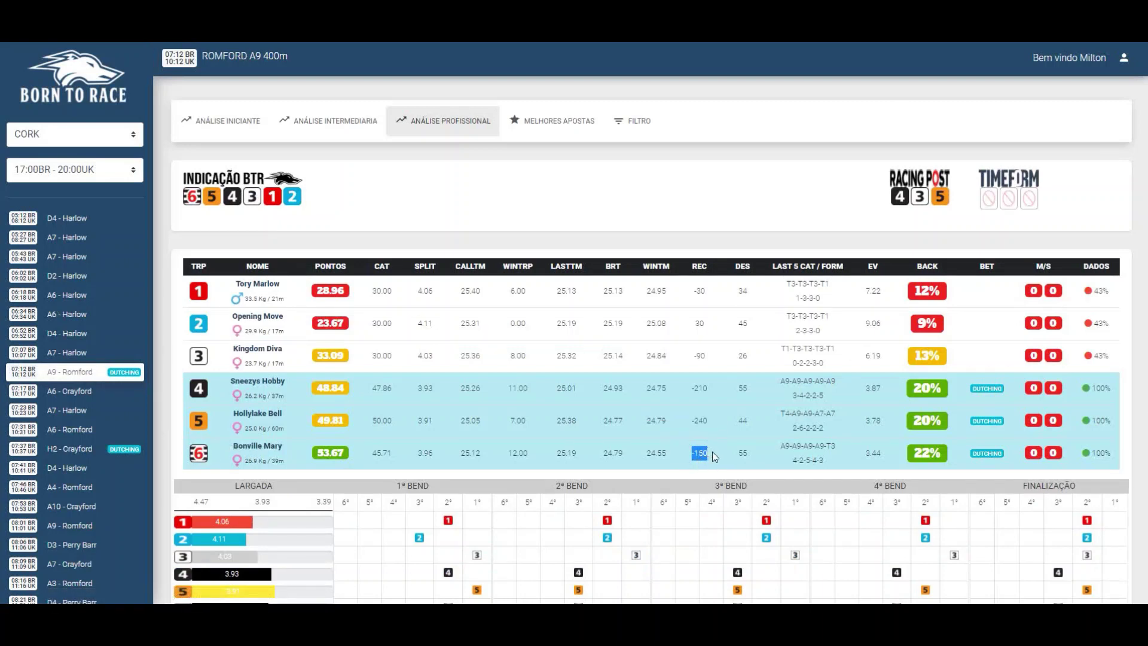
pyautogui.moveTo(715, 457); pyautogui.dragTo(687, 459)
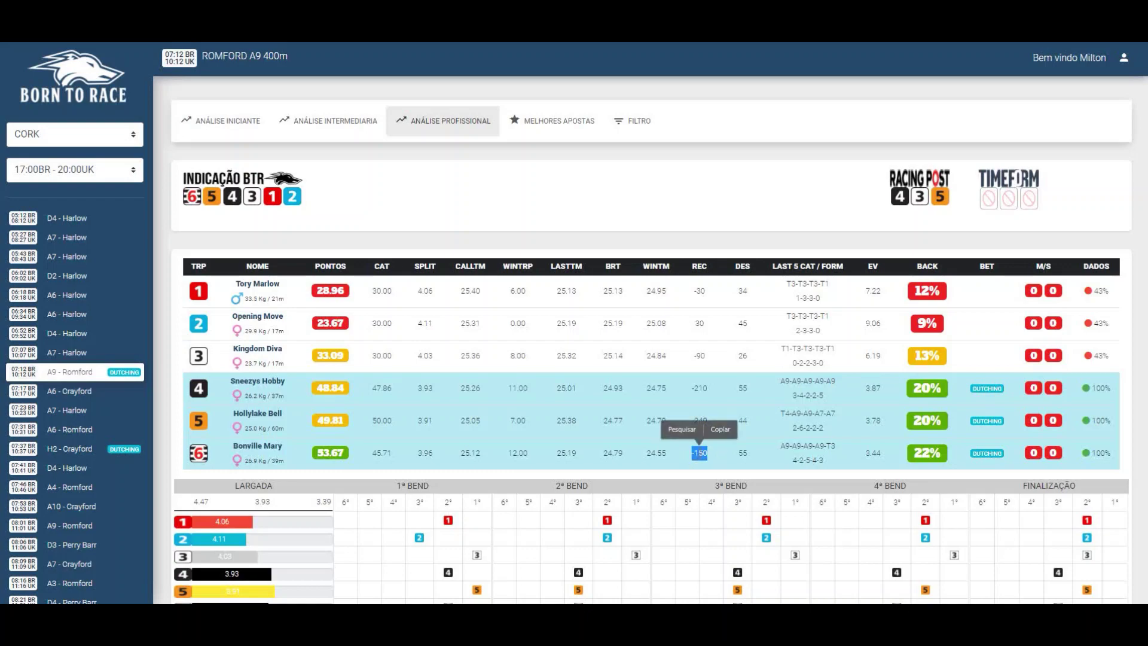
# Step: Read the race remarks for trap 6 and relate them to that dog's REC value
pyautogui.scroll(-4, 712, 455)
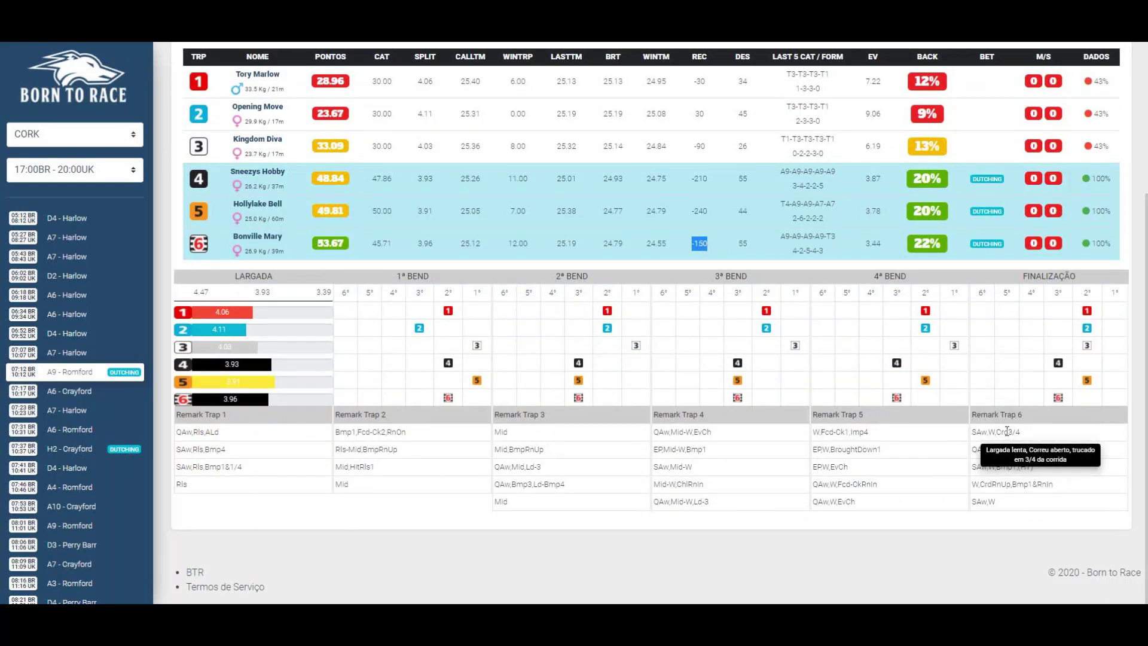
pyautogui.moveTo(995, 466); pyautogui.dragTo(1052, 484)
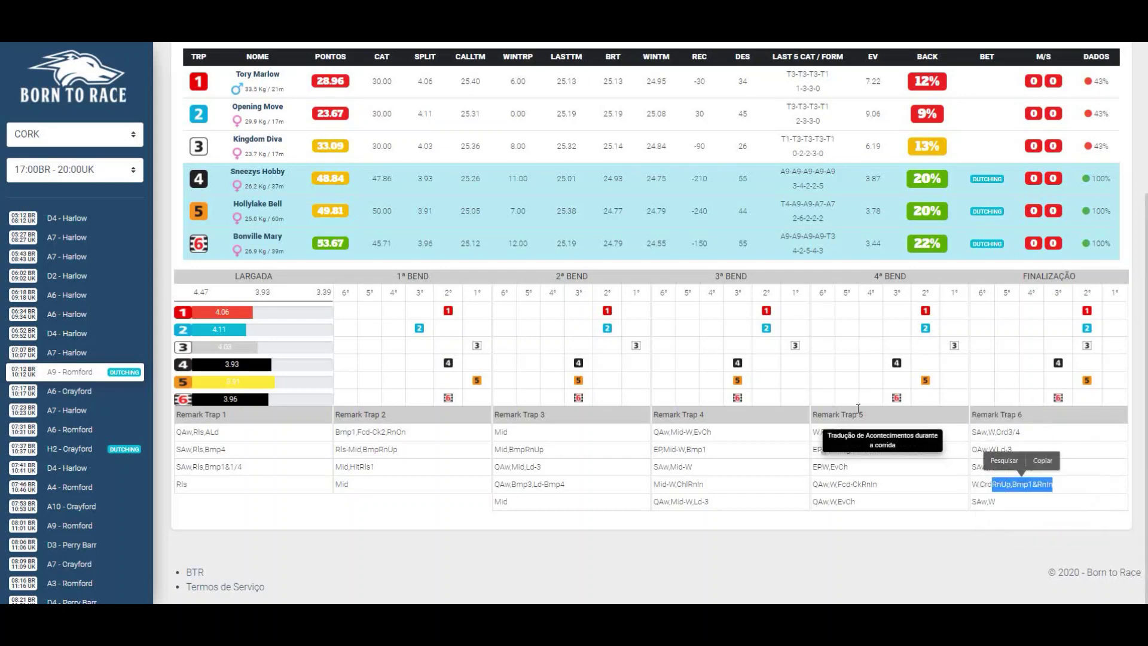
pyautogui.scroll(1, 858, 408)
pyautogui.moveTo(691, 304); pyautogui.dragTo(708, 304)
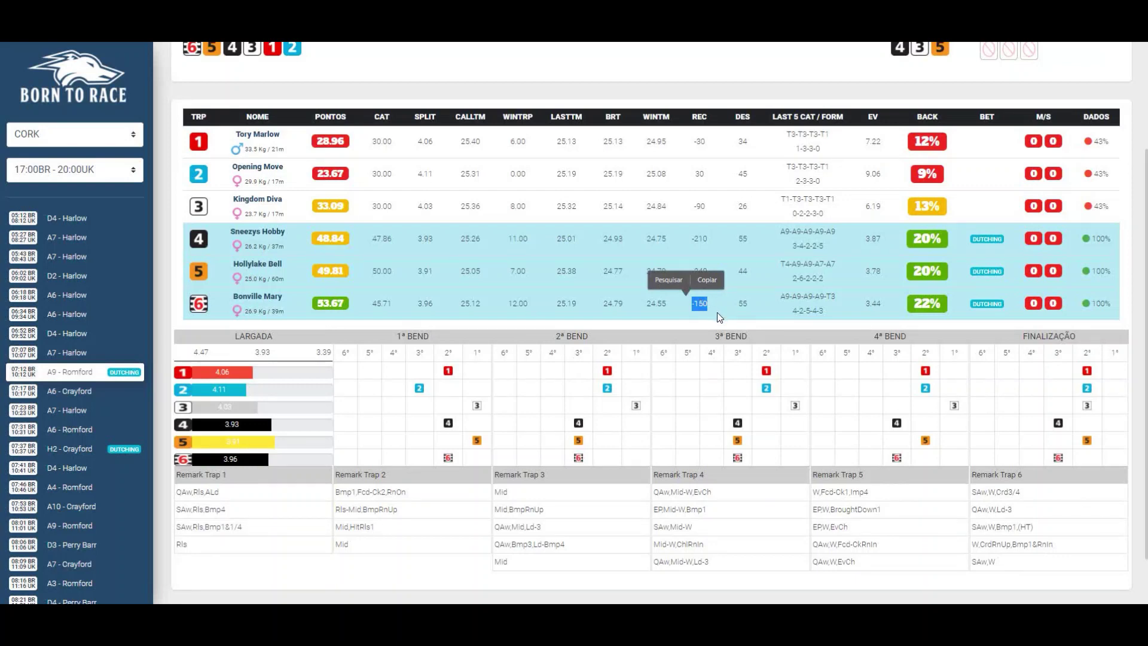
# Step: Compare the REC values of the trap 4 and trap 2 dogs in the Romford A9 analysis
pyautogui.click(725, 240)
pyautogui.moveTo(723, 238); pyautogui.dragTo(658, 239)
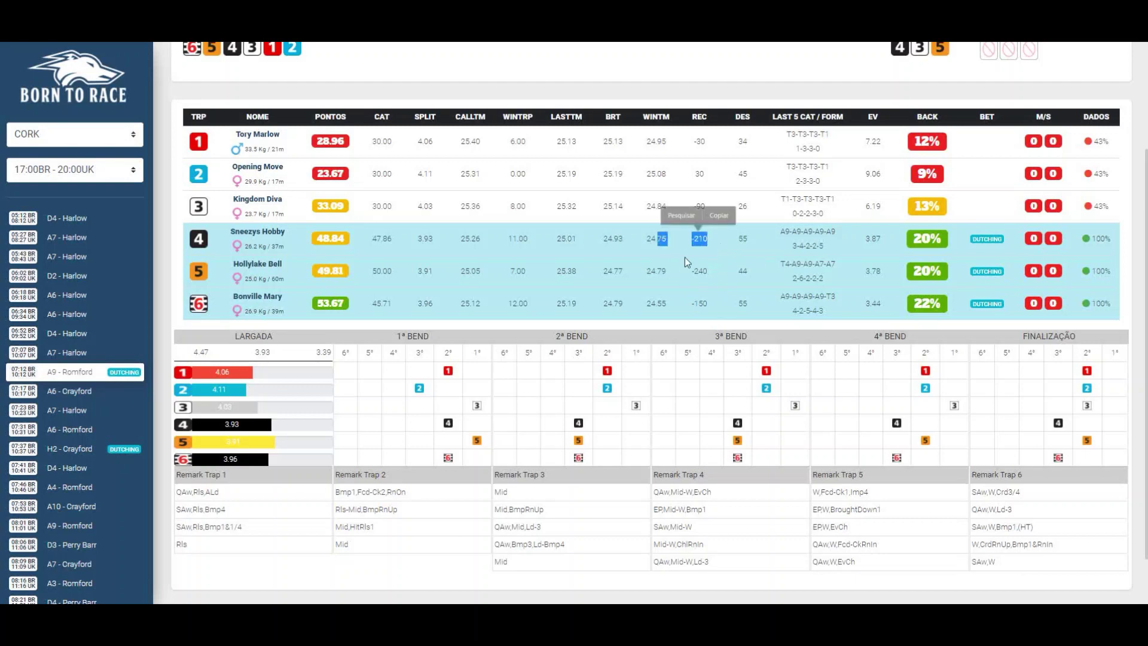
pyautogui.click(704, 258)
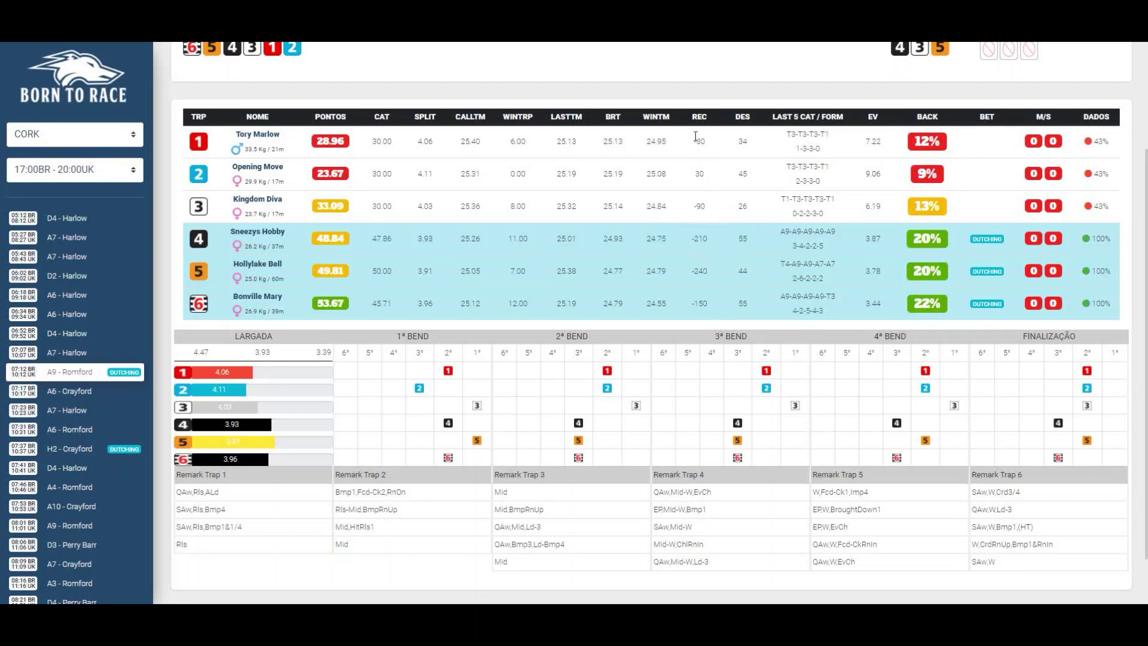
pyautogui.doubleClick(698, 174)
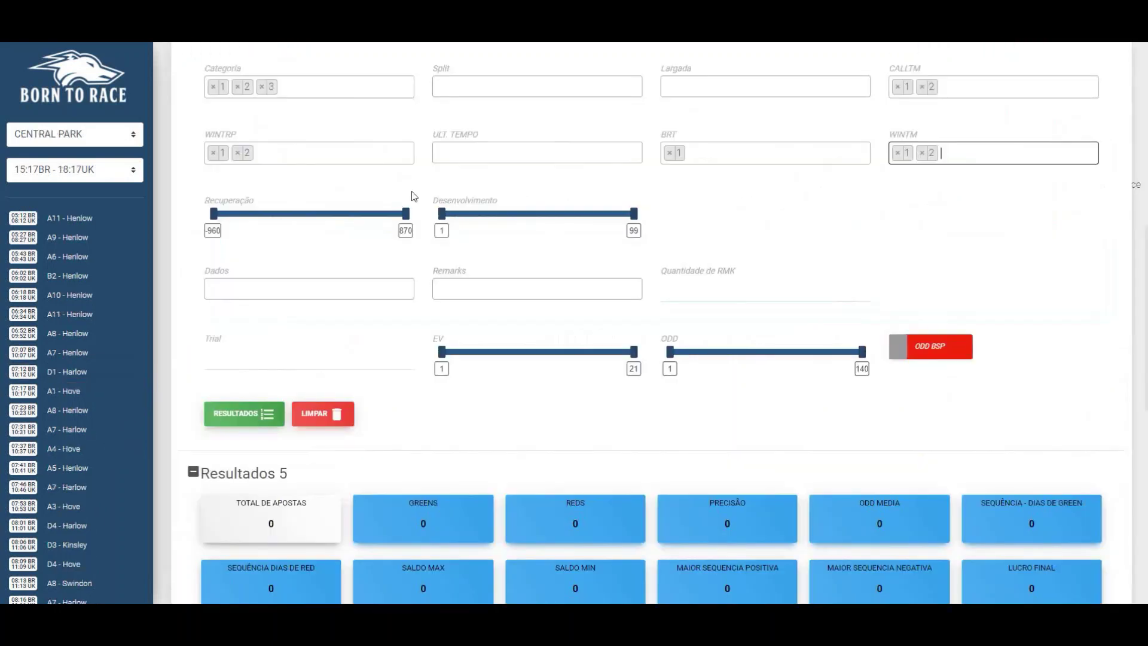
# Step: Try Recuperação ranges of 0 to 870 and -960 to -1 in the filter
pyautogui.moveTo(213, 214); pyautogui.dragTo(321, 227)
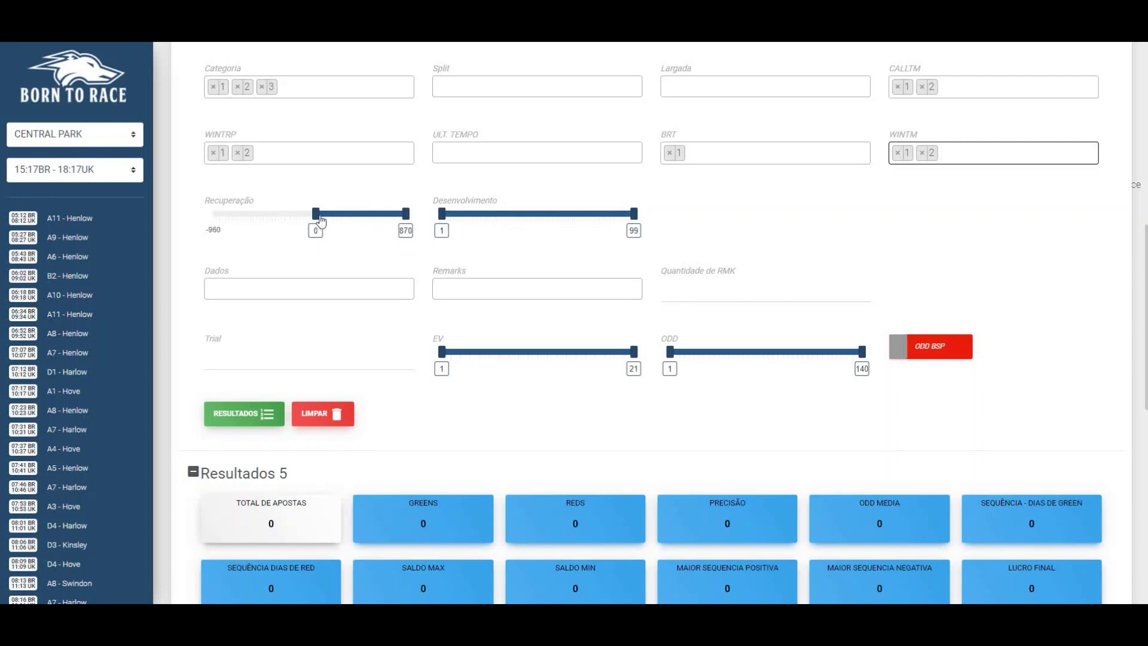
pyautogui.moveTo(316, 214); pyautogui.dragTo(156, 217)
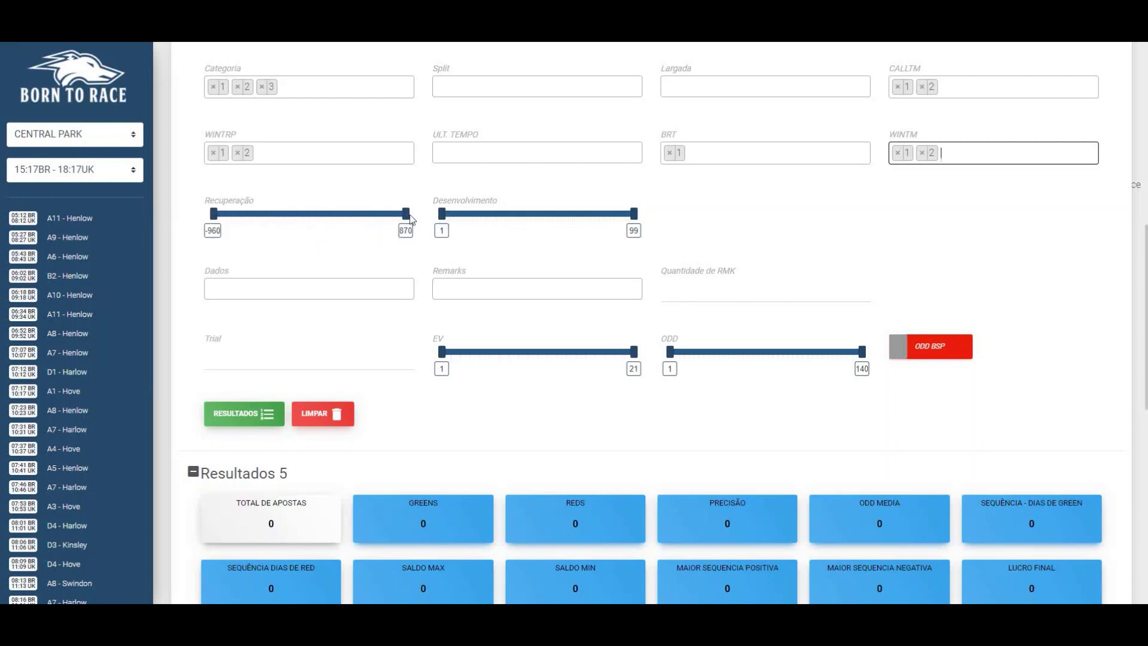
pyautogui.moveTo(406, 214); pyautogui.dragTo(313, 214)
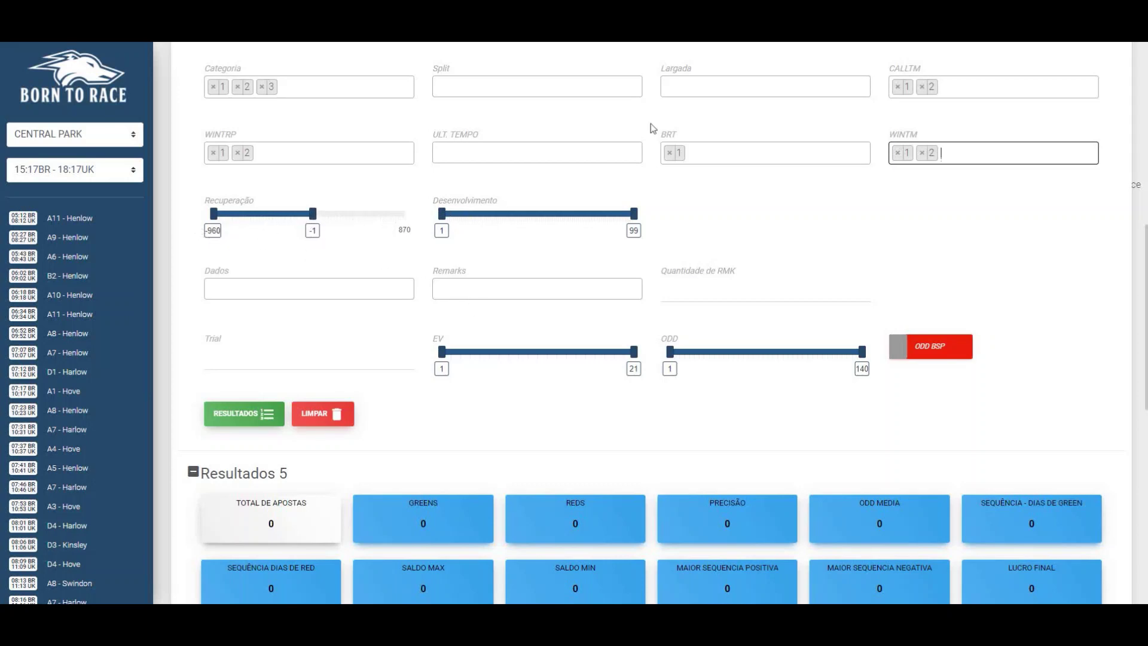
# Step: Set the Largada filter to -3 and -2 and restore the Recuperação range to -960 to 870
pyautogui.click(694, 86)
pyautogui.click(690, 130)
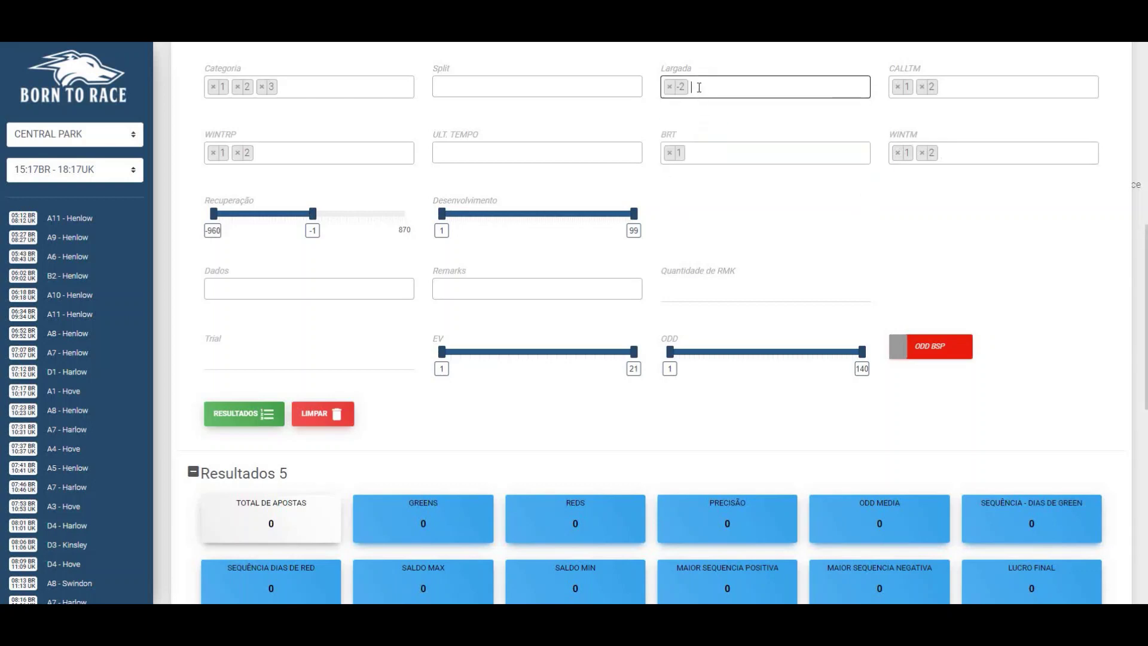
pyautogui.click(741, 87)
pyautogui.click(741, 107)
pyautogui.moveTo(313, 216); pyautogui.dragTo(472, 223)
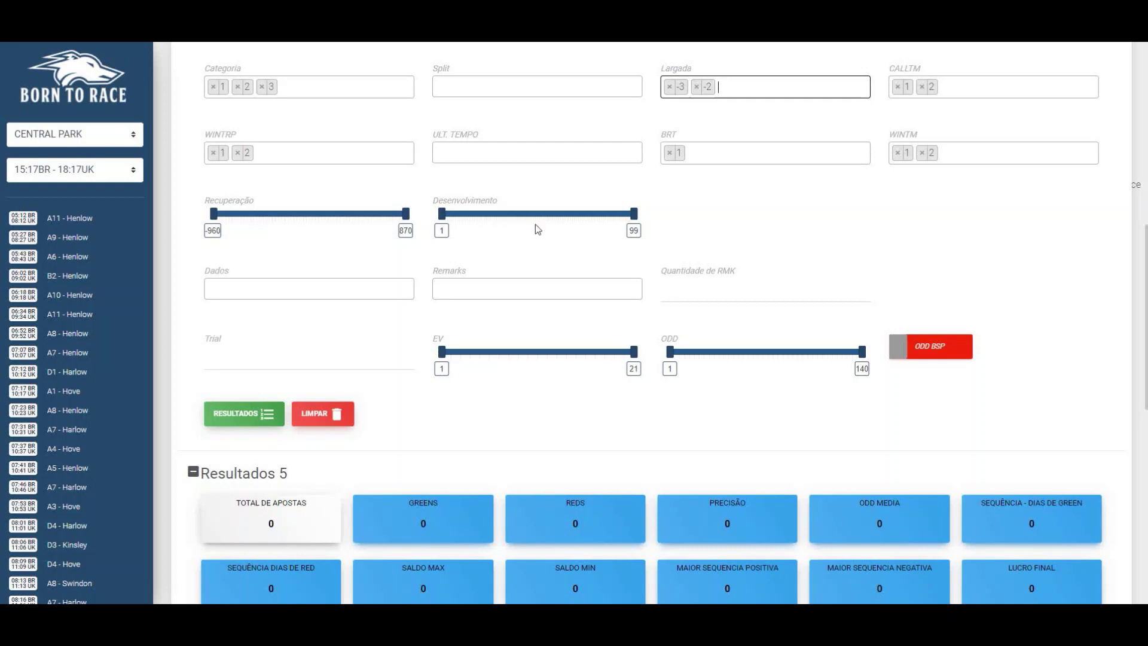
# Step: Try Desenvolvimento ranges of 1 to 30 and 76 to 99, restoring the full 1 to 99 range after each
pyautogui.moveTo(634, 216); pyautogui.dragTo(499, 226)
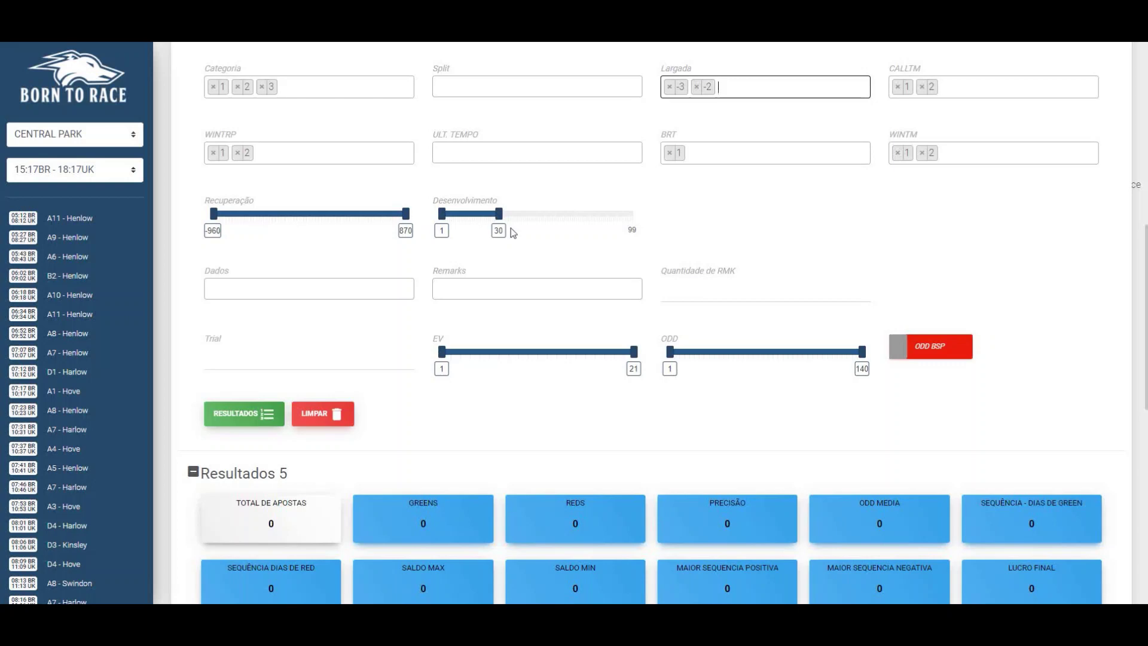
pyautogui.moveTo(499, 214); pyautogui.dragTo(657, 225)
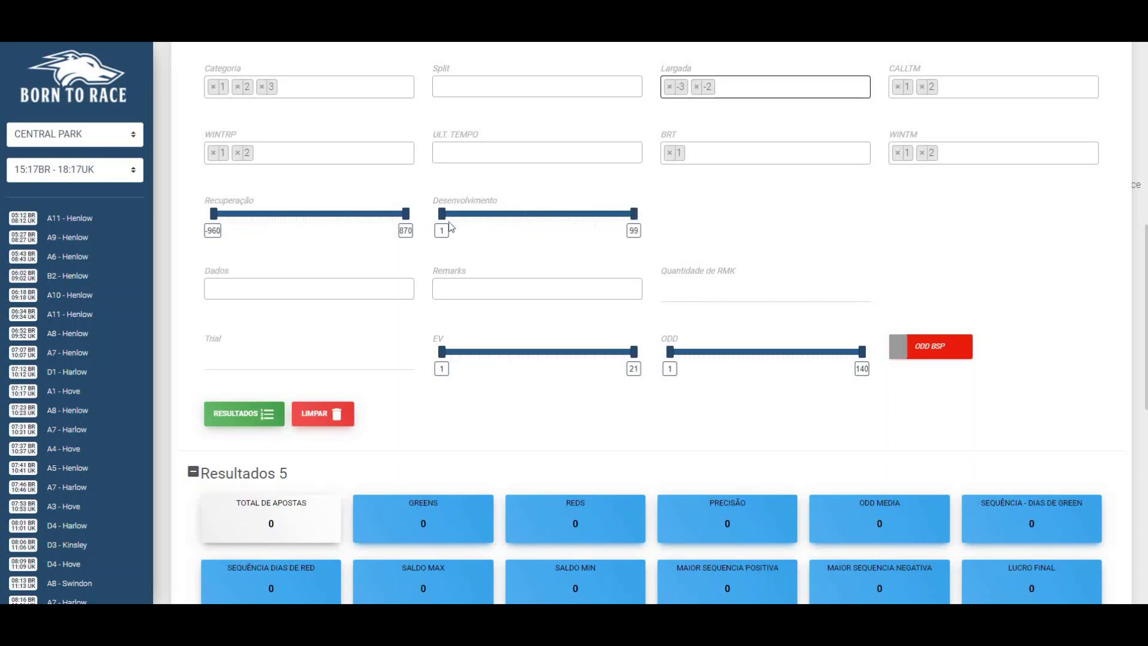
pyautogui.moveTo(445, 214); pyautogui.dragTo(589, 216)
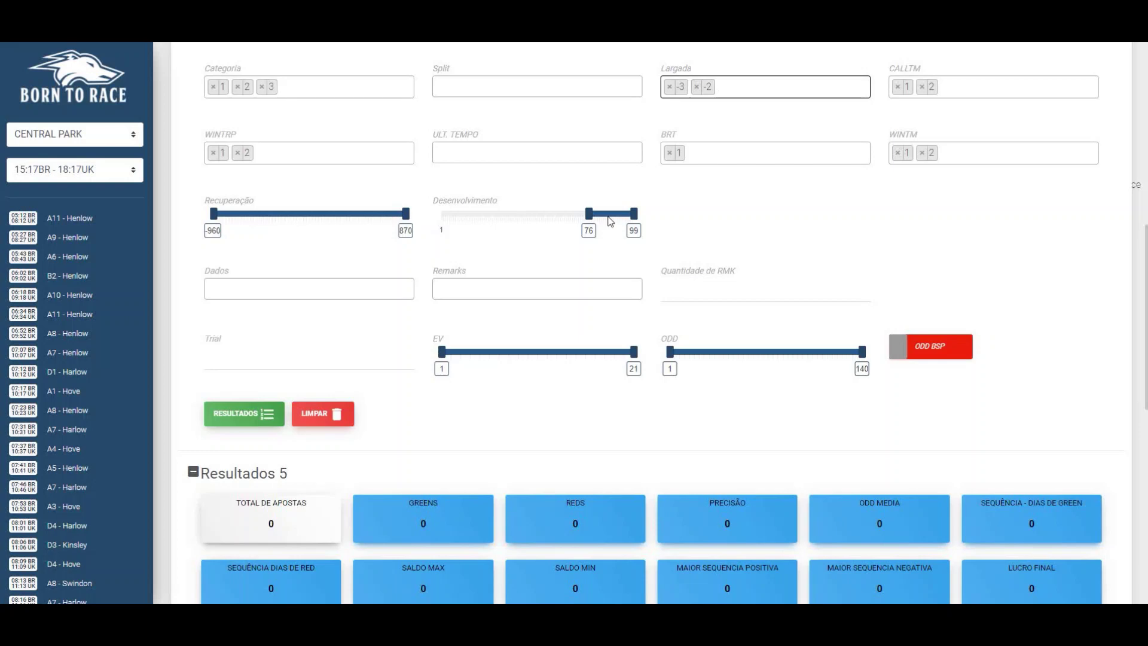
pyautogui.moveTo(591, 215); pyautogui.dragTo(401, 217)
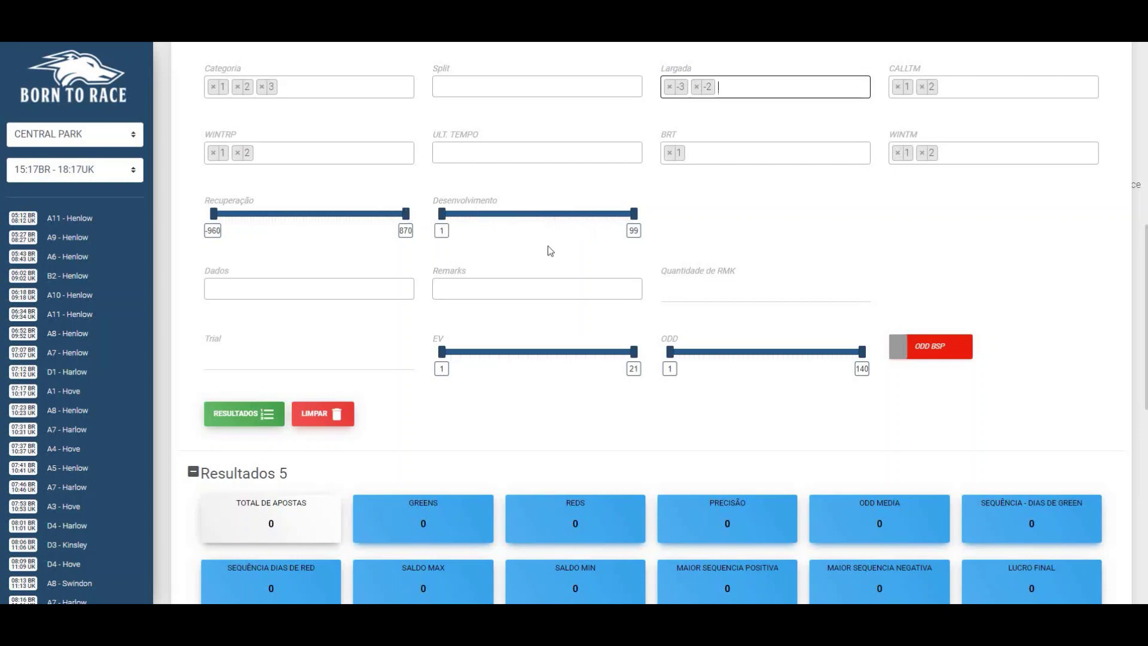
# Step: Compare the DADOS percentages of traps 1 to 3 with the categories of their last five races in the Romford A9 analysis
pyautogui.click(372, 288)
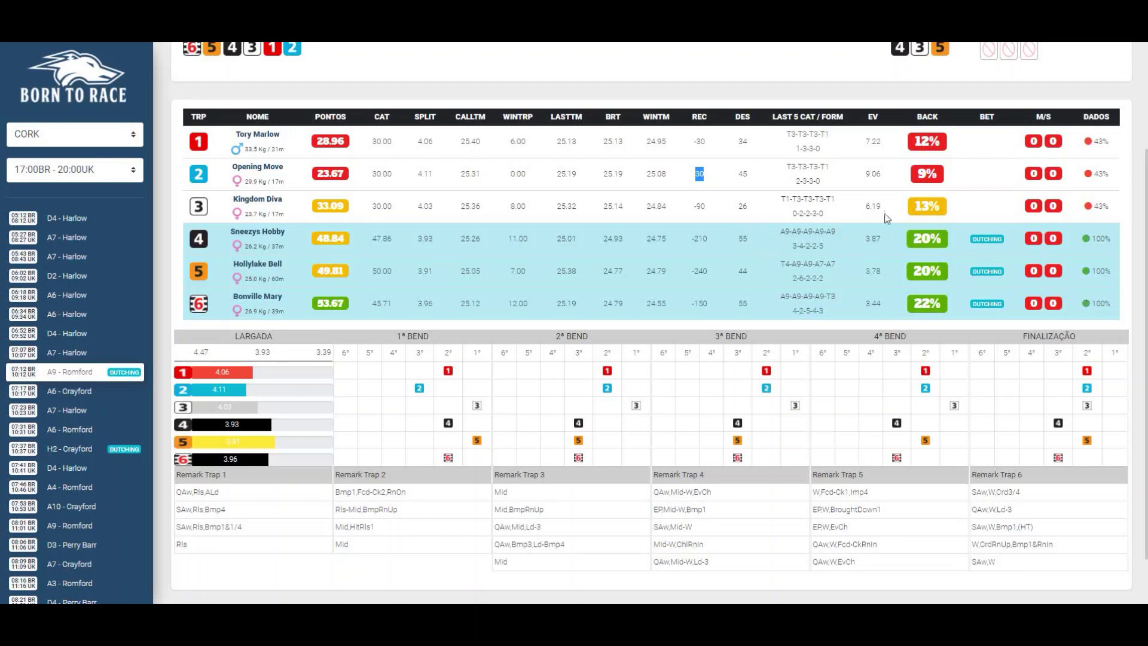
pyautogui.moveTo(1111, 209); pyautogui.dragTo(899, 154)
pyautogui.click(861, 147)
pyautogui.moveTo(785, 166); pyautogui.dragTo(830, 168)
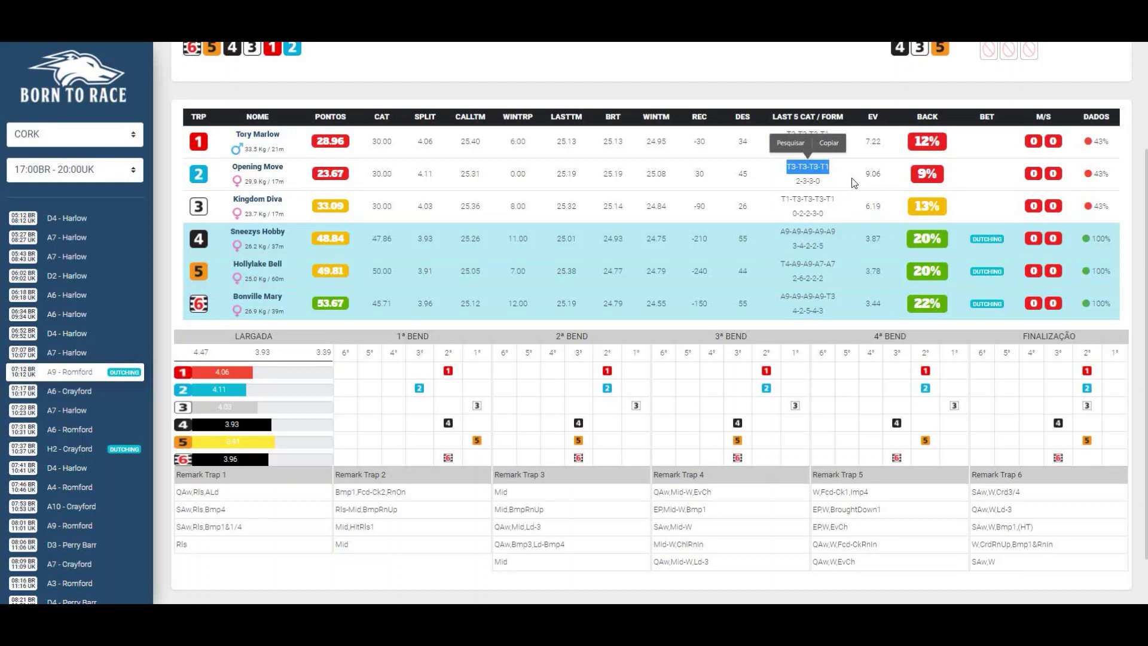
pyautogui.click(849, 169)
pyautogui.moveTo(851, 172); pyautogui.dragTo(742, 169)
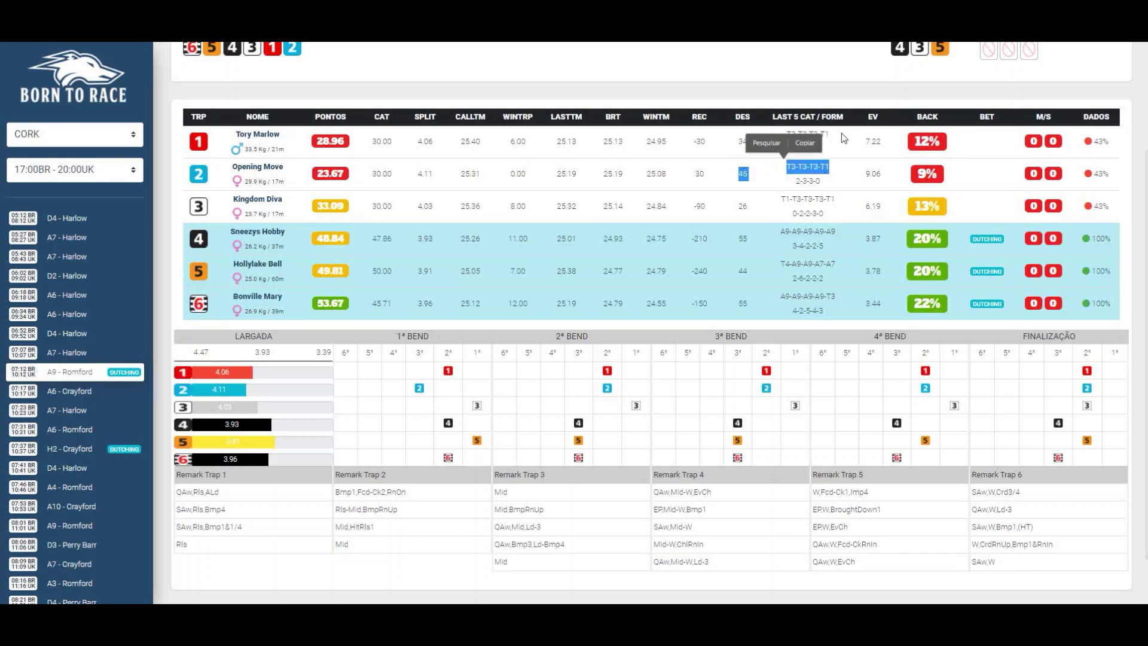
pyautogui.moveTo(841, 133); pyautogui.dragTo(771, 134)
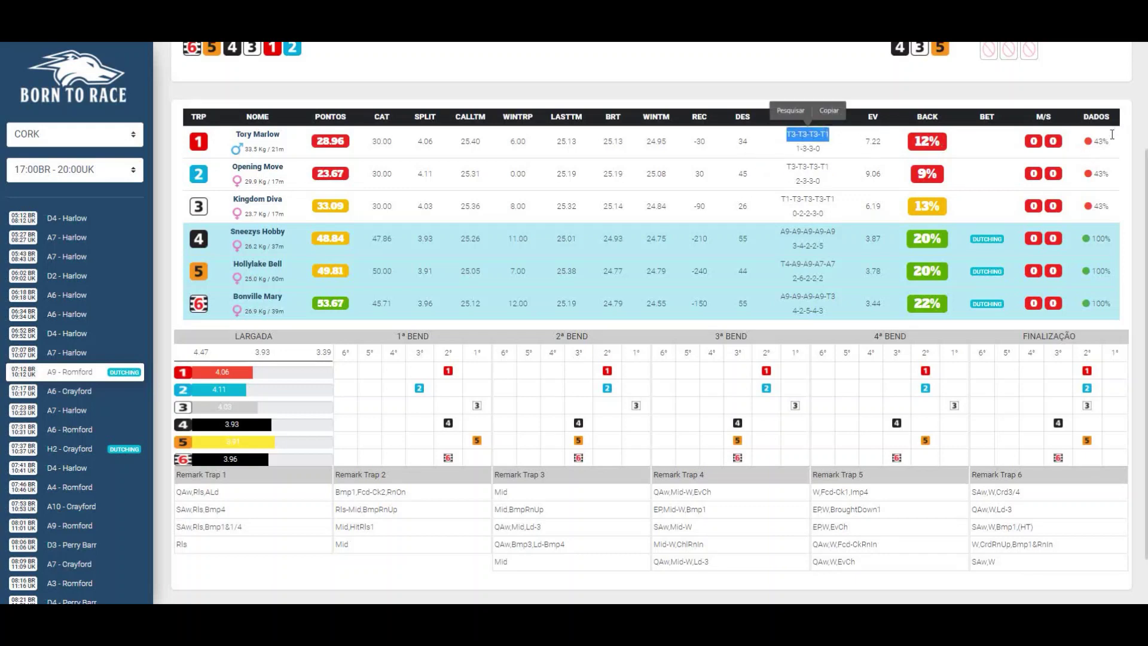
pyautogui.moveTo(843, 200); pyautogui.dragTo(777, 199)
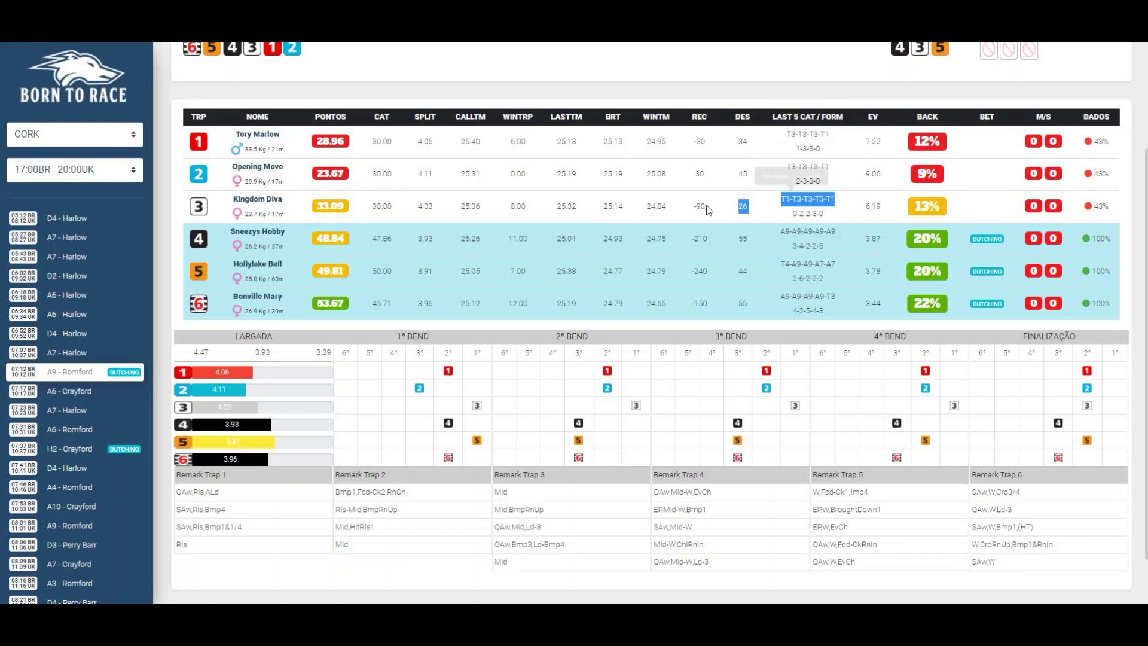
pyautogui.click(845, 169)
pyautogui.moveTo(837, 169); pyautogui.dragTo(725, 172)
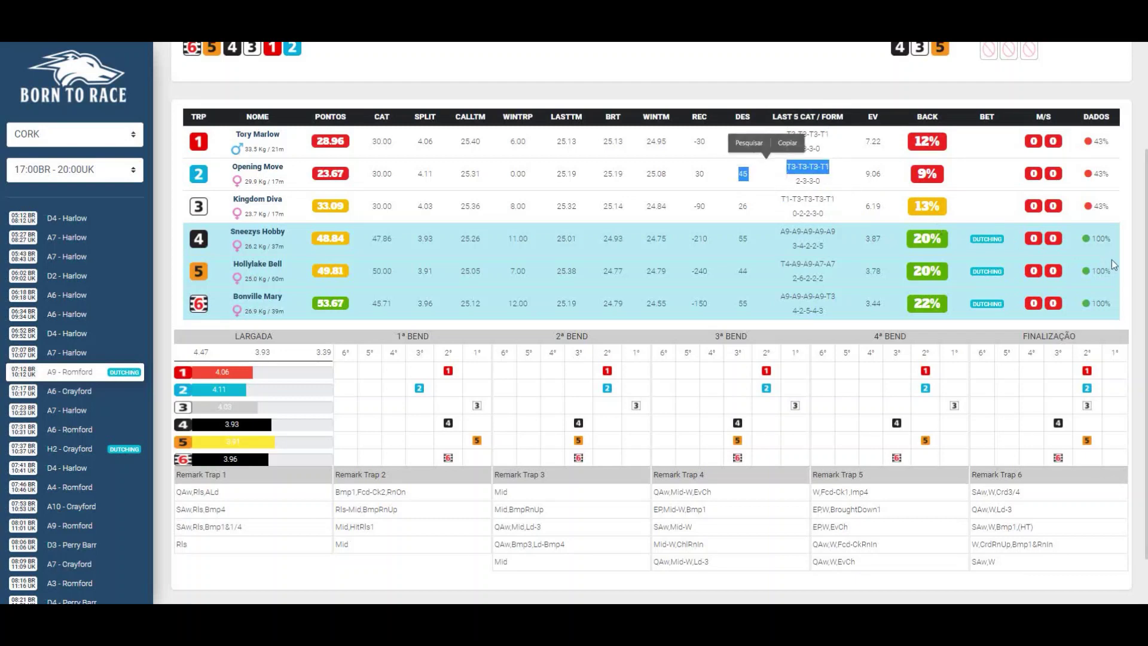
# Step: Relate the DADOS percentages of traps 4 to 6 to their recent race categories and finishing positions
pyautogui.moveTo(1113, 240); pyautogui.dragTo(1071, 236)
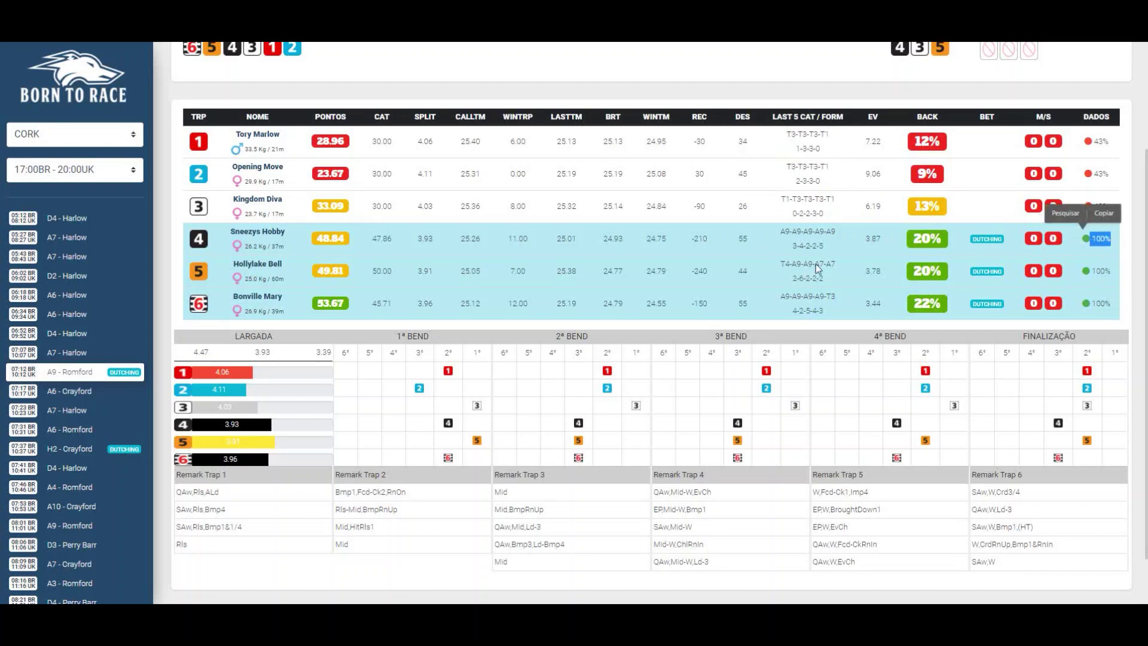
pyautogui.click(815, 232)
pyautogui.moveTo(774, 236); pyautogui.dragTo(770, 268)
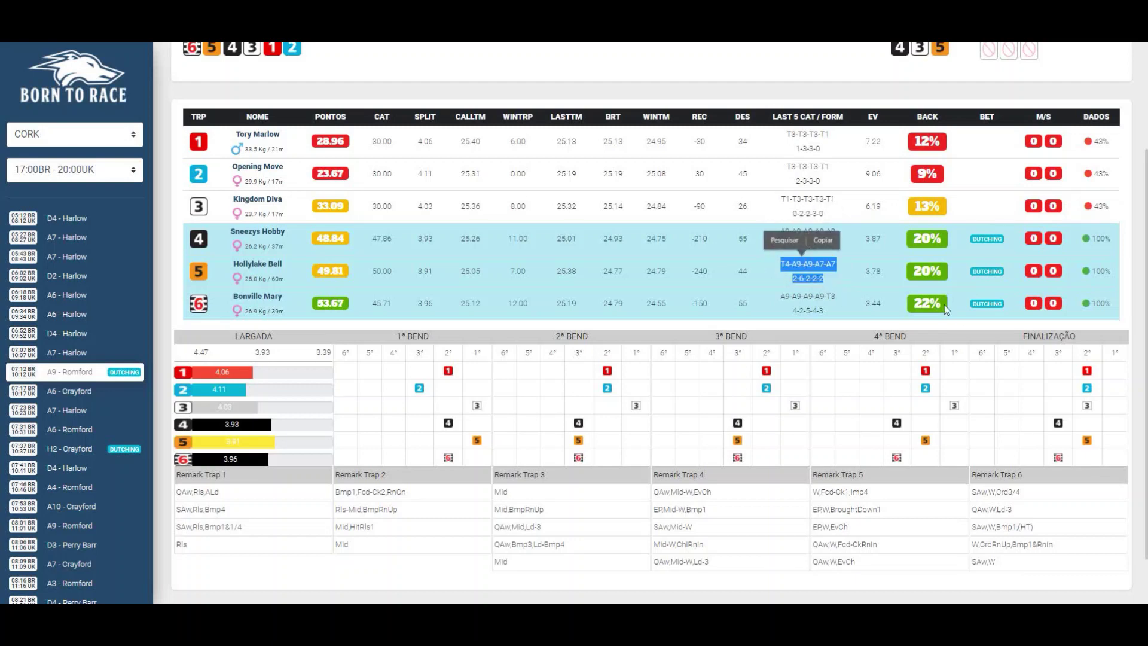
pyautogui.moveTo(850, 318); pyautogui.dragTo(773, 301)
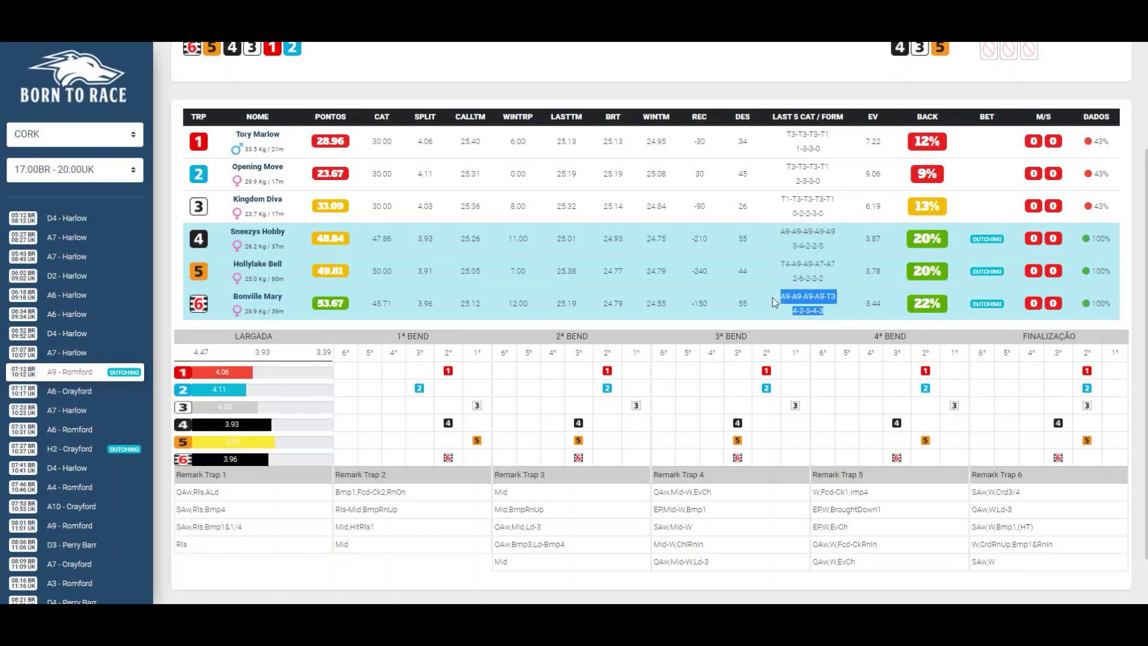
pyautogui.tripleClick(788, 263)
pyautogui.moveTo(788, 263); pyautogui.dragTo(782, 266)
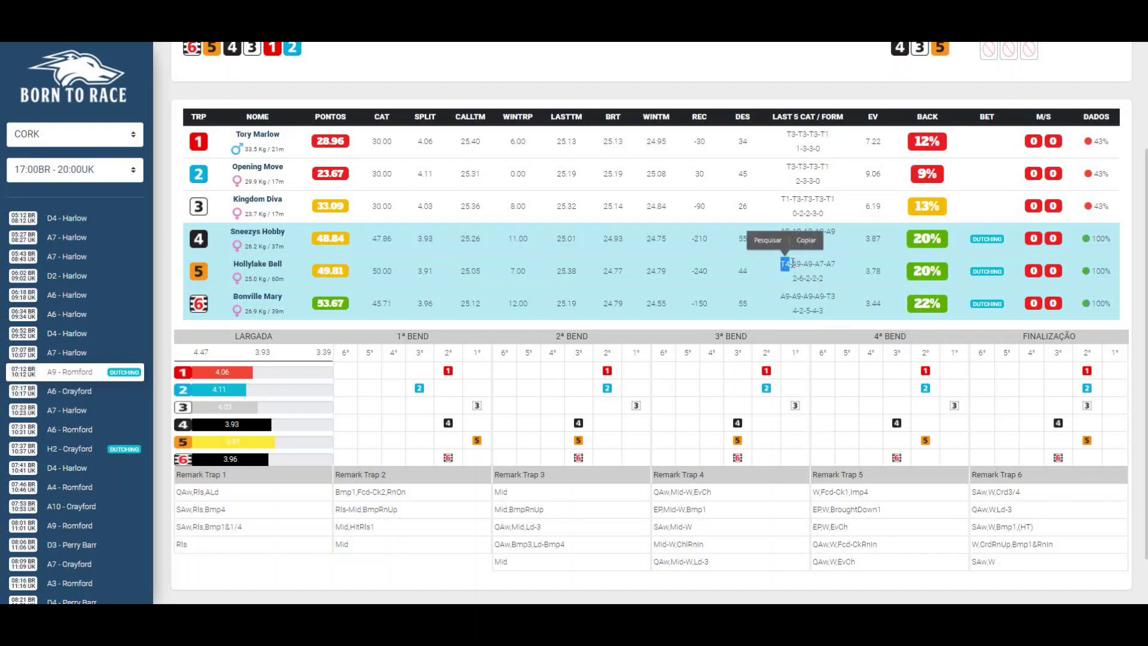
pyautogui.click(790, 267)
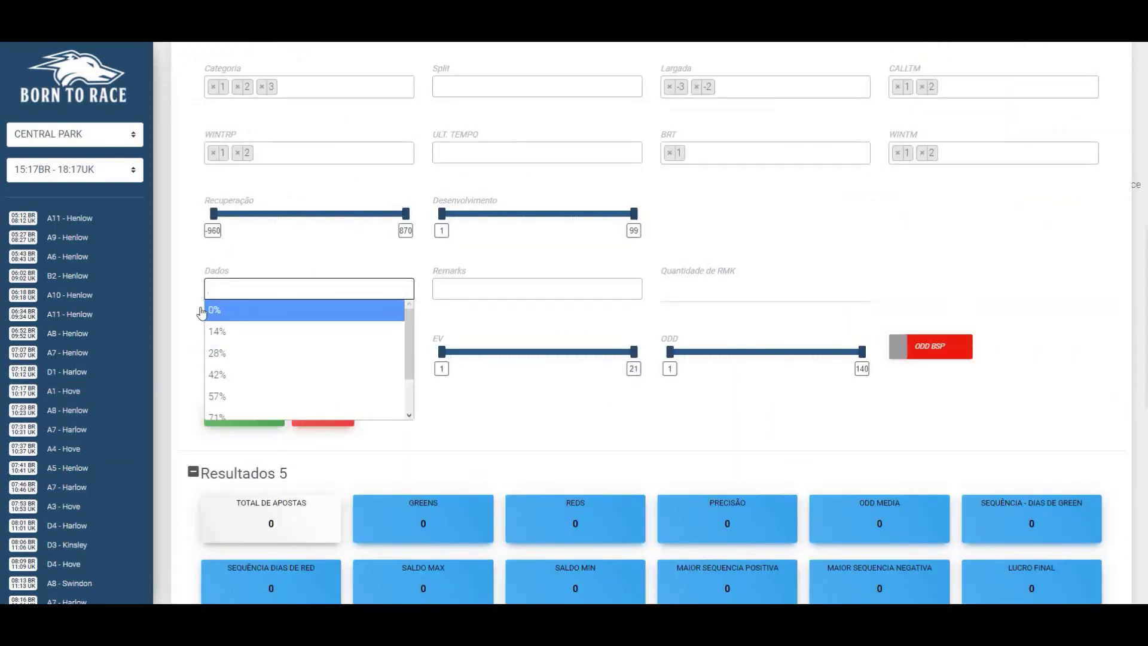
# Step: Try the Dados filter with 71%, 85% and 100%, and remove all three values
pyautogui.scroll(-2, 269, 365)
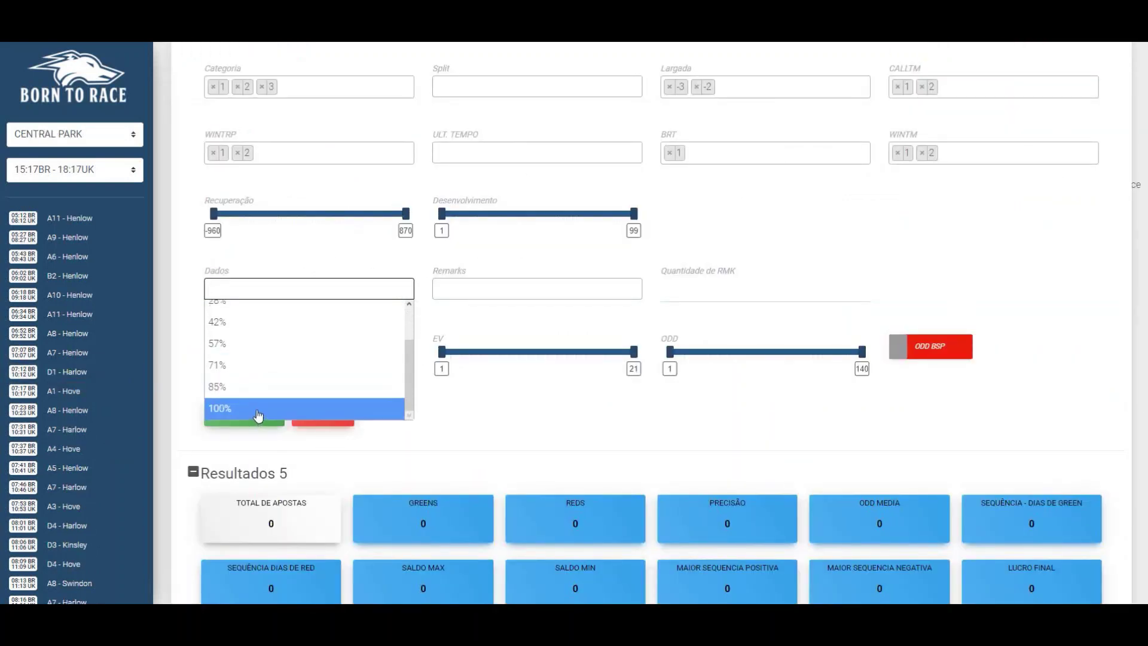
pyautogui.click(256, 410)
pyautogui.click(267, 299)
pyautogui.click(269, 388)
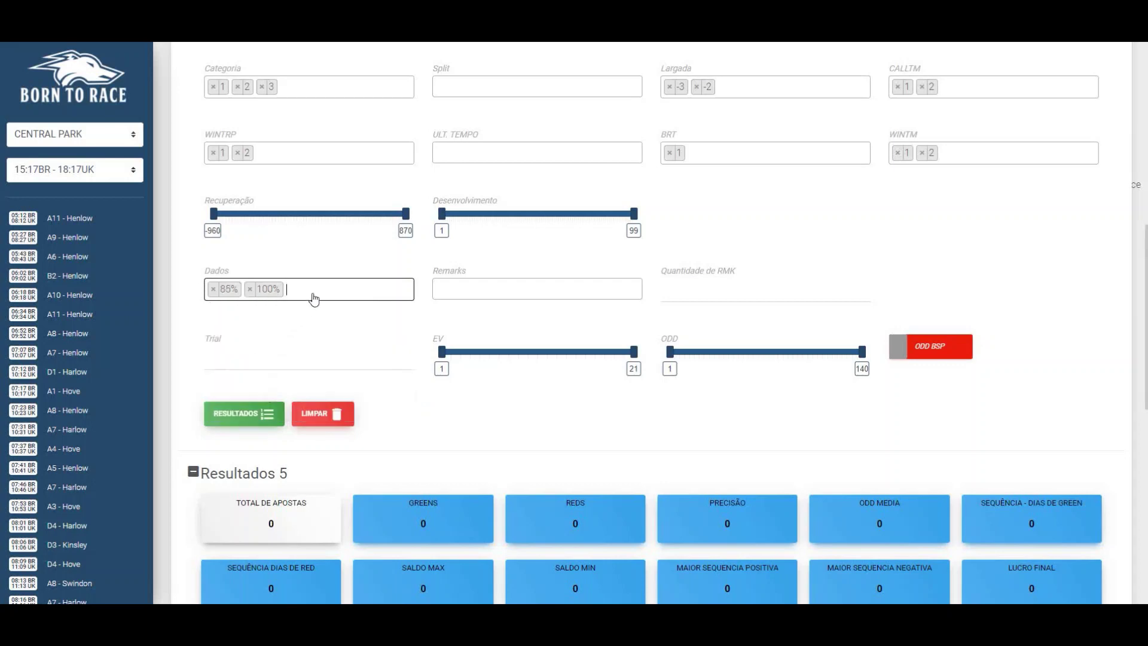
pyautogui.click(312, 297)
pyautogui.click(295, 363)
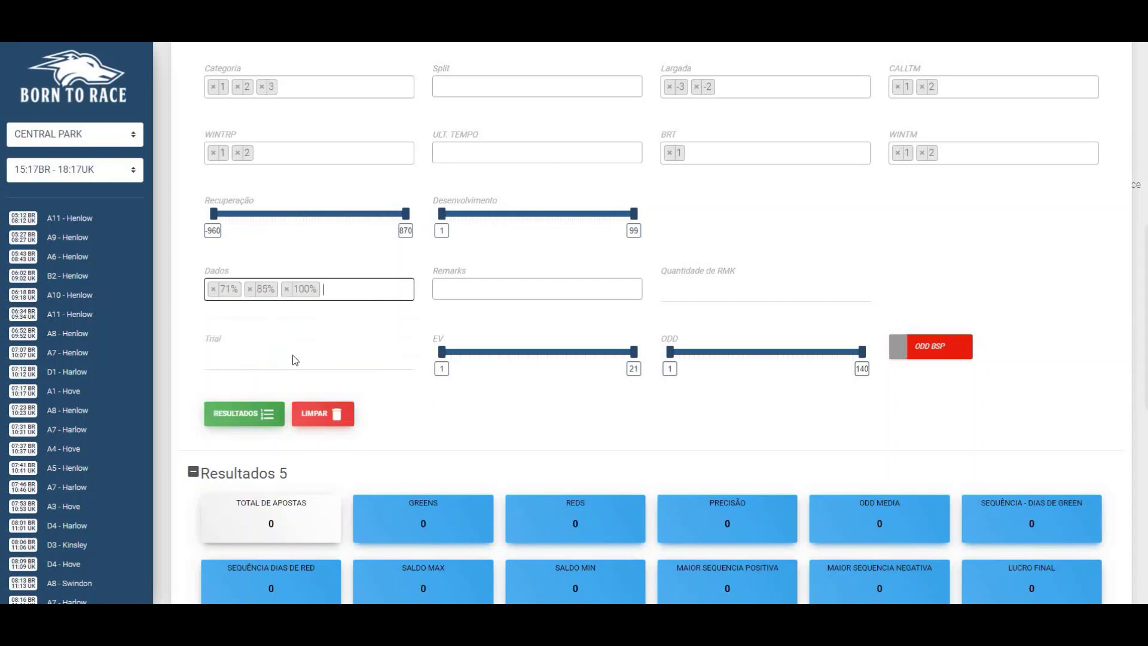
pyautogui.click(213, 289)
pyautogui.click(212, 289)
pyautogui.click(213, 289)
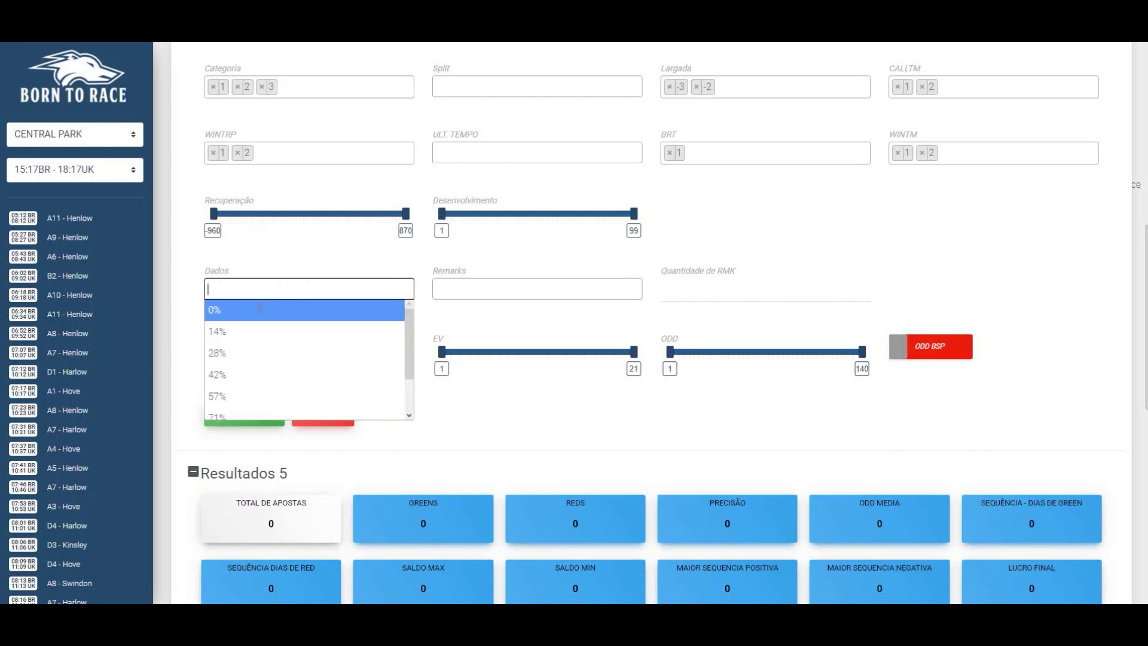
# Step: Try the Dados filter with 0%, 14% and 28%, and leave the field empty again
pyautogui.click(274, 304)
pyautogui.click(276, 288)
pyautogui.click(277, 333)
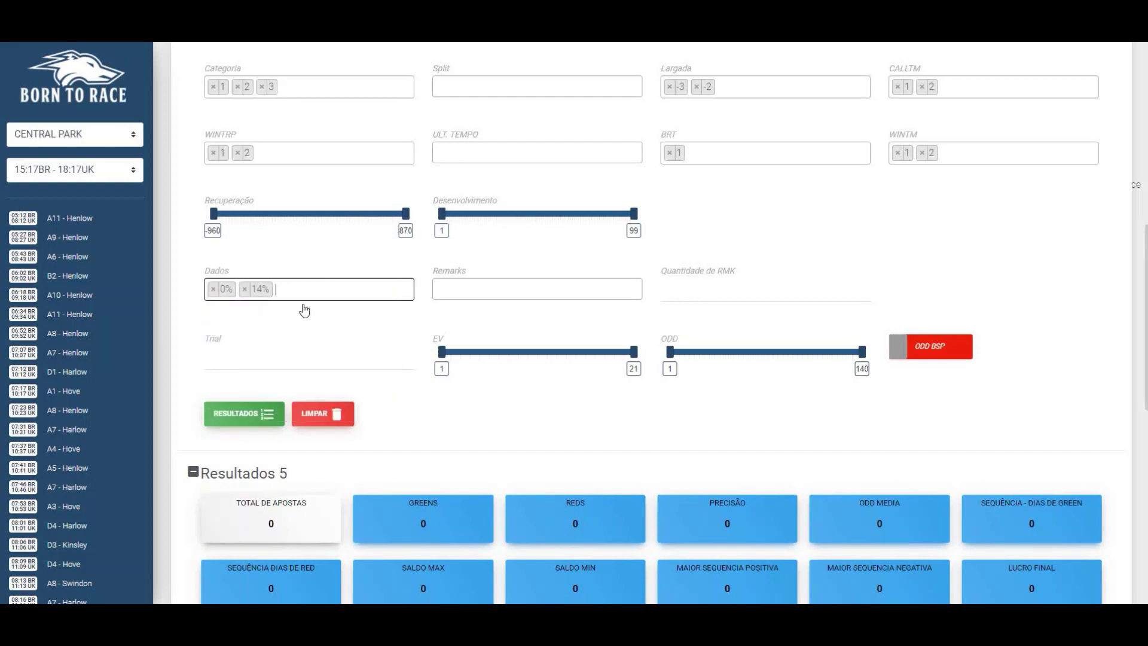
pyautogui.click(309, 289)
pyautogui.click(311, 354)
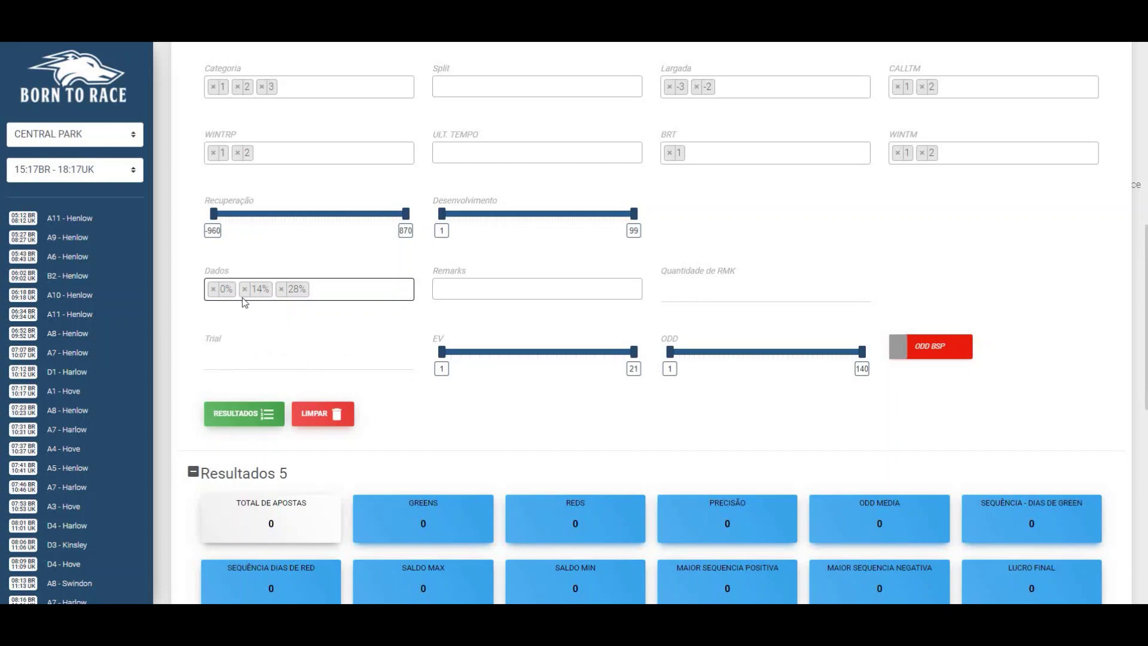
pyautogui.click(213, 289)
pyautogui.click(213, 290)
pyautogui.click(213, 289)
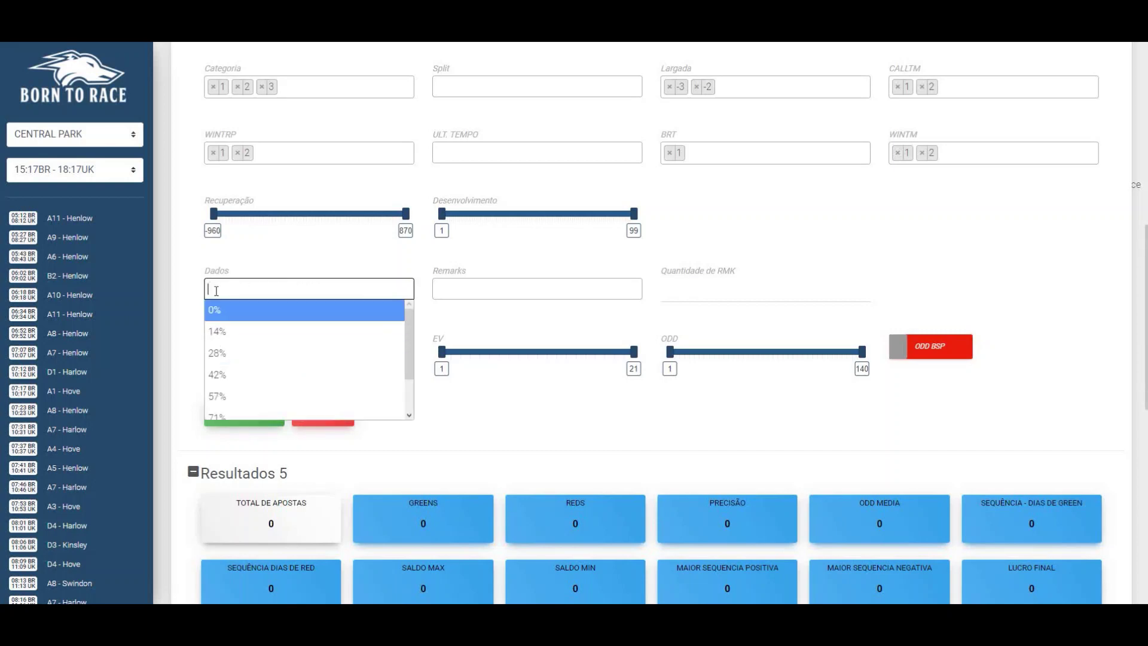
pyautogui.click(398, 257)
# Step: Look through the available race remarks and set the Remarks filter to rls
pyautogui.click(471, 290)
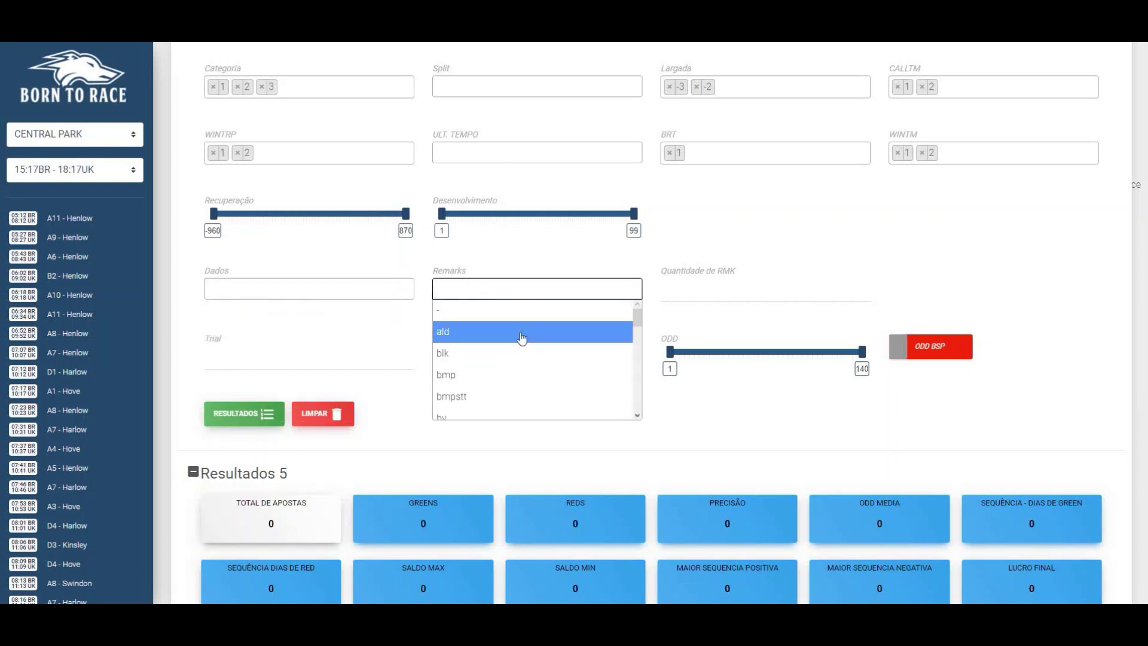
pyautogui.scroll(-2, 522, 338)
pyautogui.scroll(-5, 523, 338)
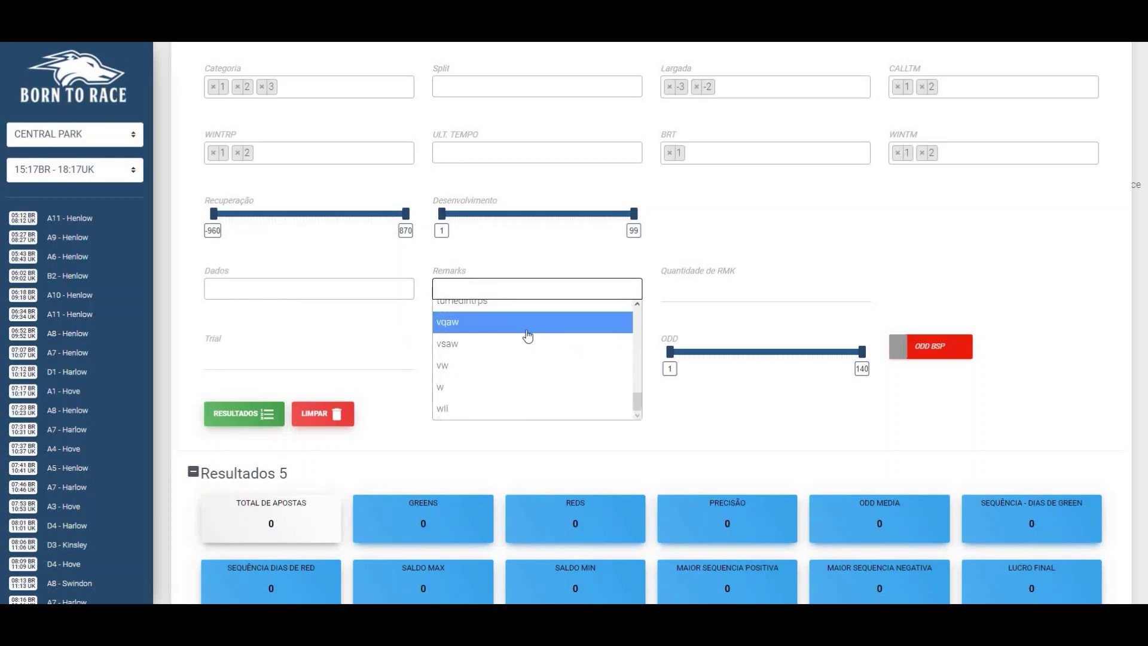
pyautogui.scroll(-4, 525, 335)
pyautogui.click(500, 293)
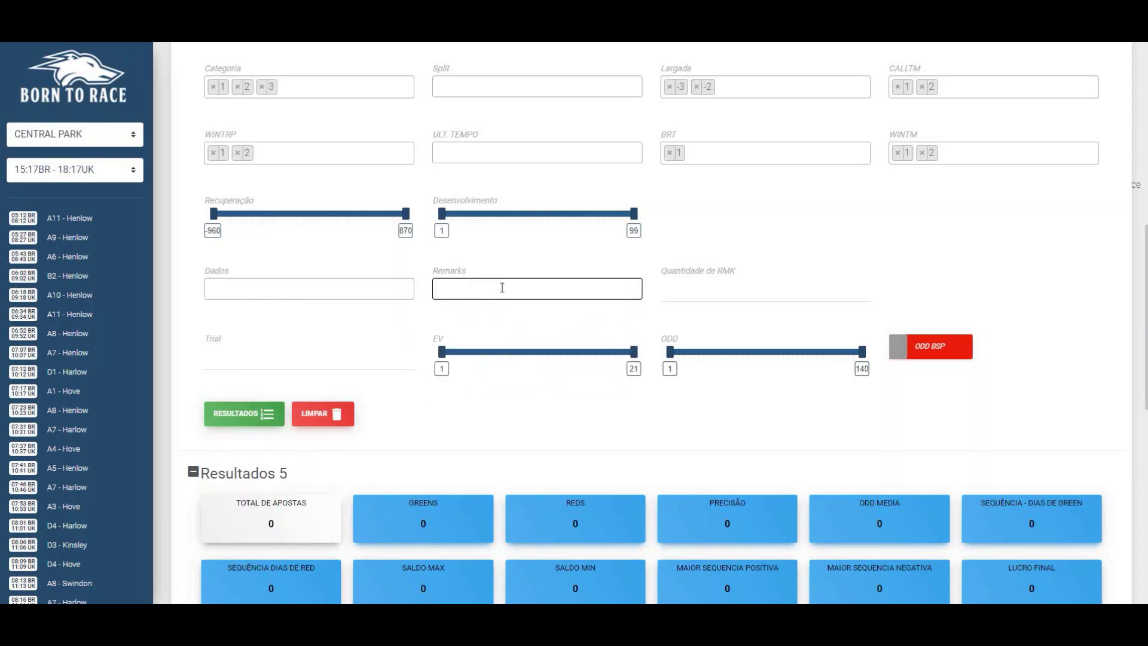
pyautogui.write('rls')
pyautogui.press('Return')
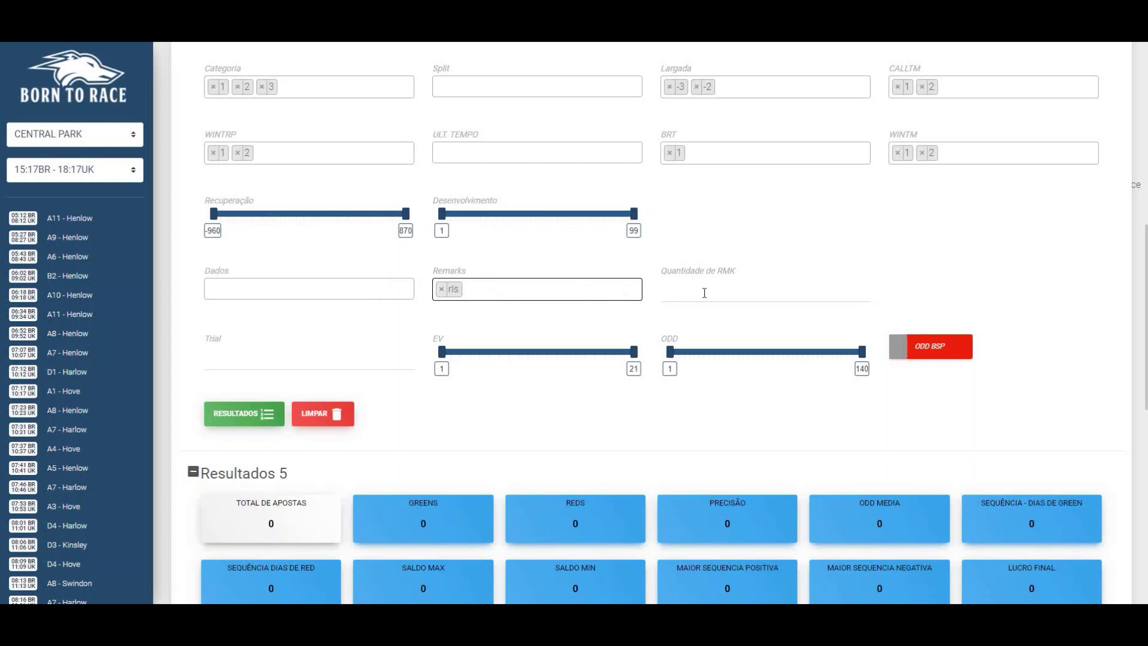
# Step: Look through the available remark quantities and set Quantidade de RMK to 3
pyautogui.moveTo(682, 274)
pyautogui.click(701, 293)
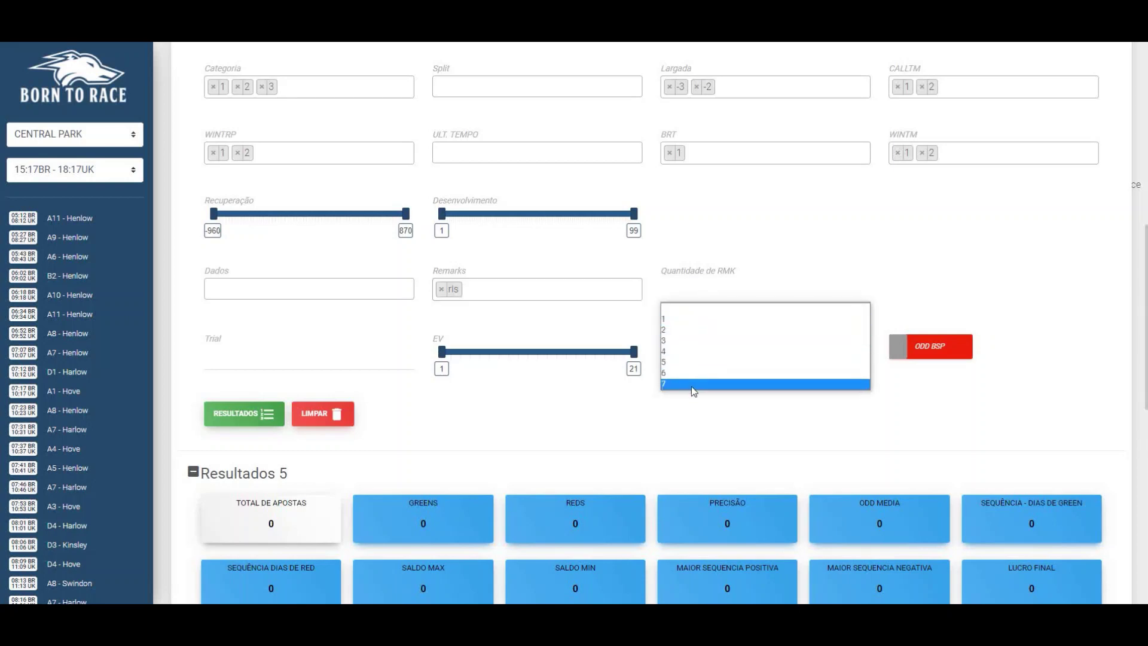
pyautogui.click(694, 344)
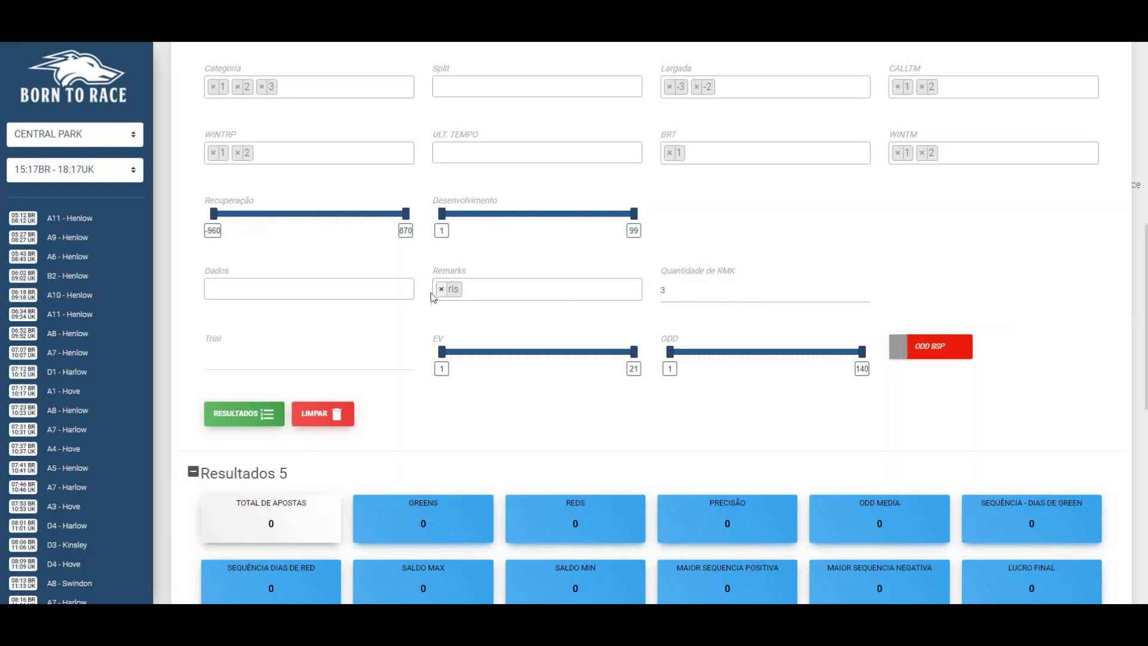
# Step: Try the Remarks filter with ep and ald added, and remove all of its remarks
pyautogui.click(487, 287)
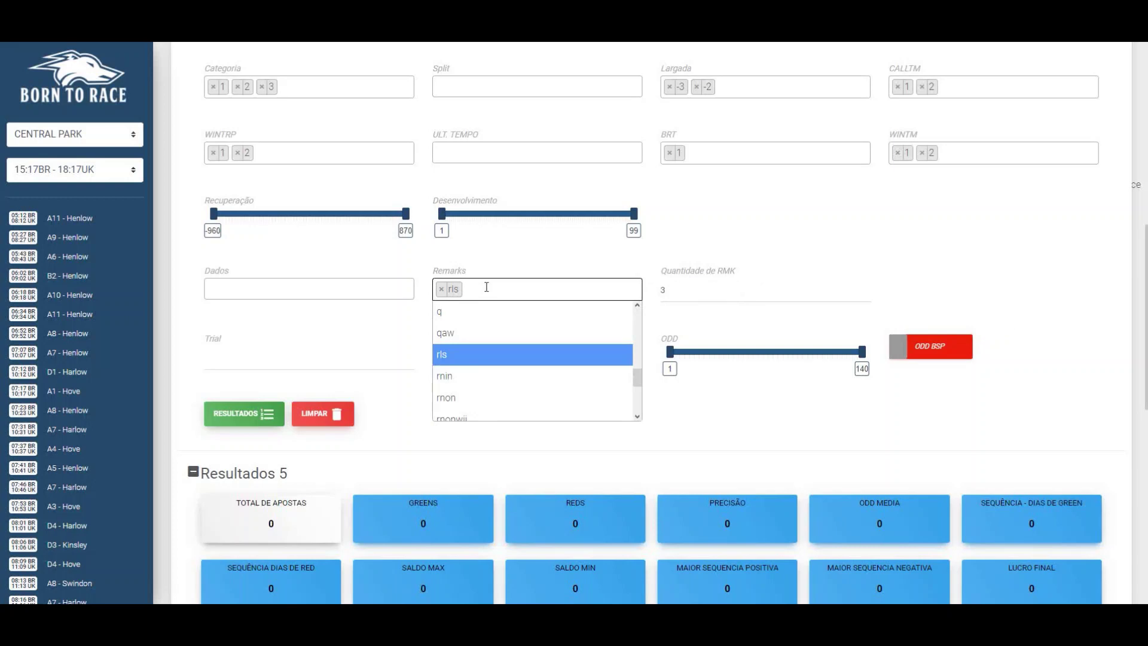
pyautogui.write('ep')
pyautogui.press('Return')
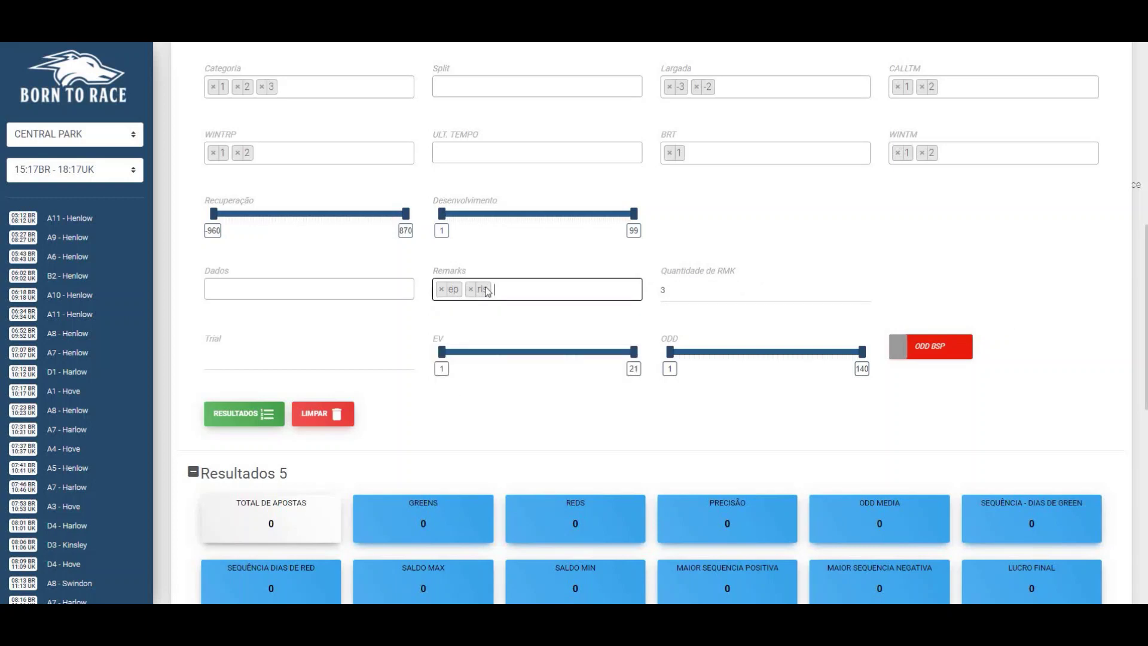
pyautogui.write('aid')
pyautogui.press('Return')
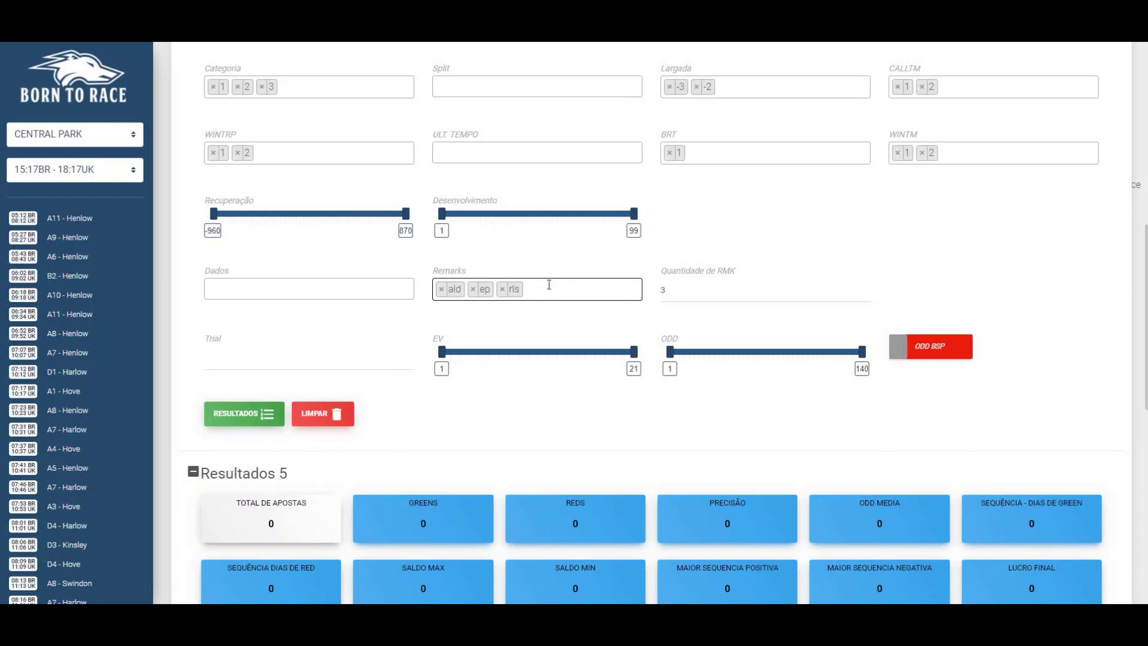
pyautogui.click(502, 289)
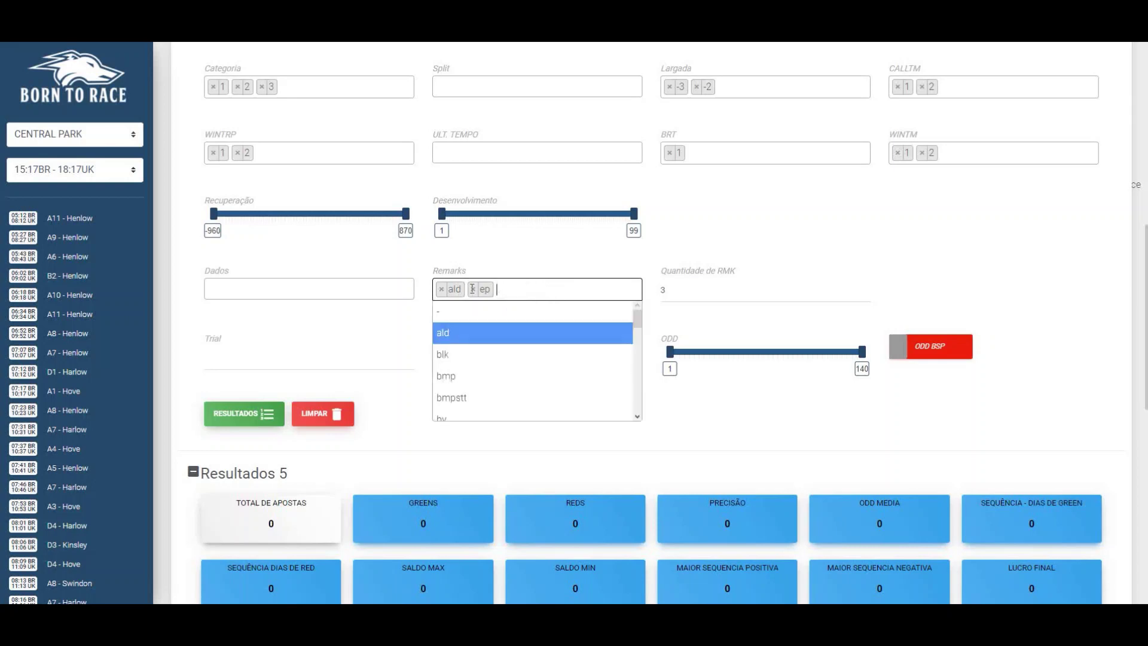
pyautogui.click(442, 287)
pyautogui.click(441, 289)
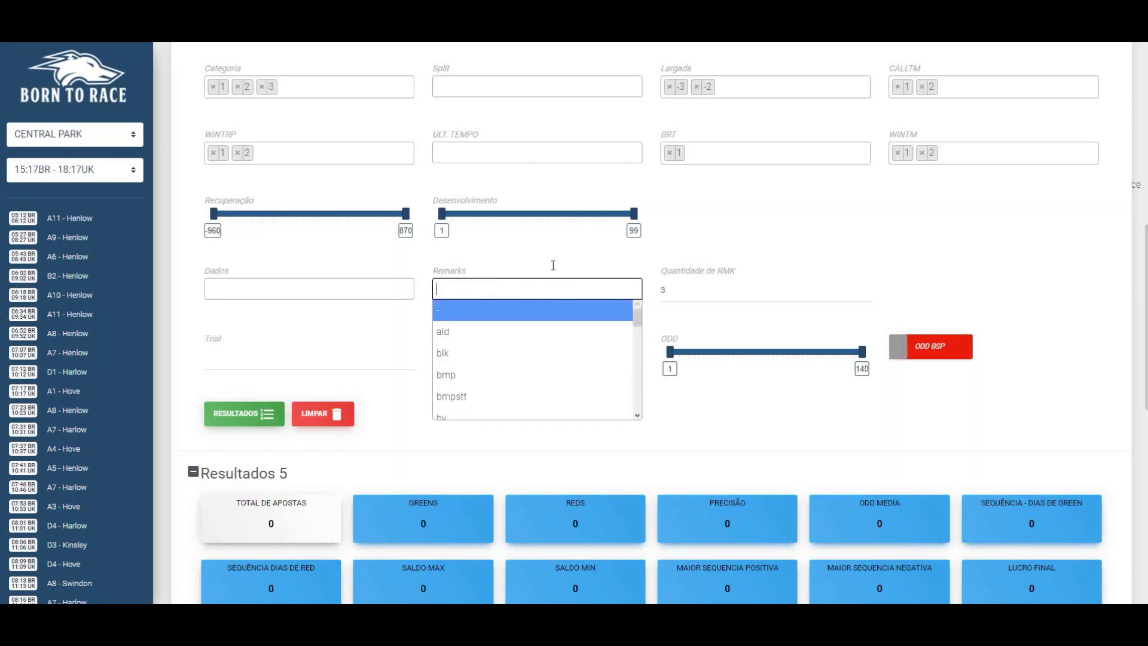
# Step: Look through the Trial options, try the value 1, and leave the Trial field empty again
pyautogui.click(317, 356)
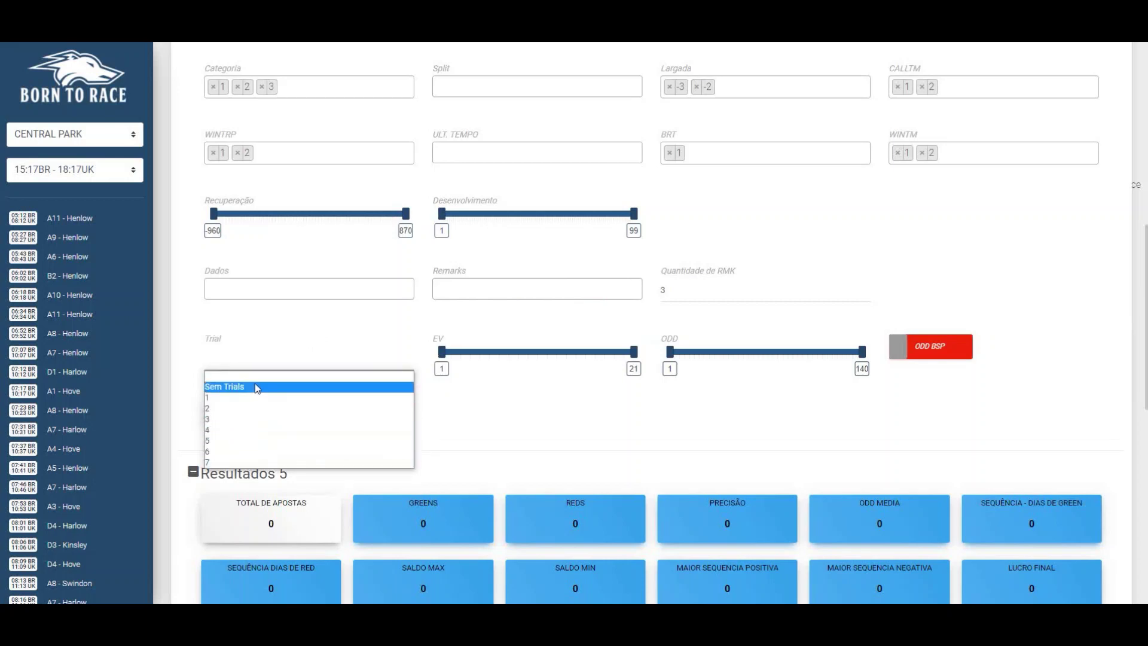
pyautogui.click(263, 368)
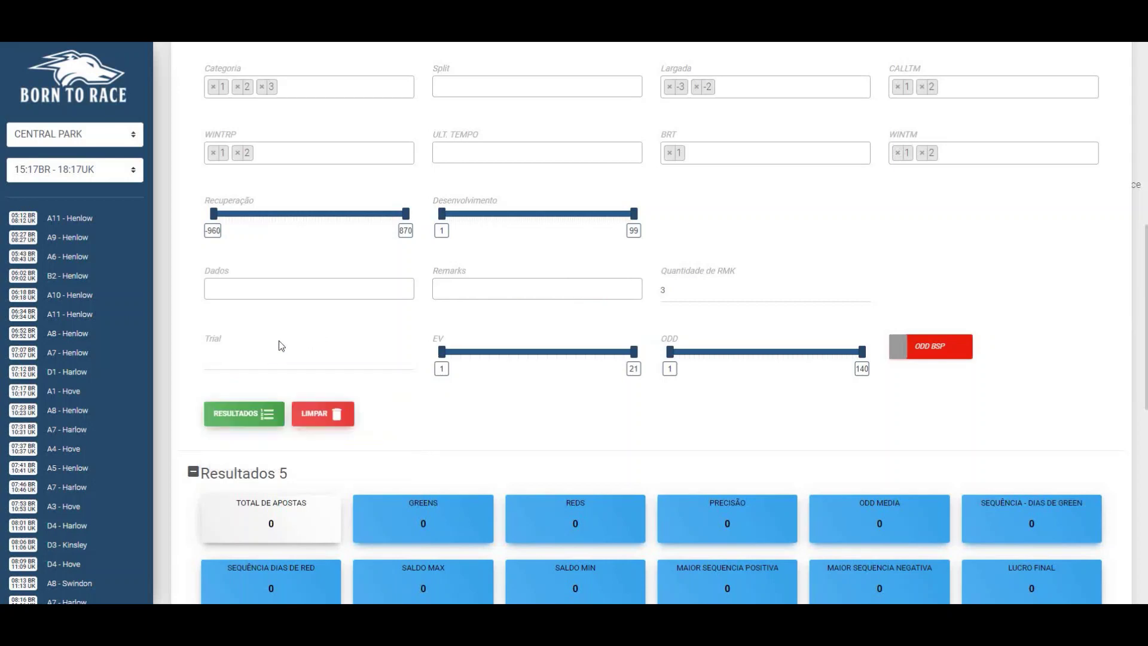
pyautogui.click(245, 356)
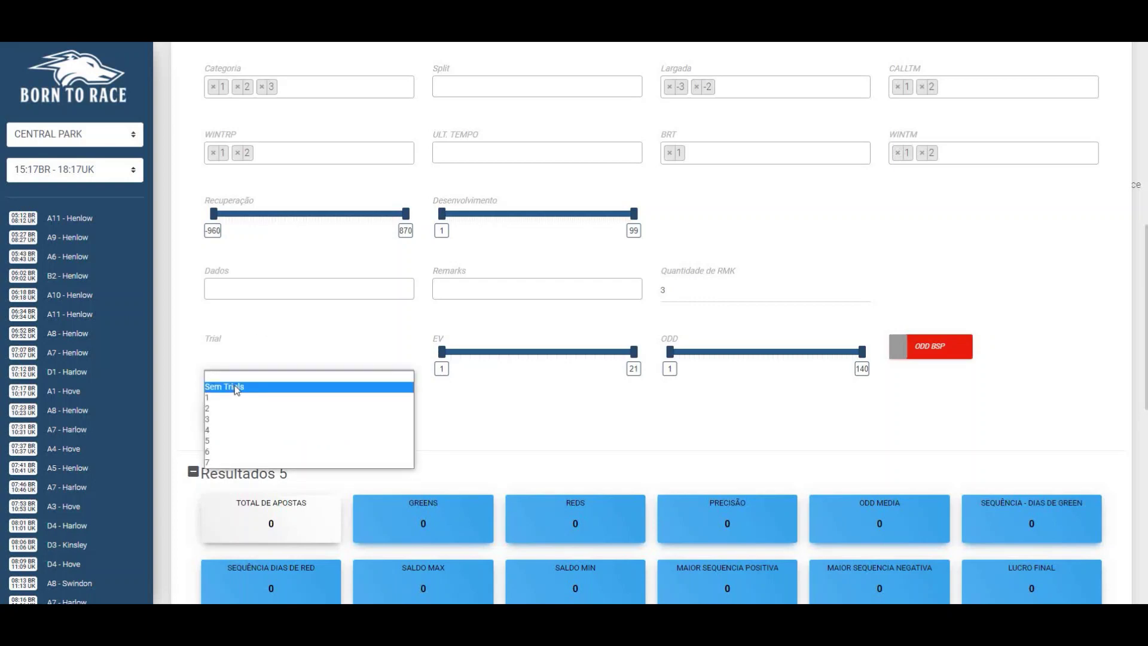
pyautogui.click(236, 398)
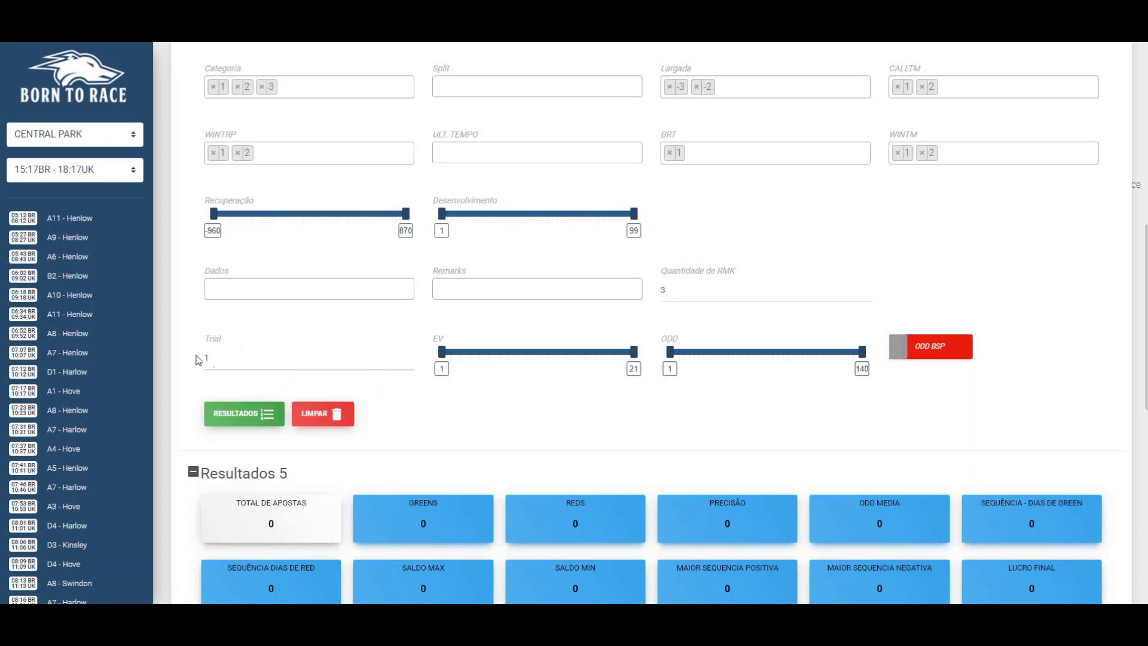
pyautogui.click(199, 359)
pyautogui.click(226, 414)
pyautogui.click(218, 366)
pyautogui.click(285, 381)
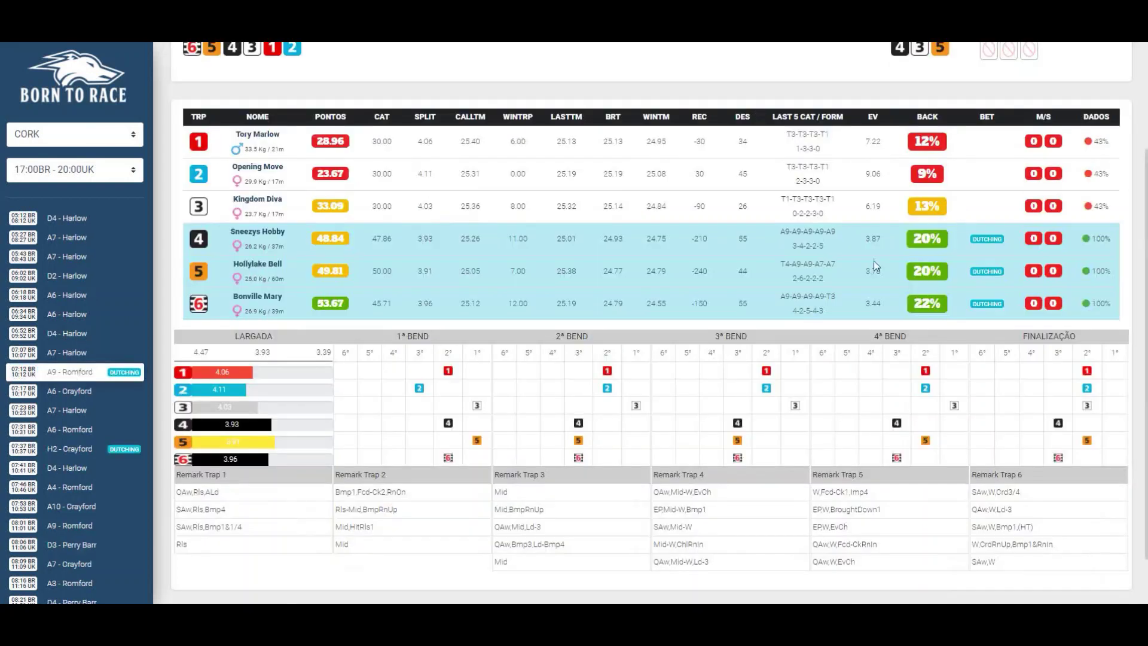
# Step: Examine the EV value of trap 4 in the Cork race table
pyautogui.moveTo(856, 239); pyautogui.dragTo(881, 235)
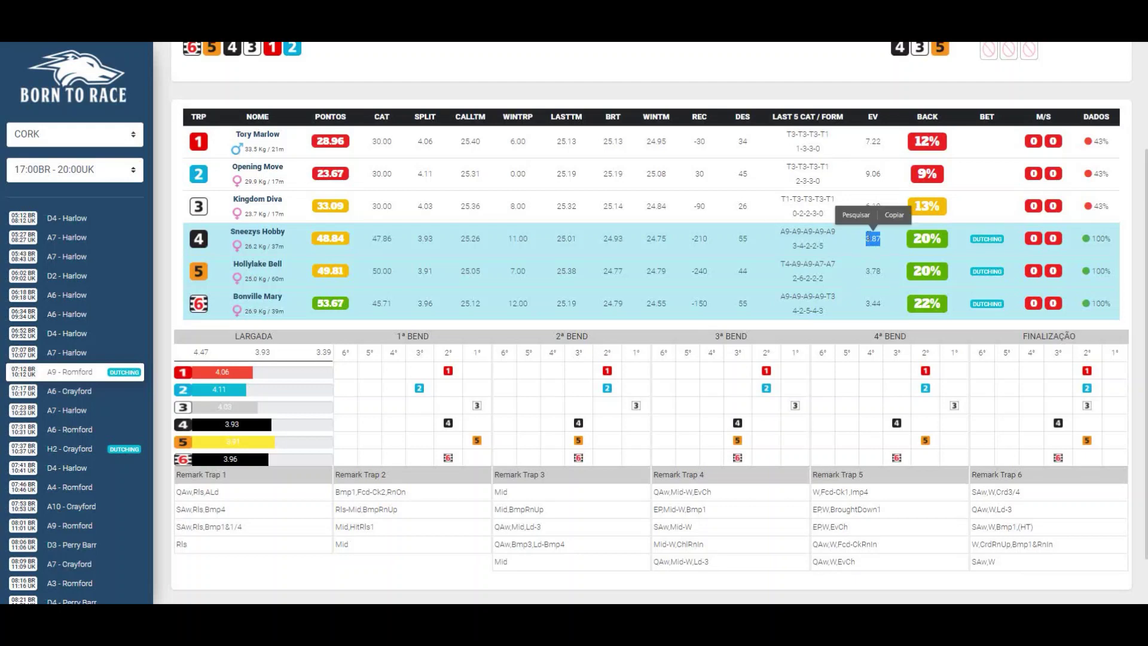
pyautogui.click(885, 242)
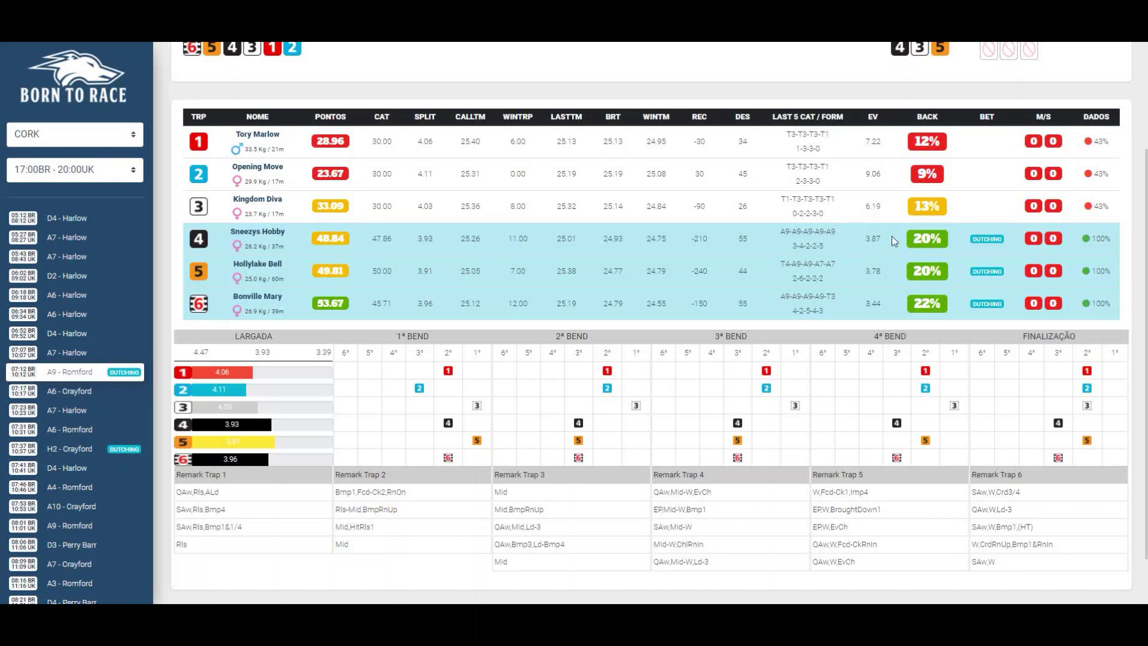
pyautogui.doubleClick(877, 240)
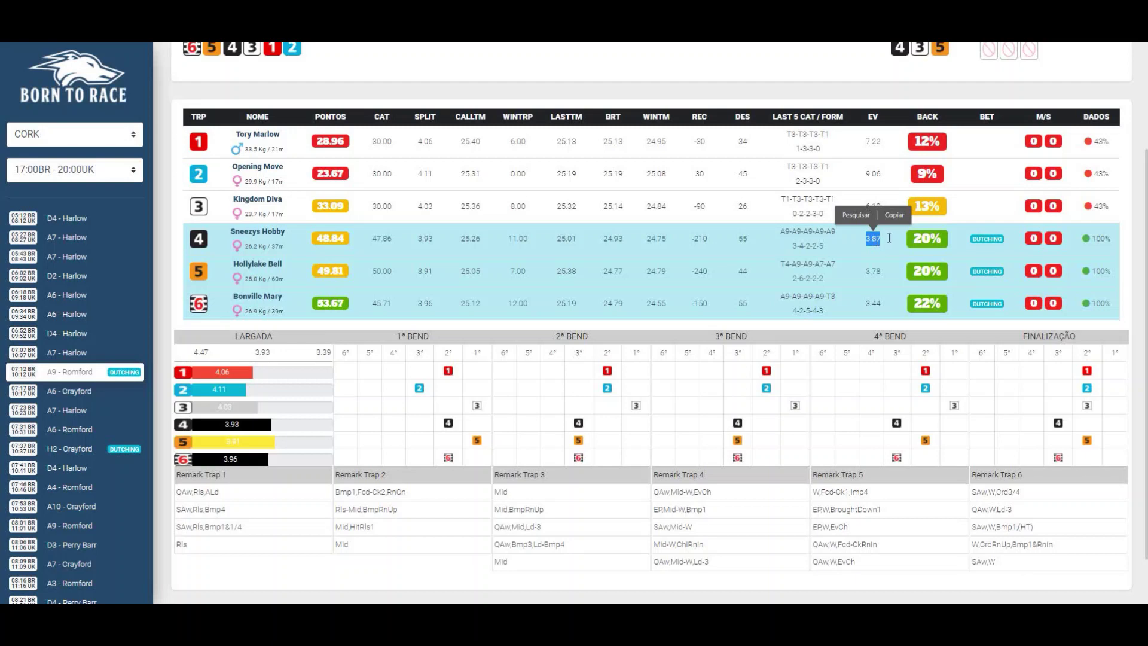
pyautogui.click(873, 237)
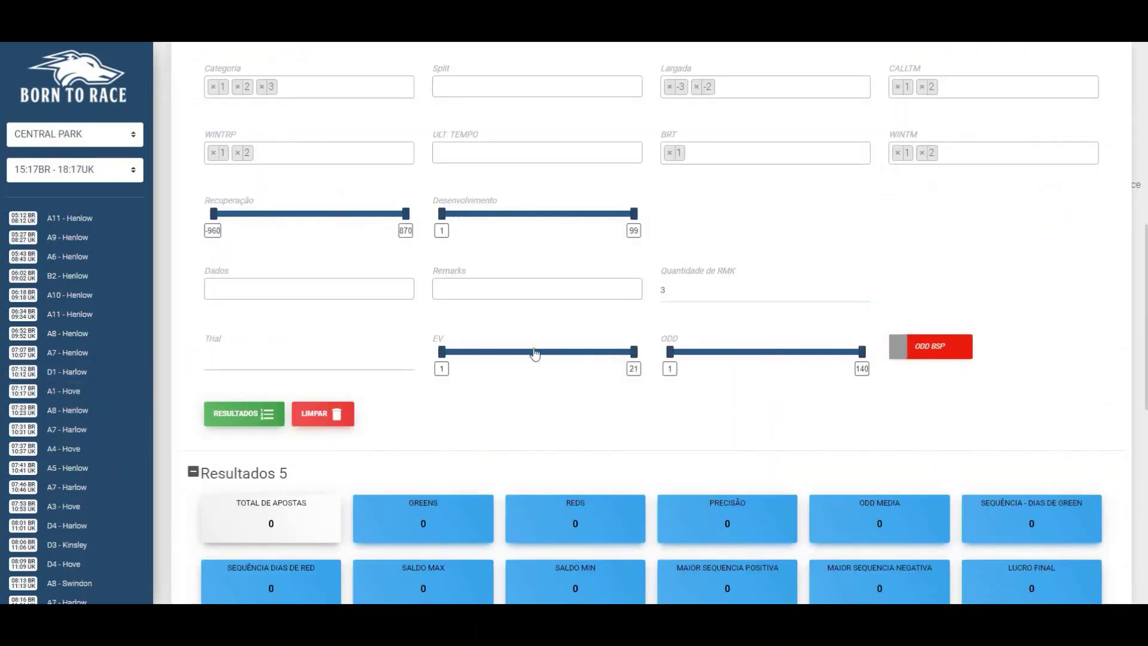
# Step: Switch the odds type to ODD SP, try an ODD range of 4 to 9.5, and restore the full range of 1 to 140
pyautogui.moveTo(442, 351)
pyautogui.mouseDown()
pyautogui.moveTo(567, 353)
pyautogui.moveTo(442, 359)
pyautogui.mouseUp()
pyautogui.moveTo(681, 358)
pyautogui.mouseDown()
pyautogui.moveTo(858, 356)
pyautogui.moveTo(664, 357)
pyautogui.mouseUp()
pyautogui.click(906, 352)
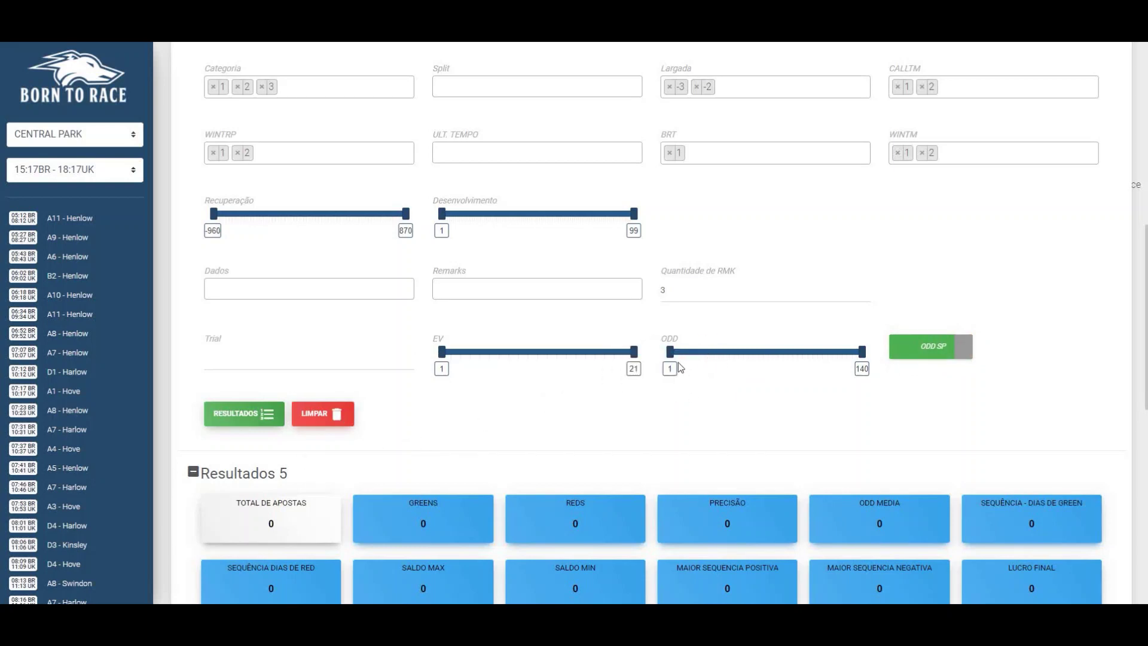
pyautogui.moveTo(670, 352); pyautogui.dragTo(706, 359)
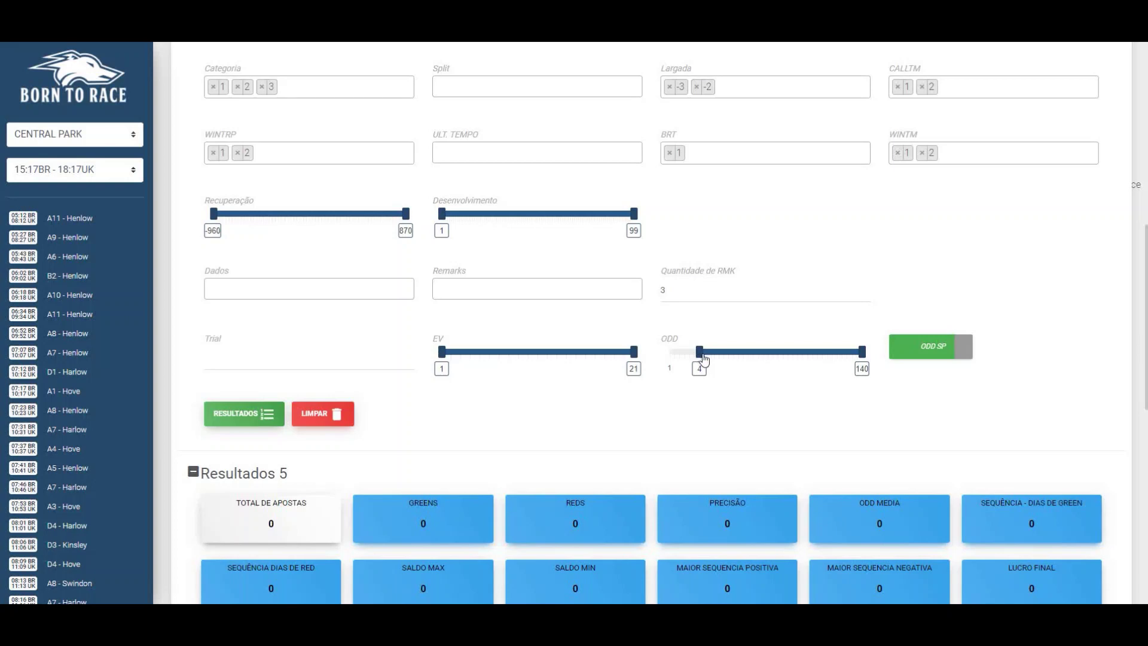
pyautogui.moveTo(862, 352); pyautogui.dragTo(757, 356)
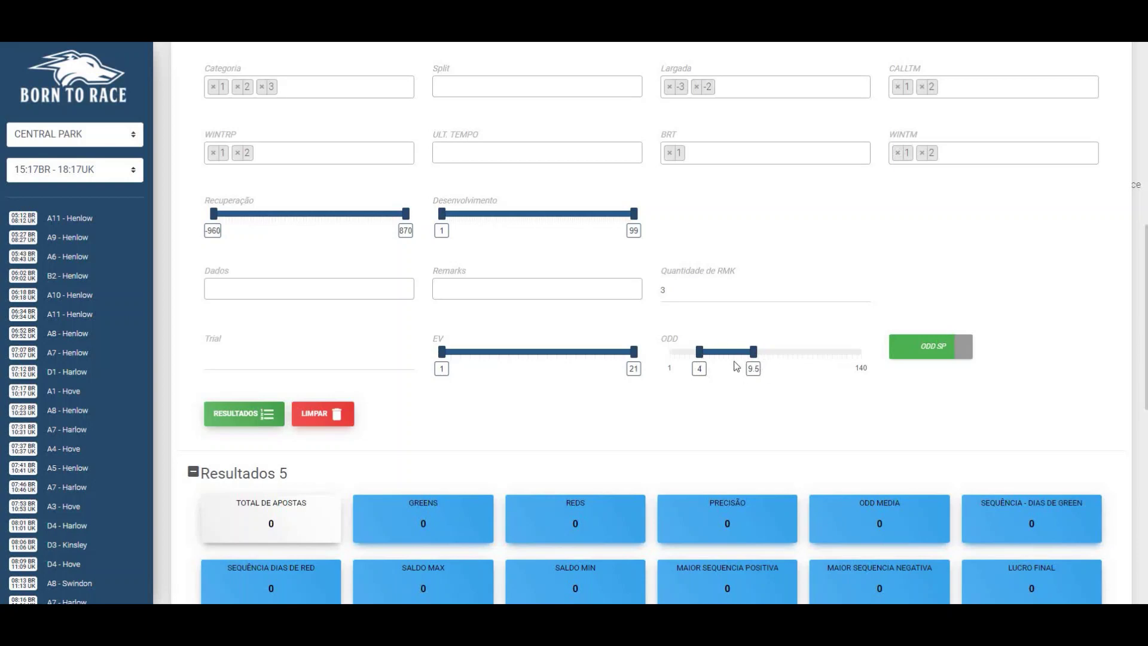
pyautogui.moveTo(699, 352); pyautogui.dragTo(670, 353)
pyautogui.moveTo(754, 353); pyautogui.dragTo(862, 353)
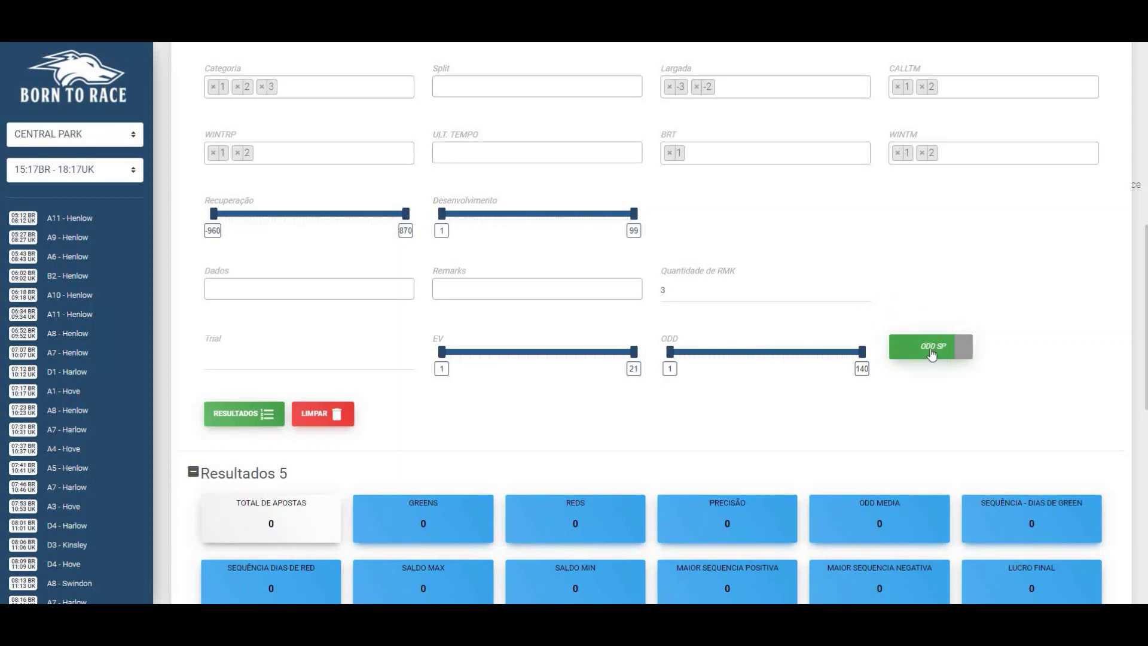
# Step: Alternate the odds type between ODD SP and ODD BSP, finish on ODD BSP, and clear all filter values
pyautogui.click(931, 353)
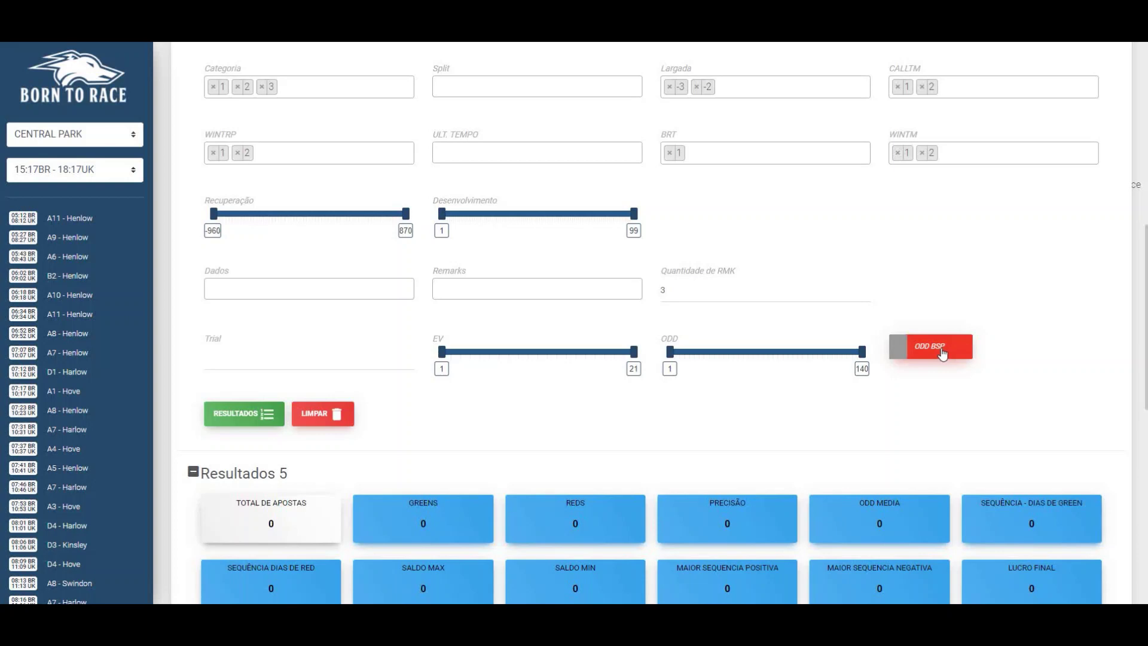
pyautogui.click(933, 354)
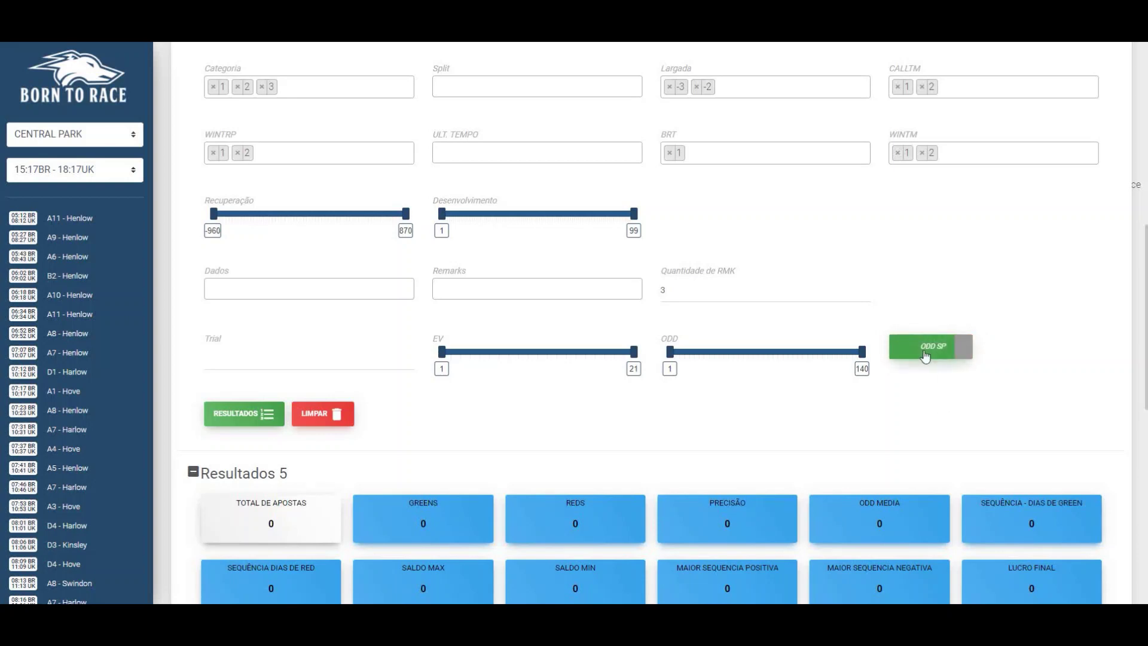
pyautogui.click(927, 356)
pyautogui.click(936, 355)
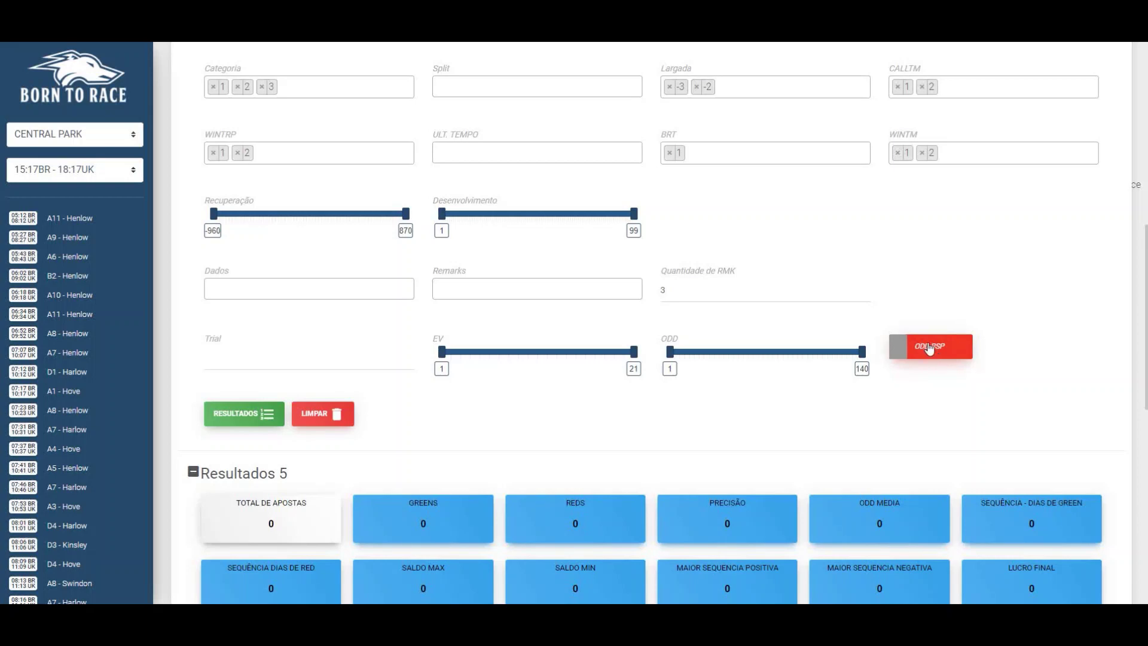
pyautogui.click(936, 355)
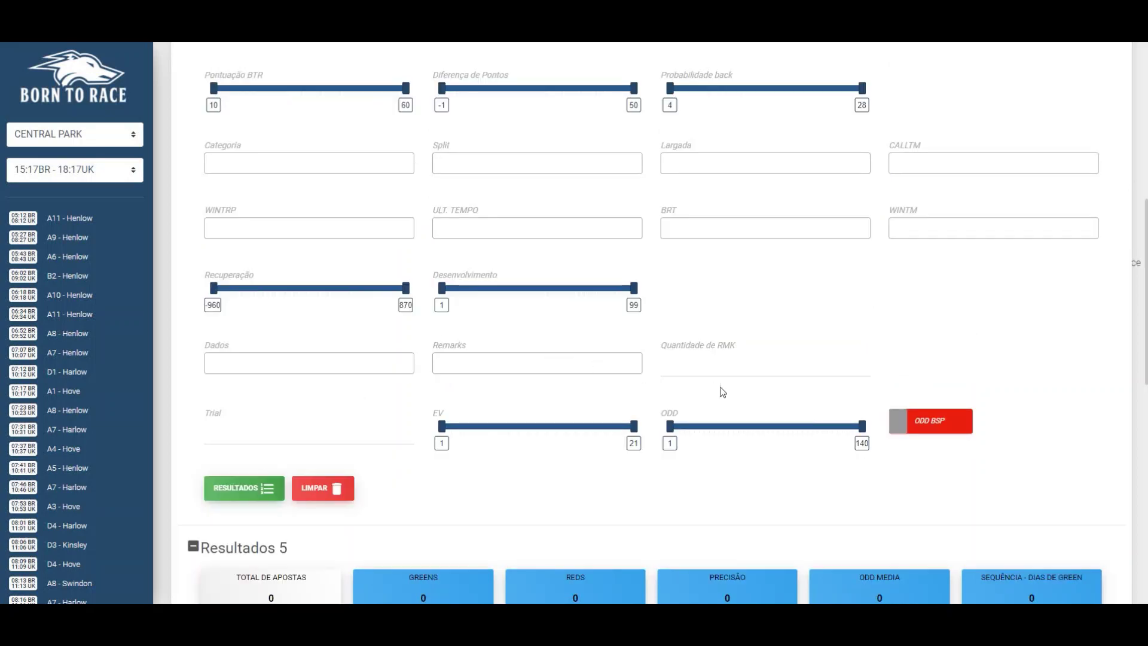
# Step: Generate the results with all filters empty and the odds type ODD BSP
pyautogui.scroll(-2, 748, 407)
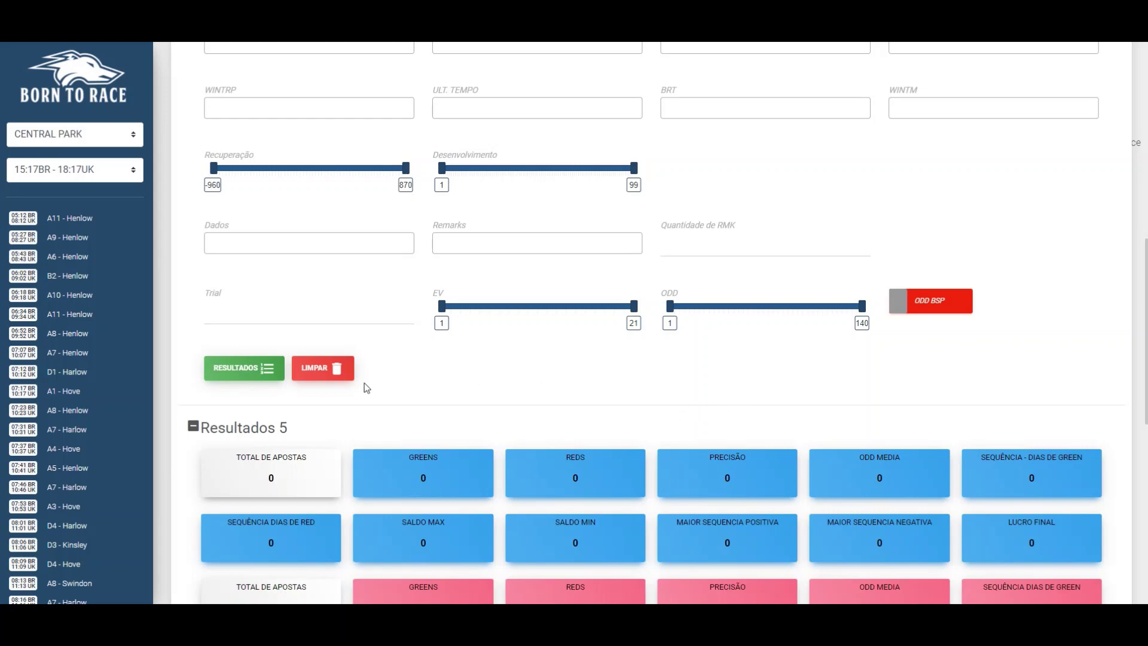
pyautogui.click(253, 377)
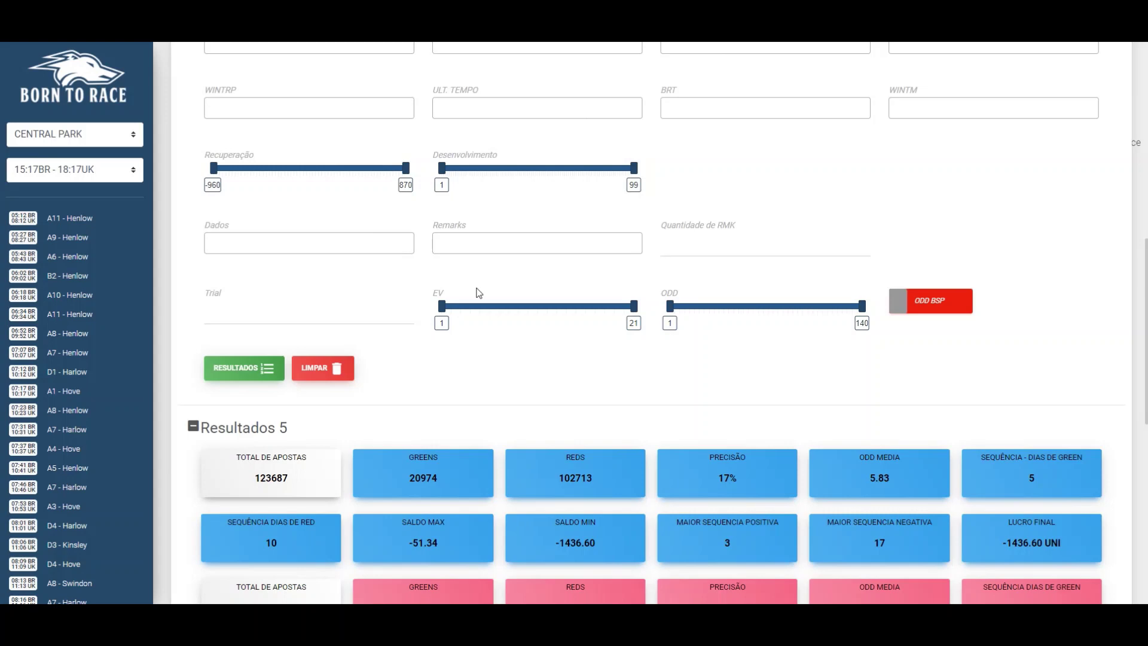
pyautogui.scroll(10, 735, 340)
pyautogui.scroll(-10, 735, 340)
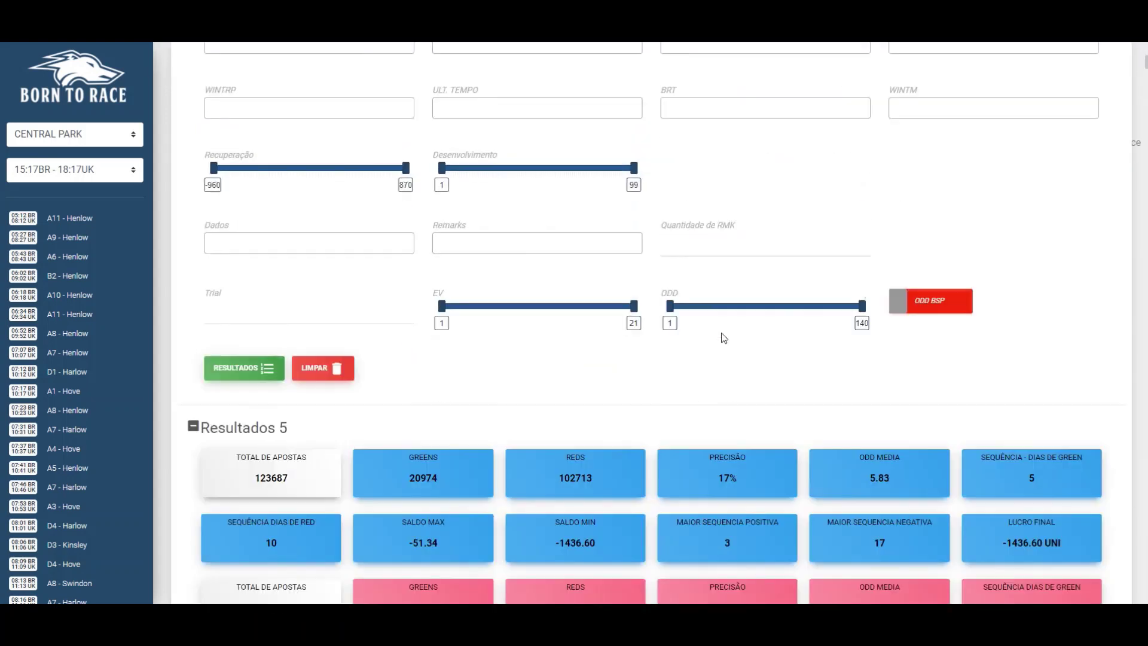
pyautogui.scroll(-2, 851, 310)
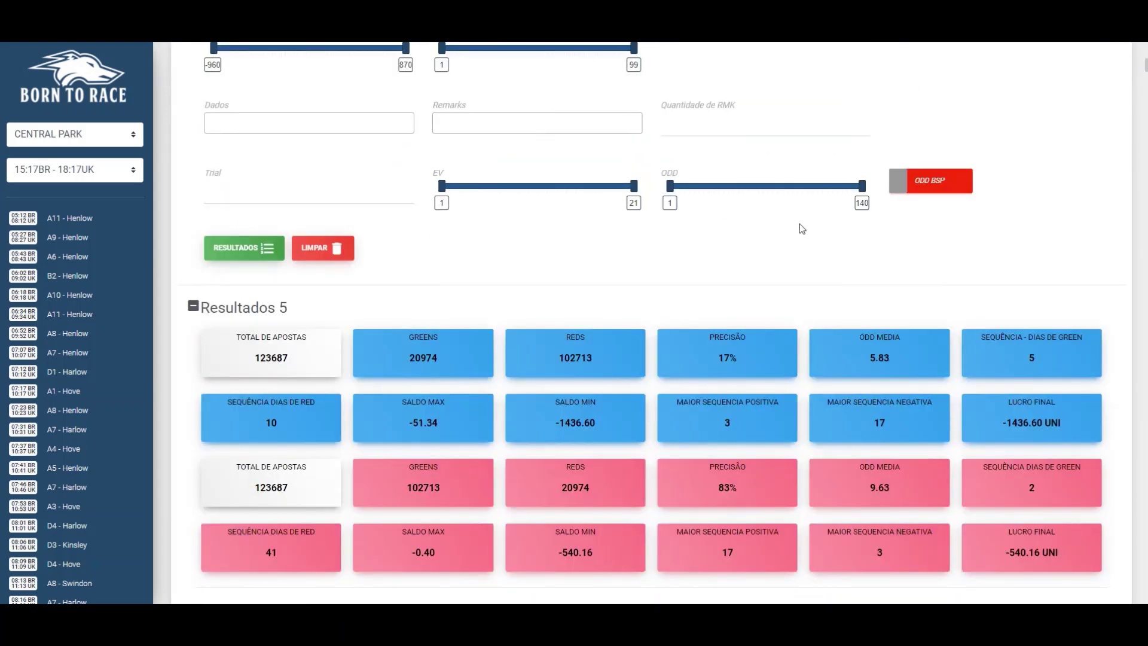
# Step: Examine the total number of bets and the other figures in the blue and pink result cards
pyautogui.moveTo(295, 361); pyautogui.dragTo(244, 366)
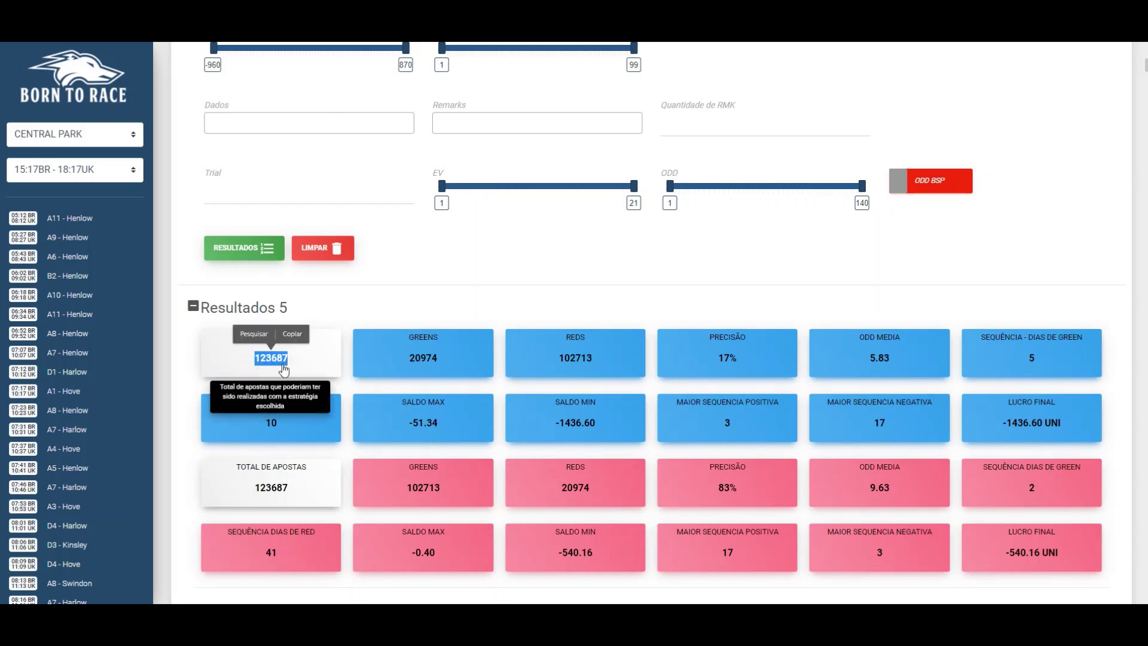
pyautogui.click(328, 339)
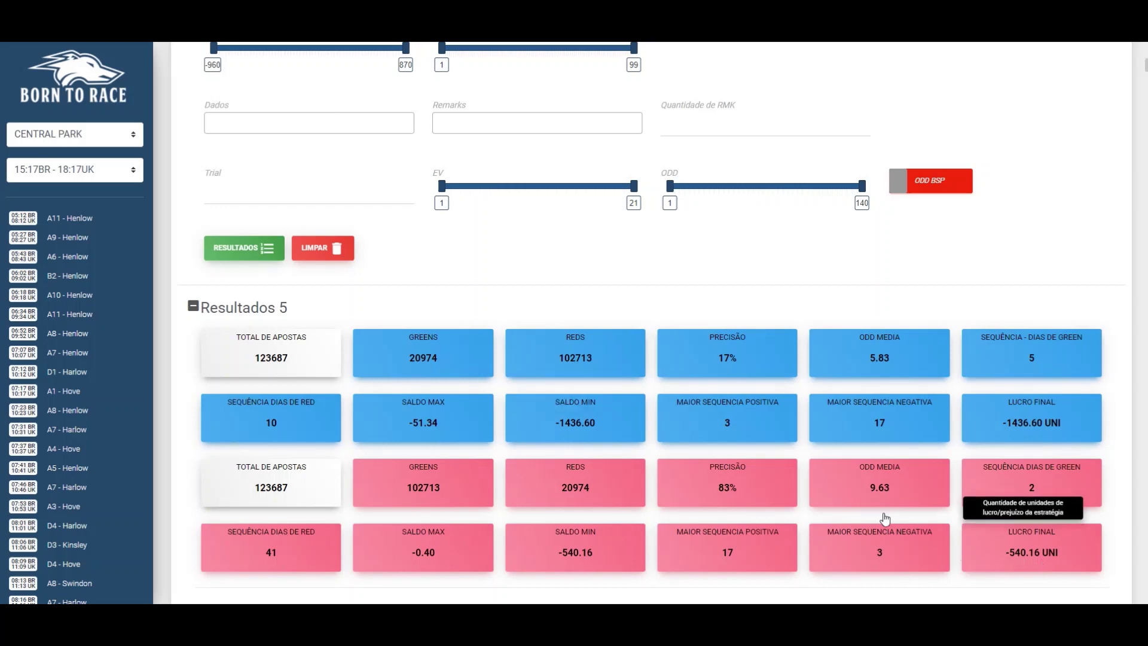
pyautogui.moveTo(251, 364)
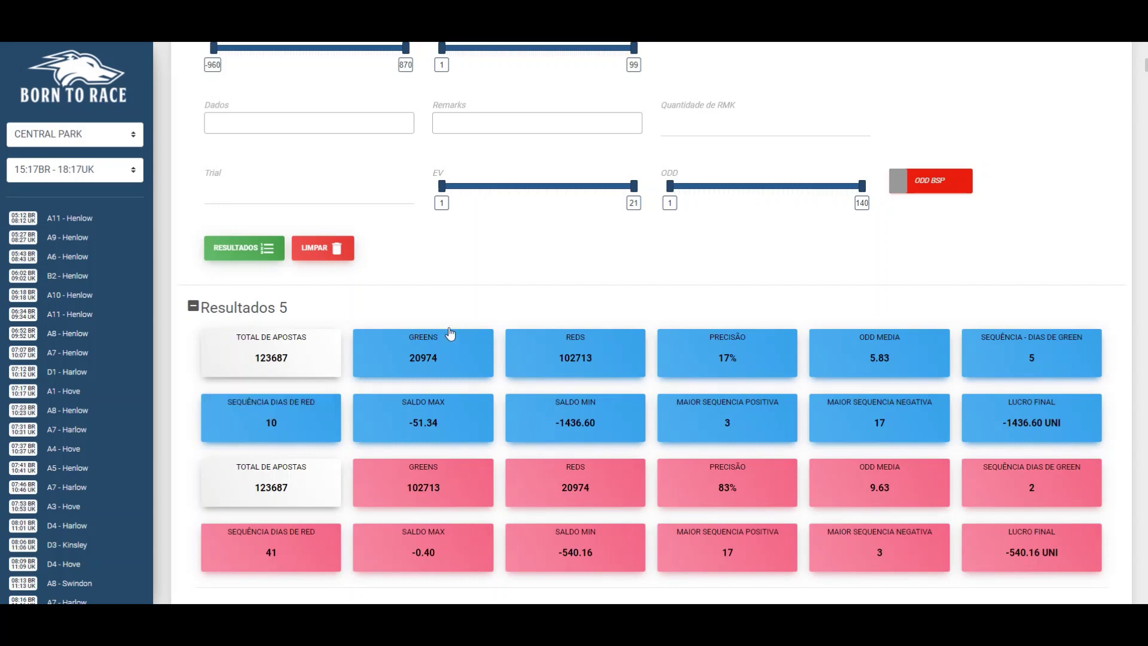
# Step: Switch the odds type to ODD SP, regenerate the results, and return to the start of the filter form
pyautogui.click(957, 196)
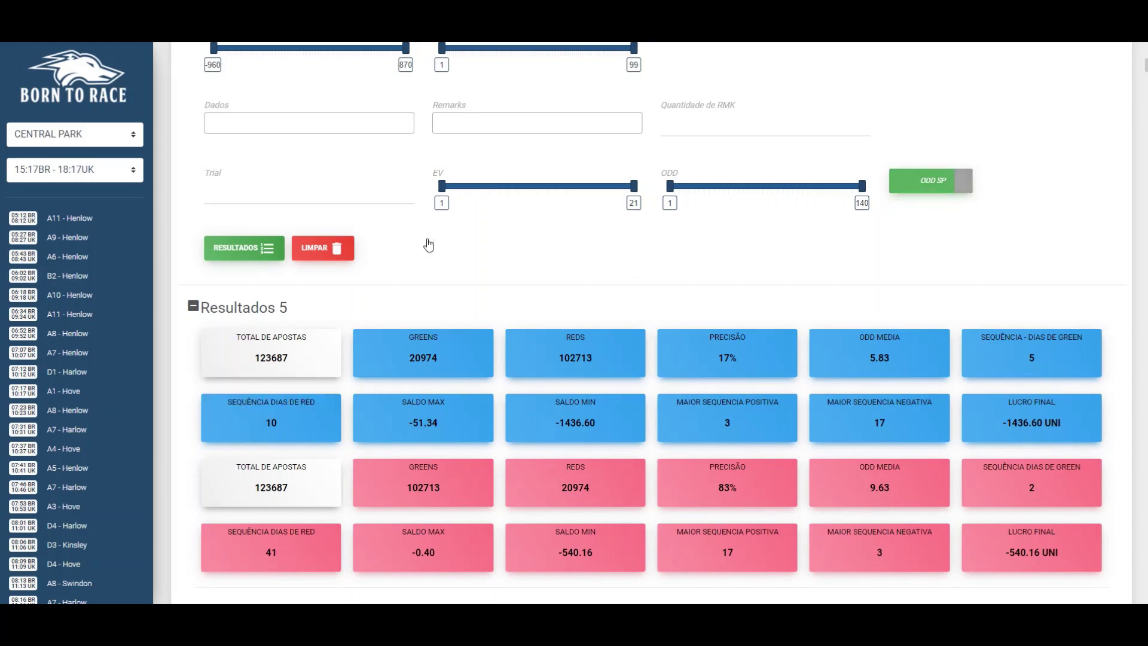
pyautogui.click(266, 248)
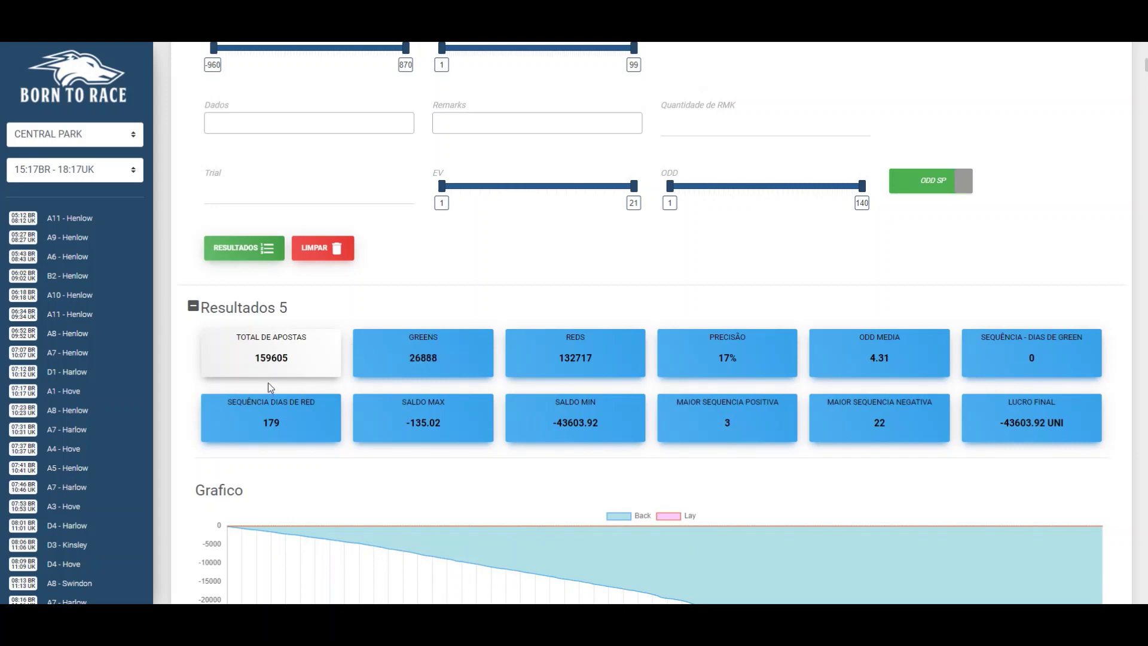
pyautogui.moveTo(271, 361)
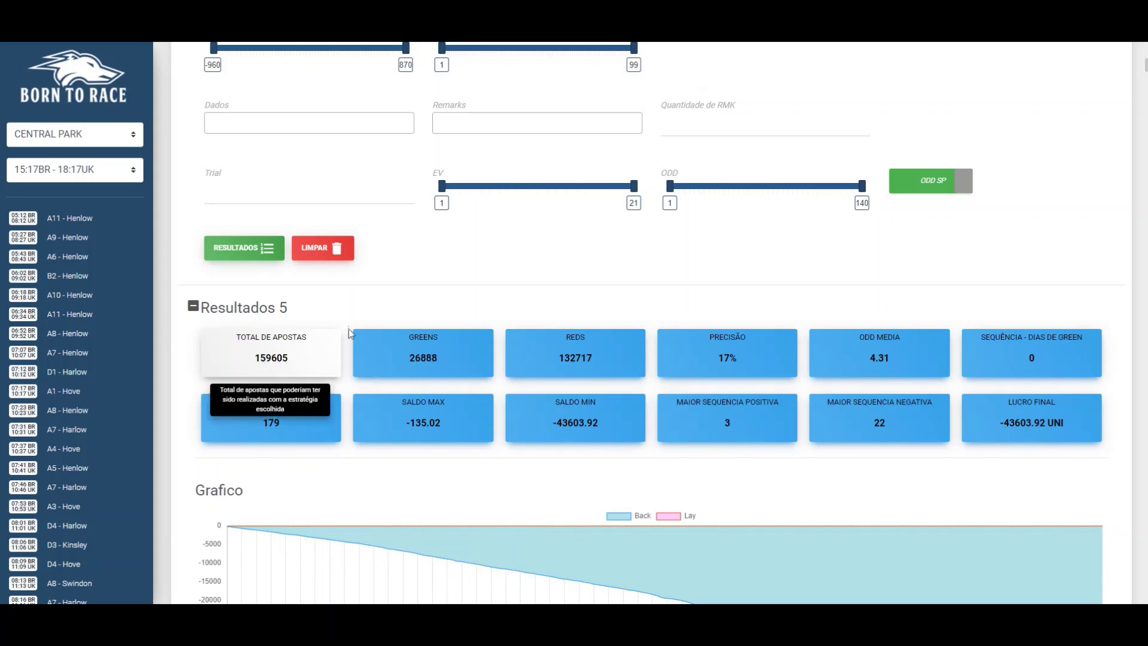
pyautogui.scroll(15, 512, 357)
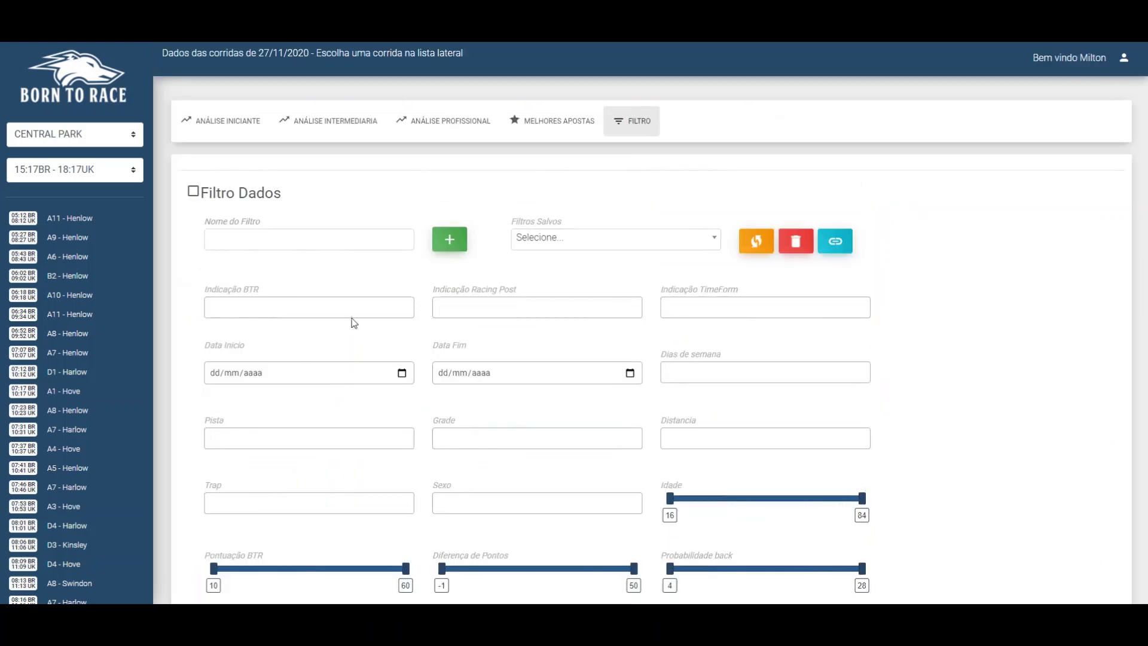
# Step: Load the saved filter Corridas Curtas, review its criteria, and generate its results
pyautogui.click(590, 239)
pyautogui.click(591, 309)
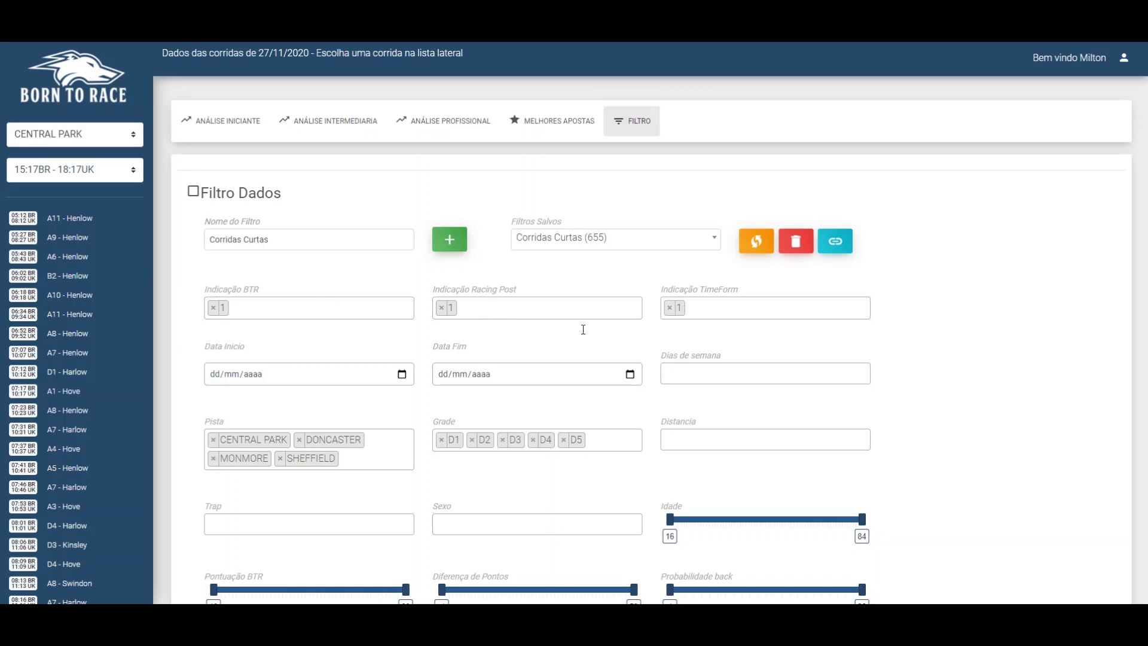
pyautogui.scroll(-3, 583, 329)
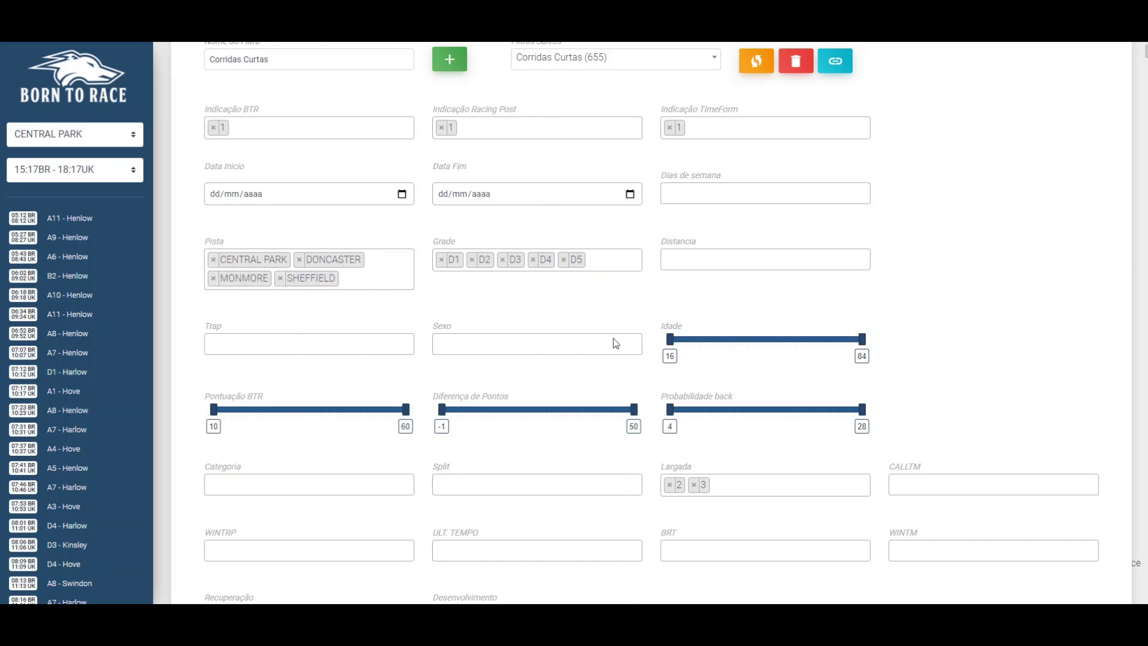
pyautogui.scroll(-2, 616, 343)
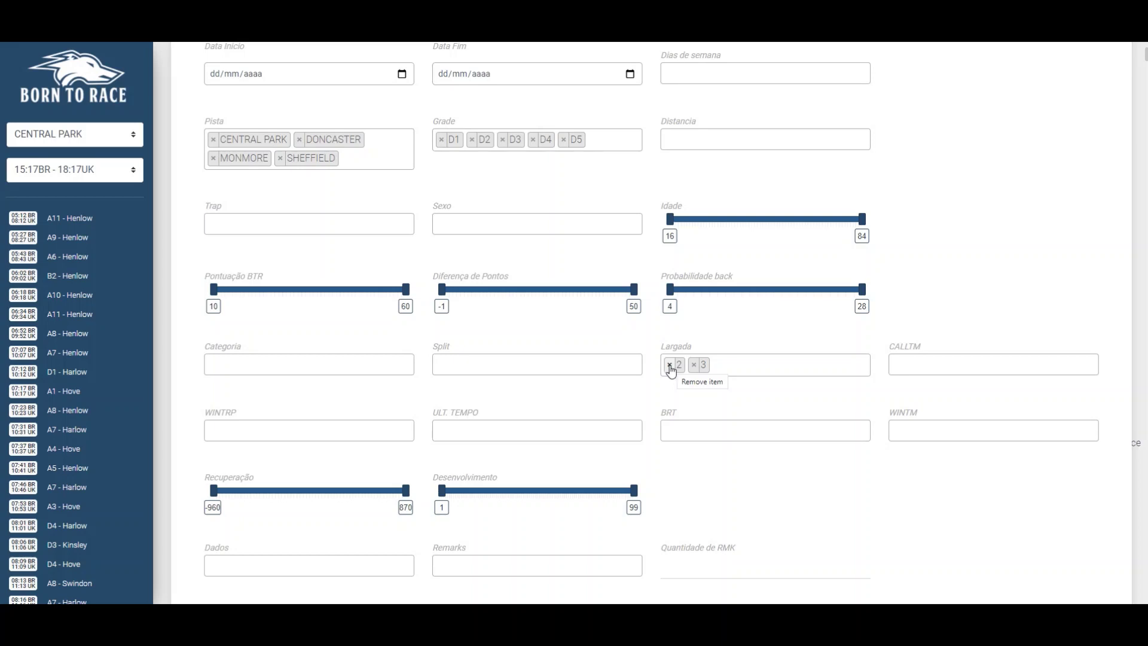
pyautogui.scroll(5, 663, 365)
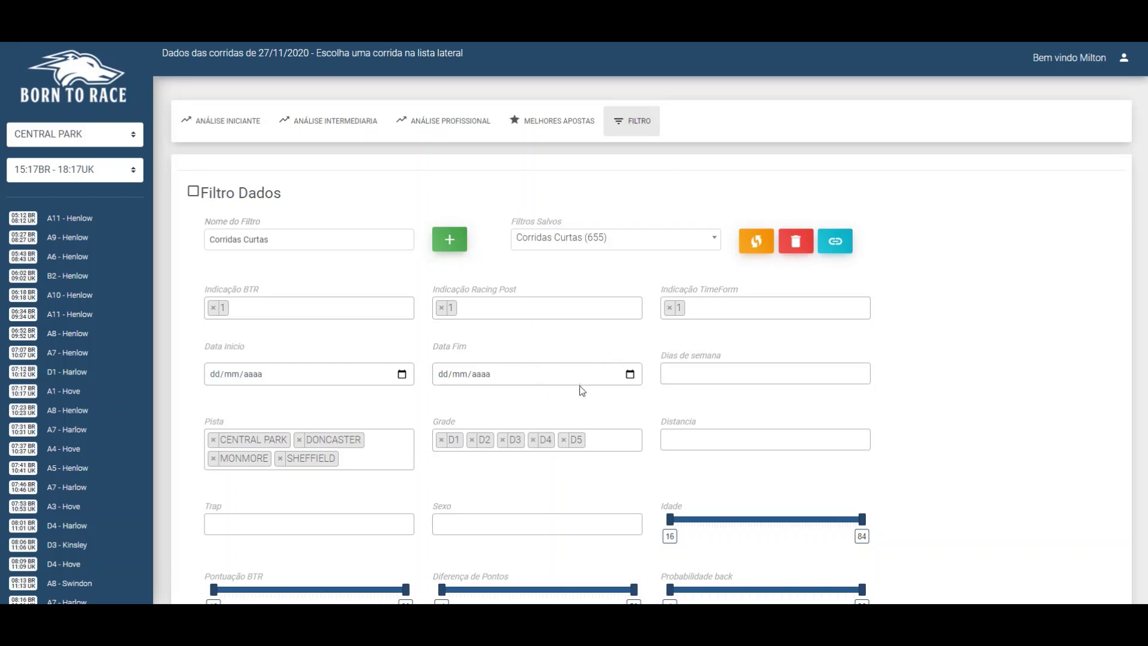
pyautogui.scroll(-9, 580, 390)
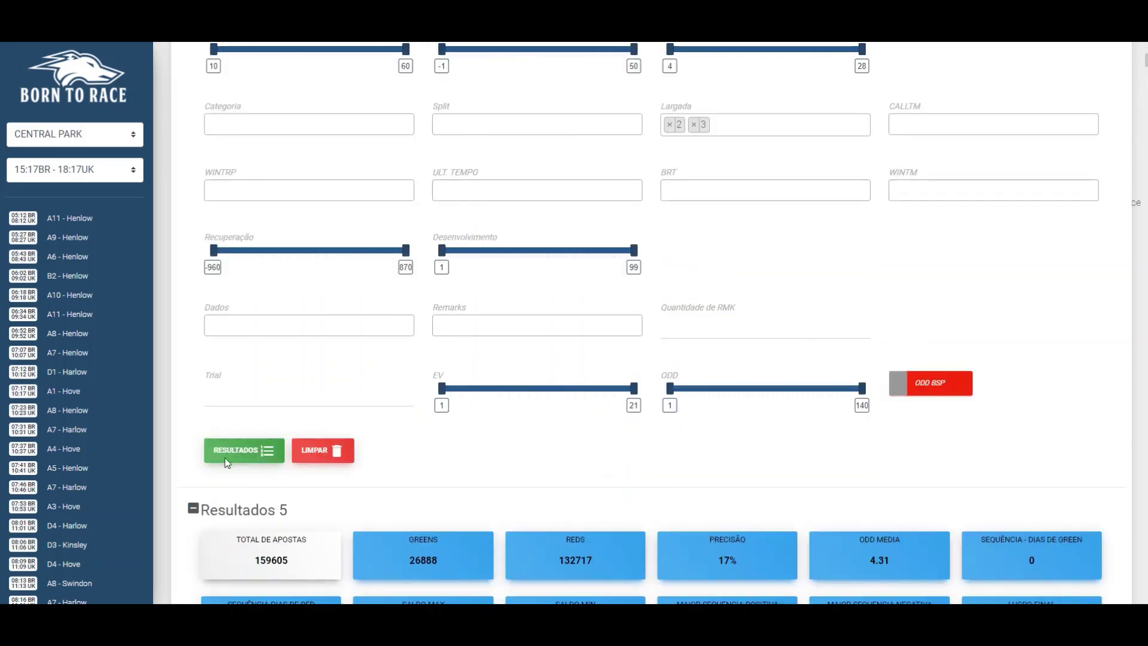
pyautogui.click(227, 458)
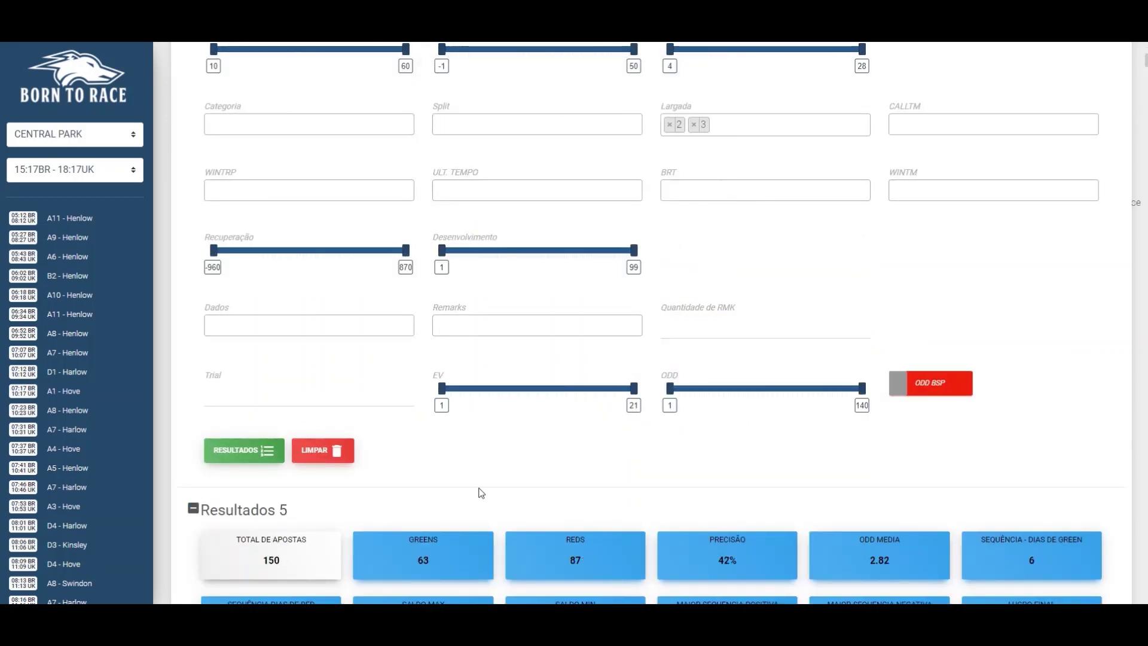
pyautogui.scroll(-3, 182, 269)
pyautogui.scroll(8, 182, 269)
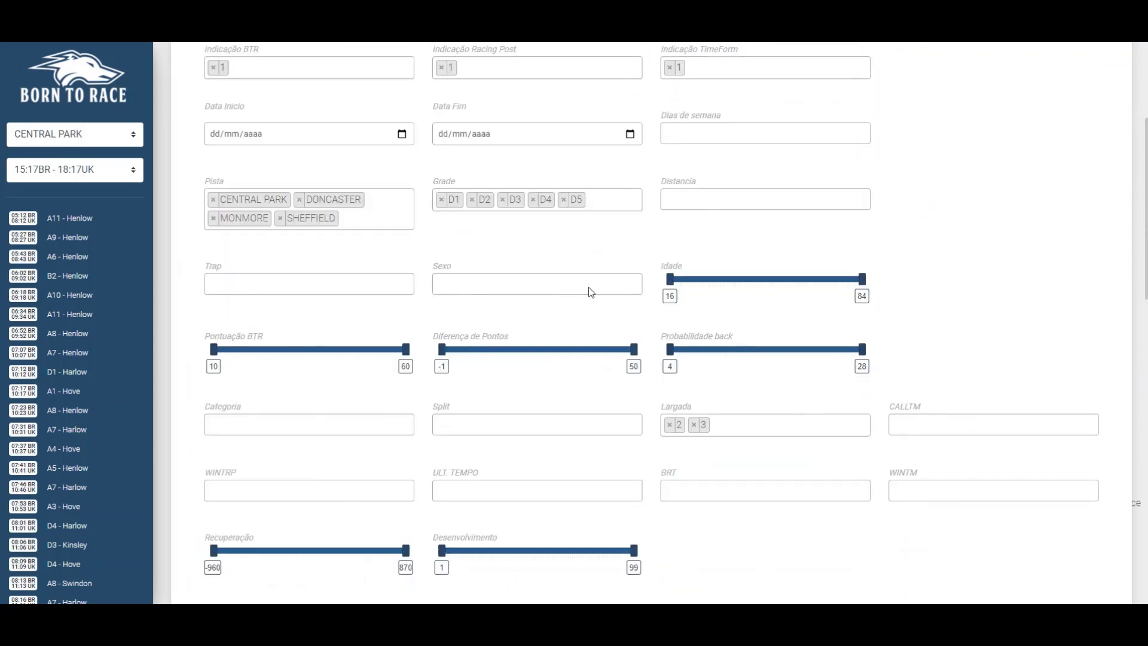
pyautogui.scroll(4, 558, 169)
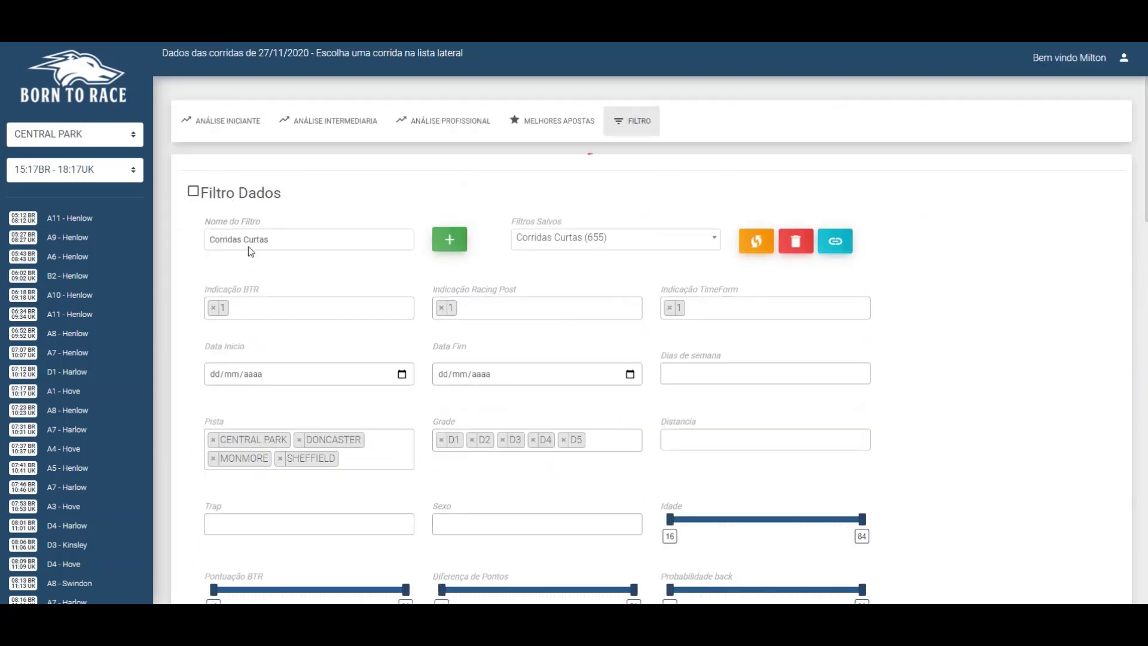
# Step: Add the value 1 to the Split criterion and regenerate the results
pyautogui.scroll(-5, 584, 303)
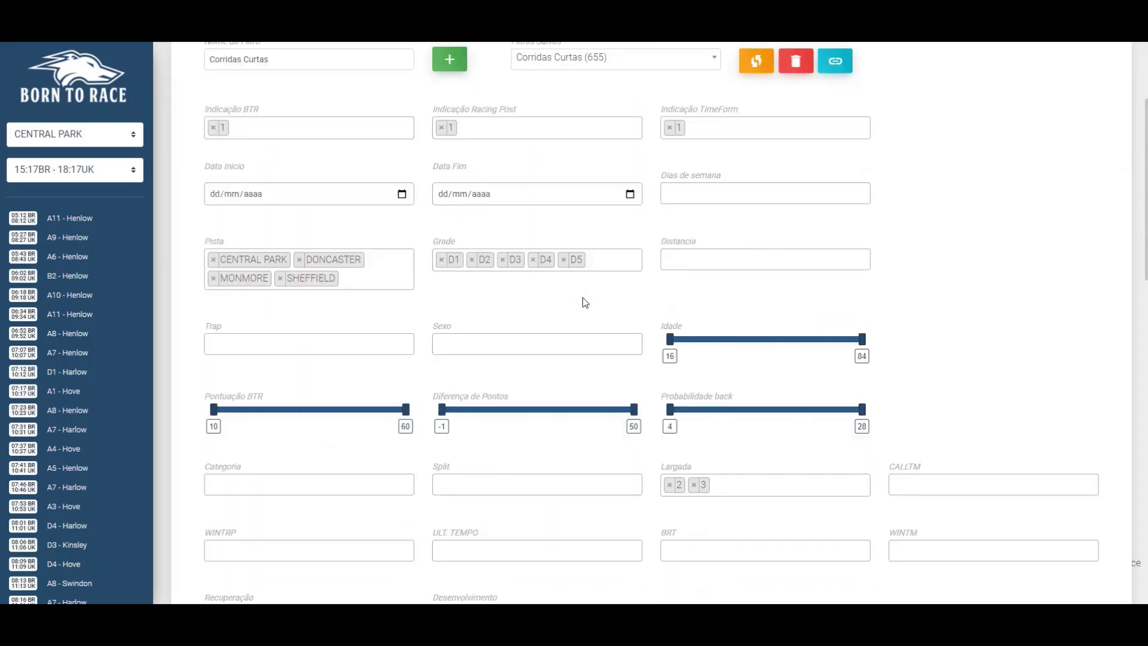
pyautogui.click(495, 361)
pyautogui.click(494, 386)
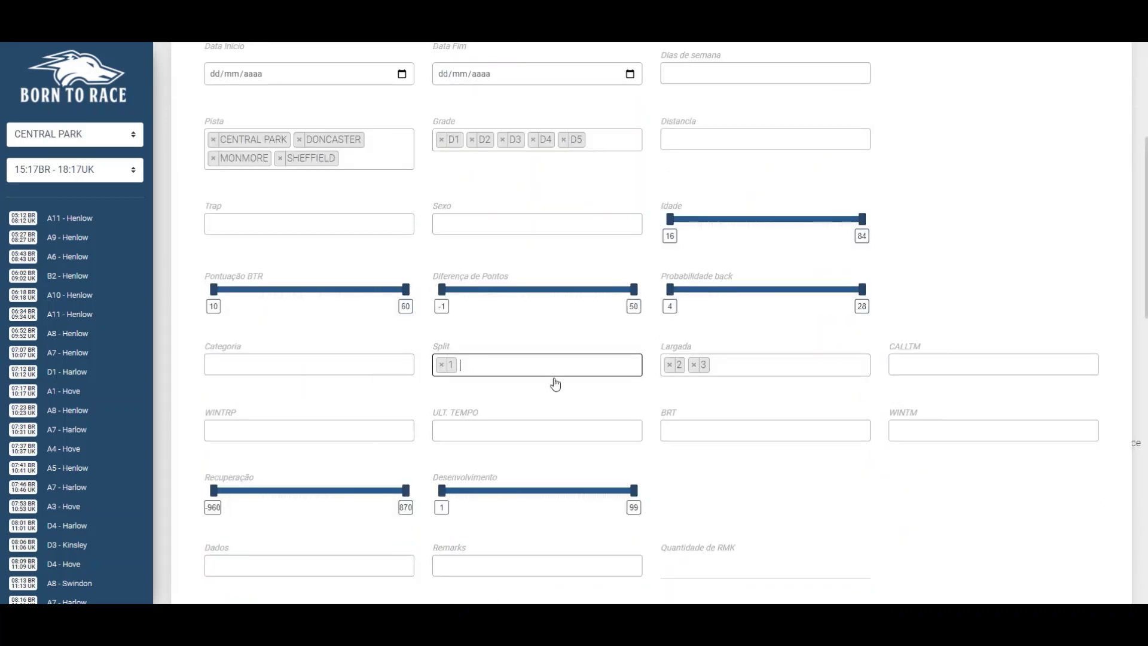
pyautogui.scroll(-8, 597, 461)
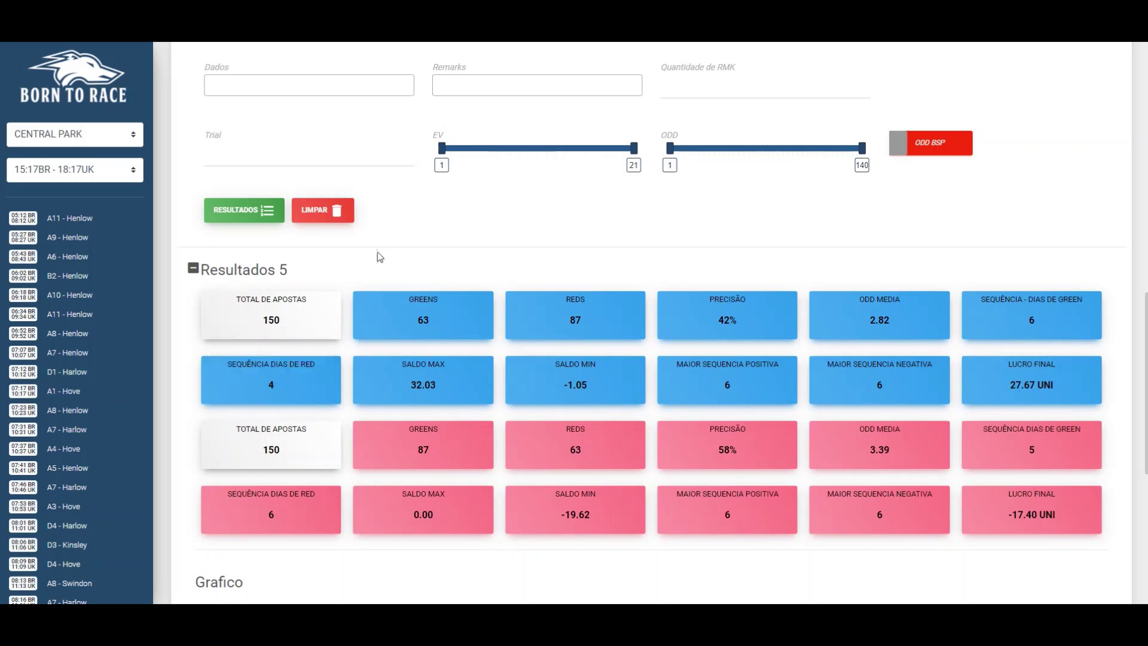
pyautogui.scroll(2, 379, 256)
pyautogui.click(256, 325)
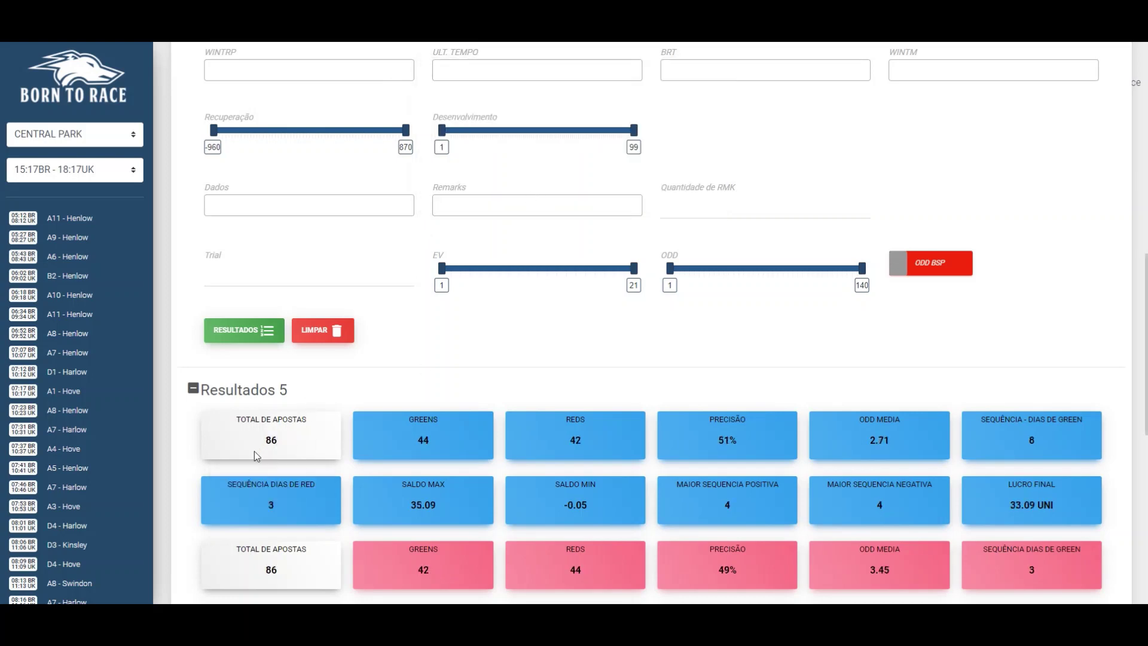
# Step: Examine the final profit card and the Back and Lay chart of the Split-filtered results
pyautogui.scroll(2, 526, 238)
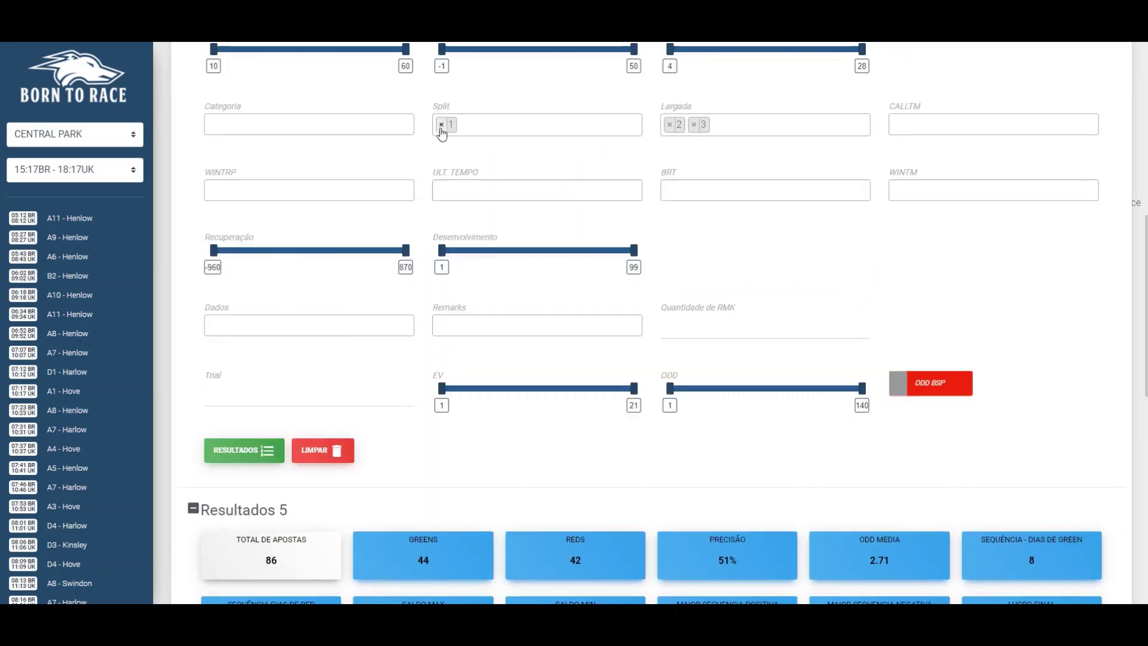
pyautogui.click(442, 124)
pyautogui.scroll(-3, 512, 215)
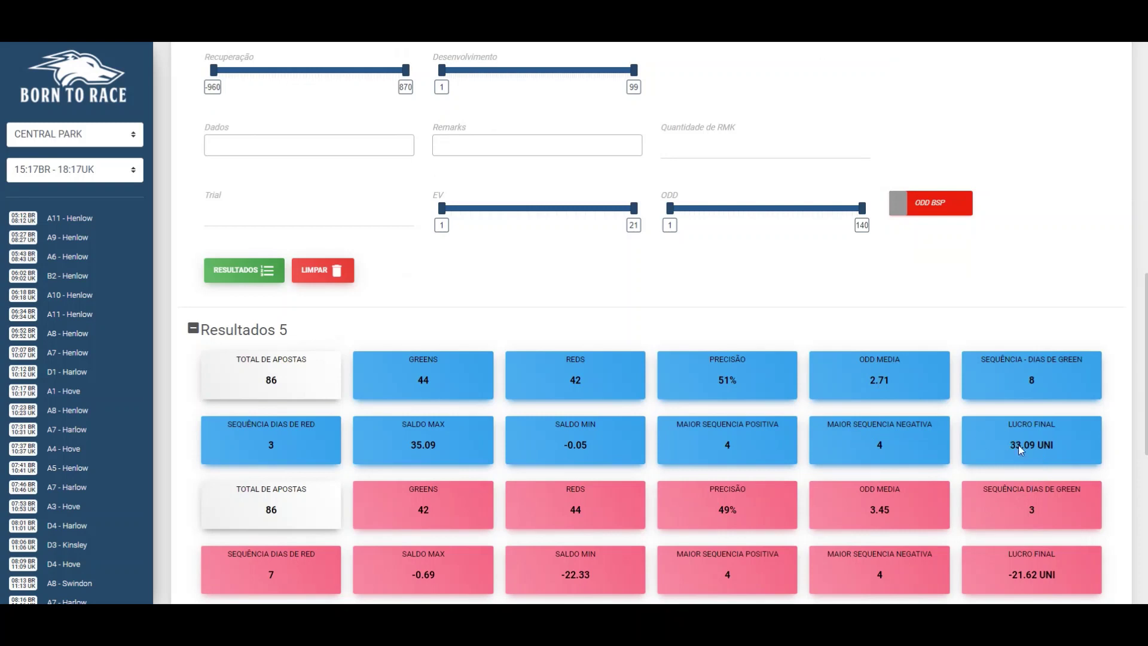
pyautogui.scroll(-2, 1022, 454)
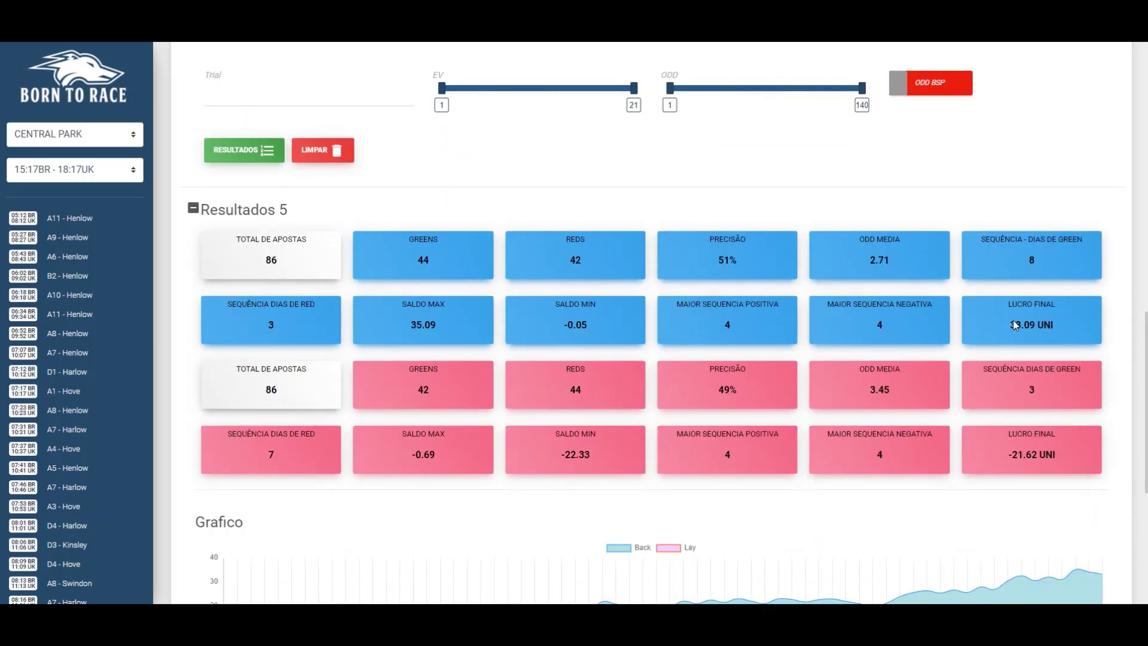
pyautogui.scroll(-2, 1022, 332)
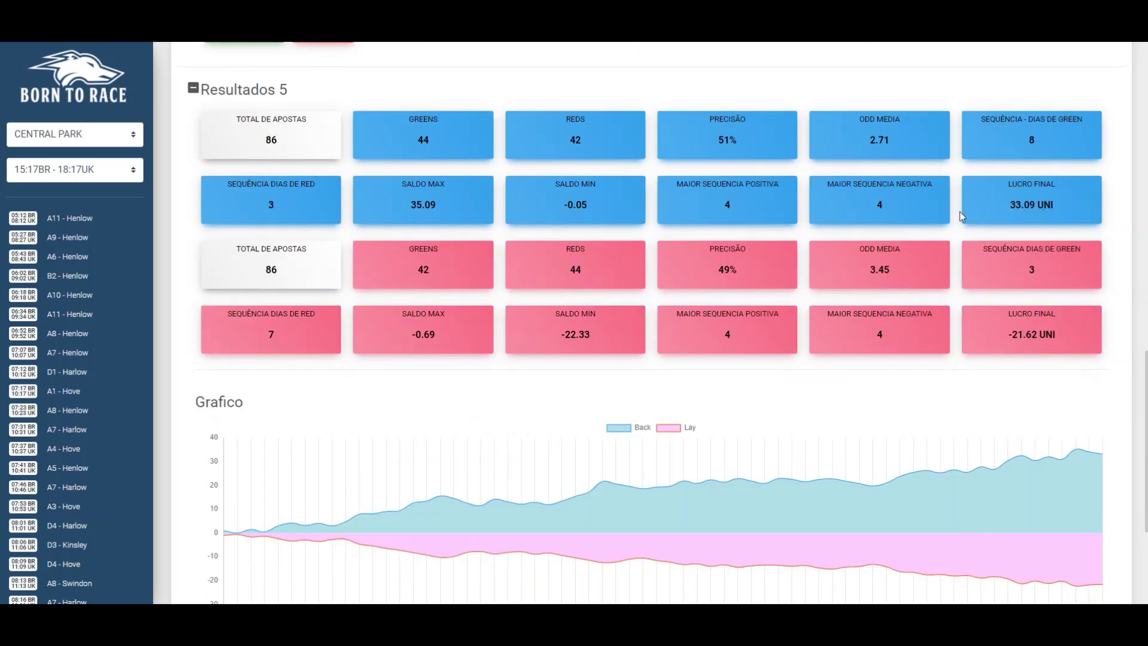
pyautogui.moveTo(1041, 216)
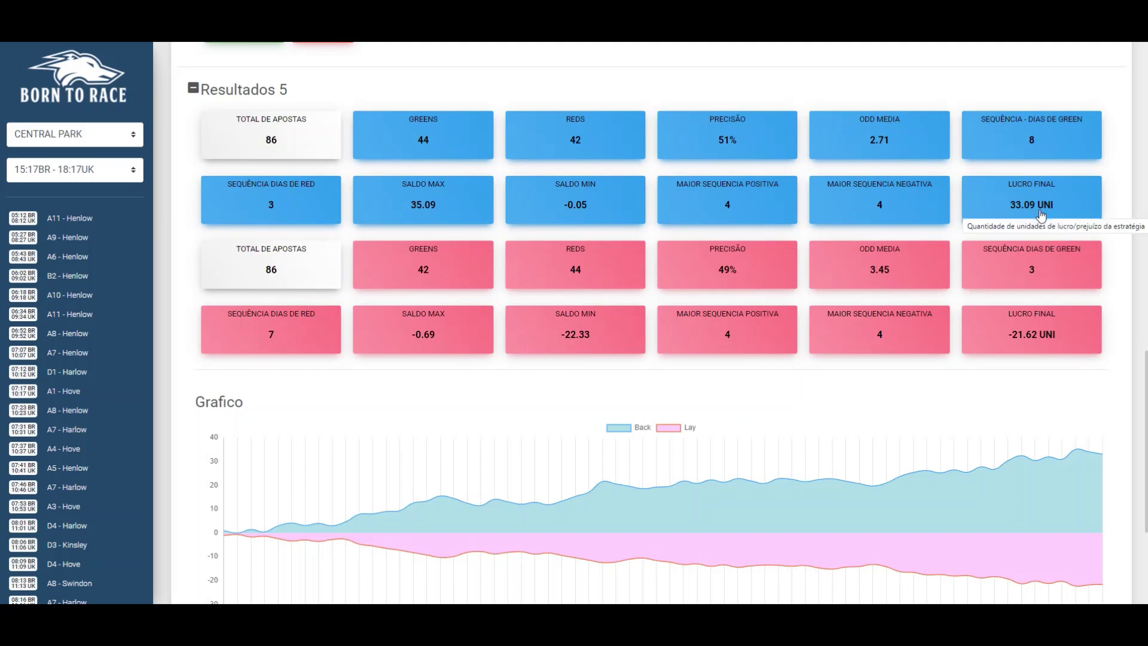
# Step: Remove the value 1 from the Split criterion and regenerate the results to compare the final profit
pyautogui.scroll(8, 631, 200)
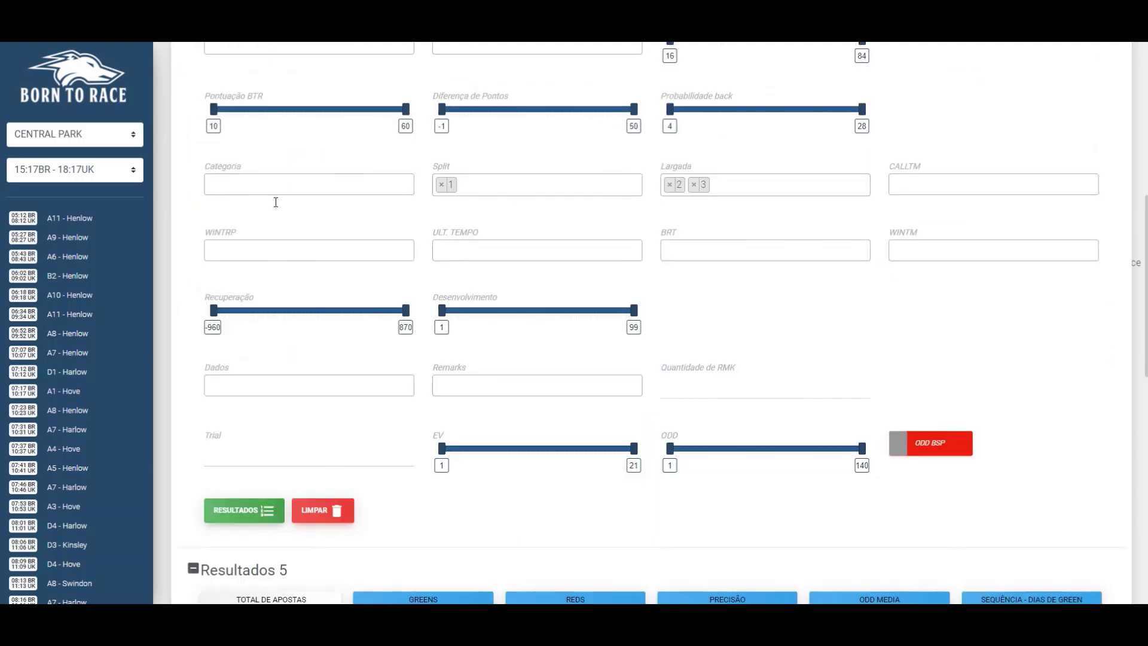
pyautogui.scroll(4, 515, 202)
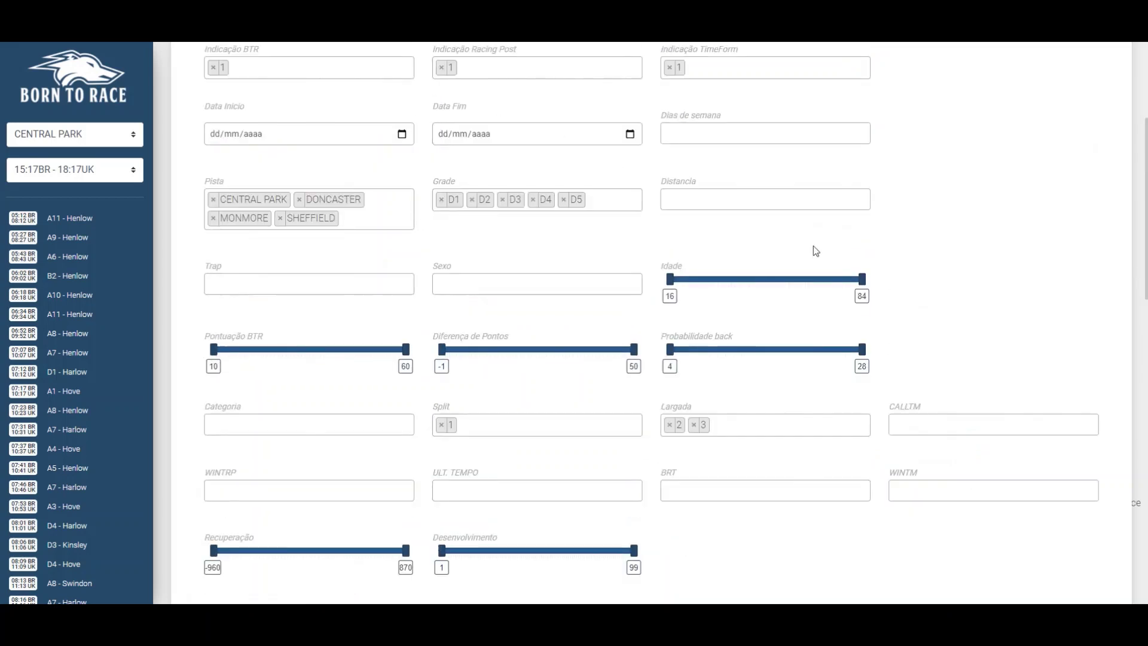
pyautogui.click(443, 425)
pyautogui.click(476, 398)
pyautogui.scroll(-8, 476, 397)
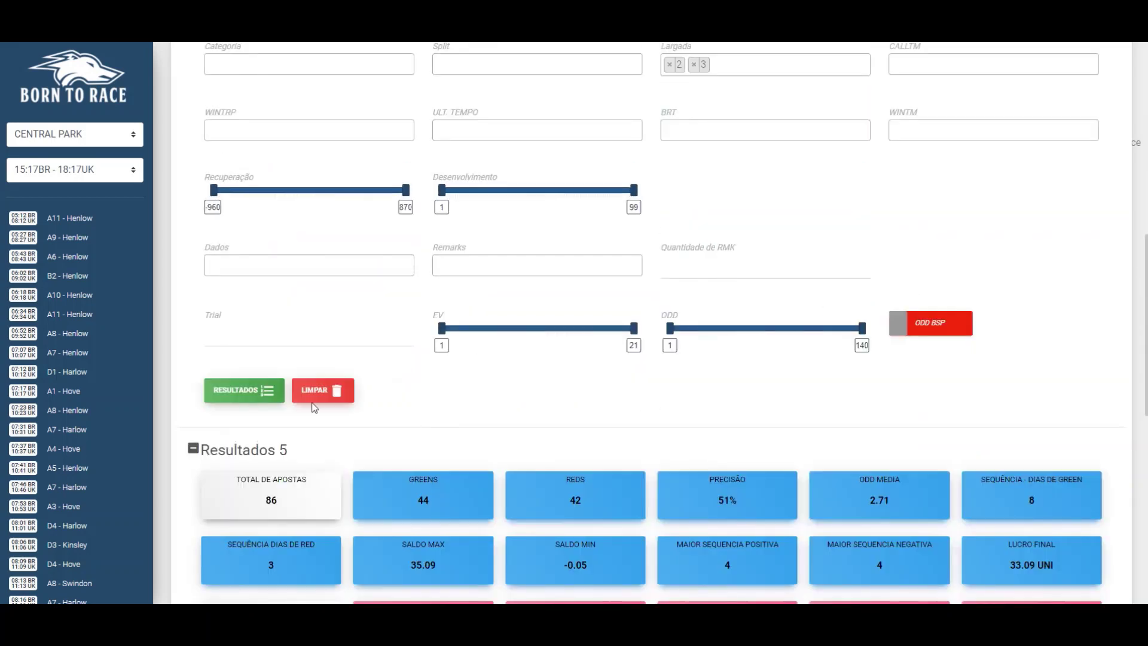
pyautogui.click(244, 270)
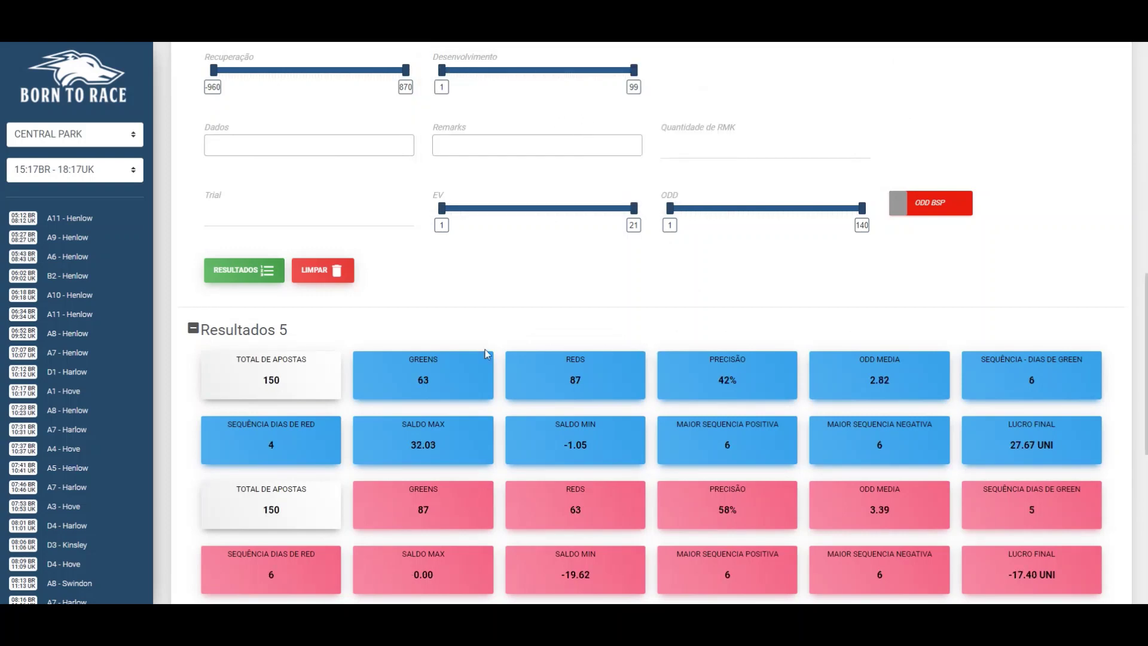
pyautogui.moveTo(332, 387)
pyautogui.moveTo(1045, 449)
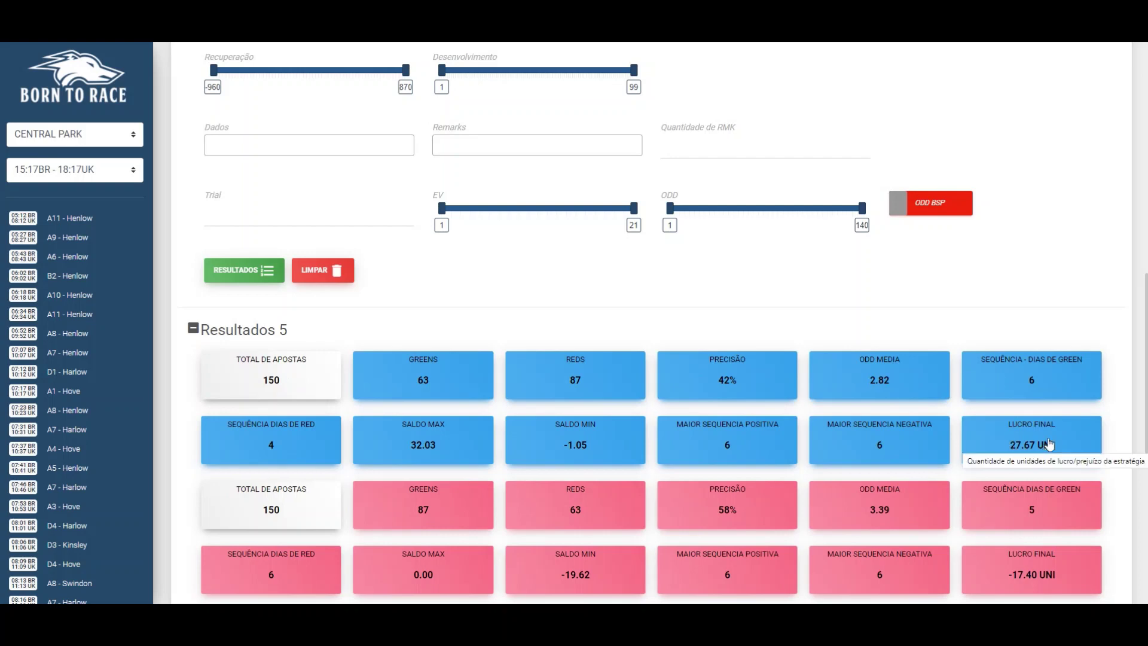
# Step: Set the Split criterion to 1 again, regenerate the results, and check the precision and average odds
pyautogui.scroll(3, 1045, 449)
pyautogui.click(496, 131)
pyautogui.click(501, 147)
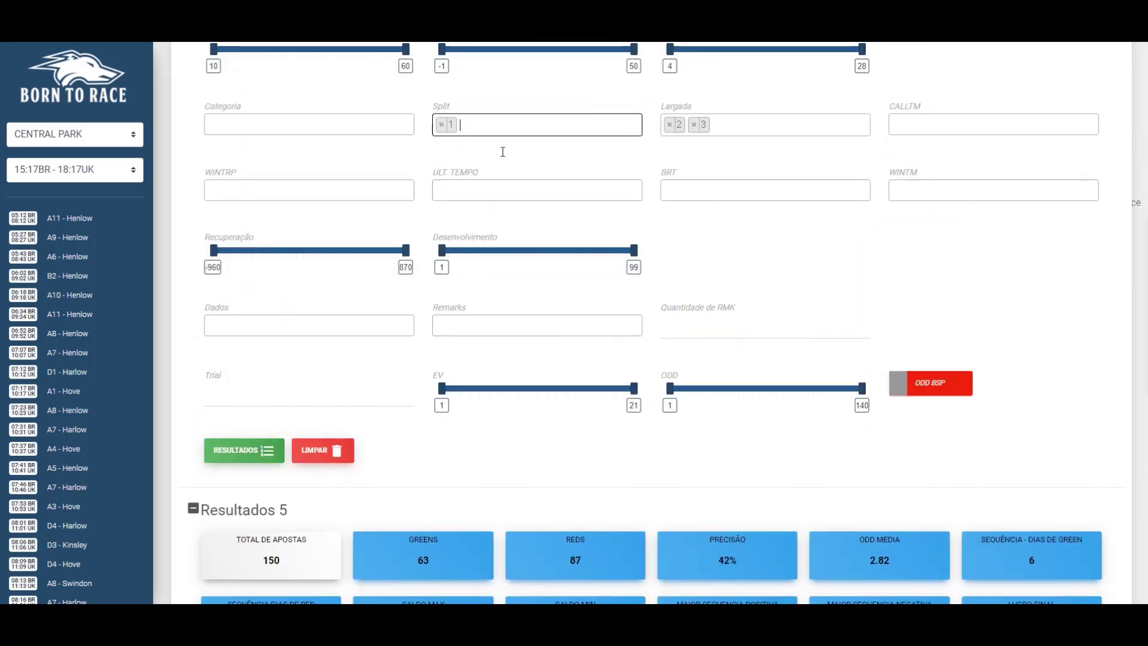
pyautogui.click(257, 452)
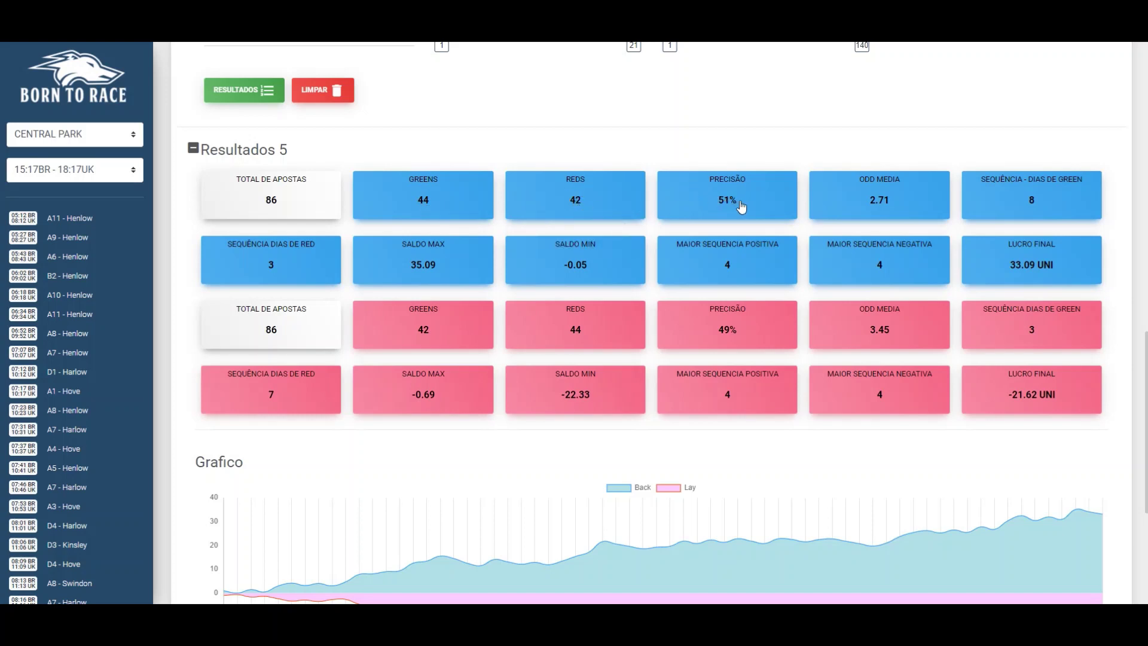
pyautogui.moveTo(745, 210)
pyautogui.moveTo(891, 207)
pyautogui.moveTo(321, 270)
# Step: Toggle the Back series off and on in the results chart, then hide the Lay series
pyautogui.scroll(-2, 955, 410)
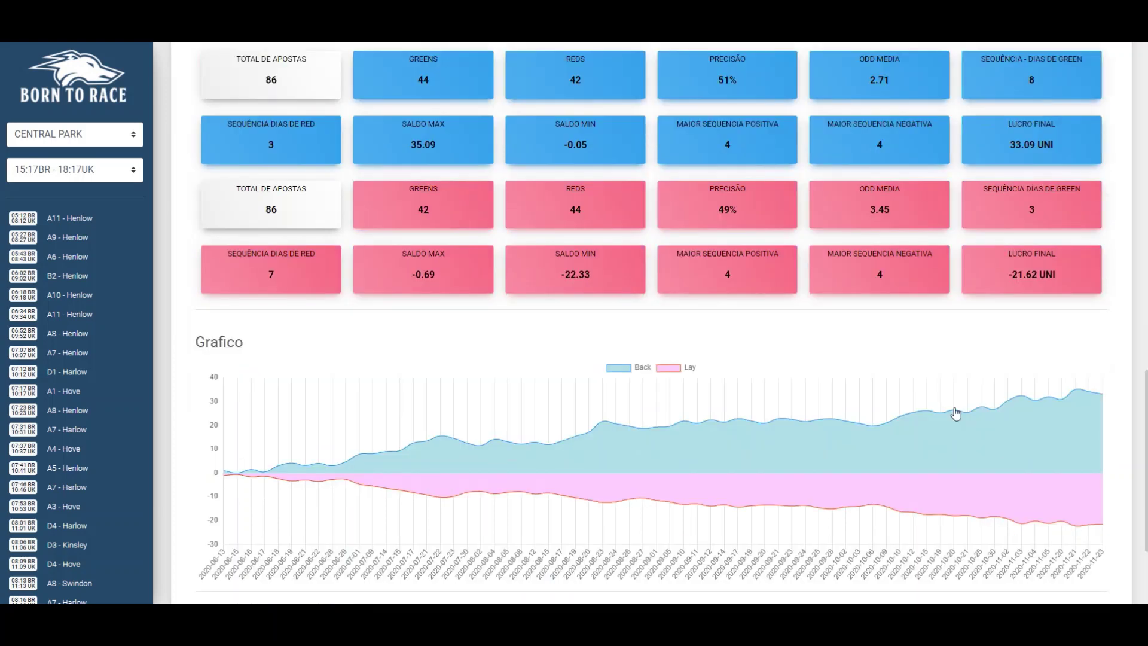
pyautogui.click(618, 374)
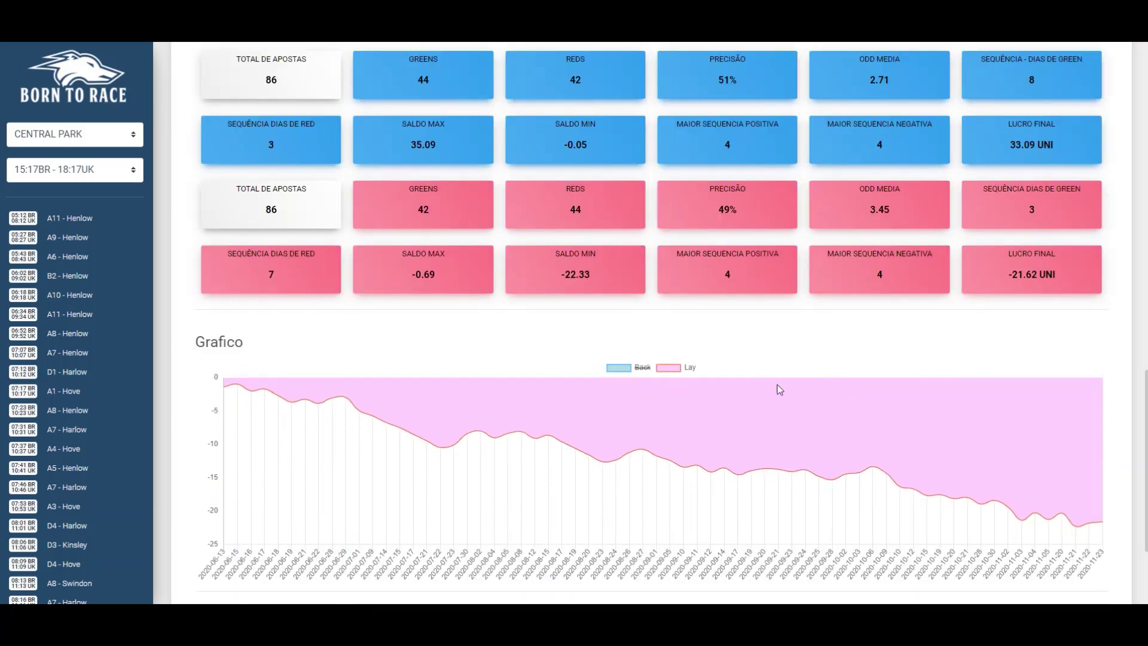
pyautogui.click(621, 373)
pyautogui.click(666, 373)
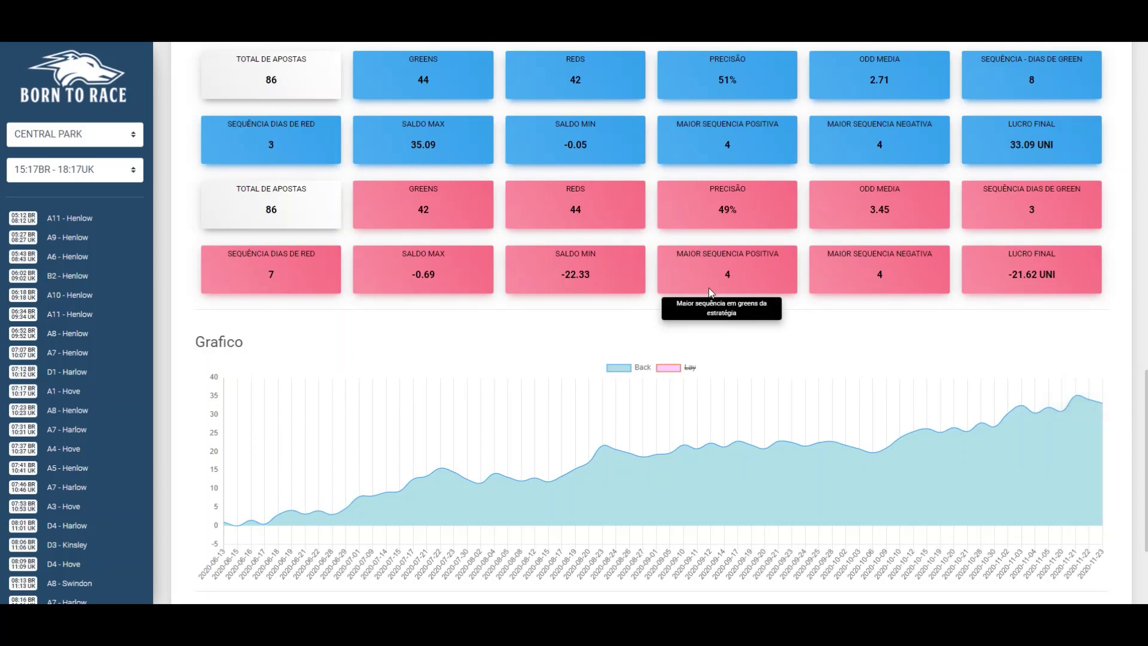
# Step: Examine the minimum balance, sequence and profit cards of the Back results, and the list of matching races below the chart
pyautogui.scroll(1, 711, 292)
pyautogui.moveTo(573, 183)
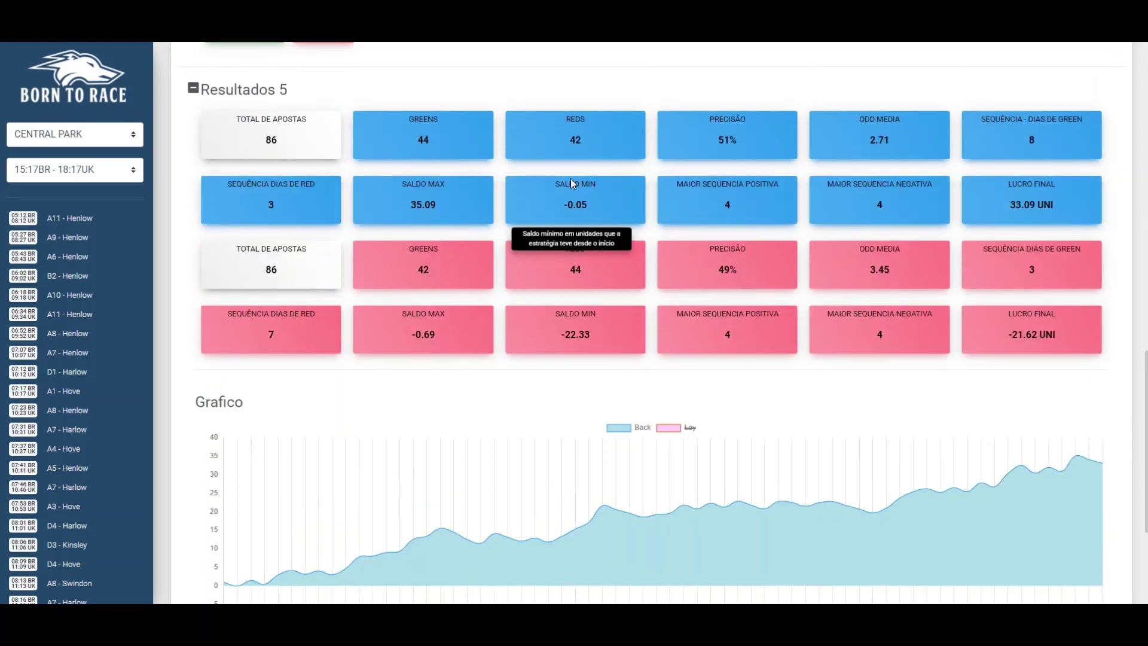
pyautogui.scroll(-1, 566, 203)
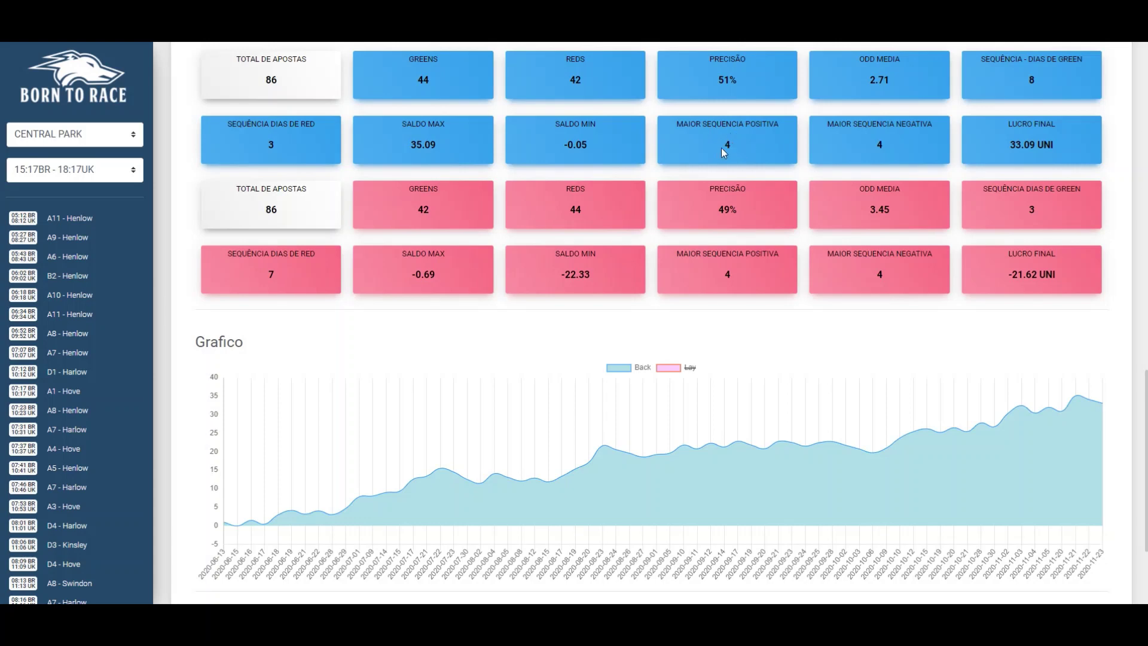
pyautogui.moveTo(899, 132)
pyautogui.moveTo(1004, 140)
pyautogui.moveTo(991, 216)
pyautogui.scroll(-3, 834, 256)
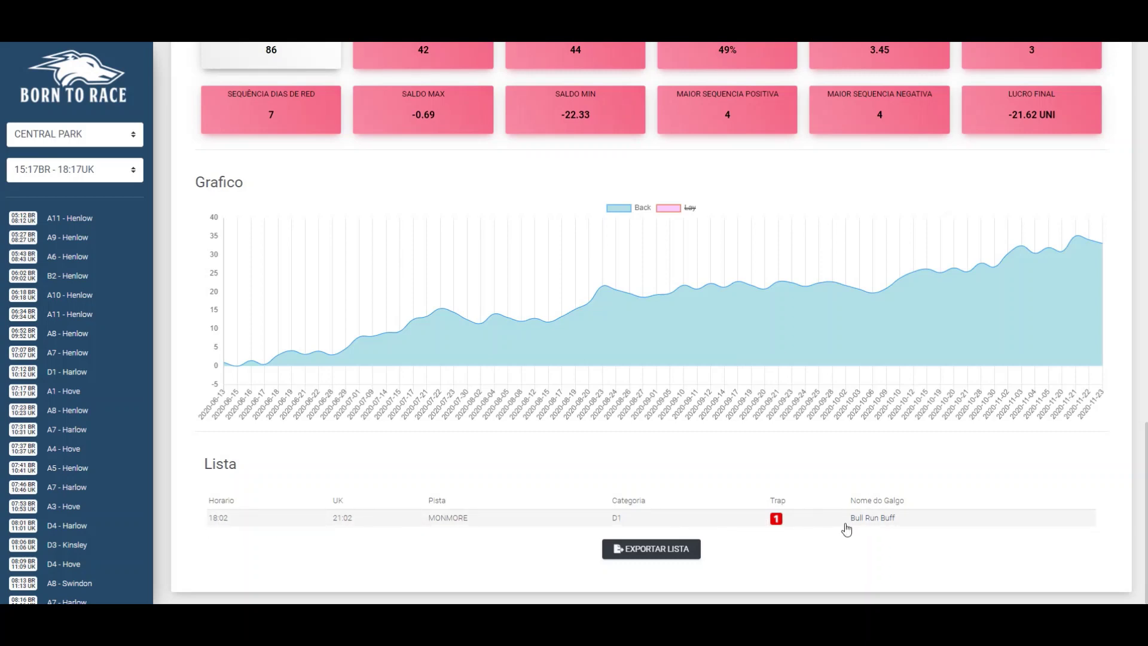
# Step: Add the value 2 to the Indicação BTR criterion, regenerate the results, and check the total number of bets
pyautogui.scroll(6, 844, 524)
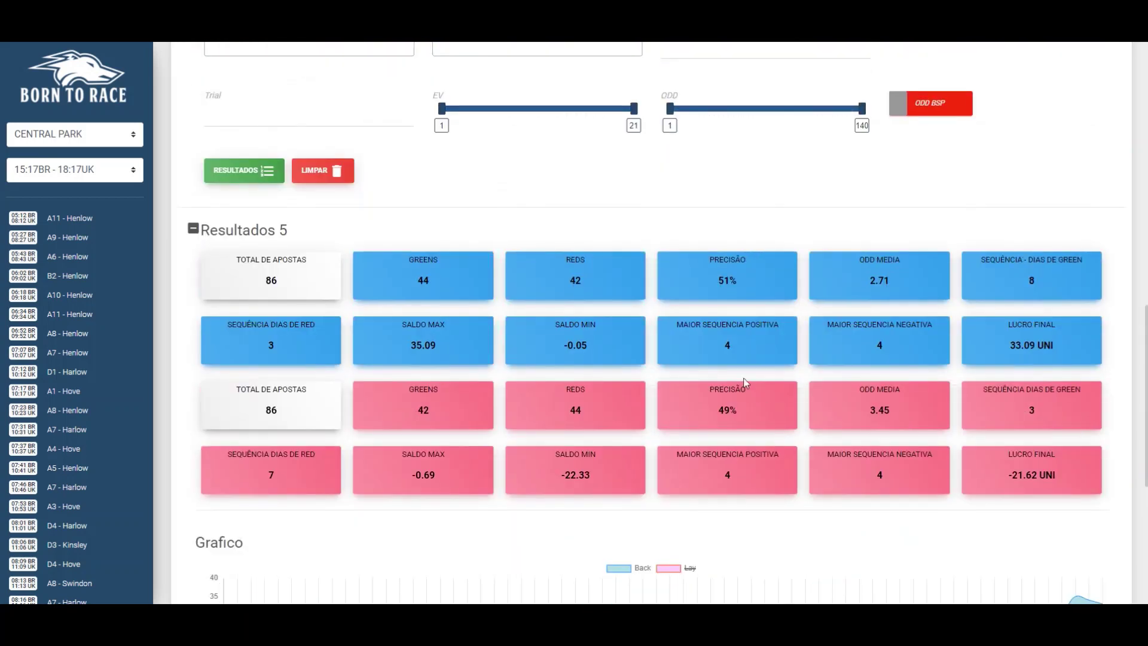
pyautogui.scroll(10, 653, 325)
pyautogui.scroll(4, 653, 309)
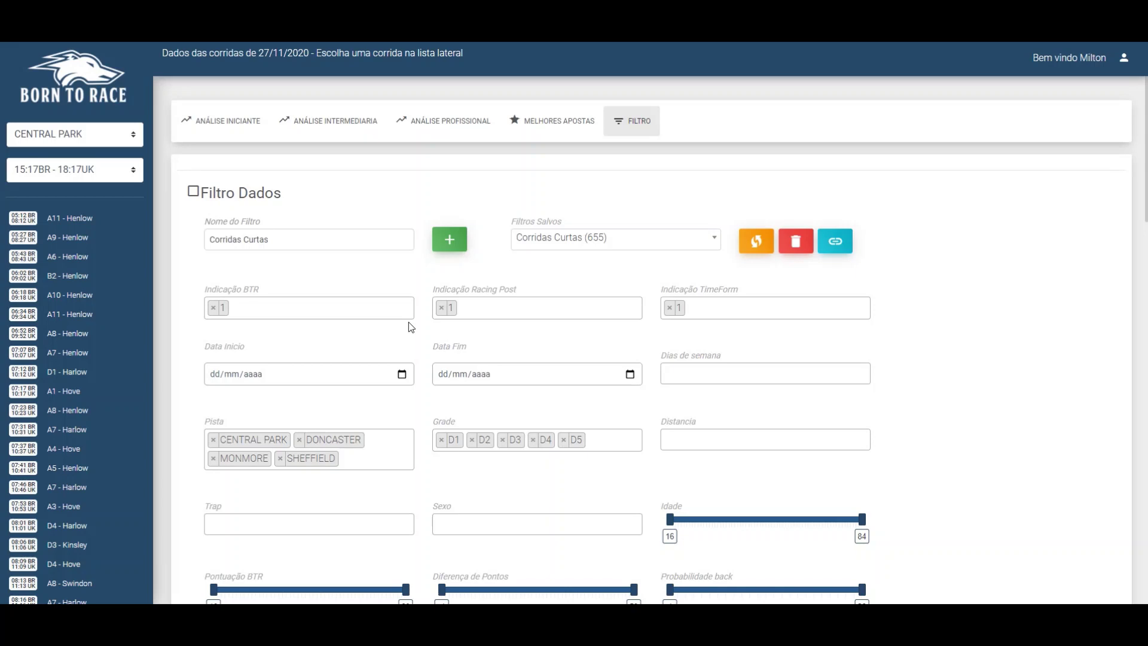
pyautogui.click(276, 311)
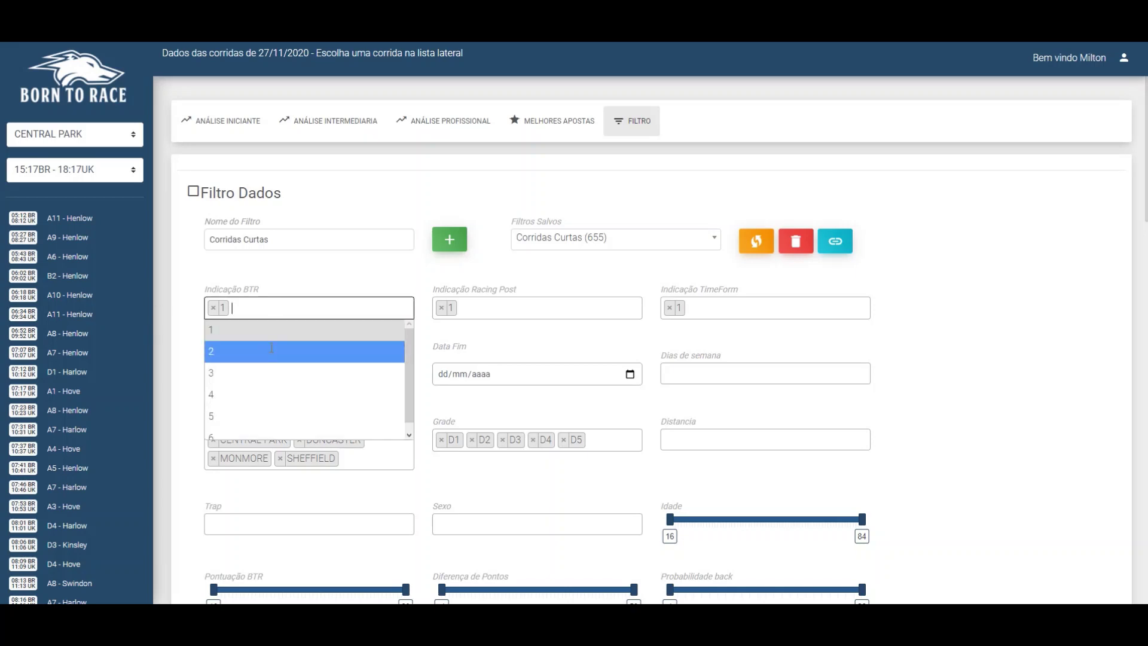
pyautogui.click(271, 351)
pyautogui.scroll(-12, 544, 284)
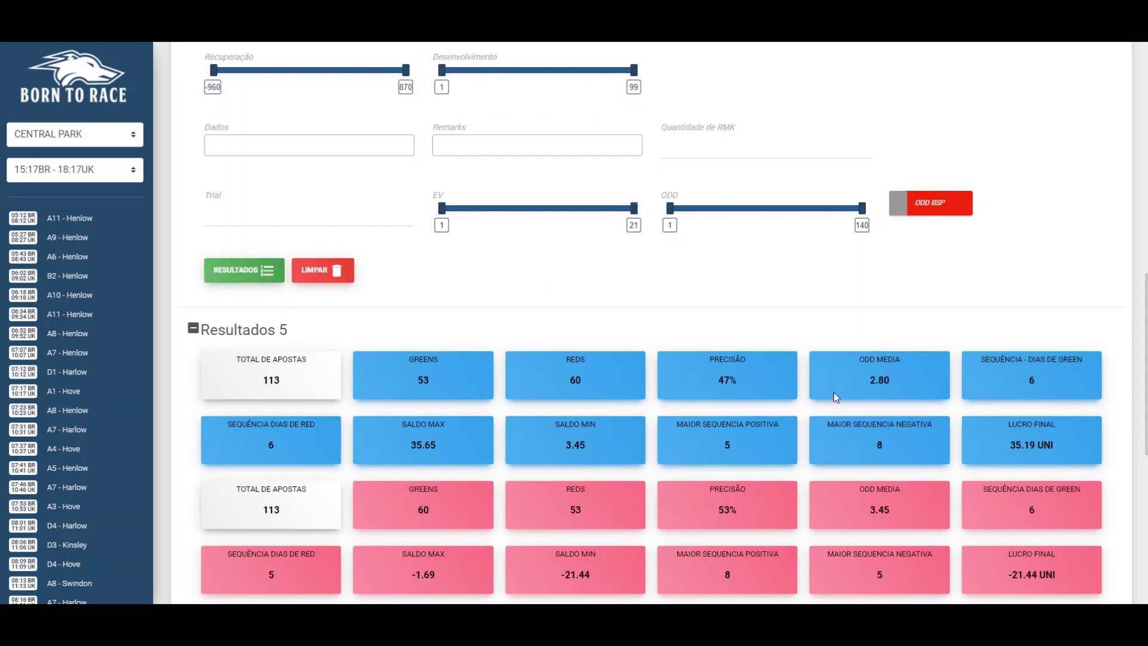
pyautogui.scroll(-2, 835, 397)
pyautogui.moveTo(242, 260)
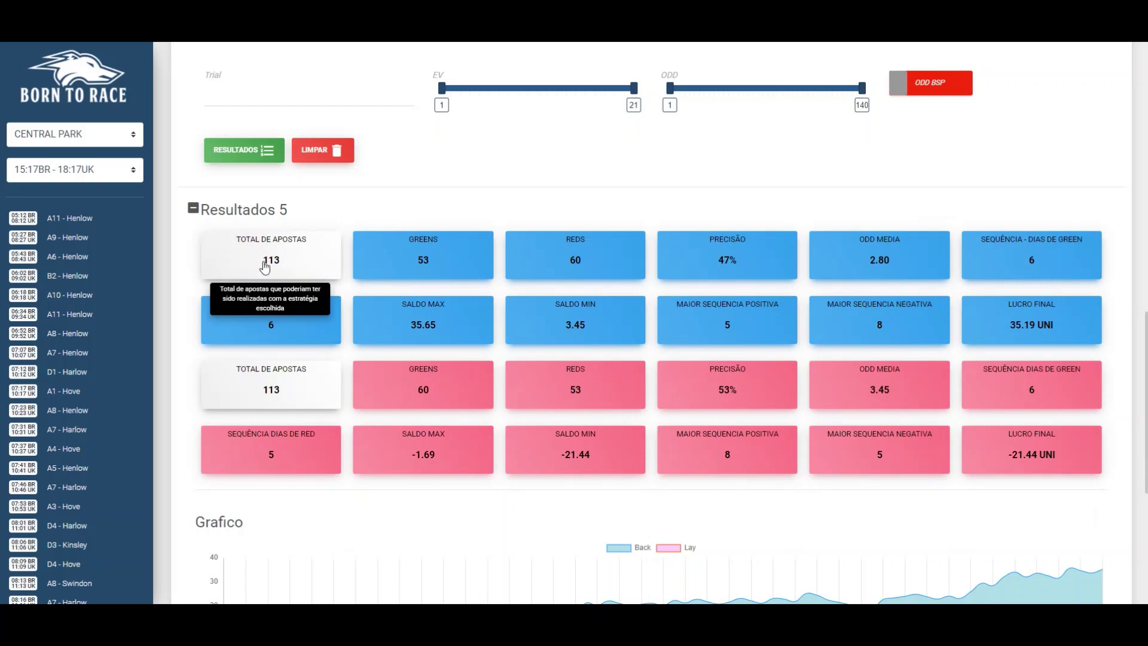
# Step: Remove the value 2 from the Indicação BTR criterion, regenerate the results, and check the result cards, chart and race list
pyautogui.scroll(-1, 957, 359)
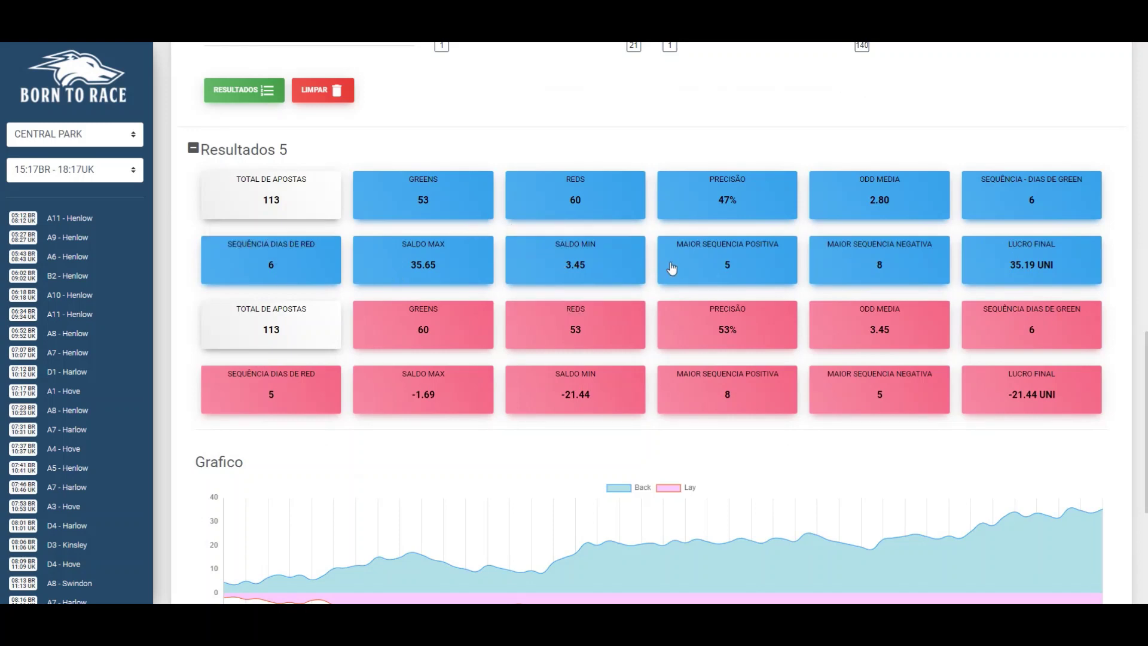
pyautogui.moveTo(701, 268)
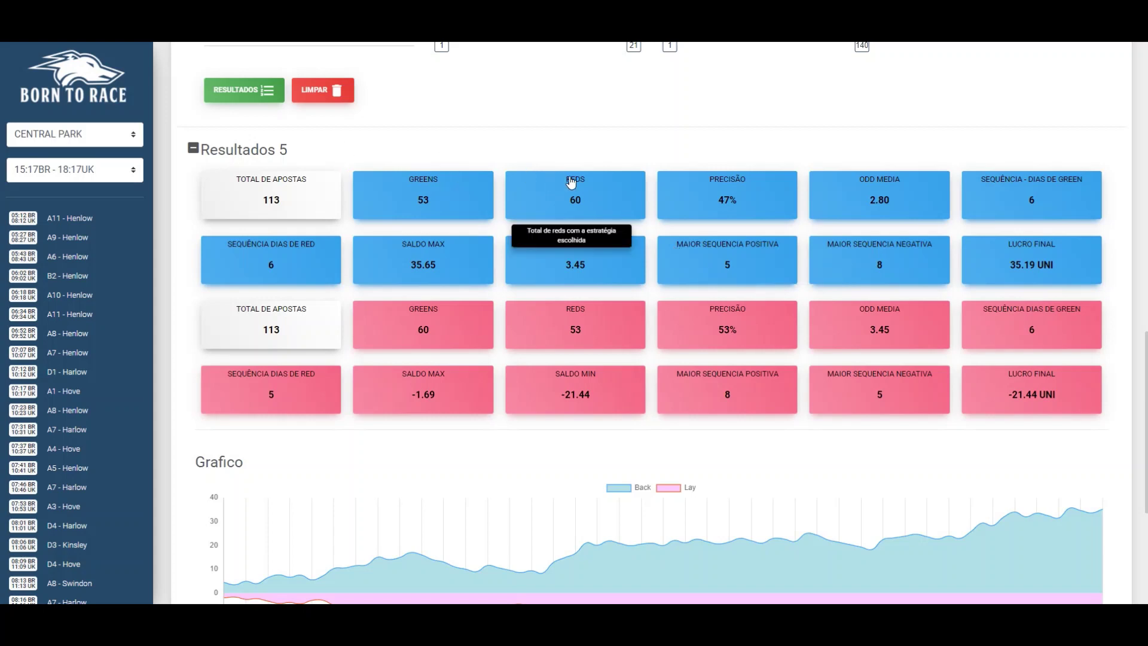
pyautogui.scroll(3, 499, 190)
pyautogui.scroll(8, 333, 166)
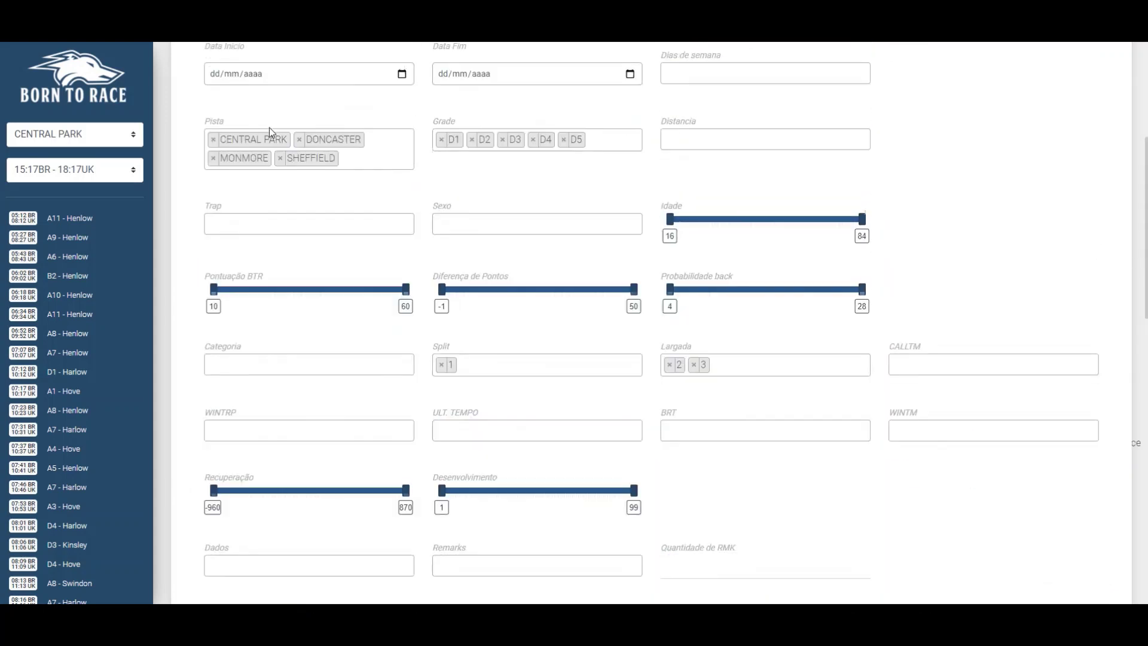
pyautogui.click(234, 78)
pyautogui.scroll(-11, 436, 249)
pyautogui.scroll(-3, 314, 282)
pyautogui.moveTo(265, 144)
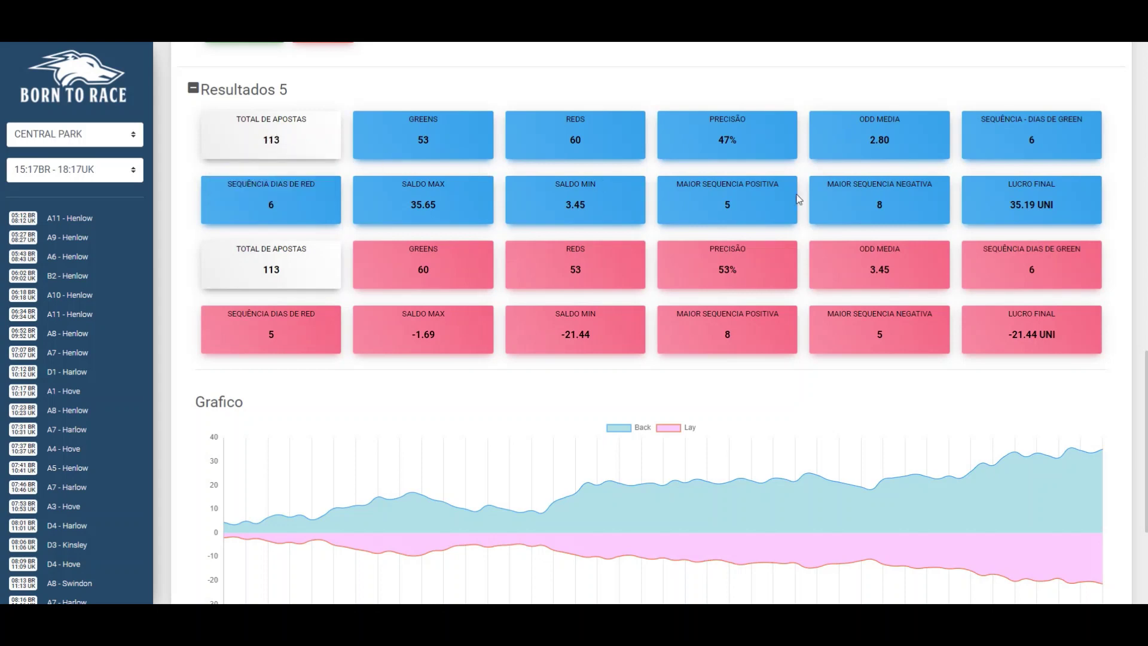
pyautogui.scroll(1, 705, 222)
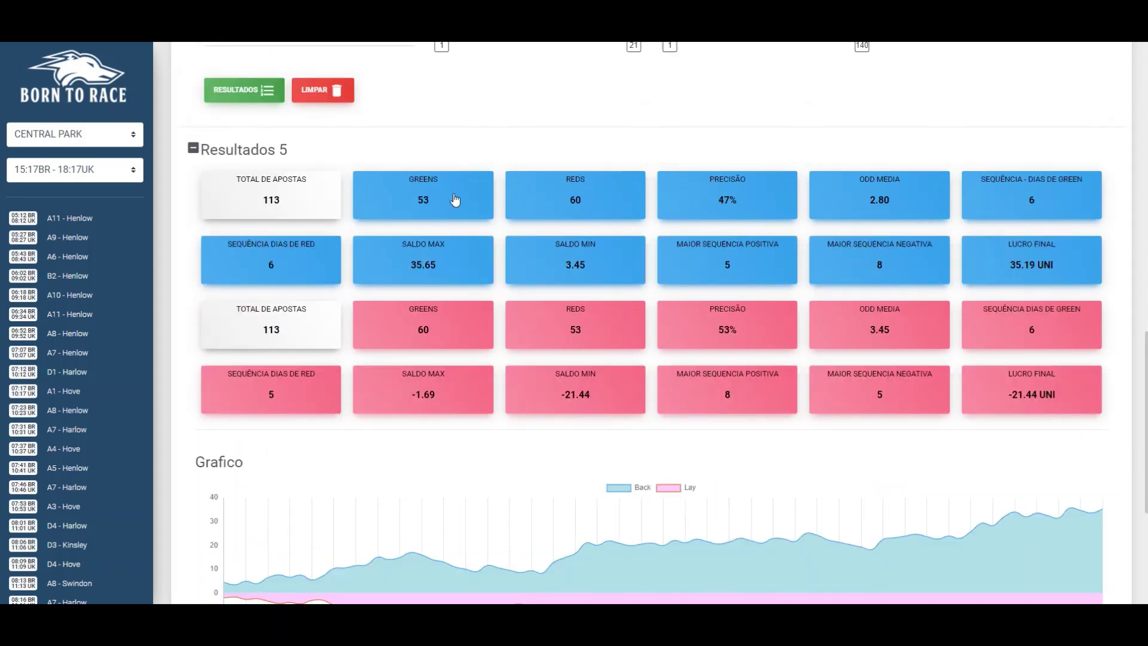
pyautogui.click(266, 97)
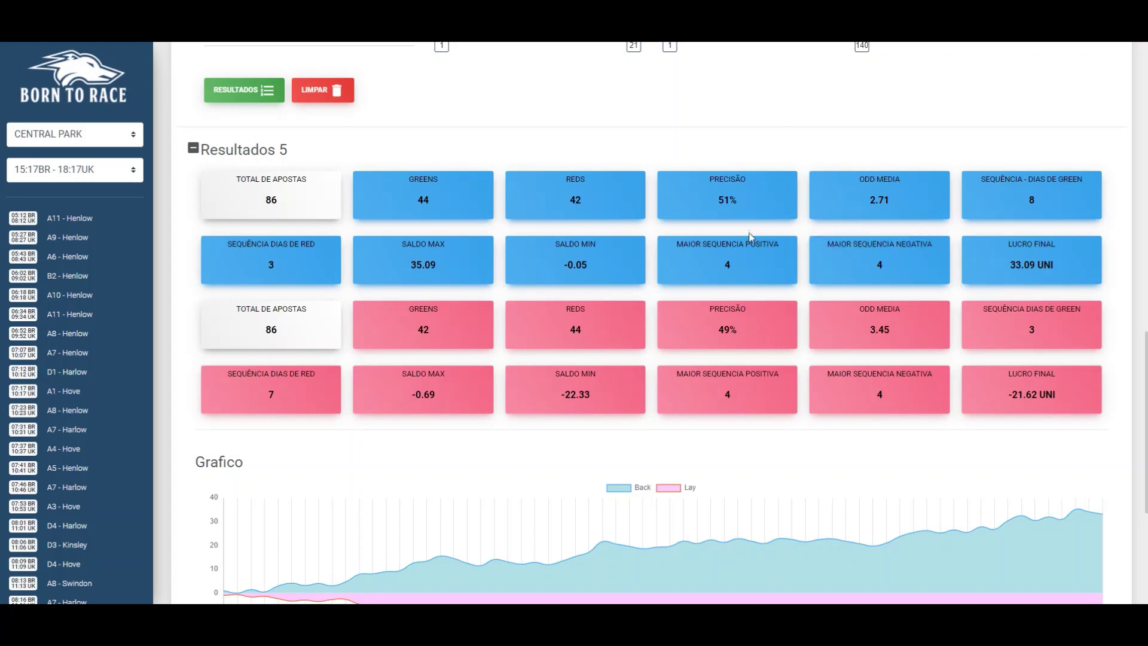
pyautogui.scroll(-5, 810, 340)
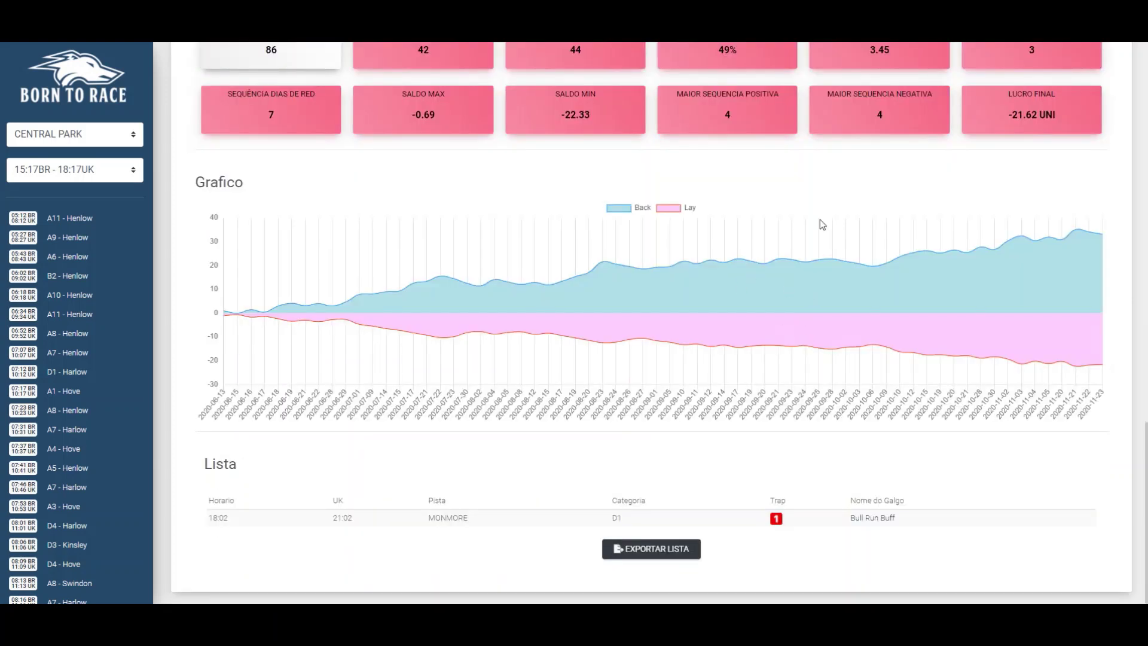
pyautogui.scroll(4, 667, 299)
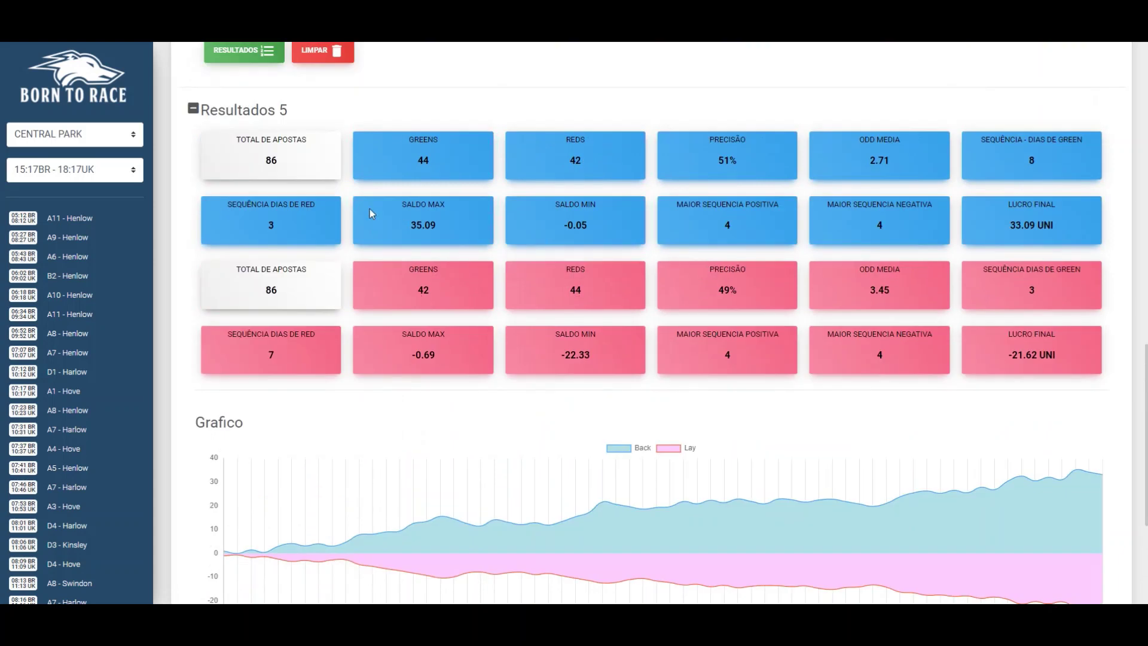
# Step: Switch to the Windows calculator, multiply 33 by 2, divide the result by 6, and clear the calculation
pyautogui.doubleClick(271, 160)
pyautogui.click(472, 103)
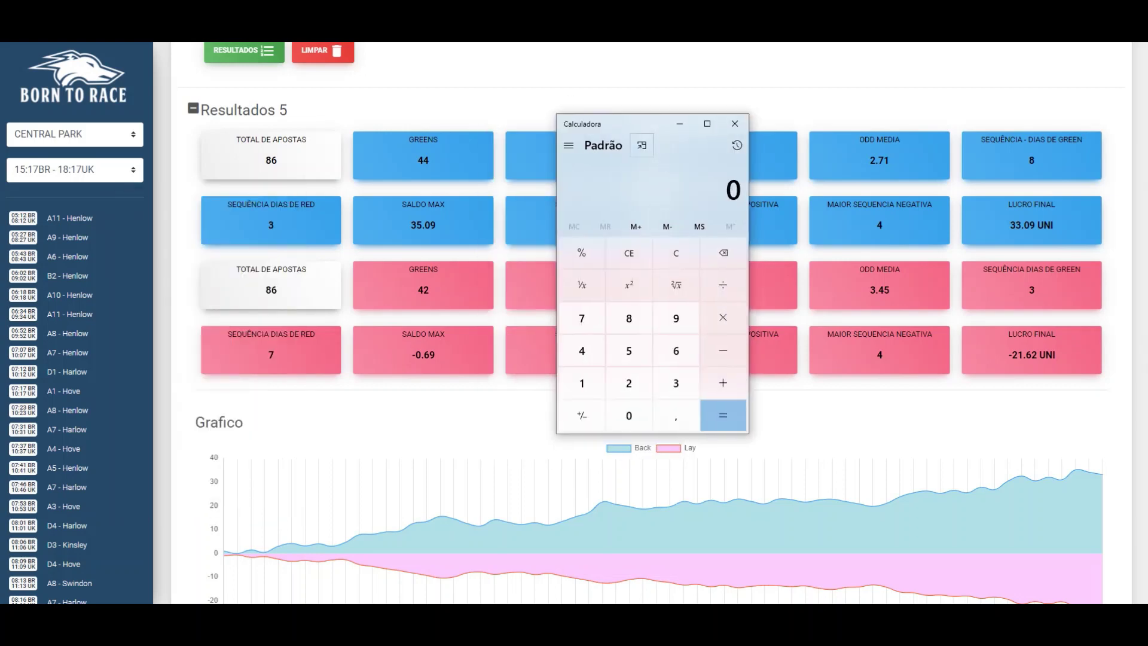
pyautogui.write('33*2')
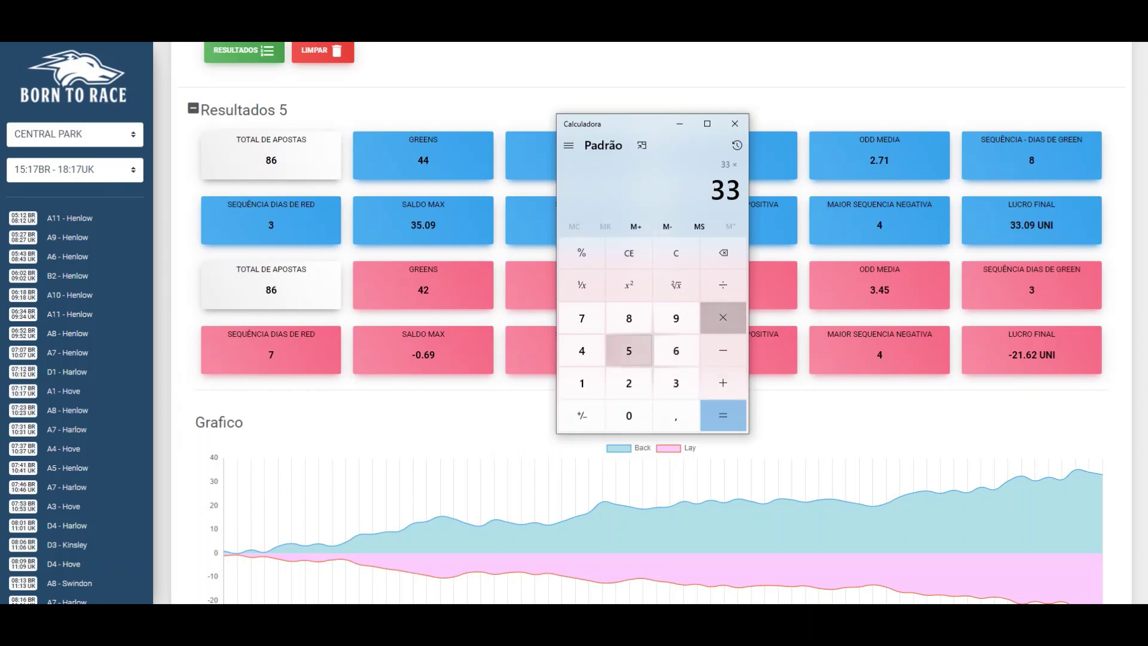
pyautogui.press('Return')
pyautogui.write('/6')
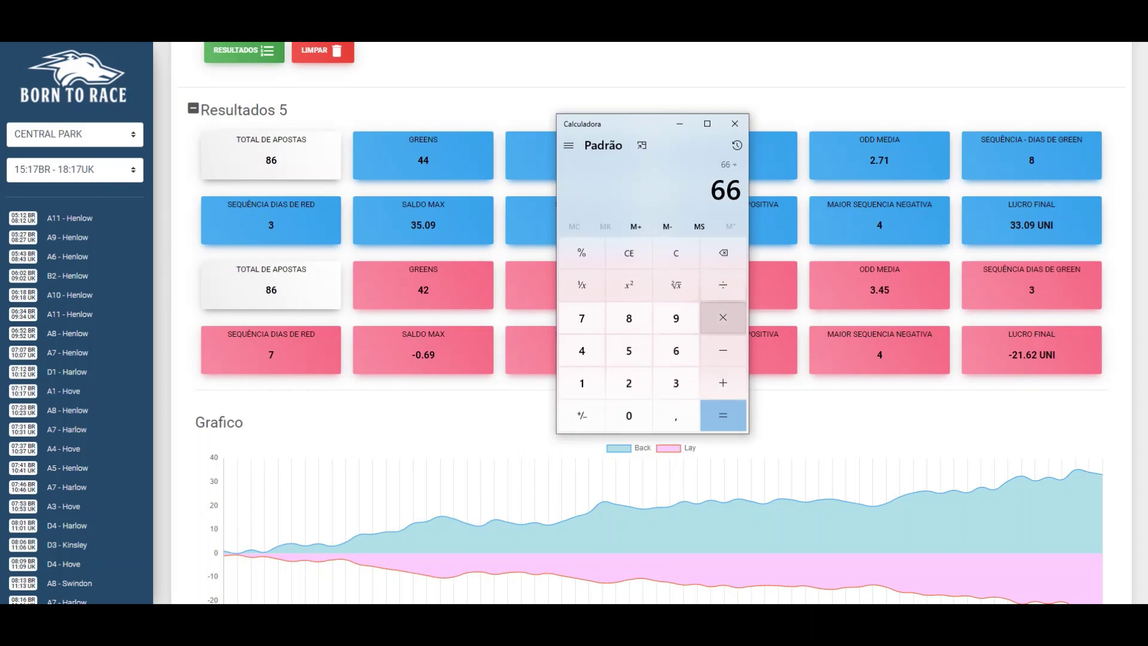
pyautogui.press('Return')
pyautogui.press('Escape')
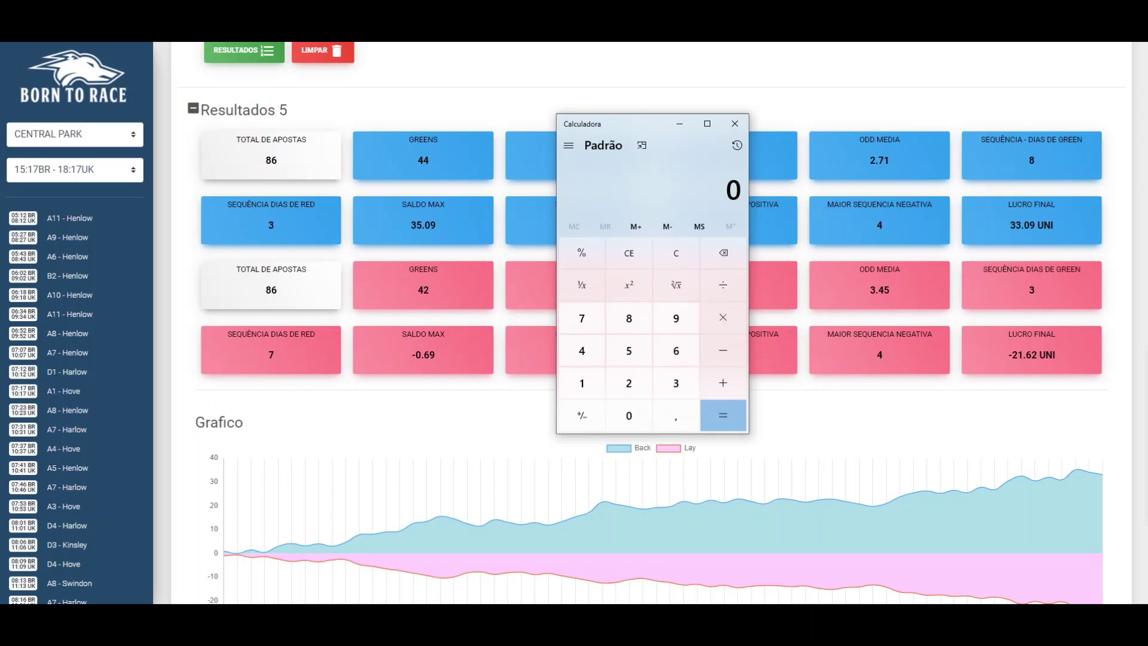
# Step: Move the calculator off the profit cards, multiply 5 by 33,09, divide the result by 6, and close the calculator
pyautogui.moveTo(628, 124); pyautogui.dragTo(263, 119)
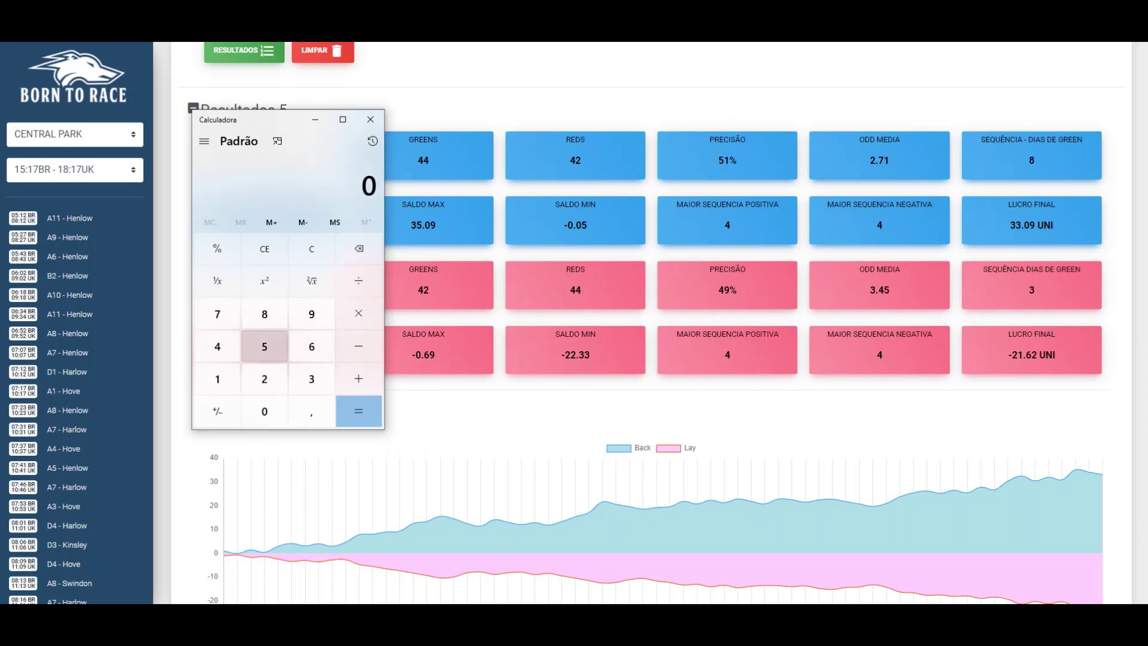
pyautogui.click(264, 346)
pyautogui.write('33,09')
pyautogui.press('Return')
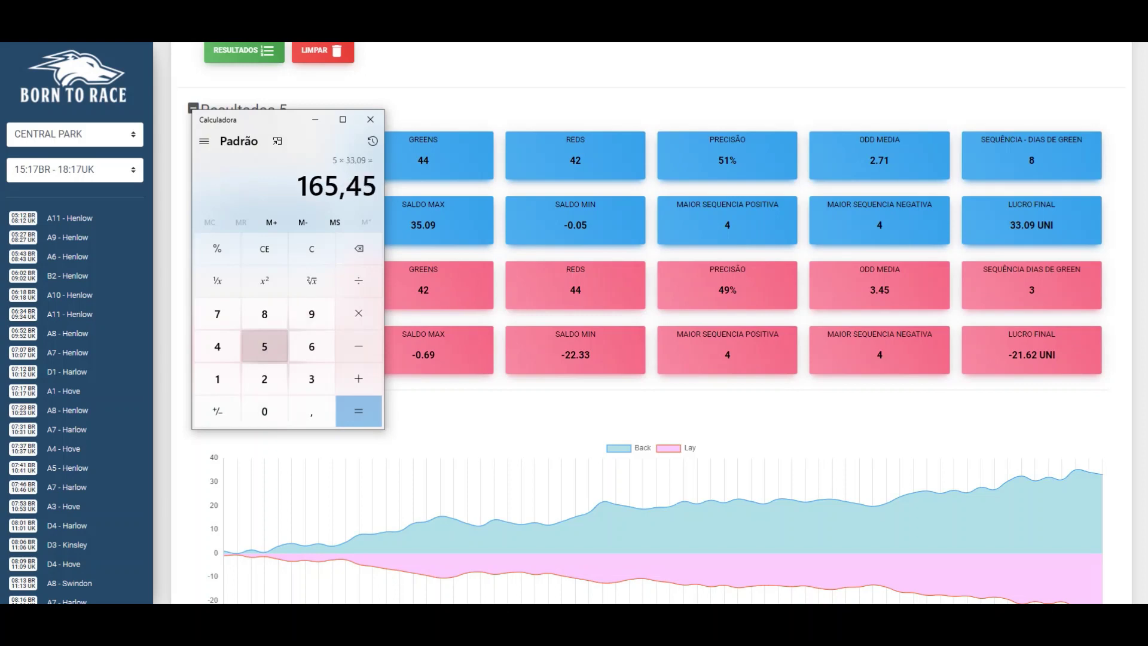
pyautogui.press('/')
pyautogui.write('6')
pyautogui.press('Return')
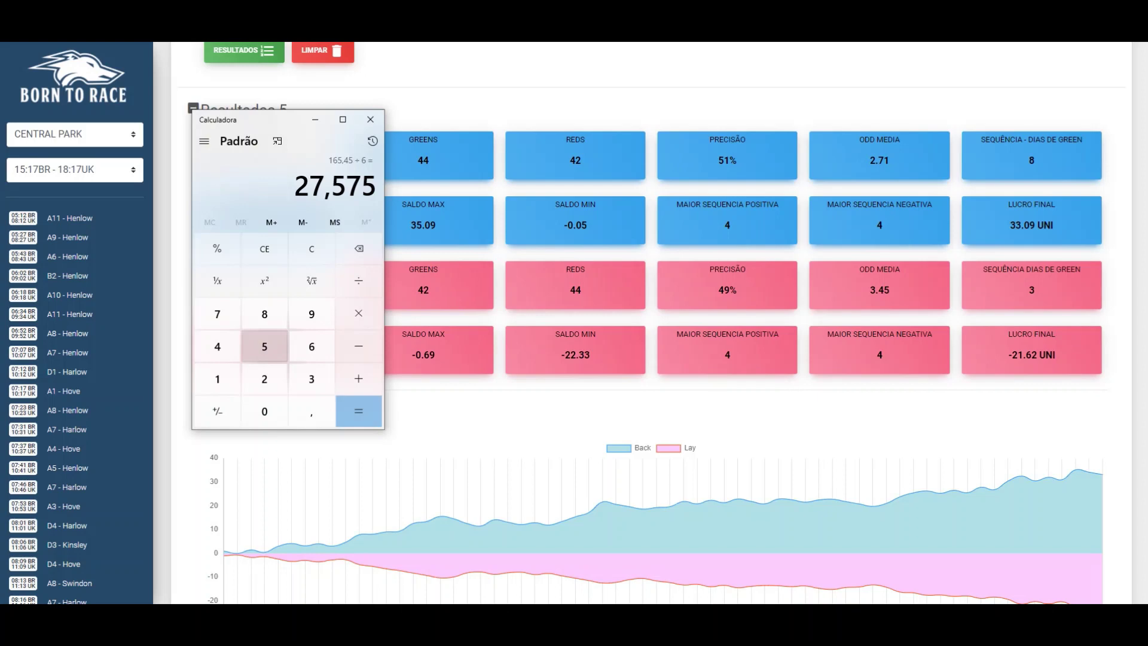
pyautogui.click(370, 119)
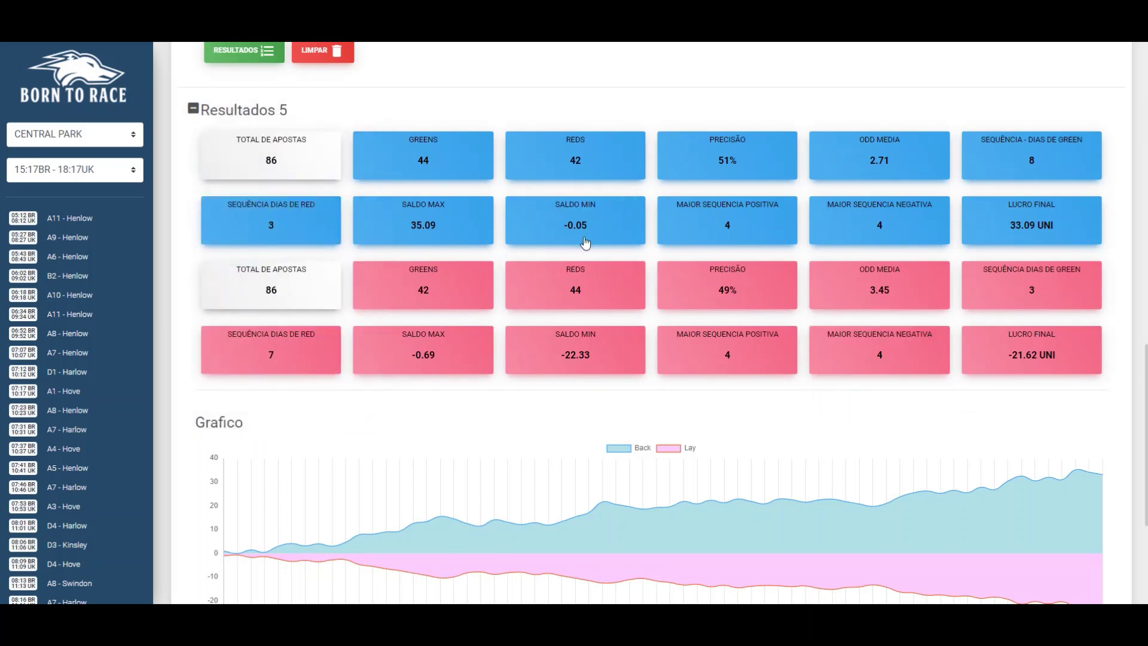
# Step: Load the saved Lay filter in place of Corridas Curtas
pyautogui.scroll(5, 787, 239)
pyautogui.scroll(8, 777, 230)
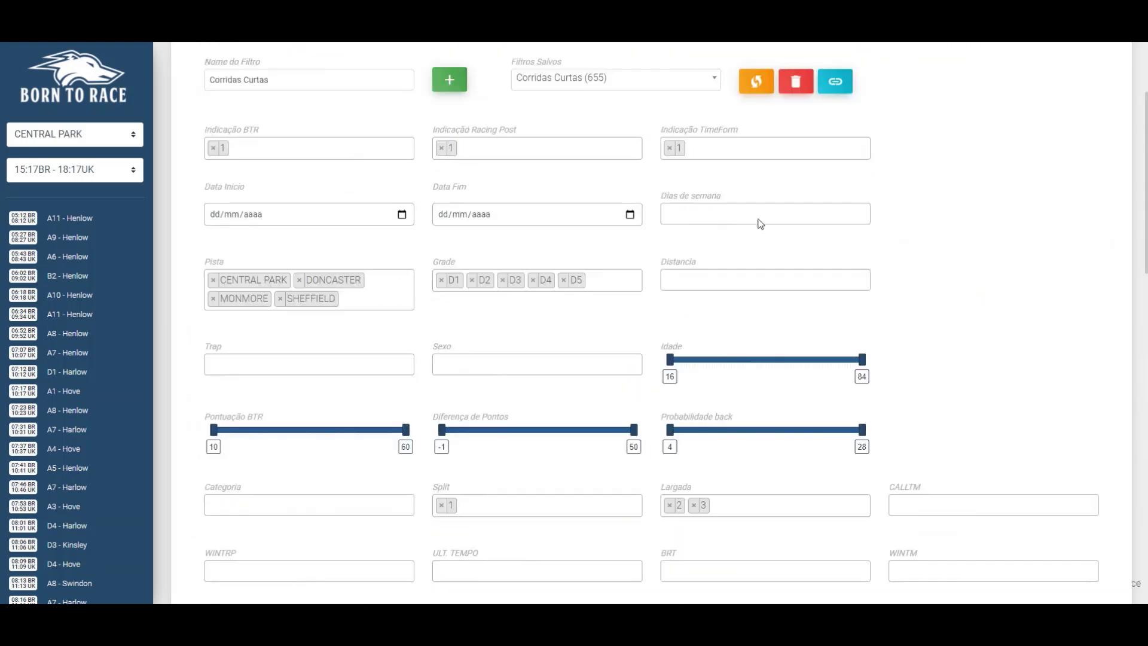
pyautogui.scroll(3, 807, 323)
pyautogui.scroll(1, 799, 310)
pyautogui.click(616, 240)
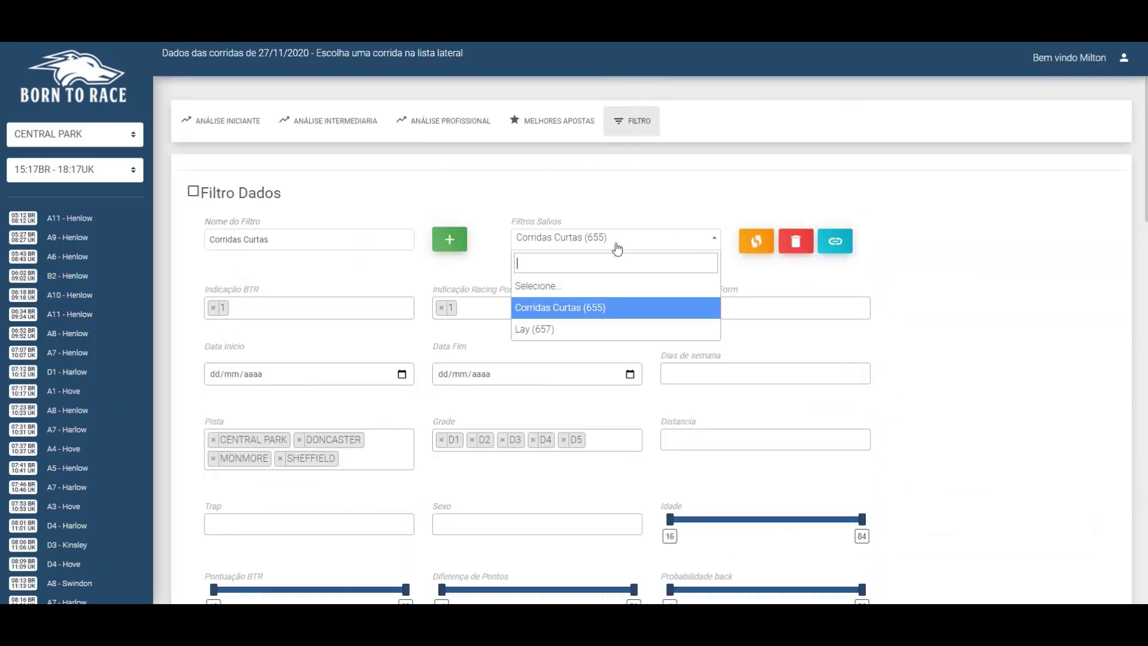
pyautogui.click(559, 339)
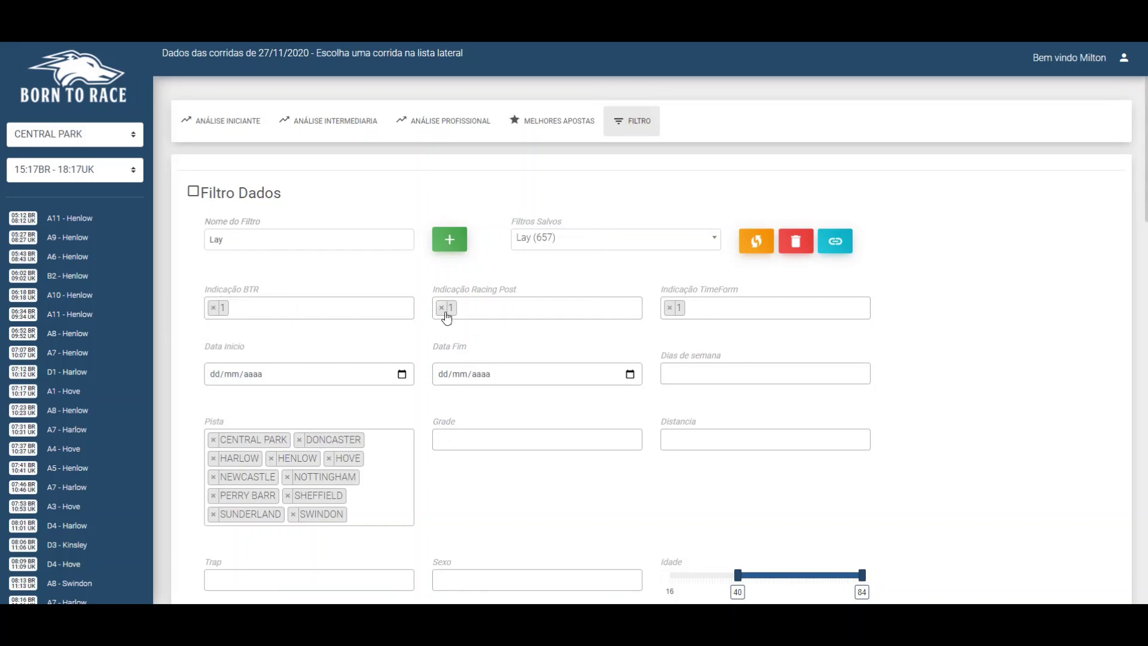
# Step: Review the Lay filter's track, age and Largada criteria and generate its results
pyautogui.scroll(-2, 462, 375)
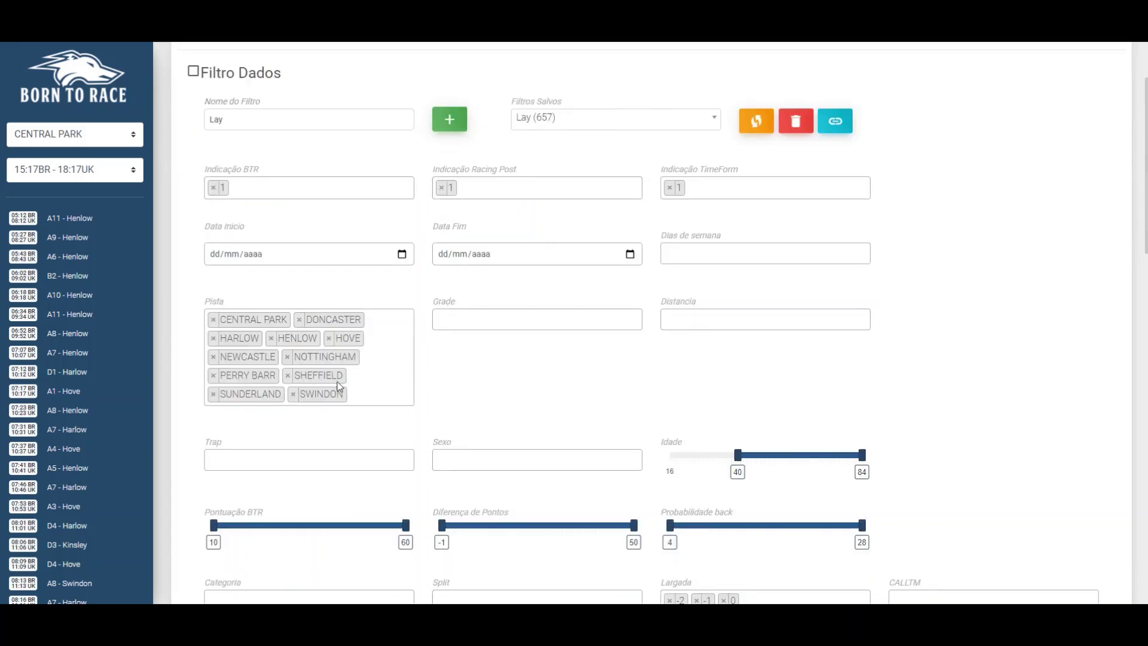
pyautogui.scroll(-4, 325, 314)
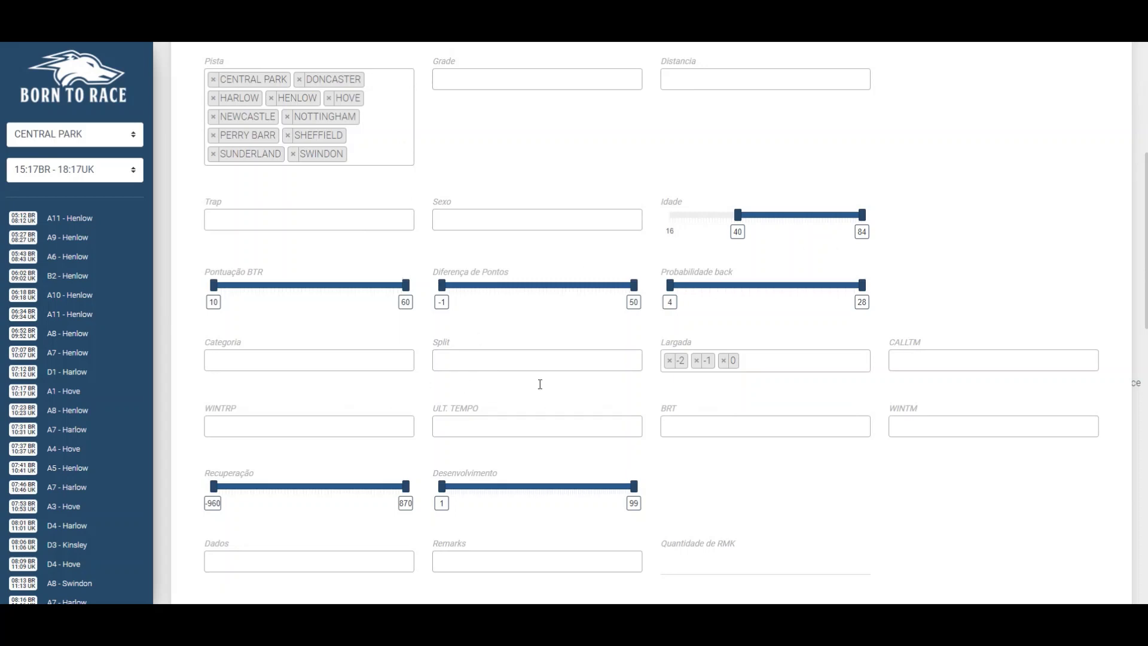
pyautogui.scroll(-4, 540, 384)
pyautogui.click(239, 448)
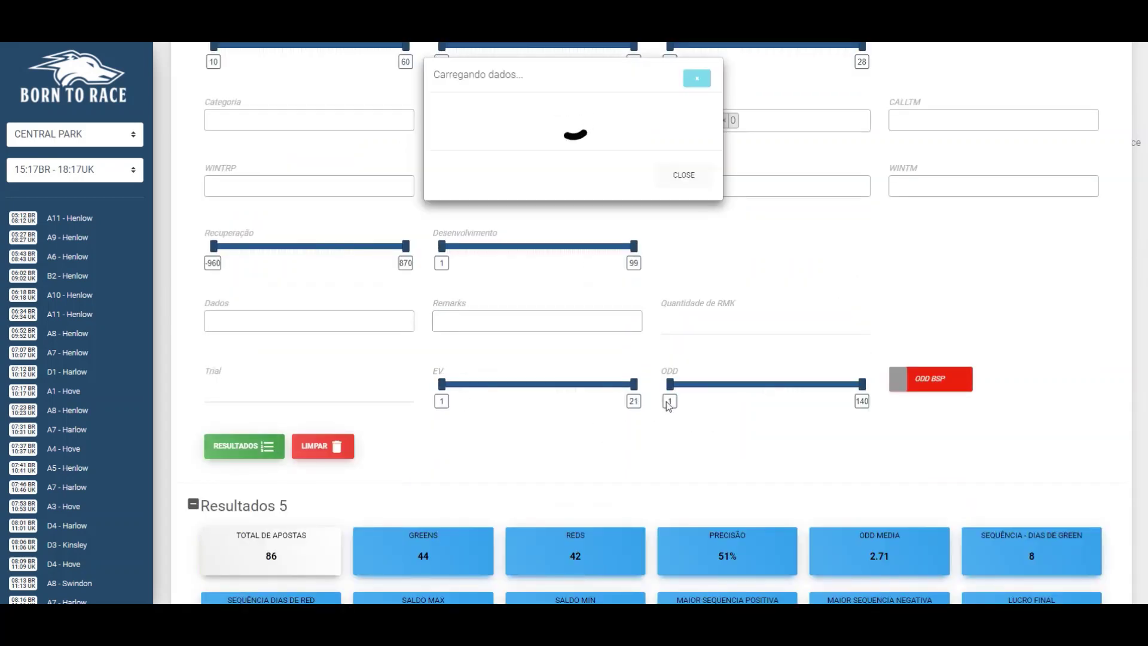
# Step: Compare the Back and Lay result cards of the Lay filter, and hide the Back series in the chart
pyautogui.scroll(-7, 685, 408)
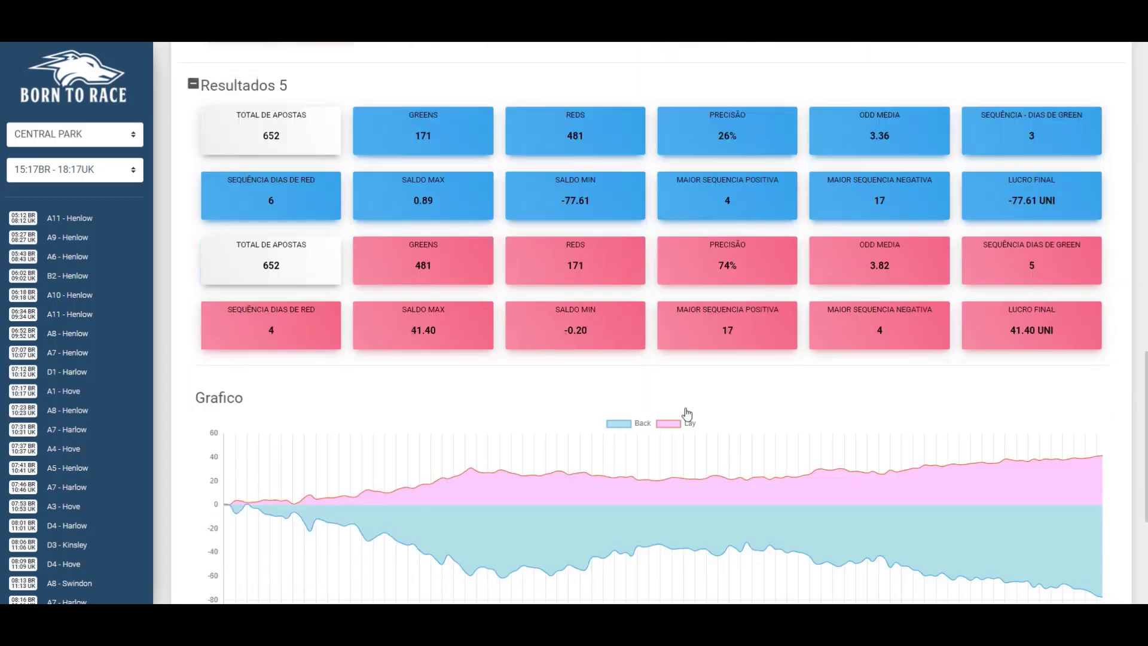
pyautogui.scroll(-4, 686, 413)
pyautogui.scroll(3, 823, 362)
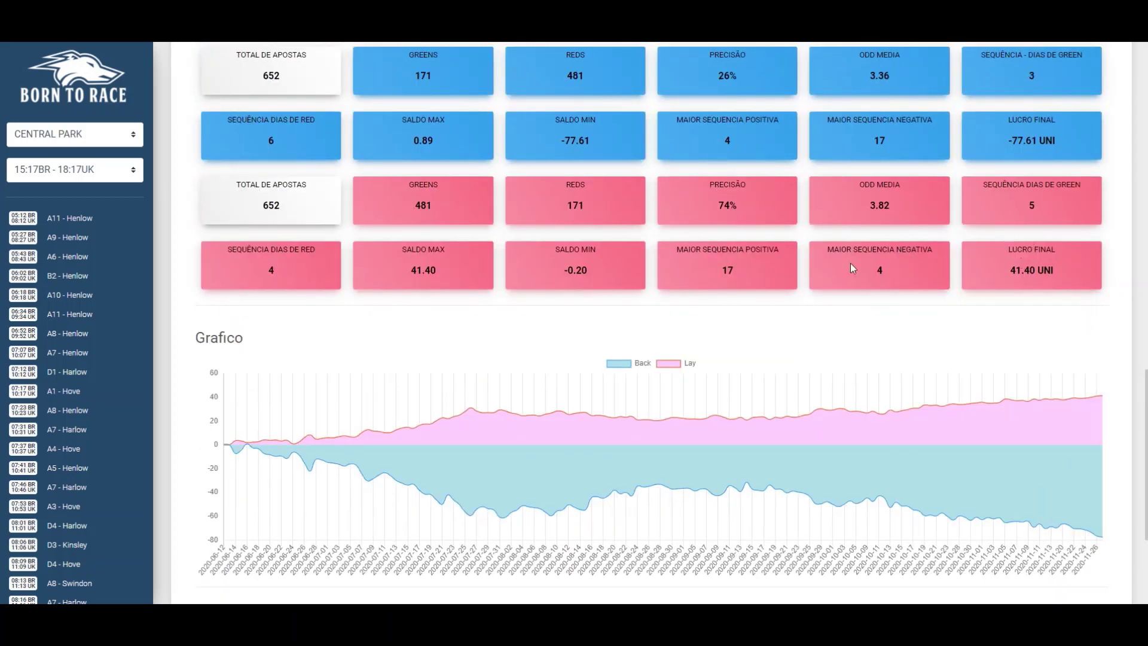
pyautogui.scroll(2, 593, 248)
pyautogui.scroll(3, 396, 239)
pyautogui.scroll(-1, 722, 357)
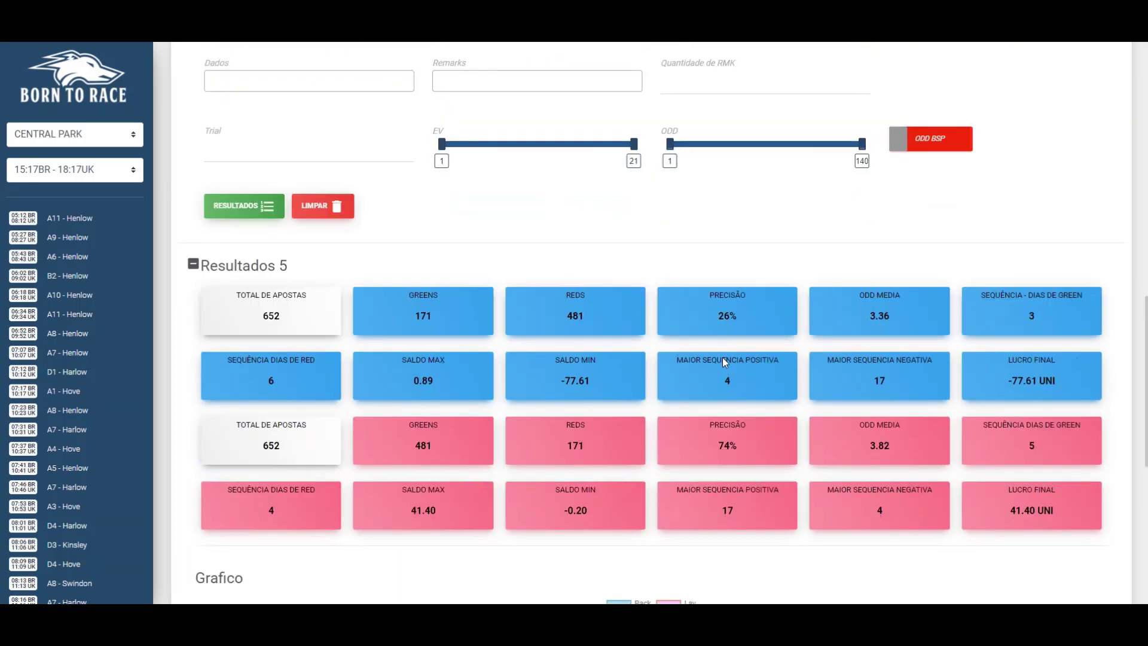
pyautogui.scroll(-5, 687, 335)
pyautogui.click(643, 305)
pyautogui.scroll(-1, 788, 324)
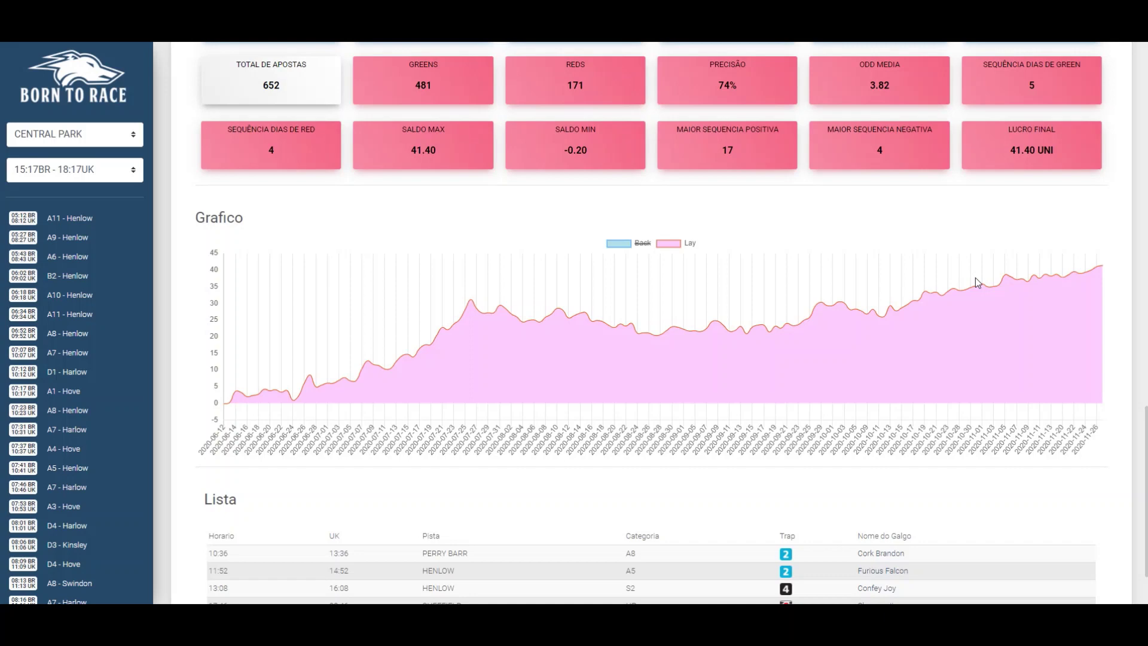
pyautogui.scroll(4, 933, 287)
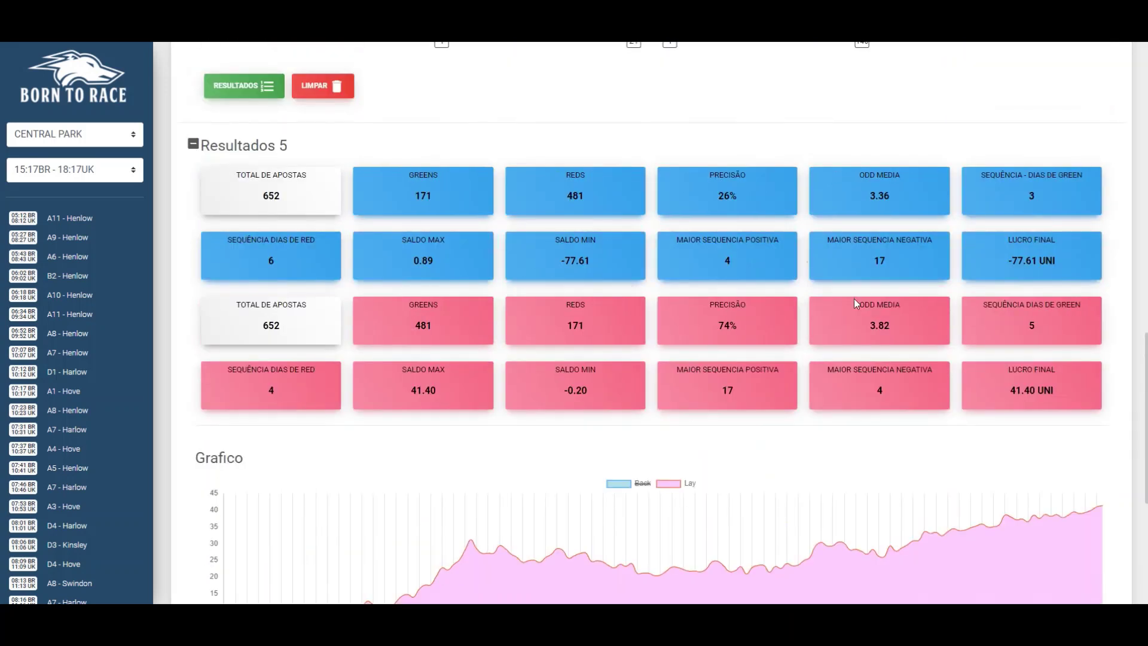